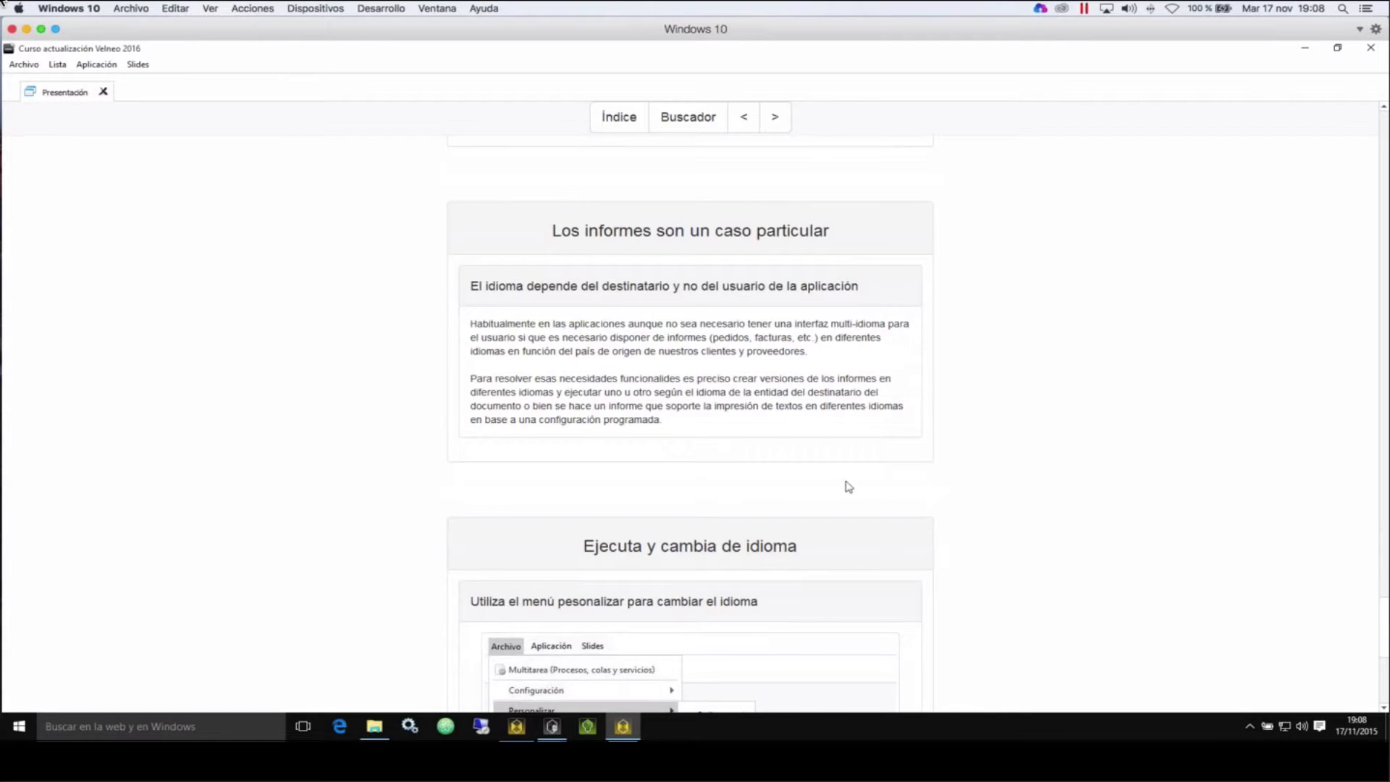
Step: Review the "Ejecuta y cambia de idioma" section, and advance to the next course on customising the vClient connection form
{"action": "scroll", "coordinate": [849, 487], "scroll_direction": "down", "scroll_amount": 3}
{"action": "scroll", "coordinate": [848, 487], "scroll_direction": "down", "scroll_amount": 3}
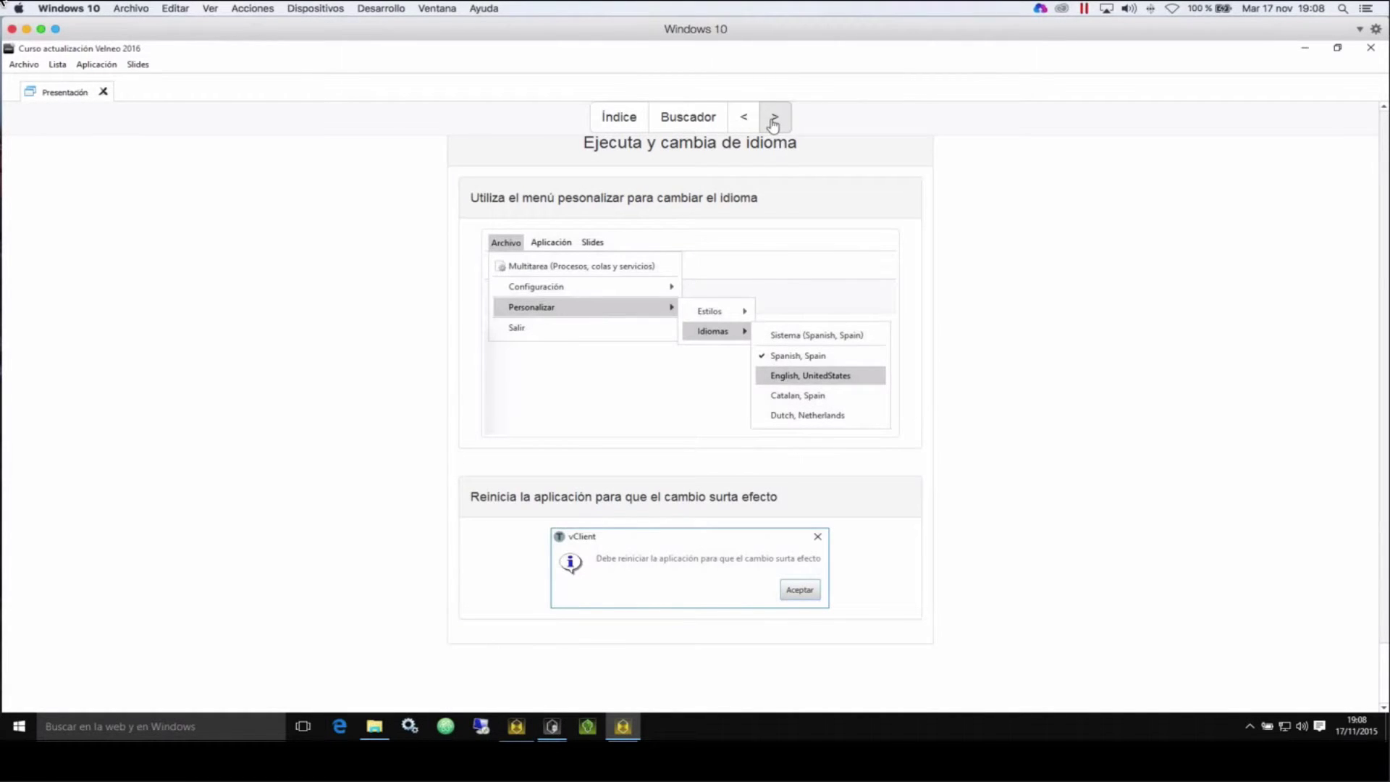
{"action": "left_click", "coordinate": [774, 125]}
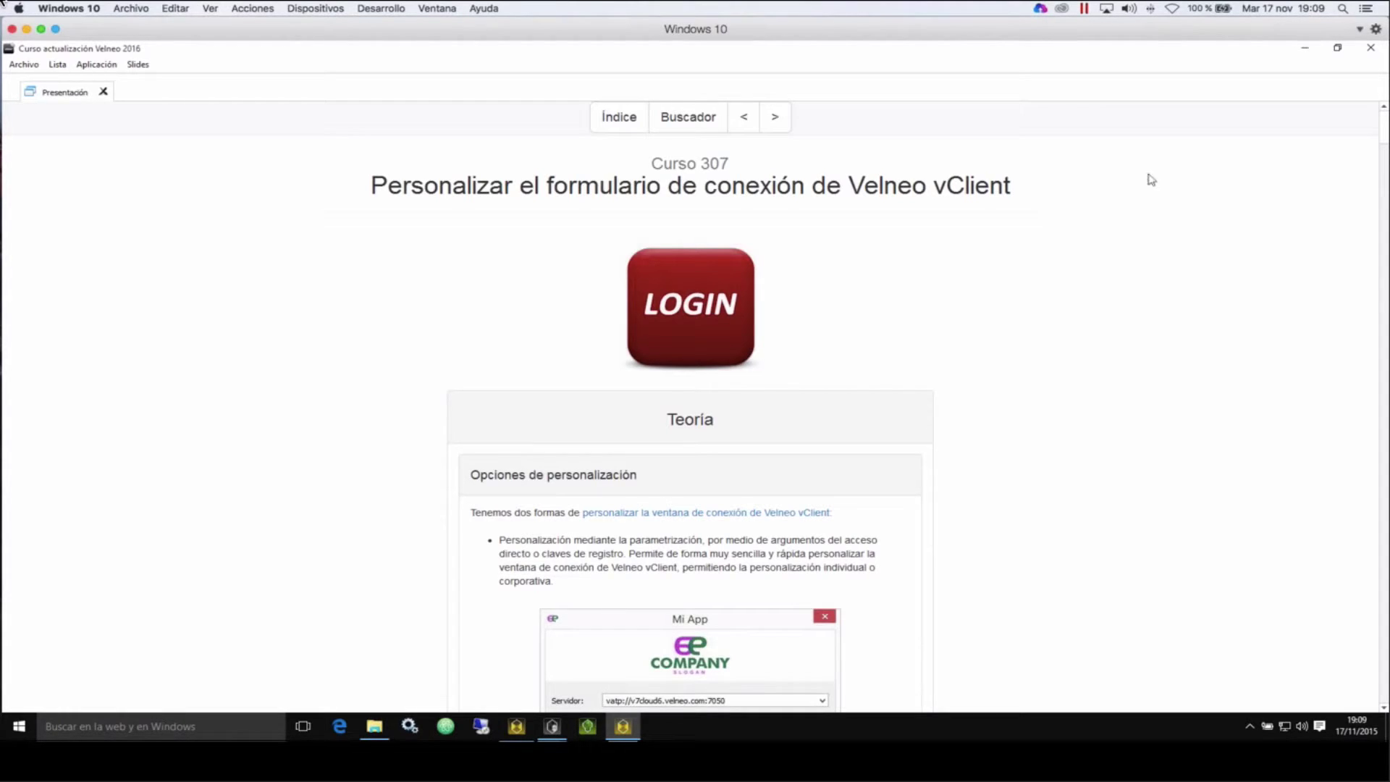
Step: Read the theory section on the two ways to customise the vClient connection window: parametrisation and QML files
{"action": "scroll", "coordinate": [1118, 369], "scroll_direction": "down", "scroll_amount": 1}
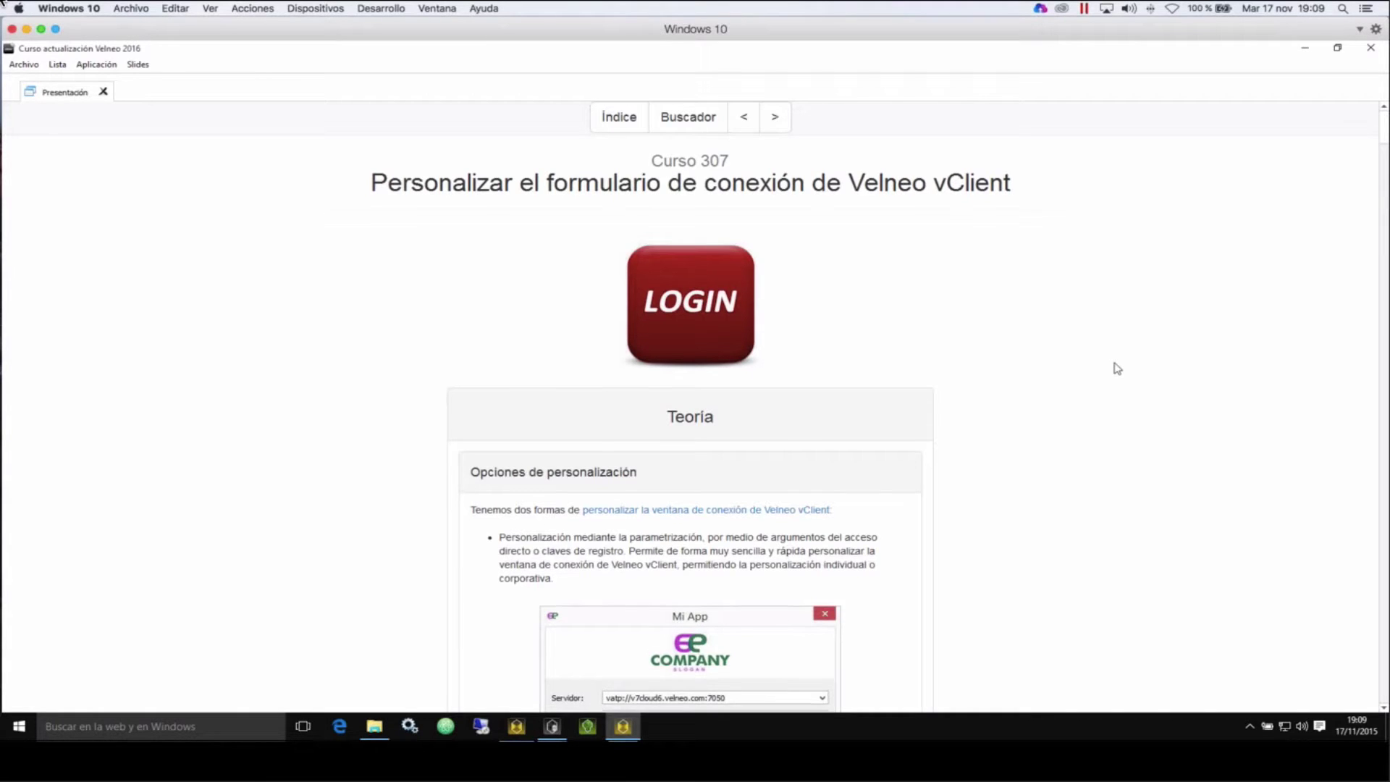
{"action": "scroll", "coordinate": [1117, 369], "scroll_direction": "down", "scroll_amount": 4}
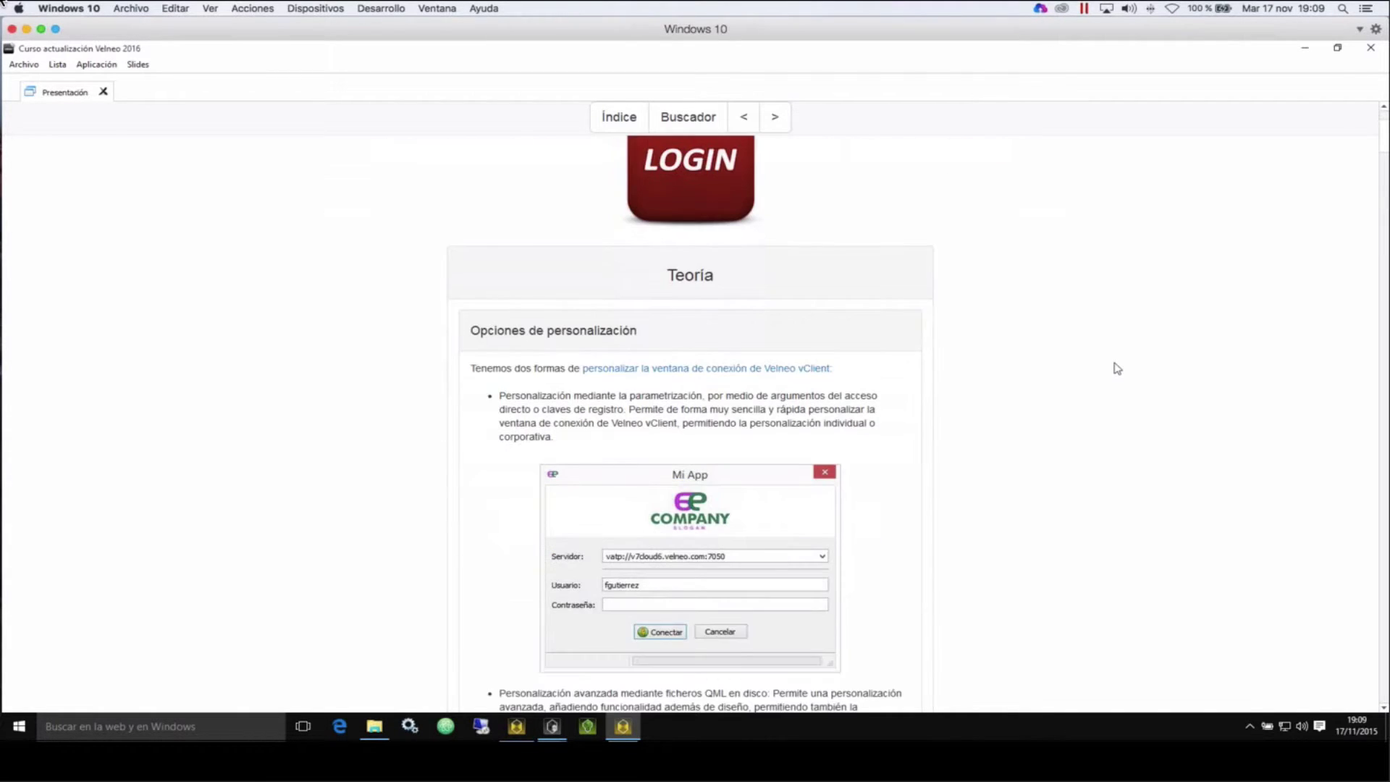
{"action": "scroll", "coordinate": [1117, 368], "scroll_direction": "down", "scroll_amount": 2}
{"action": "scroll", "coordinate": [1117, 369], "scroll_direction": "down", "scroll_amount": 1}
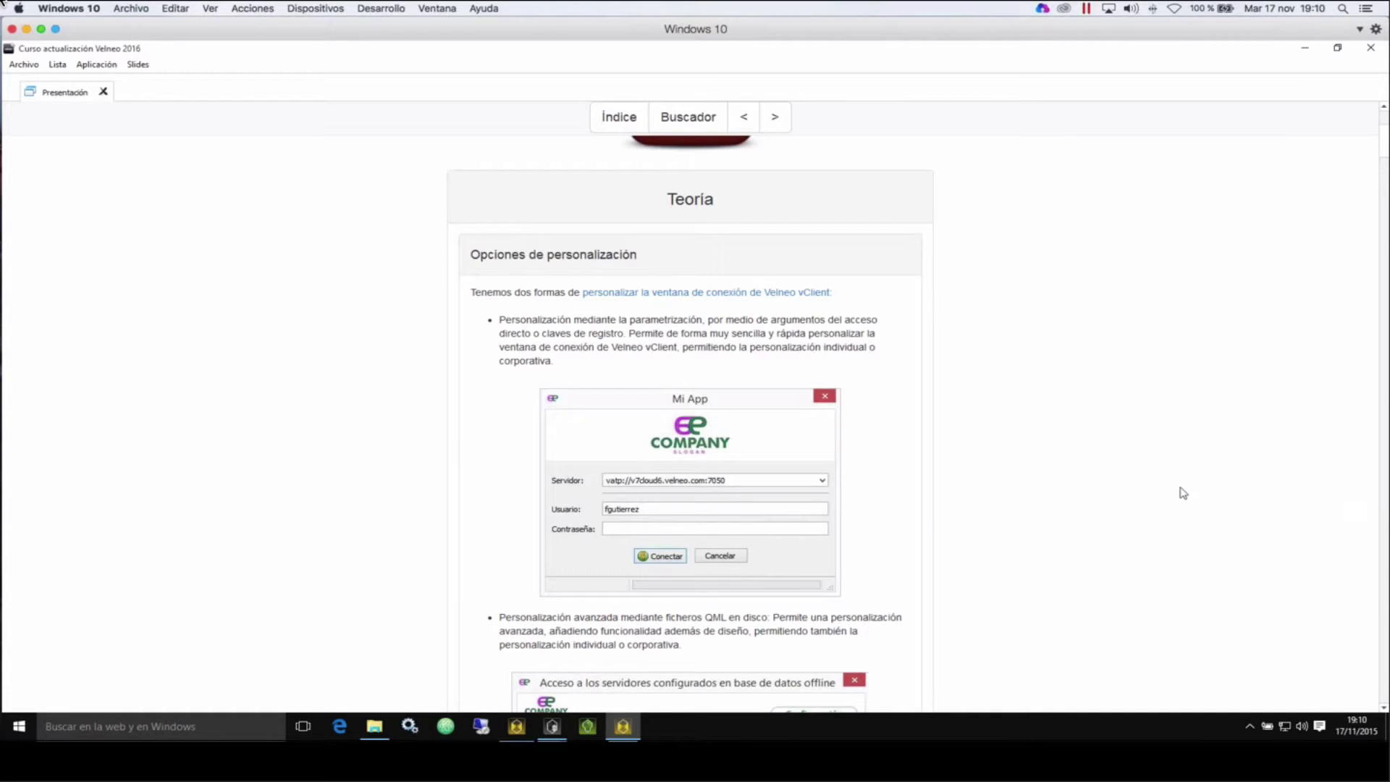
{"action": "scroll", "coordinate": [1183, 493], "scroll_direction": "down", "scroll_amount": 1}
{"action": "scroll", "coordinate": [1183, 493], "scroll_direction": "down", "scroll_amount": 1}
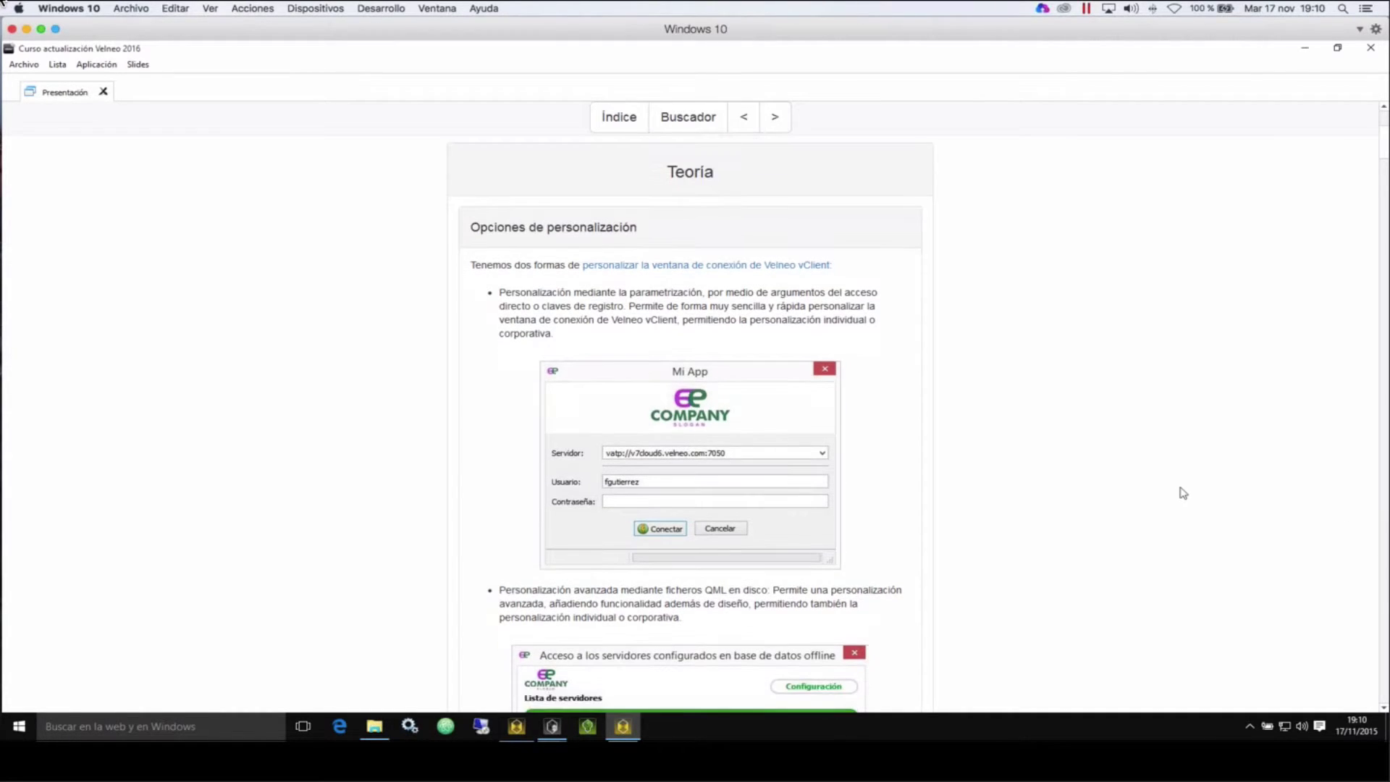
{"action": "scroll", "coordinate": [1183, 493], "scroll_direction": "down", "scroll_amount": 3}
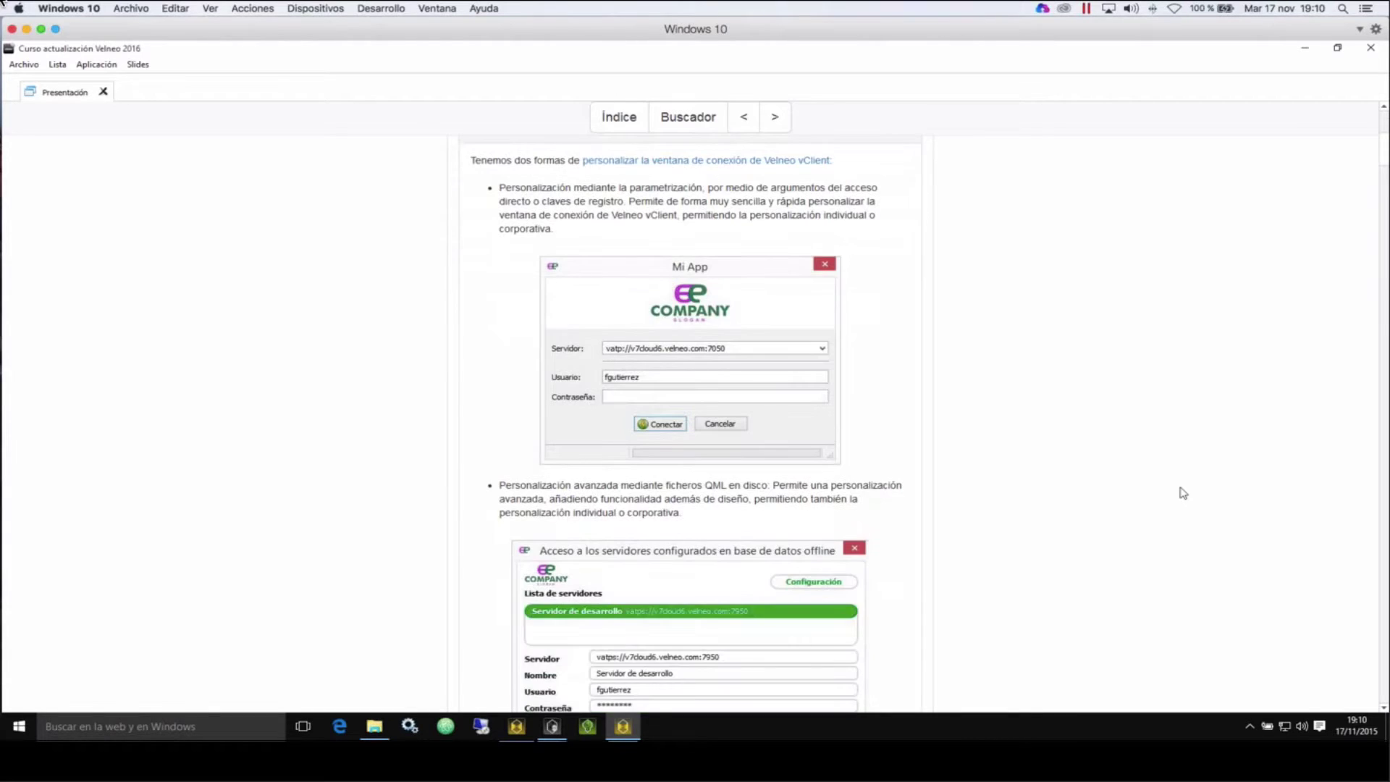
{"action": "scroll", "coordinate": [1183, 493], "scroll_direction": "down", "scroll_amount": 6}
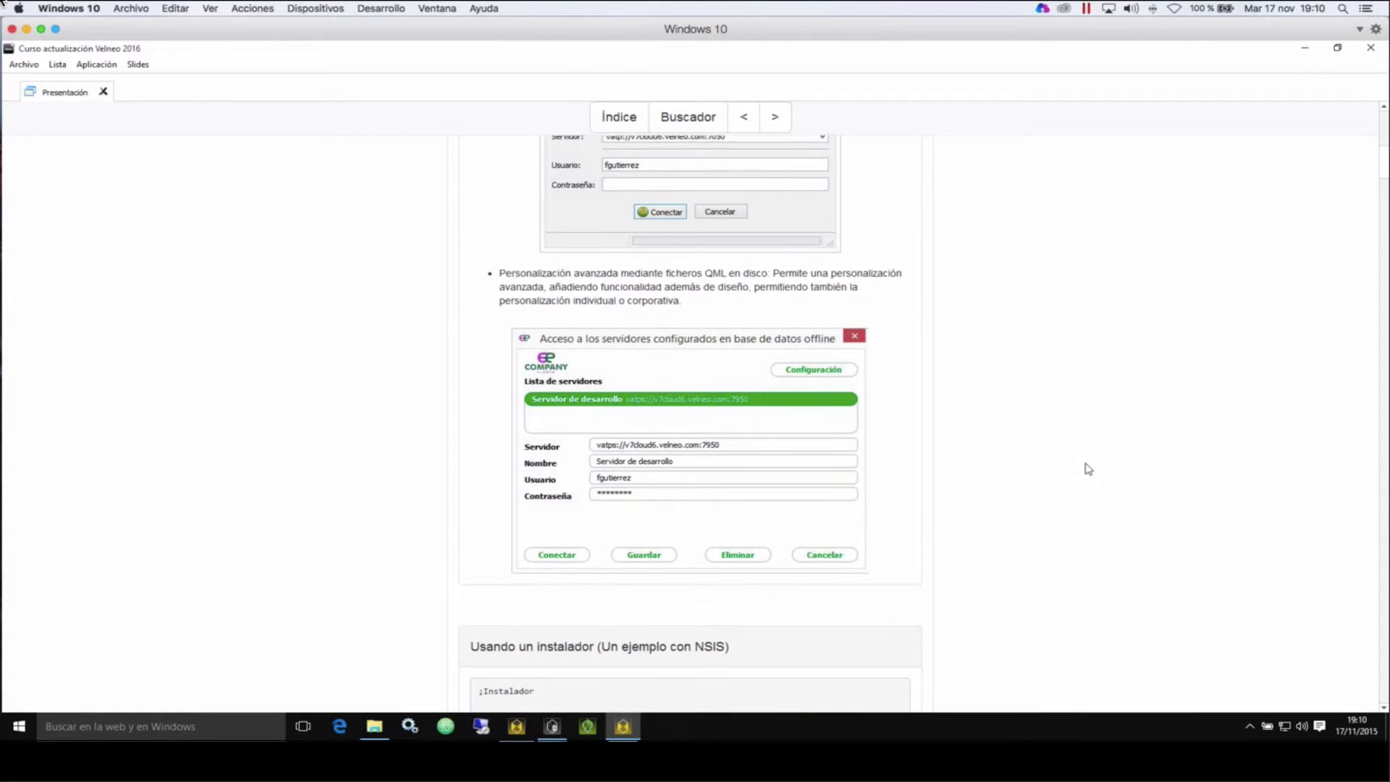
{"action": "scroll", "coordinate": [1088, 469], "scroll_direction": "down", "scroll_amount": 1}
{"action": "scroll", "coordinate": [1089, 470], "scroll_direction": "down", "scroll_amount": 3}
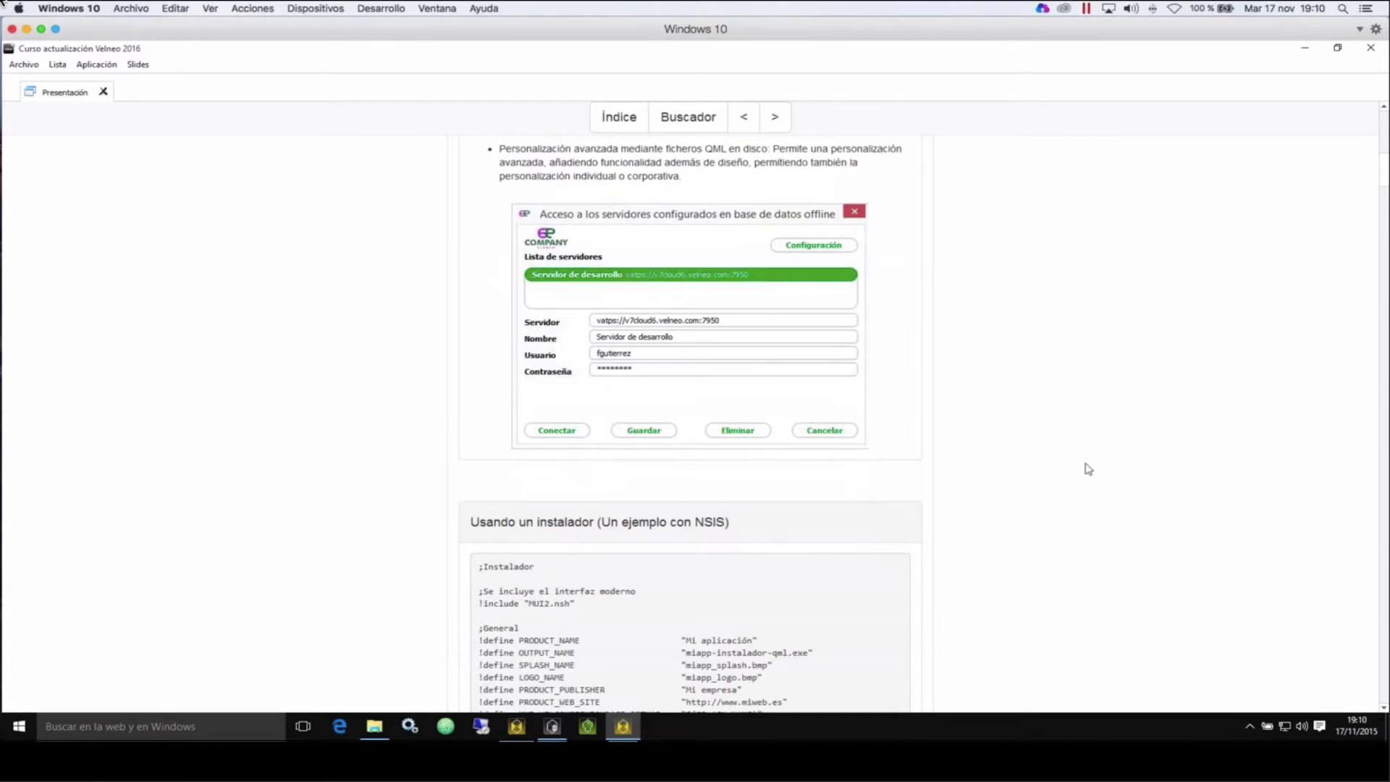
Step: Examine the NSIS installer example from its general definitions to the Velneo vClient installer section
{"action": "scroll", "coordinate": [1088, 469], "scroll_direction": "down", "scroll_amount": 6}
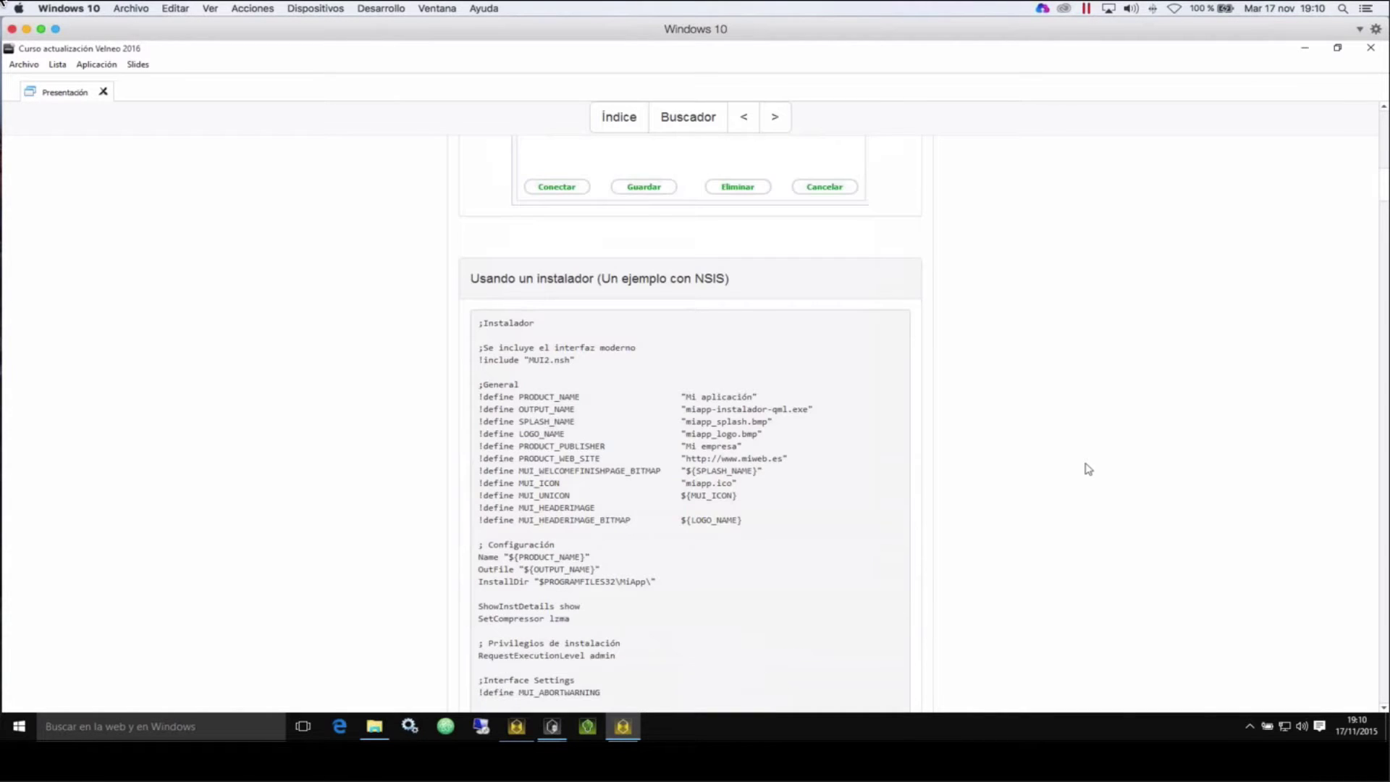
{"action": "scroll", "coordinate": [1088, 469], "scroll_direction": "down", "scroll_amount": 2}
{"action": "scroll", "coordinate": [1089, 470], "scroll_direction": "down", "scroll_amount": 1}
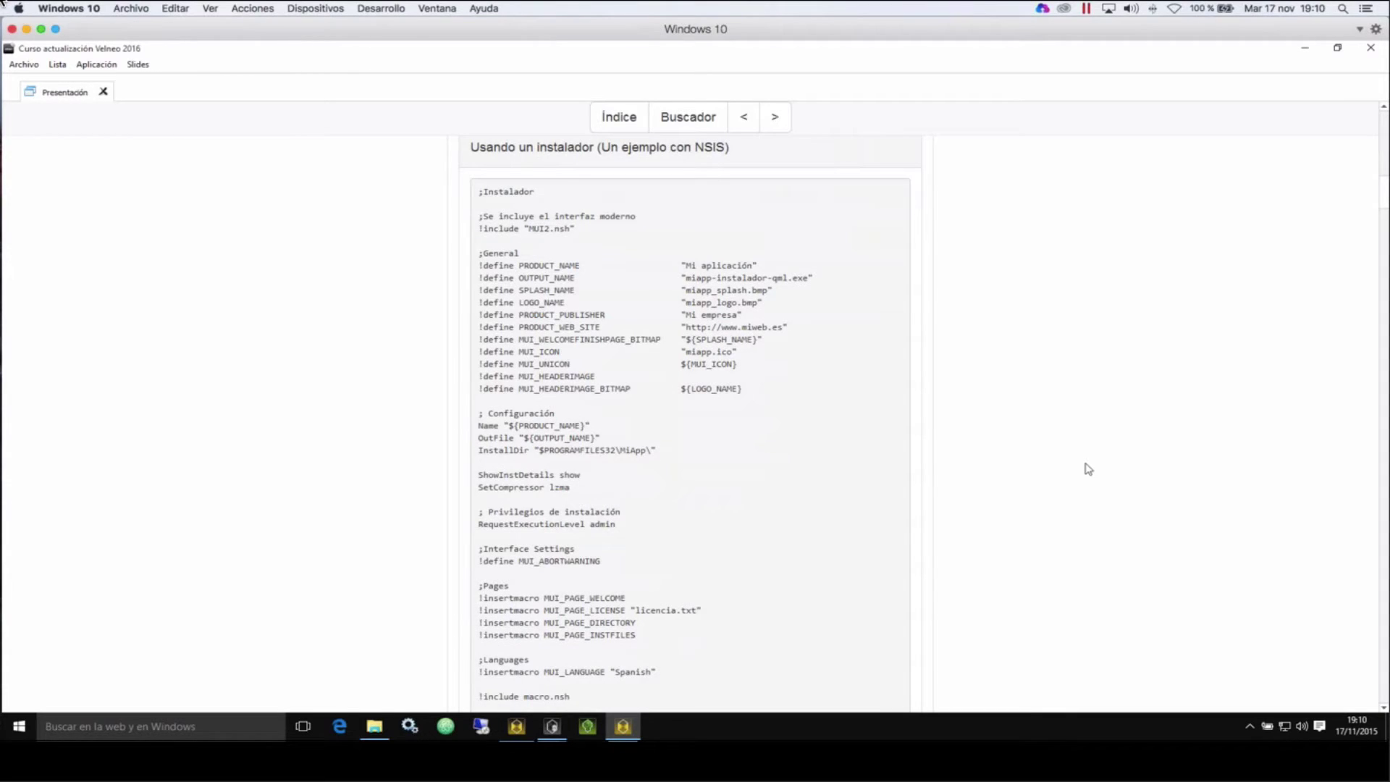
{"action": "scroll", "coordinate": [1088, 469], "scroll_direction": "down", "scroll_amount": 1}
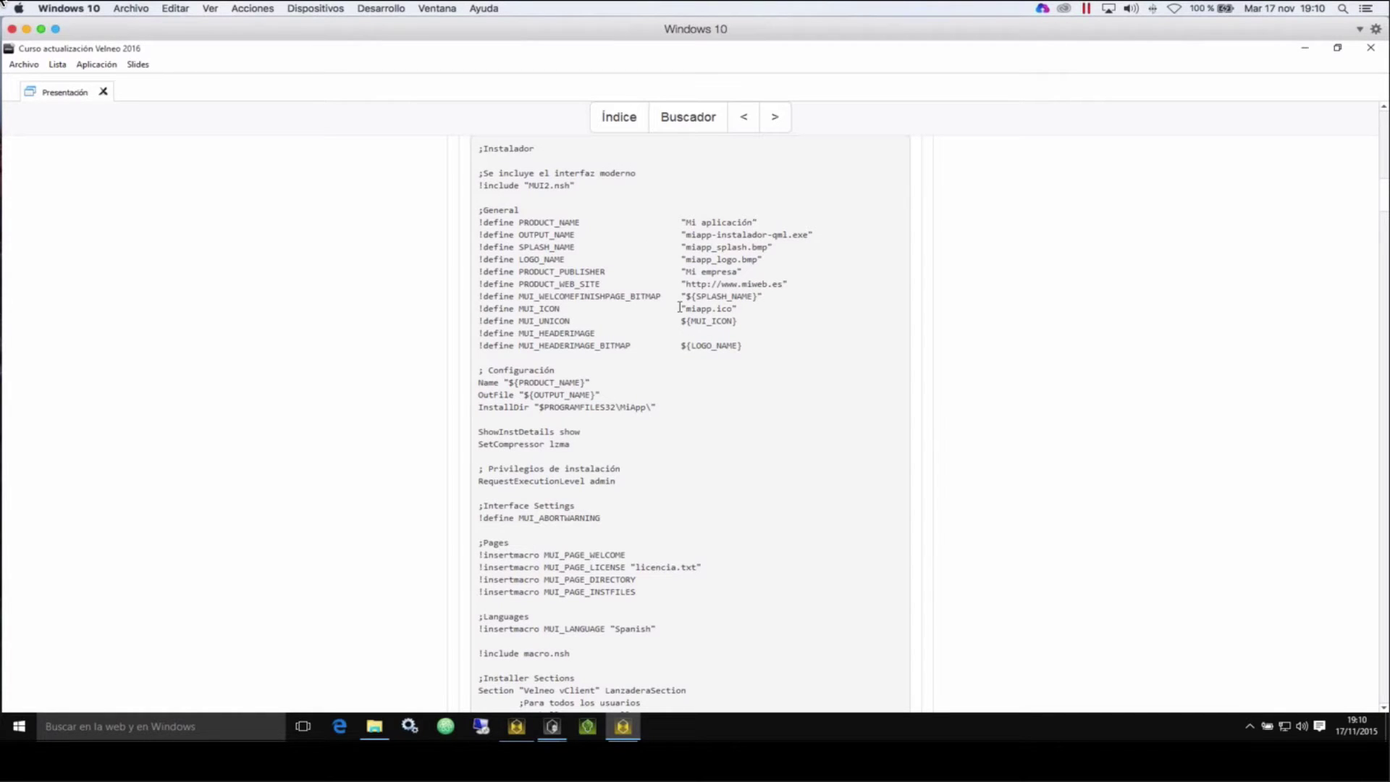
{"action": "scroll", "coordinate": [680, 308], "scroll_direction": "down", "scroll_amount": 1}
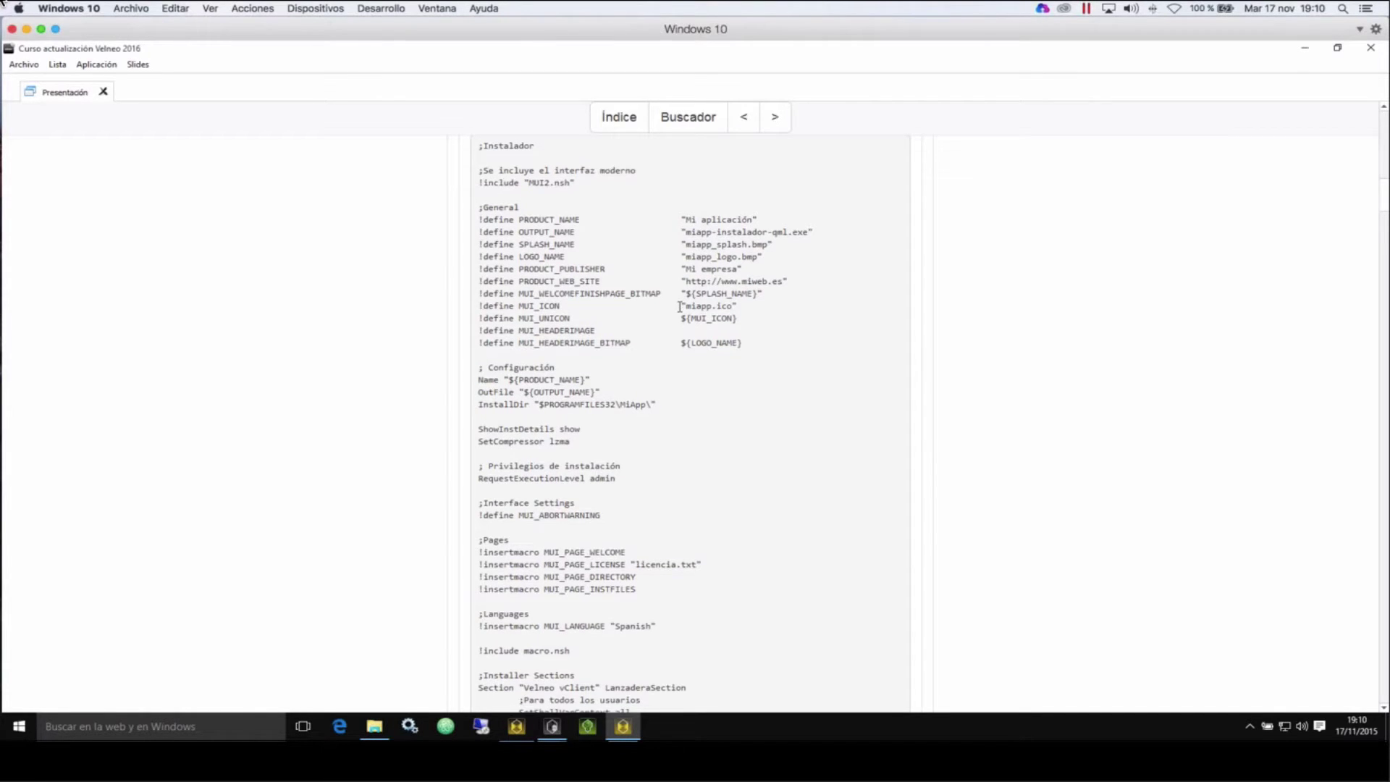
{"action": "scroll", "coordinate": [681, 310], "scroll_direction": "down", "scroll_amount": 2}
{"action": "scroll", "coordinate": [682, 312], "scroll_direction": "down", "scroll_amount": 1}
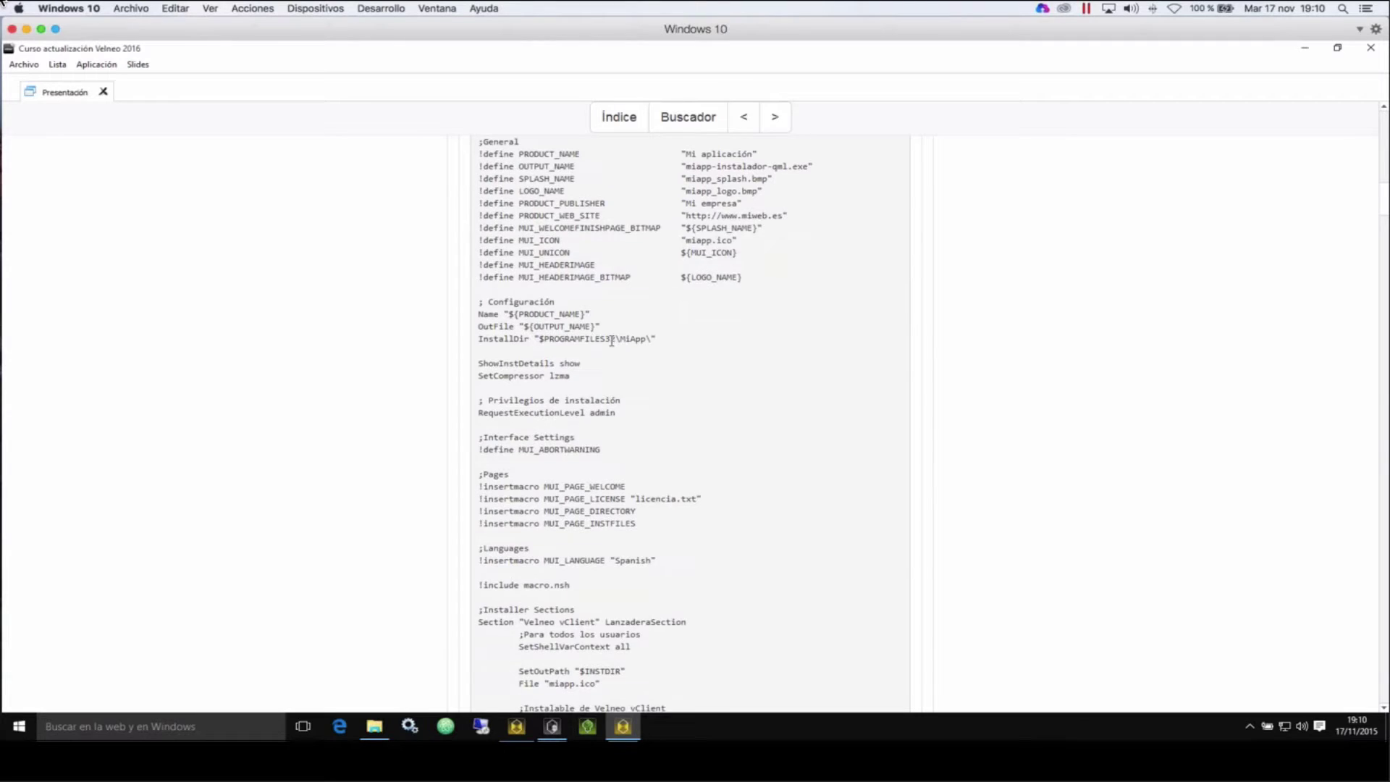
{"action": "scroll", "coordinate": [613, 344], "scroll_direction": "down", "scroll_amount": 1}
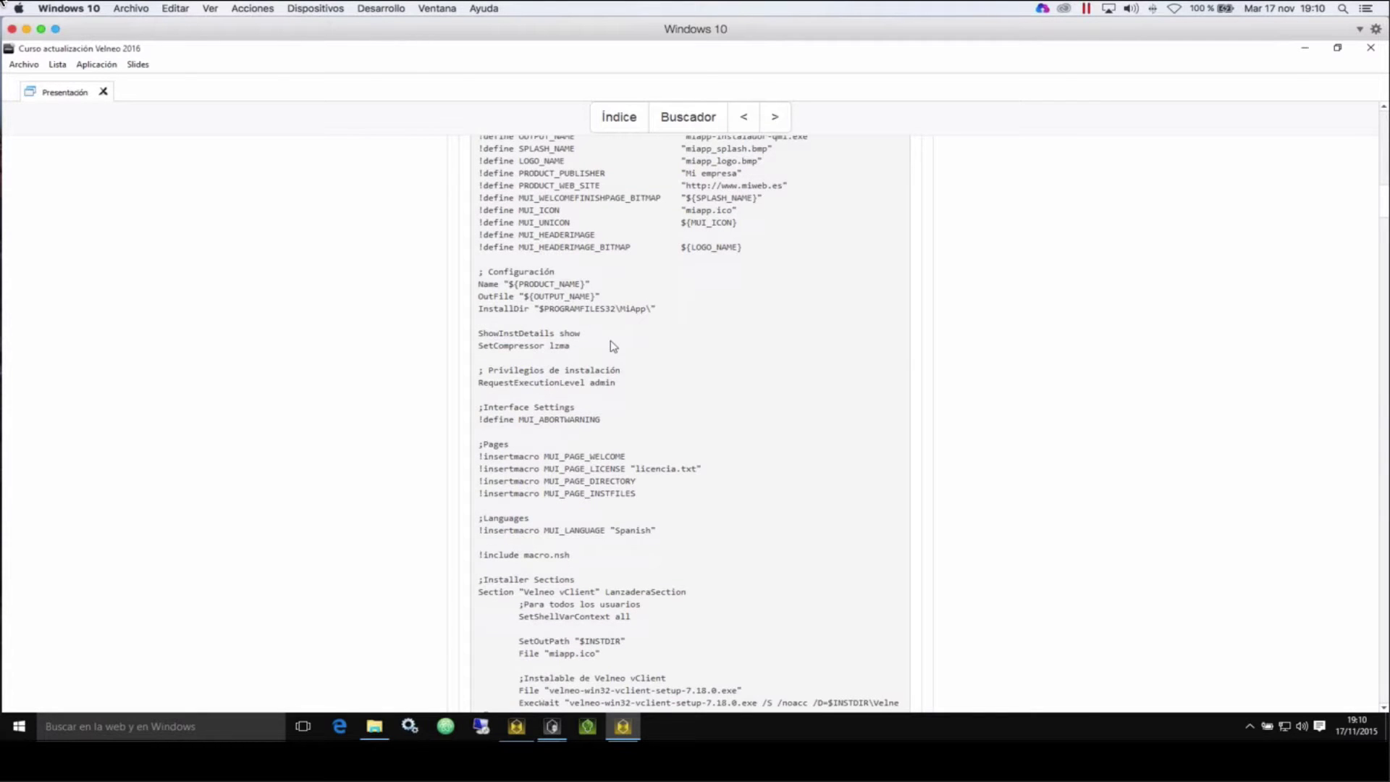
{"action": "scroll", "coordinate": [612, 346], "scroll_direction": "down", "scroll_amount": 1}
{"action": "scroll", "coordinate": [613, 346], "scroll_direction": "down", "scroll_amount": 3}
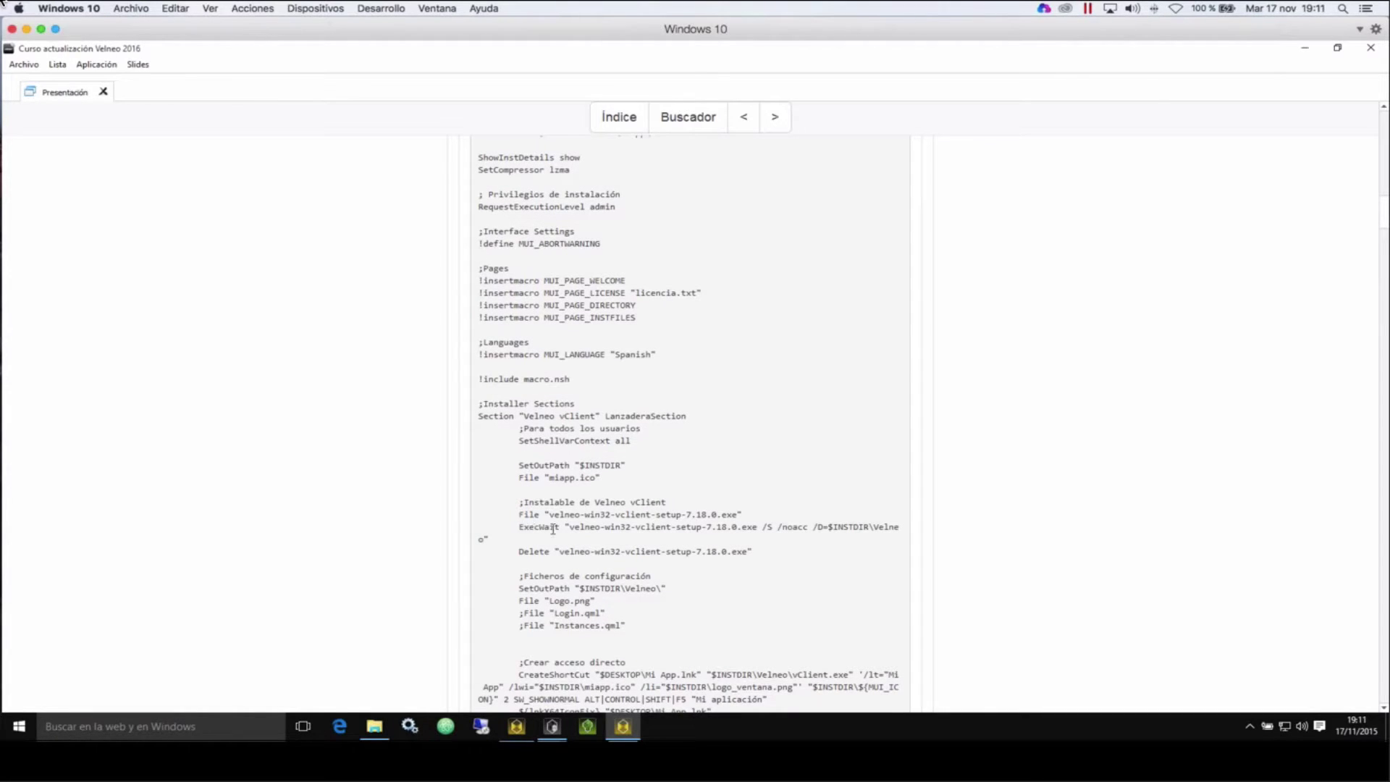
Step: Highlight the ExecWait line of the installer script, followed by its /S, /noacc and /D=$INSTDIR\Velneo parameters
{"action": "left_click_drag", "start_coordinate": [519, 527], "coordinate": [976, 533]}
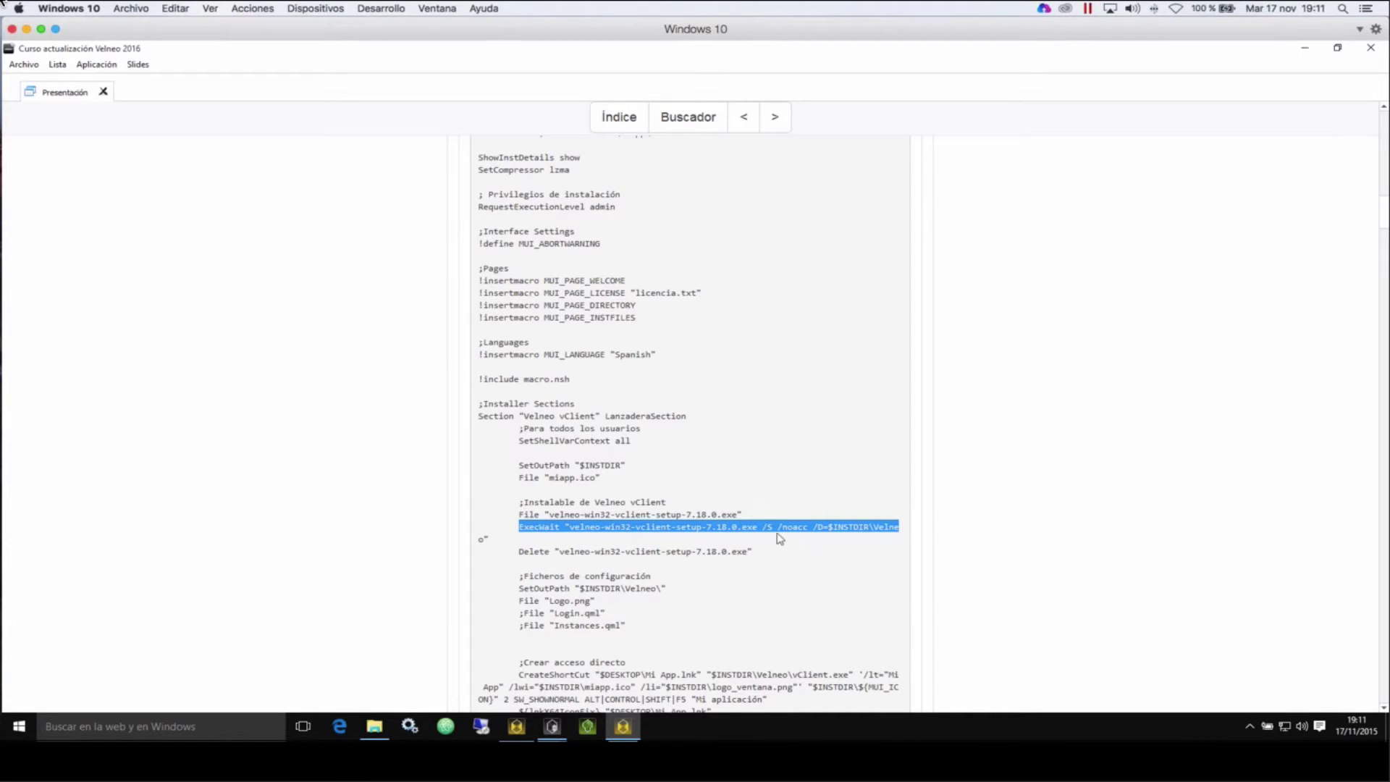
{"action": "left_click_drag", "start_coordinate": [762, 527], "coordinate": [774, 529]}
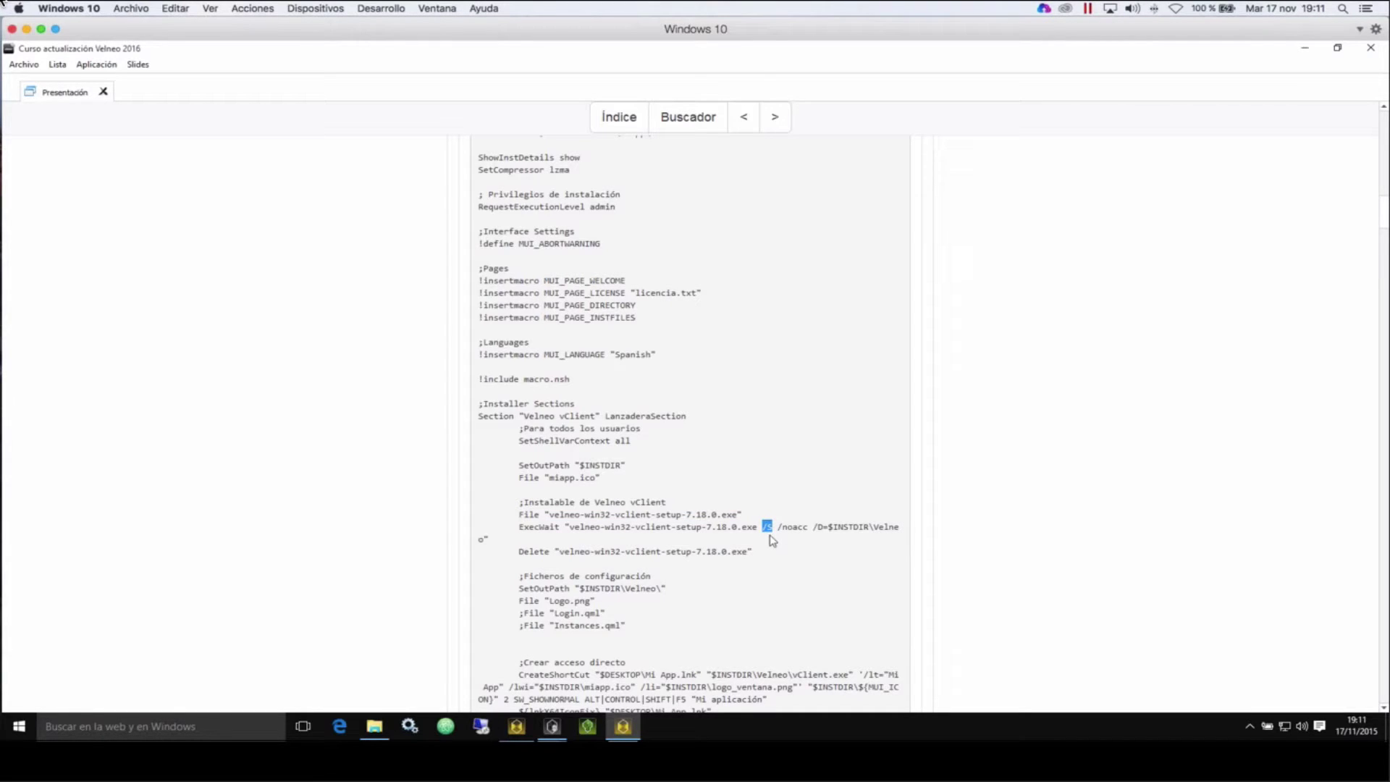
{"action": "left_click_drag", "start_coordinate": [777, 527], "coordinate": [809, 527]}
{"action": "left_click_drag", "start_coordinate": [814, 527], "coordinate": [909, 530]}
Step: Highlight the Login.qml and Instances.qml file lines and the CreateShortCut command in the NSIS script
{"action": "scroll", "coordinate": [909, 532], "scroll_direction": "down", "scroll_amount": 1}
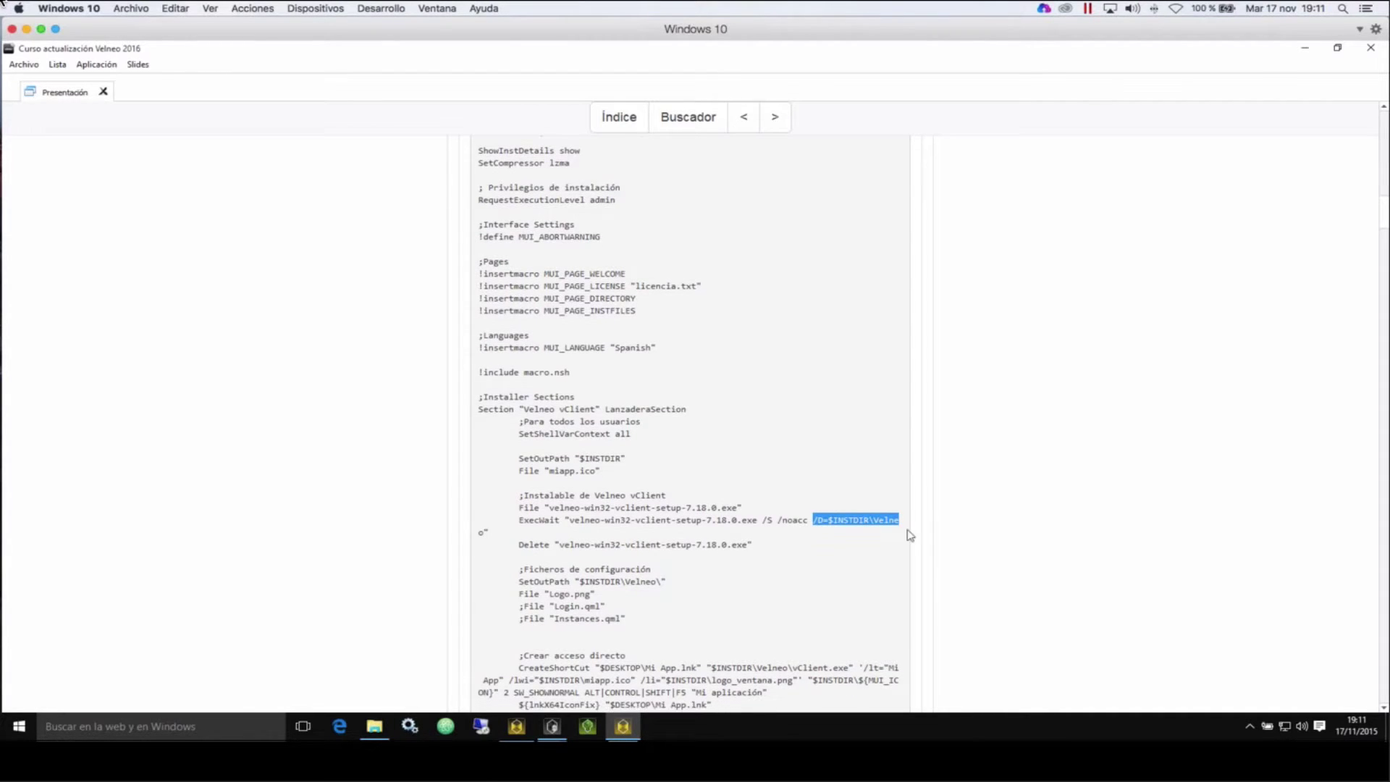
{"action": "scroll", "coordinate": [910, 534], "scroll_direction": "down", "scroll_amount": 3}
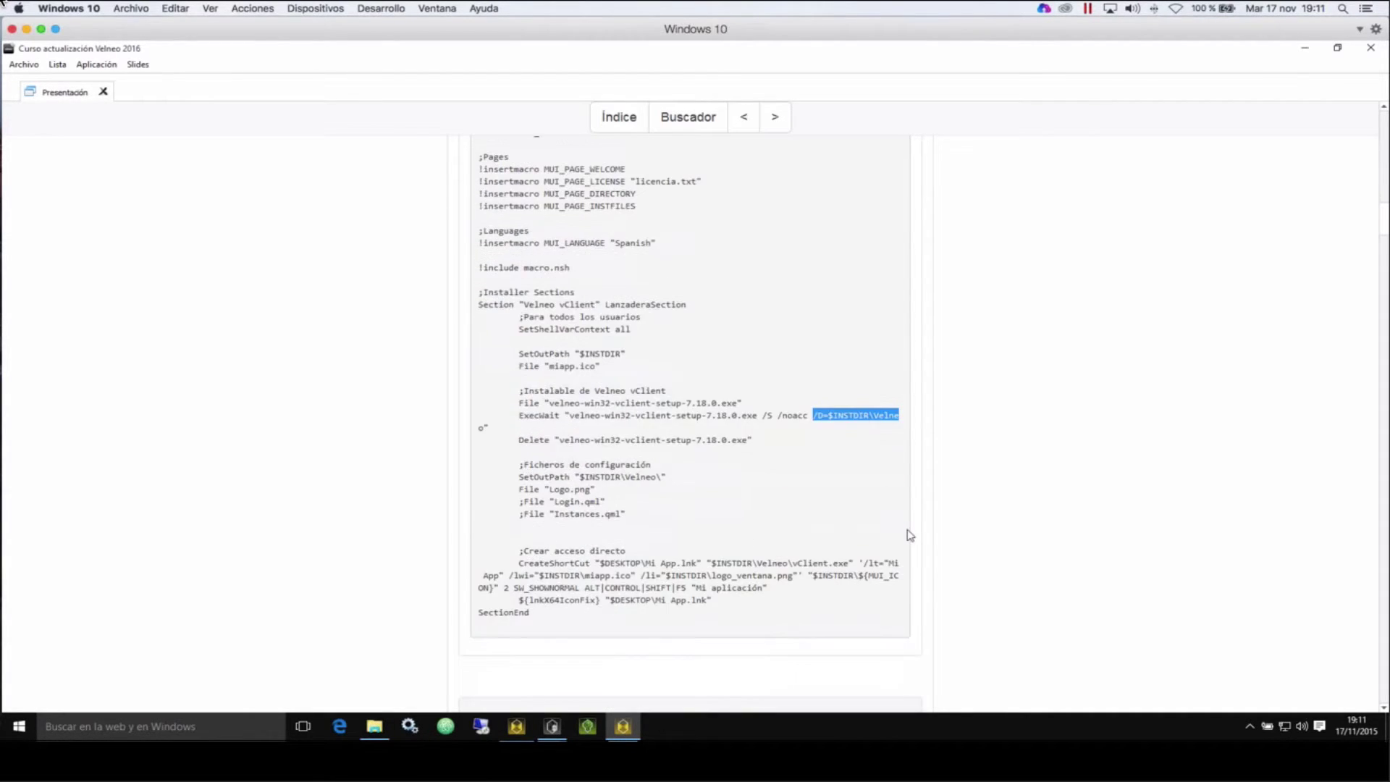
{"action": "scroll", "coordinate": [911, 535], "scroll_direction": "down", "scroll_amount": 1}
{"action": "left_click_drag", "start_coordinate": [519, 463], "coordinate": [641, 481]}
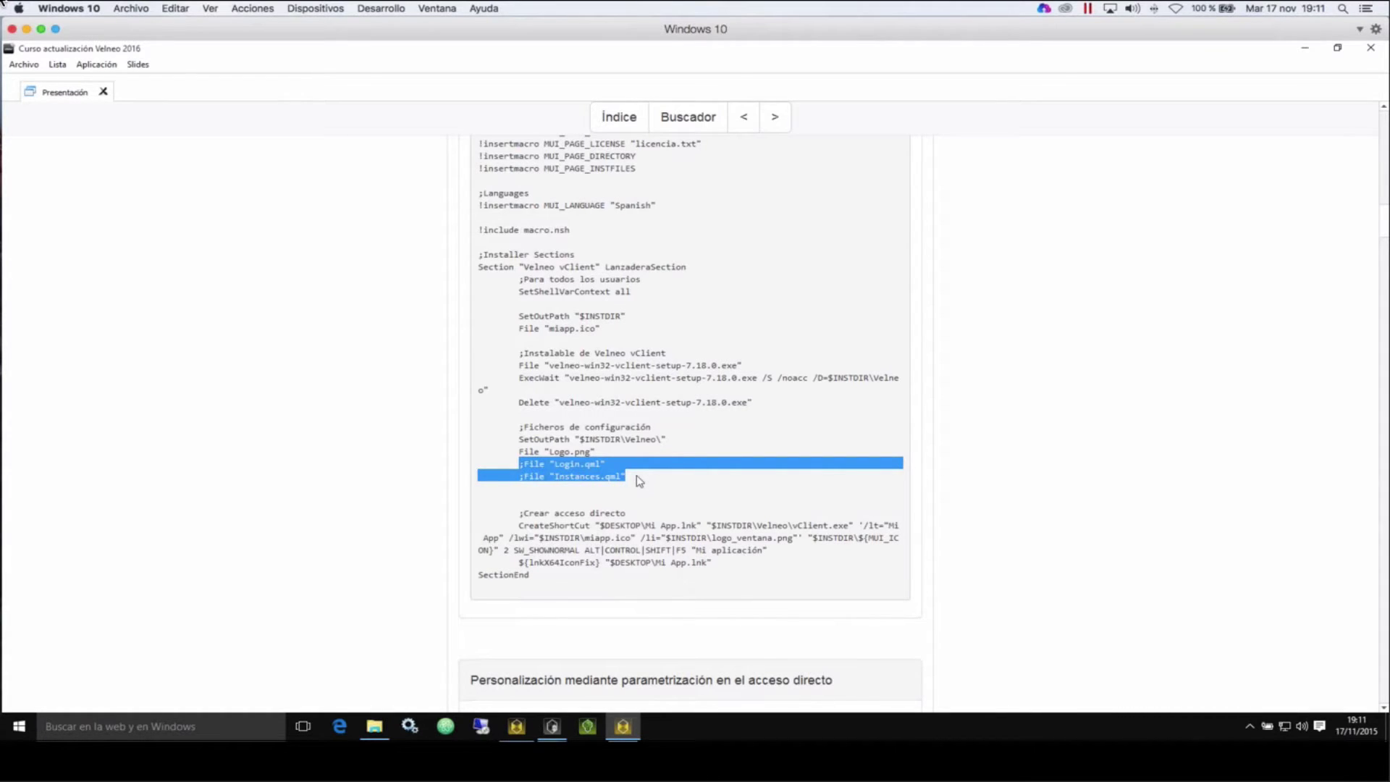
{"action": "left_click", "coordinate": [640, 481]}
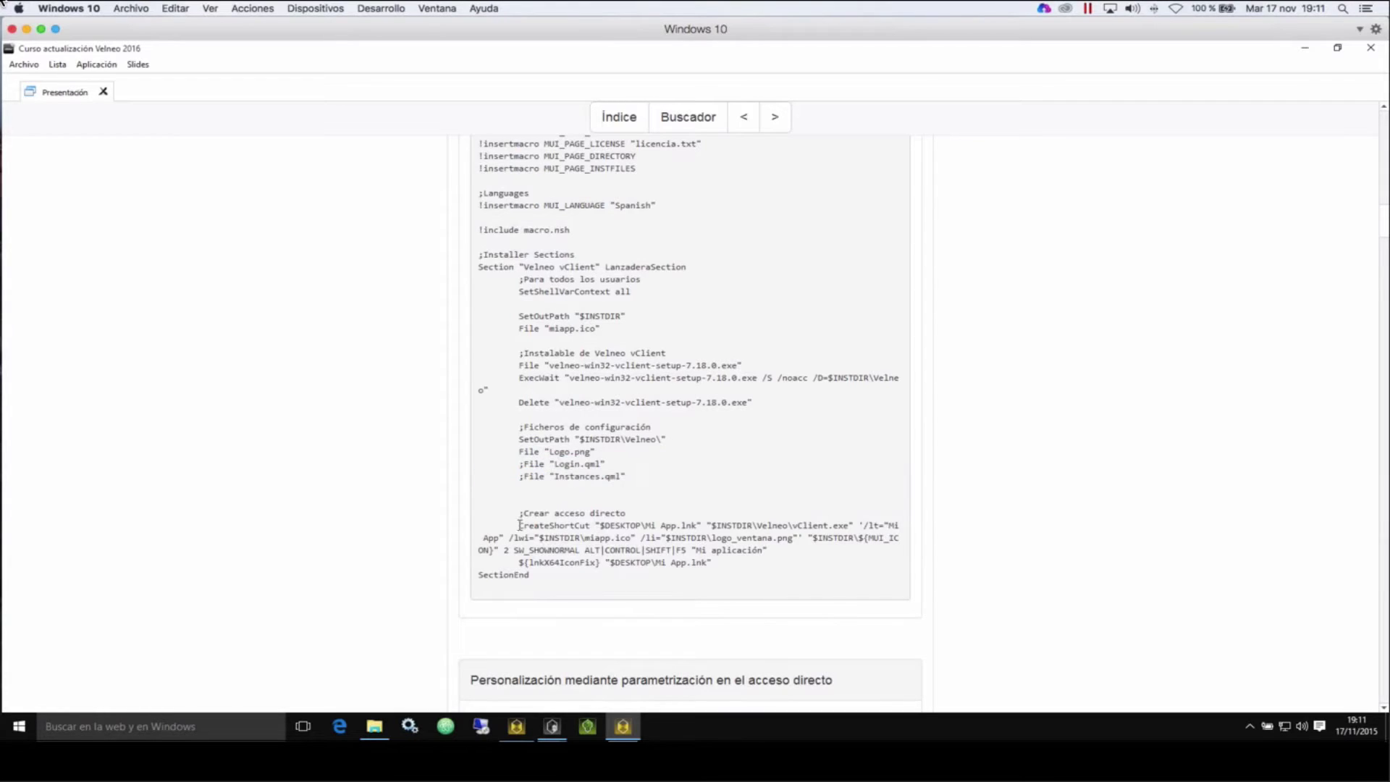
{"action": "left_click_drag", "start_coordinate": [624, 536], "coordinate": [809, 539]}
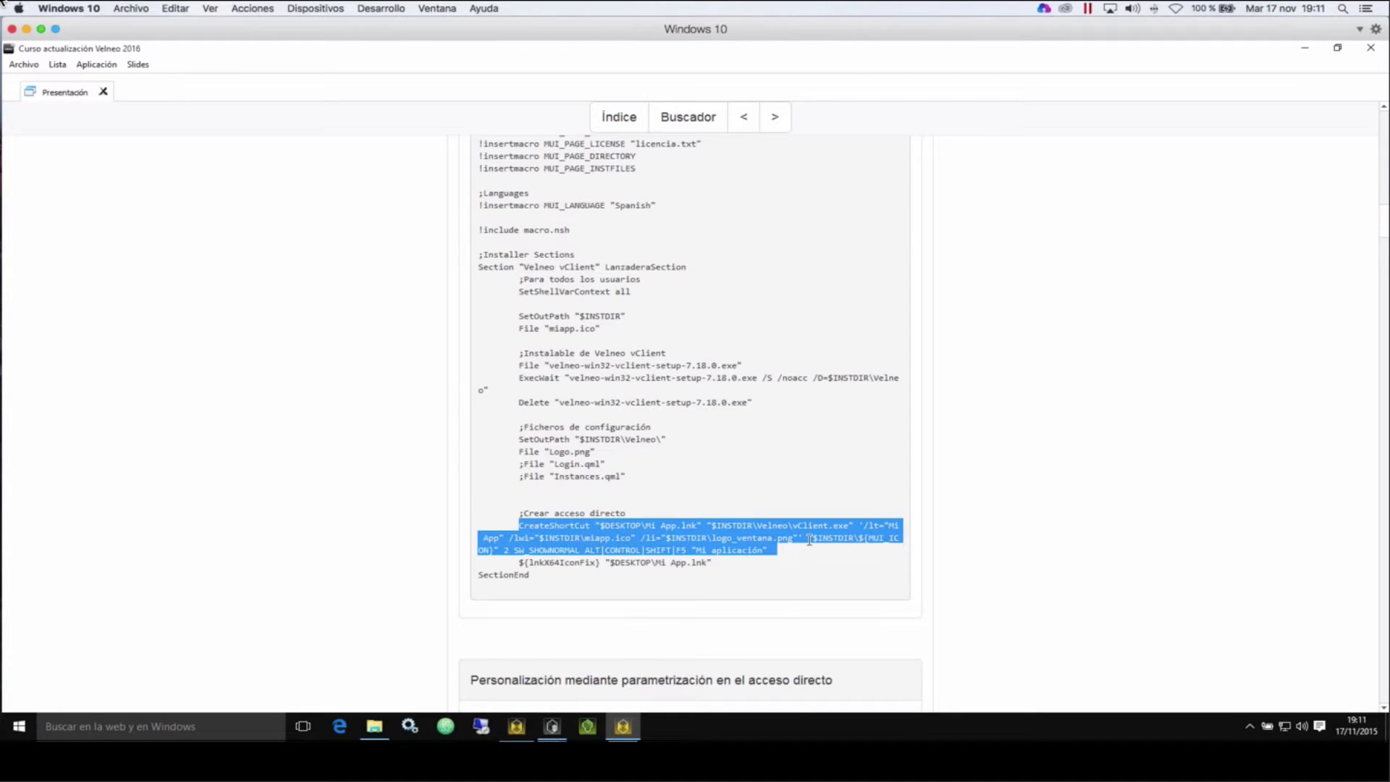
Step: Read the section on shortcut parametrisation, covering the login startup parameters and their abbreviated names
{"action": "scroll", "coordinate": [809, 540], "scroll_direction": "down", "scroll_amount": 1}
{"action": "scroll", "coordinate": [811, 545], "scroll_direction": "down", "scroll_amount": 1}
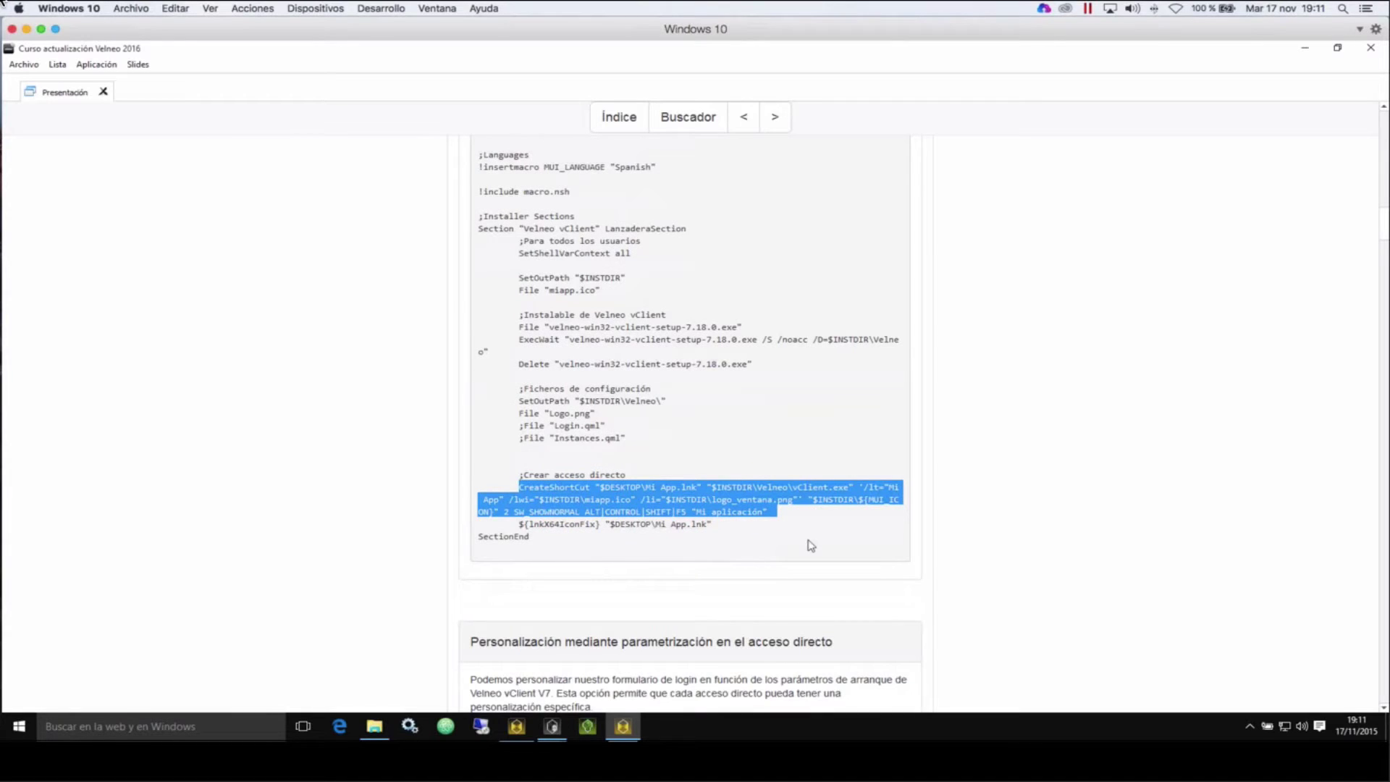
{"action": "scroll", "coordinate": [811, 545], "scroll_direction": "down", "scroll_amount": 4}
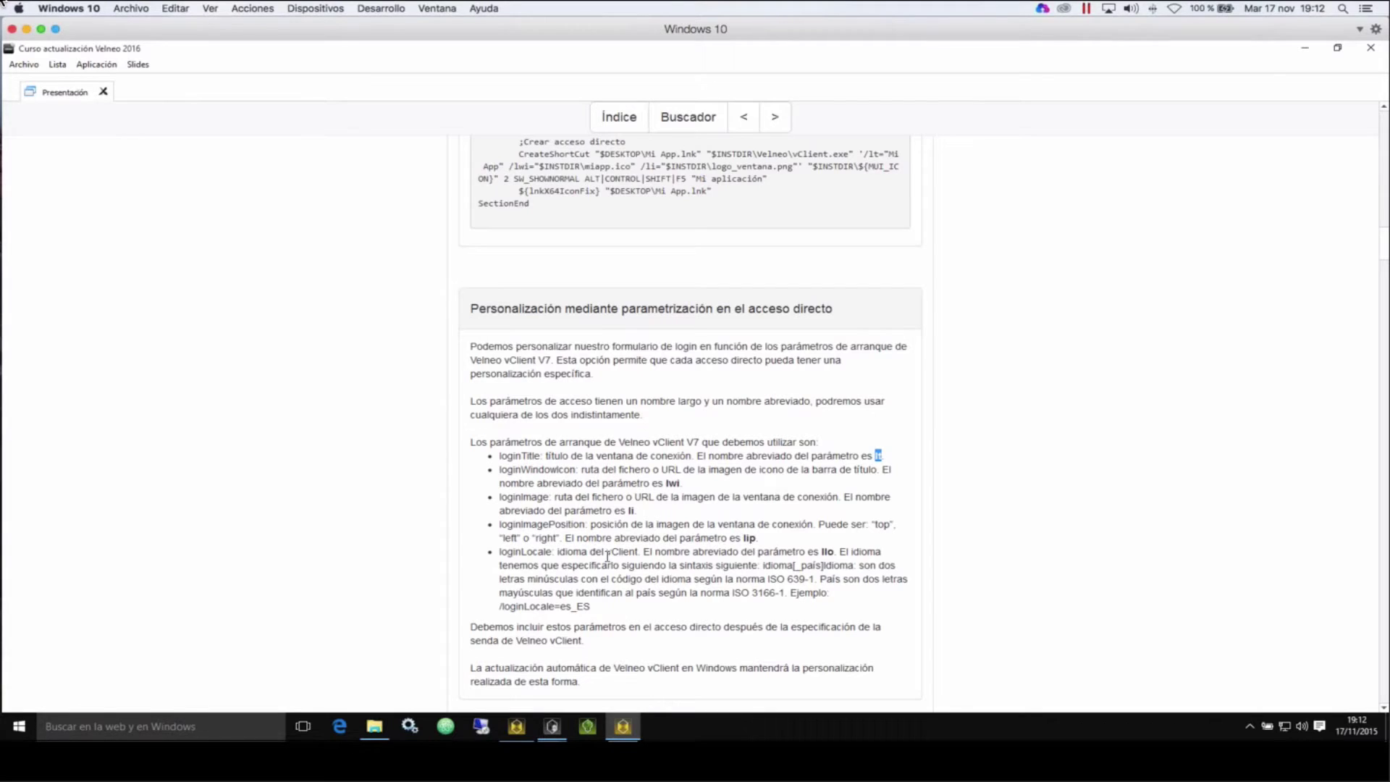
{"action": "scroll", "coordinate": [608, 560], "scroll_direction": "down", "scroll_amount": 2}
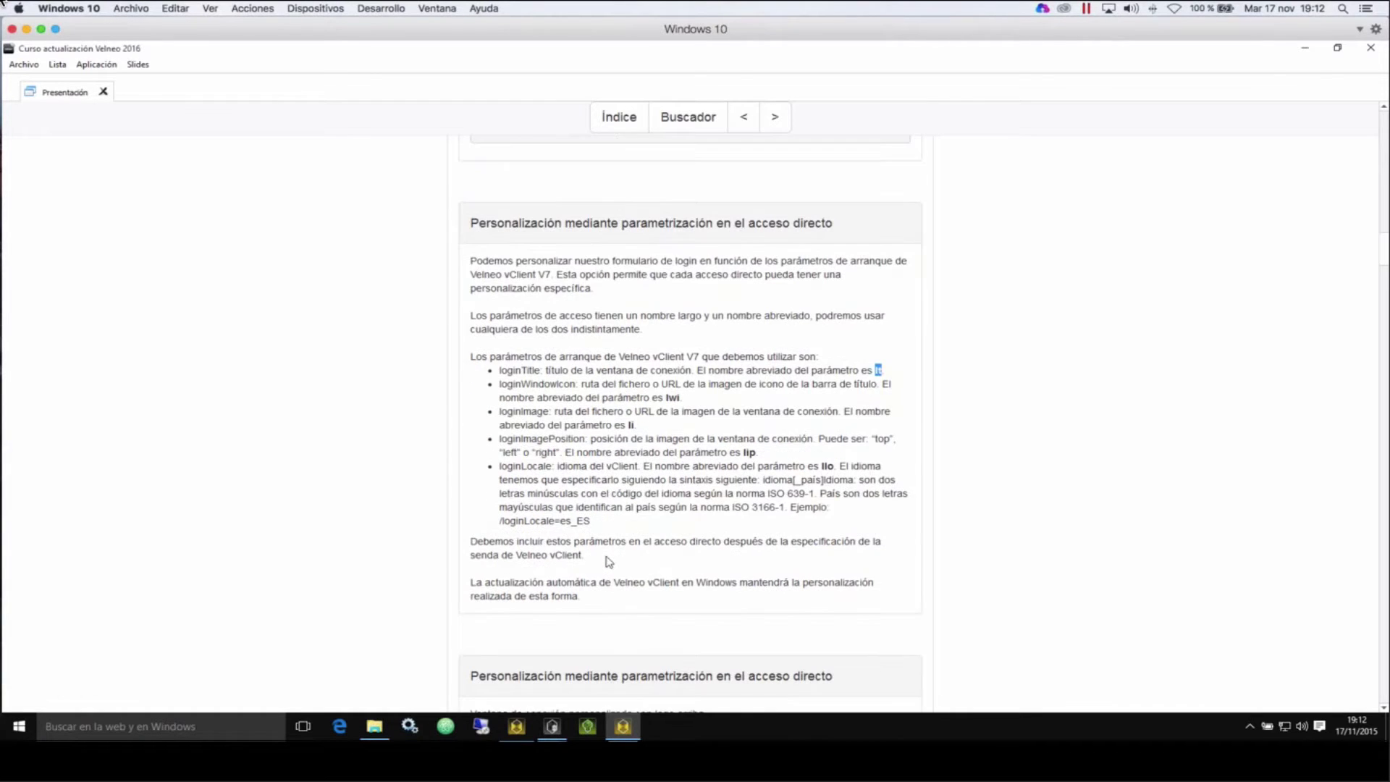
{"action": "scroll", "coordinate": [609, 561], "scroll_direction": "down", "scroll_amount": 1}
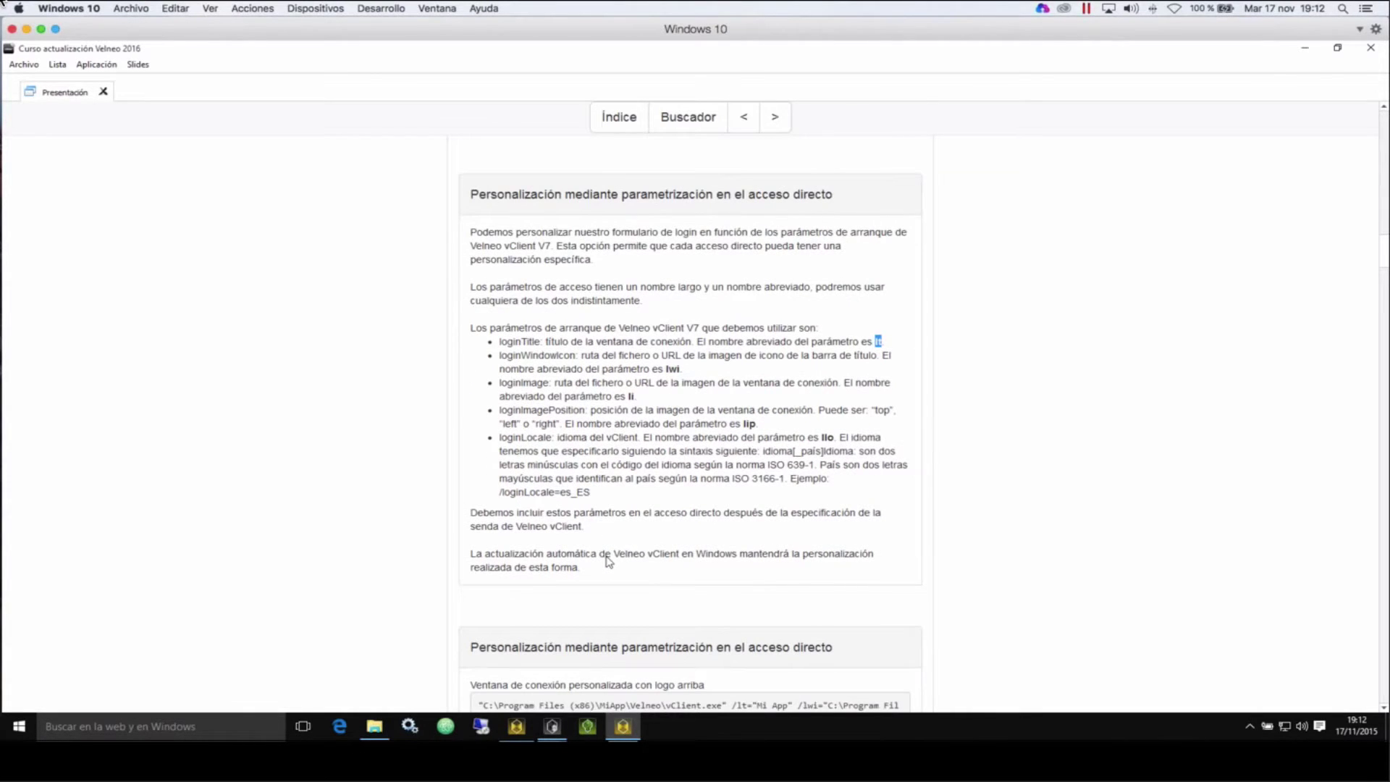
{"action": "scroll", "coordinate": [608, 562], "scroll_direction": "down", "scroll_amount": 1}
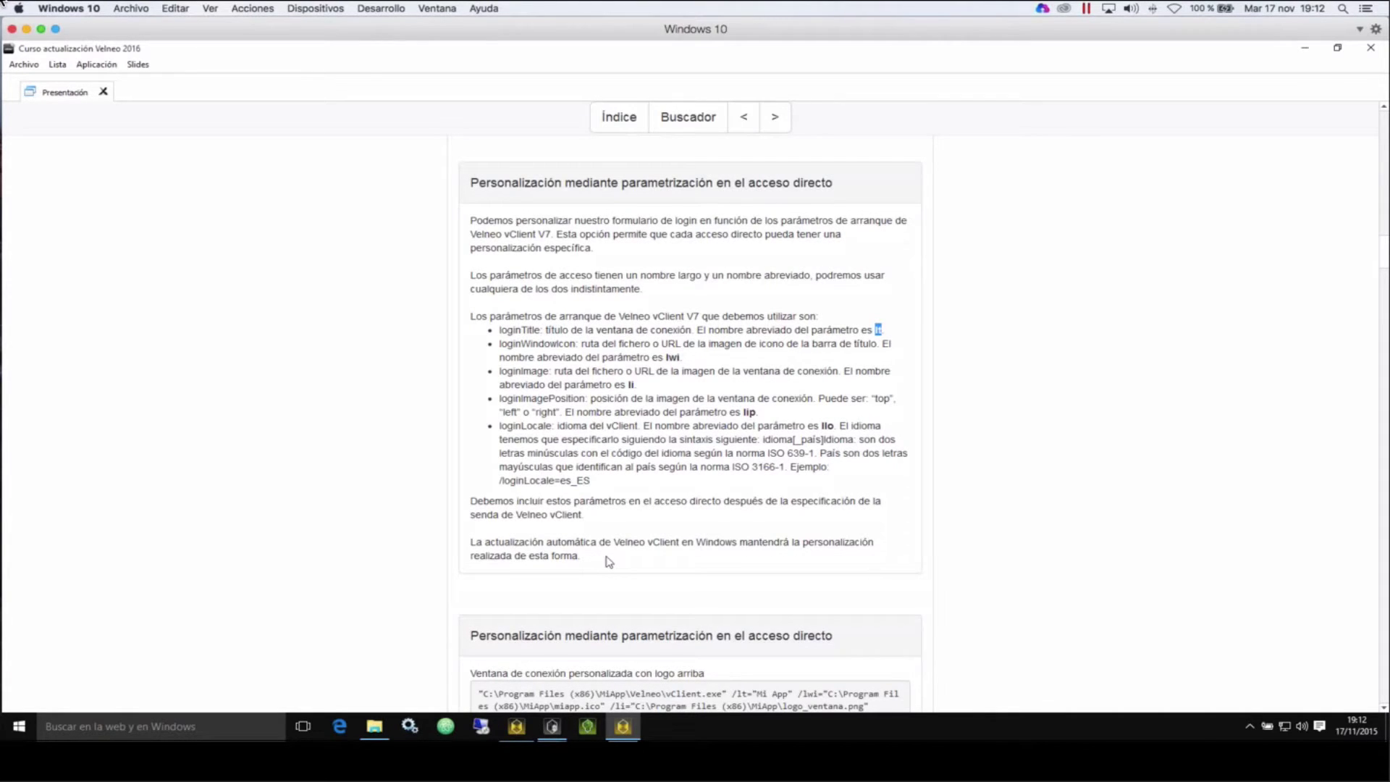
{"action": "scroll", "coordinate": [610, 562], "scroll_direction": "down", "scroll_amount": 1}
{"action": "scroll", "coordinate": [609, 562], "scroll_direction": "down", "scroll_amount": 1}
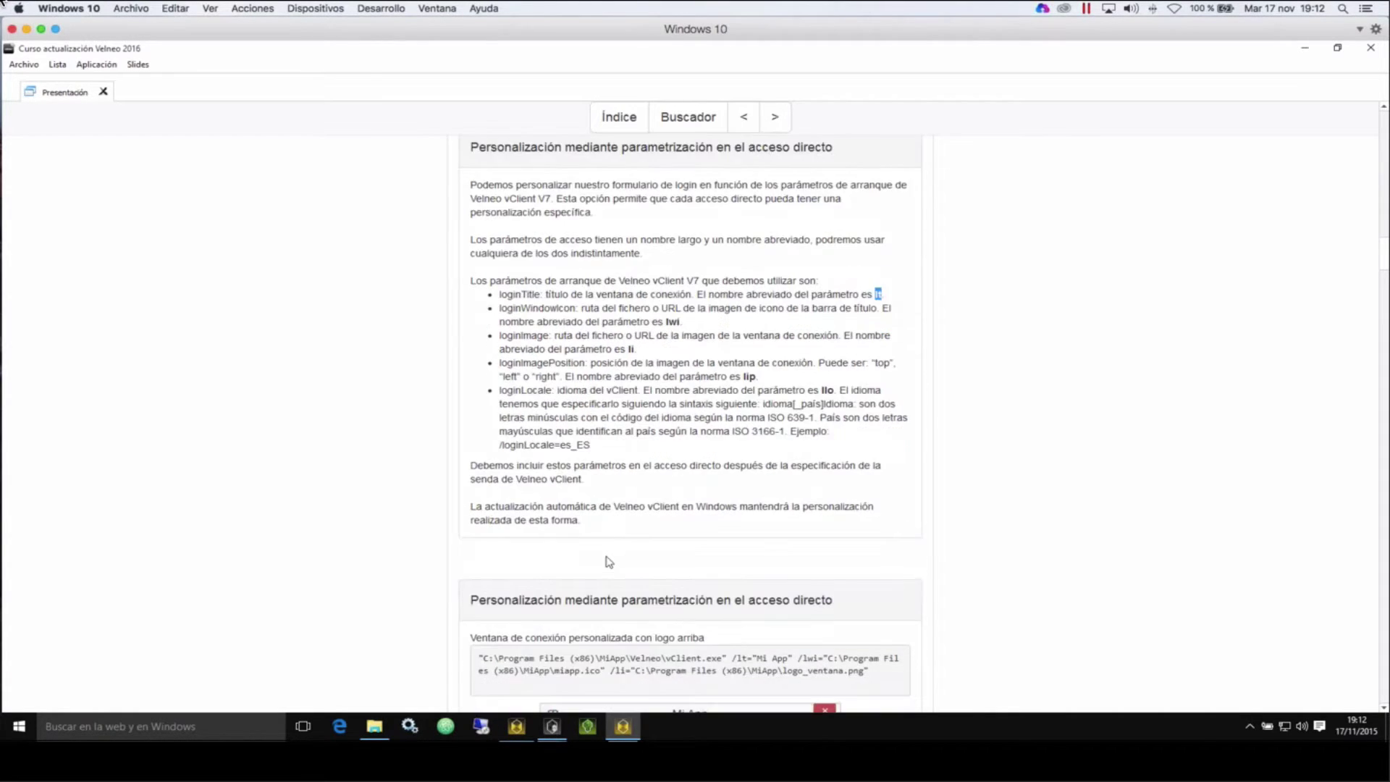
{"action": "scroll", "coordinate": [609, 562], "scroll_direction": "down", "scroll_amount": 3}
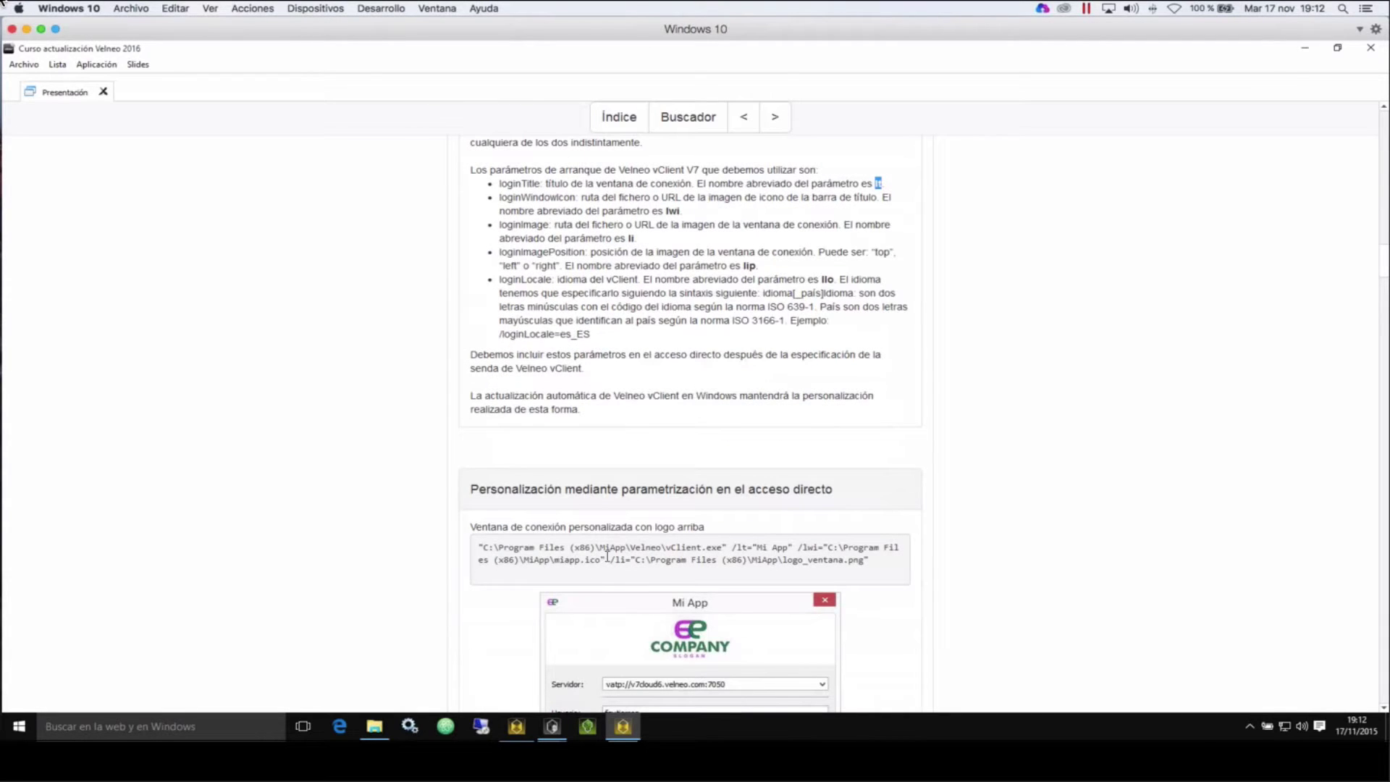
{"action": "scroll", "coordinate": [831, 486], "scroll_direction": "down", "scroll_amount": 3}
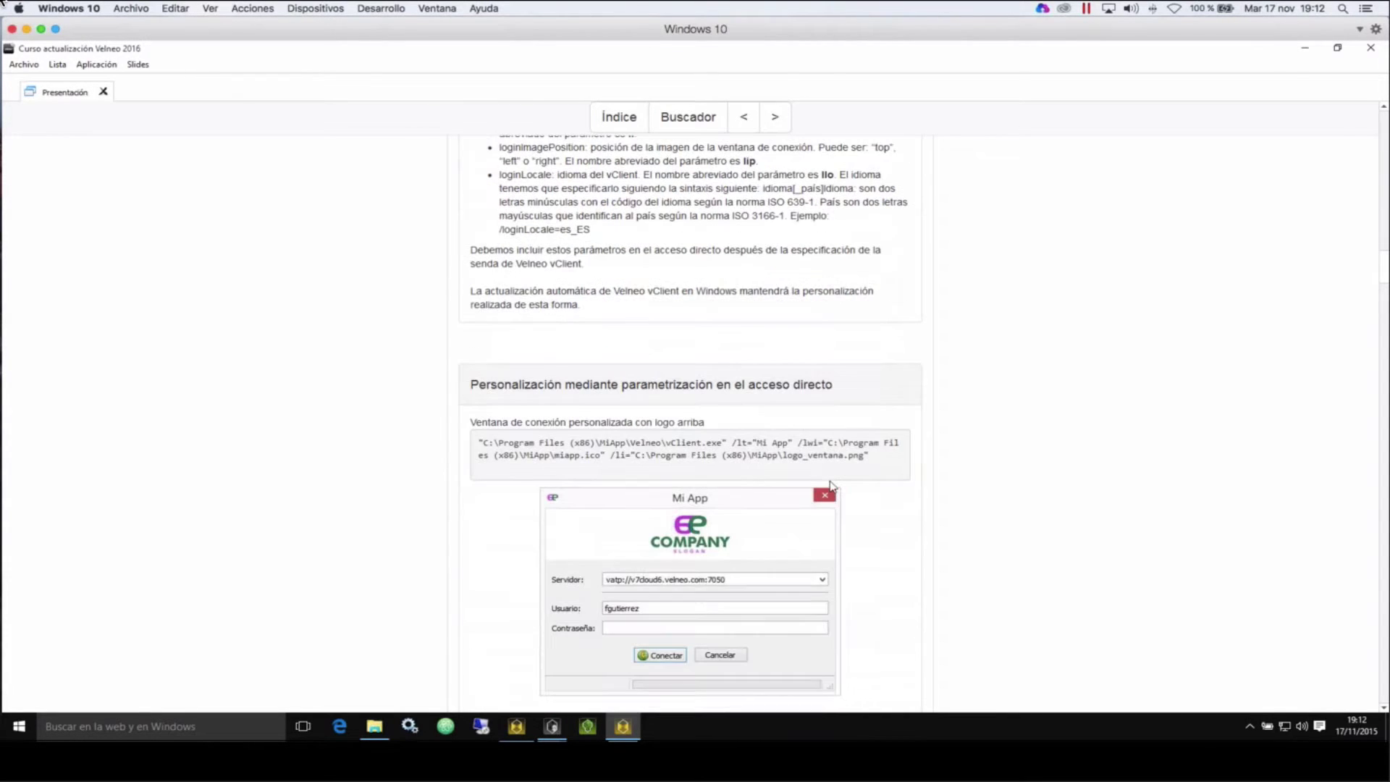
Step: Highlight the /lt, /lwi and /li parameters in the shortcut example with the logo on top
{"action": "scroll", "coordinate": [832, 486], "scroll_direction": "down", "scroll_amount": 1}
{"action": "left_click_drag", "start_coordinate": [732, 428], "coordinate": [819, 429]}
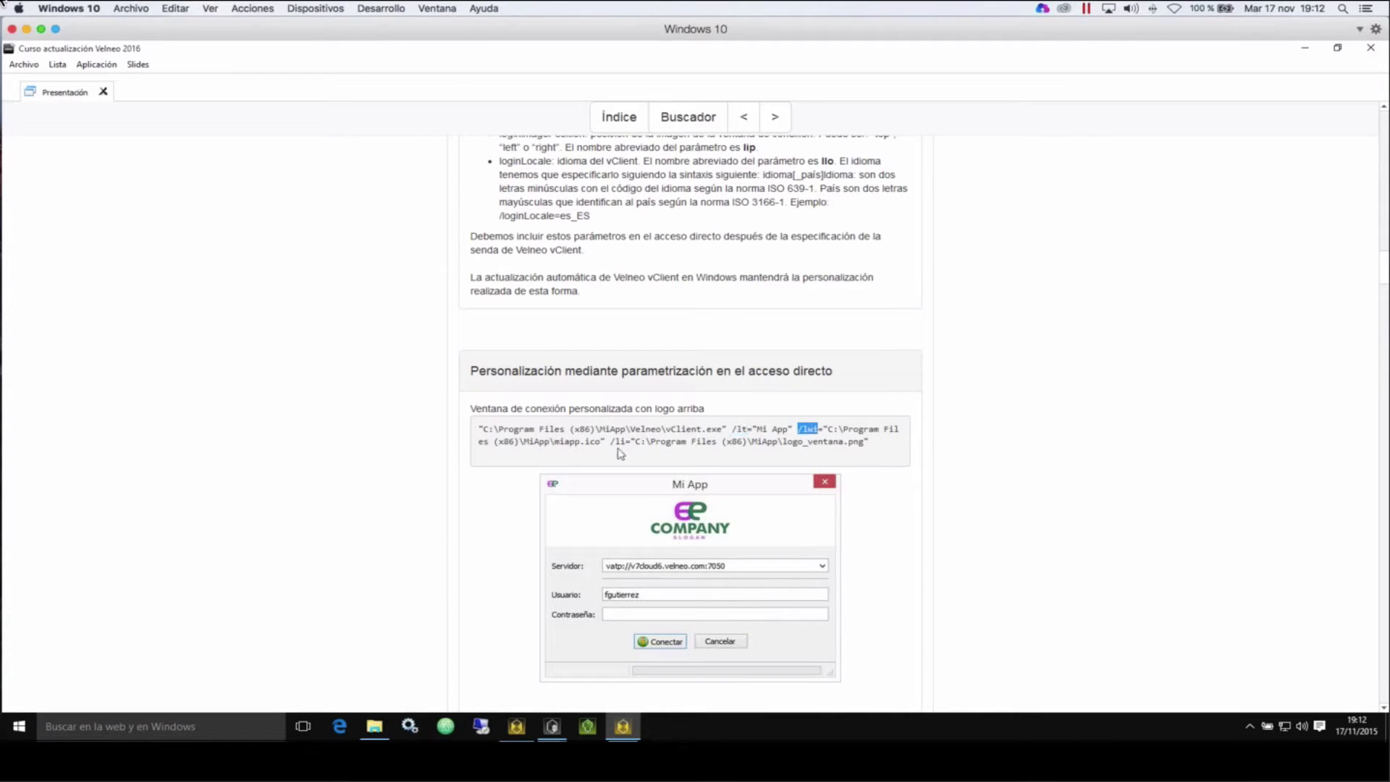
{"action": "left_click_drag", "start_coordinate": [614, 441], "coordinate": [627, 446]}
{"action": "left_click", "coordinate": [626, 441]}
Step: Highlight the /lip="right" parameter in the shortcut example with the logo on the right
{"action": "scroll", "coordinate": [676, 447], "scroll_direction": "down", "scroll_amount": 1}
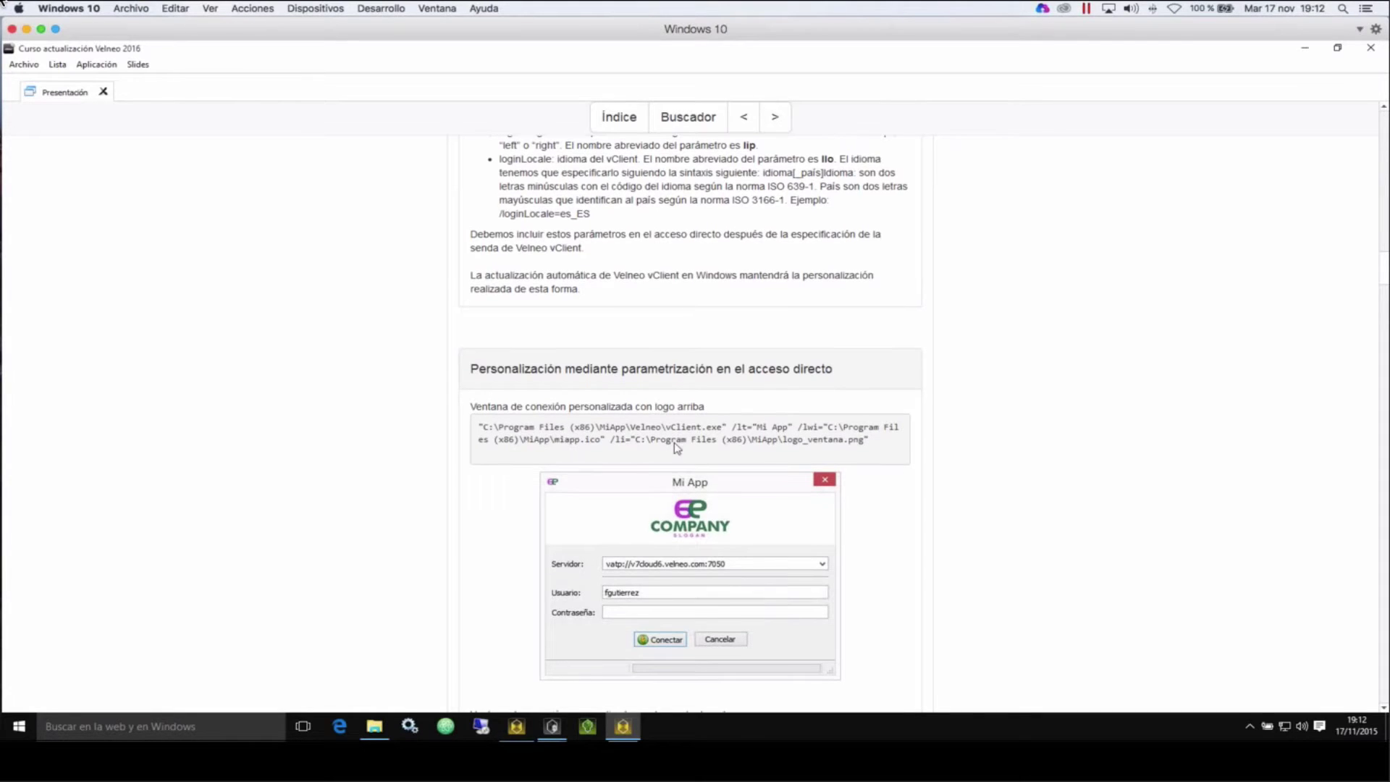
{"action": "scroll", "coordinate": [676, 447], "scroll_direction": "down", "scroll_amount": 3}
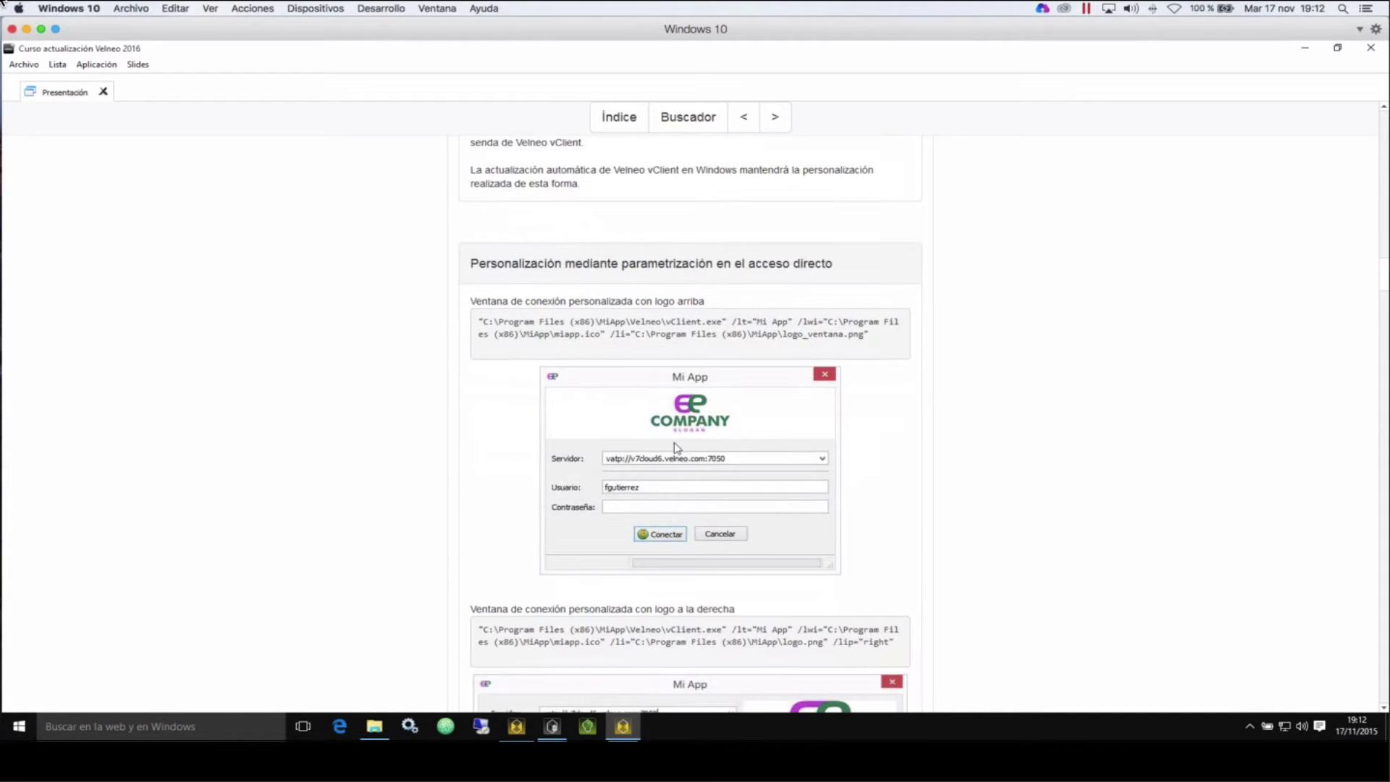
{"action": "scroll", "coordinate": [676, 447], "scroll_direction": "down", "scroll_amount": 6}
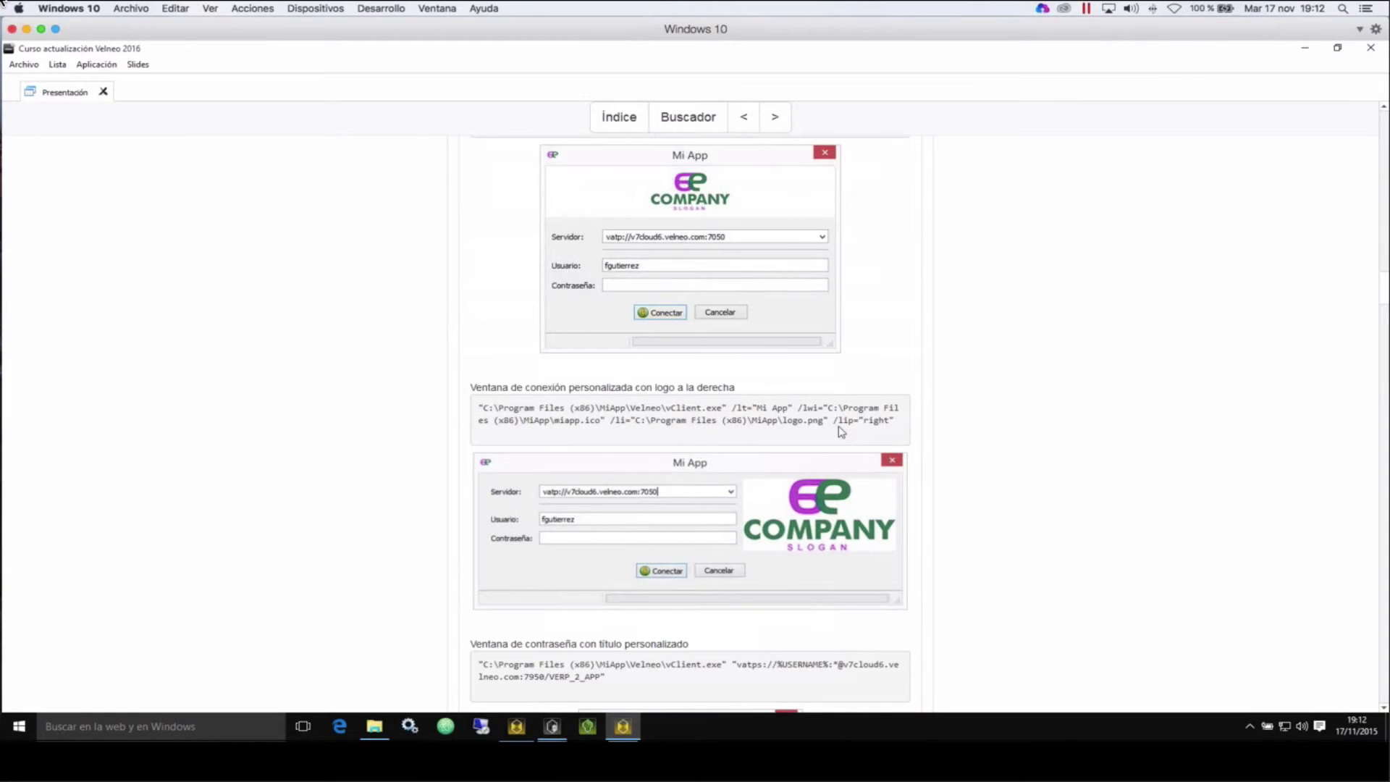
{"action": "scroll", "coordinate": [842, 431], "scroll_direction": "down", "scroll_amount": 1}
{"action": "left_click_drag", "start_coordinate": [839, 426], "coordinate": [957, 455]}
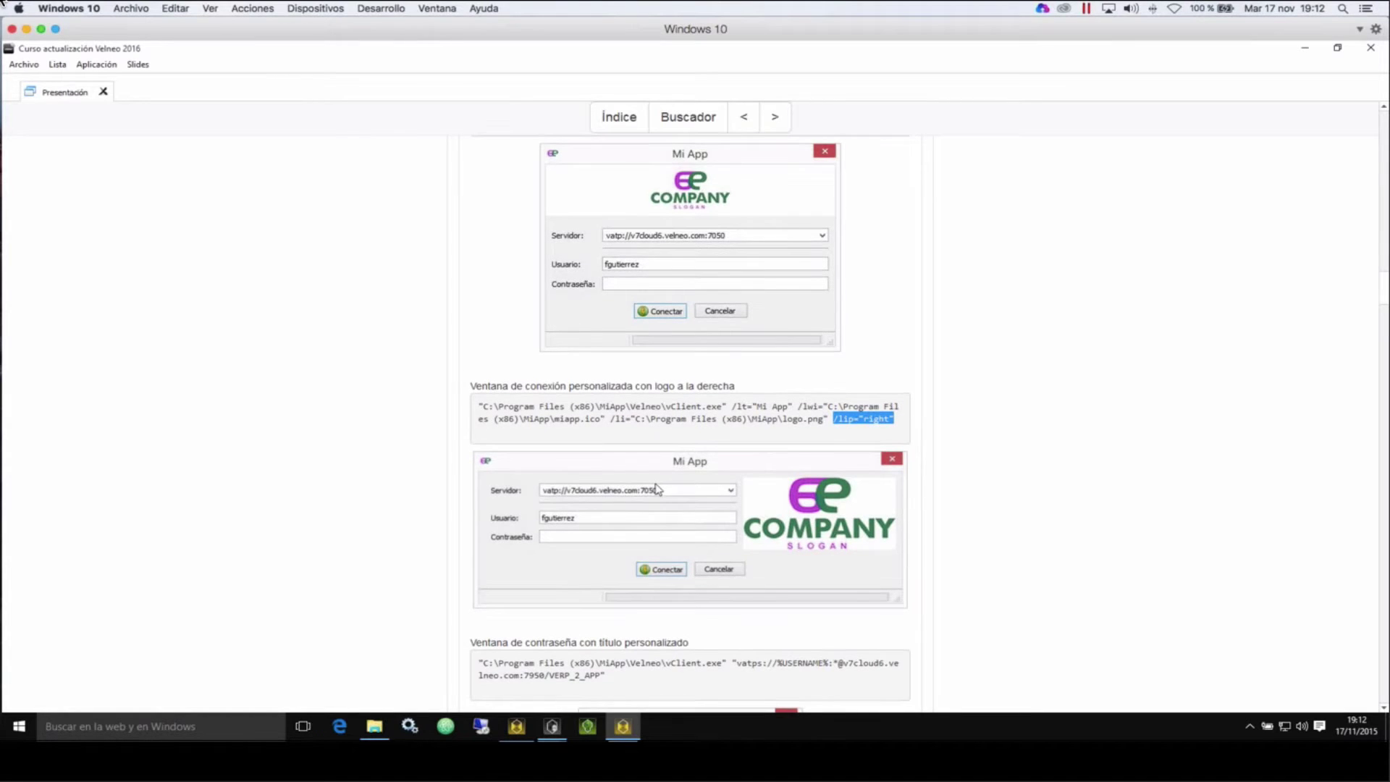
Step: Highlight the %USERNAME% variable and the VERP_2_APP instance name in the shortcut example for the password window with a custom title
{"action": "scroll", "coordinate": [657, 490], "scroll_direction": "down", "scroll_amount": 1}
{"action": "scroll", "coordinate": [658, 489], "scroll_direction": "down", "scroll_amount": 3}
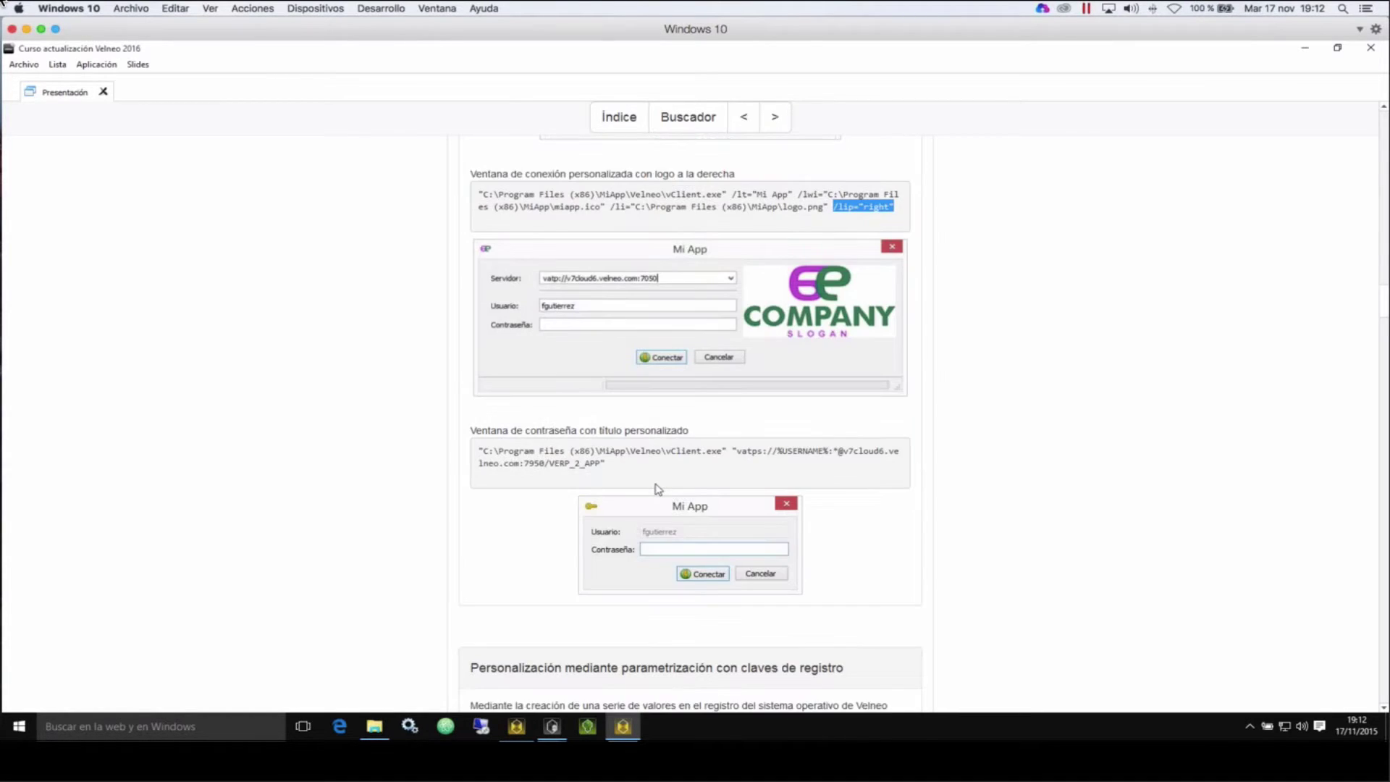
{"action": "scroll", "coordinate": [659, 489], "scroll_direction": "down", "scroll_amount": 1}
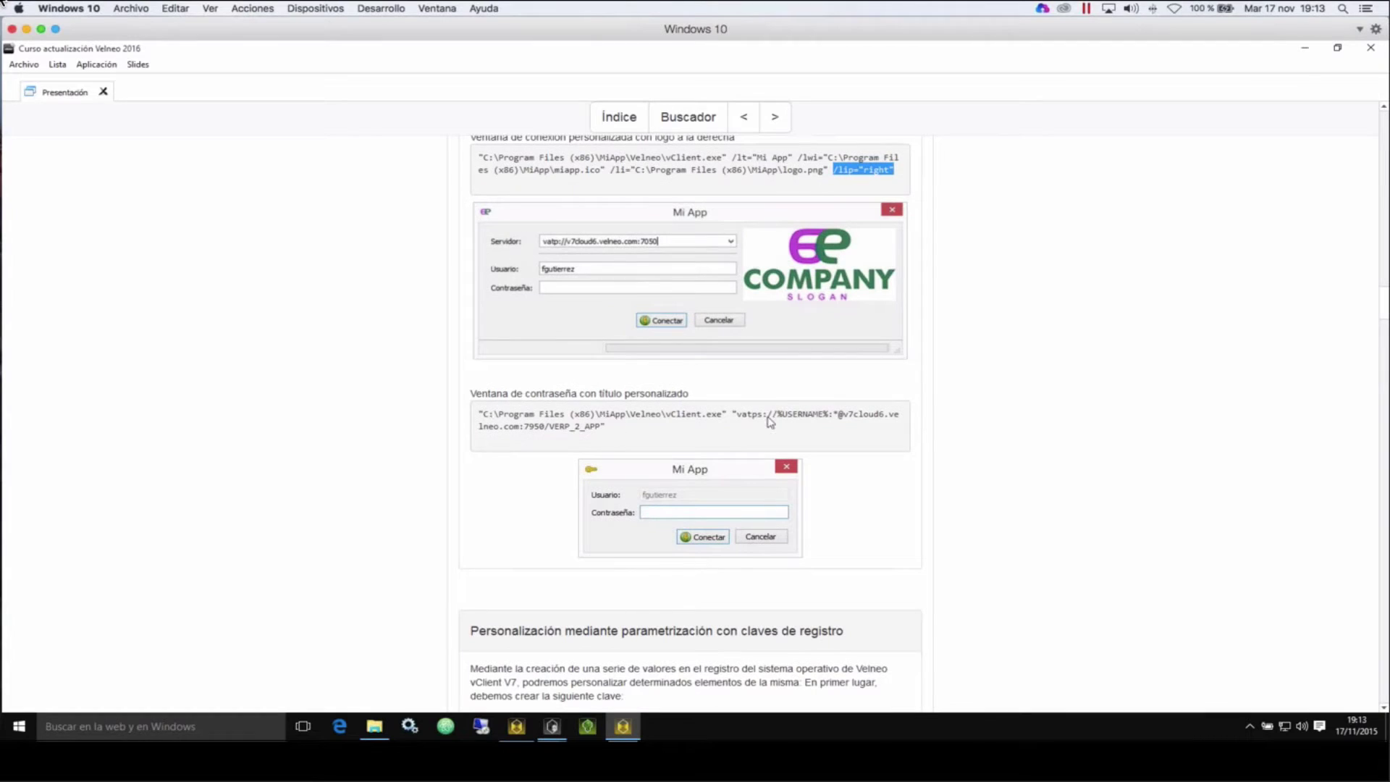
{"action": "left_click_drag", "start_coordinate": [778, 415], "coordinate": [834, 417]}
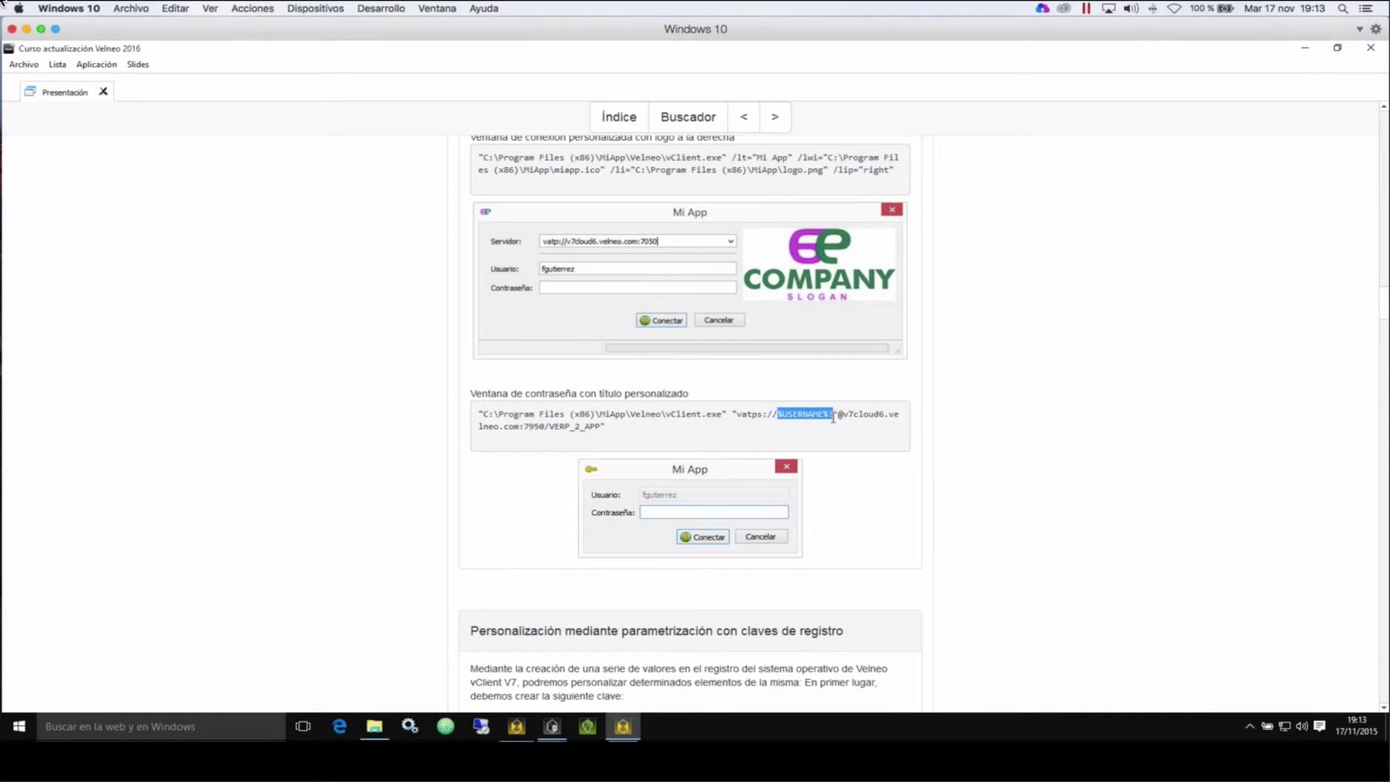
{"action": "double_click", "coordinate": [803, 414]}
{"action": "left_click_drag", "start_coordinate": [839, 413], "coordinate": [829, 413]}
{"action": "left_click", "coordinate": [837, 418]}
{"action": "double_click", "coordinate": [562, 429]}
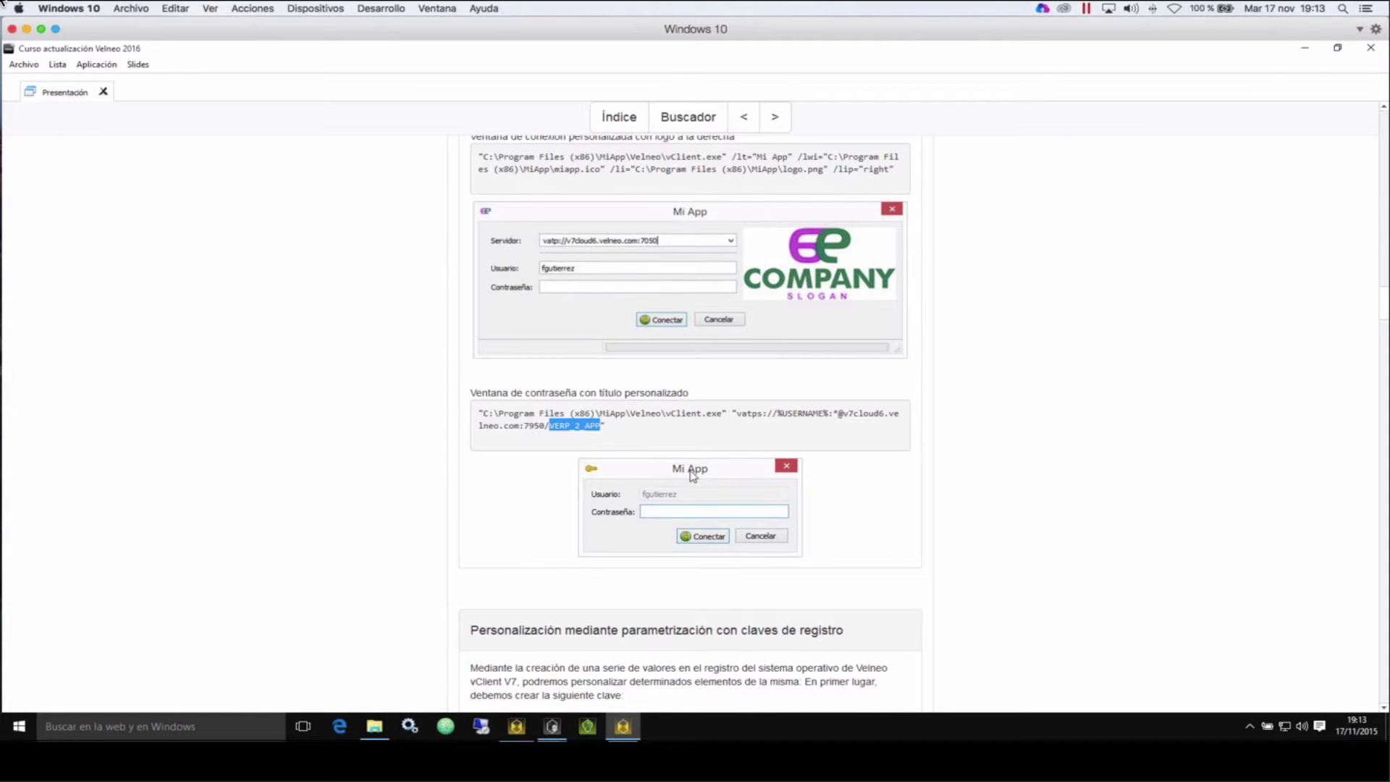
Step: Highlight the Windows registry path HKEY_CURRENT_USER/Software/Velneo/vClient/Login, followed by its Login key, in the registry key parametrisation section
{"action": "scroll", "coordinate": [693, 476], "scroll_direction": "down", "scroll_amount": 1}
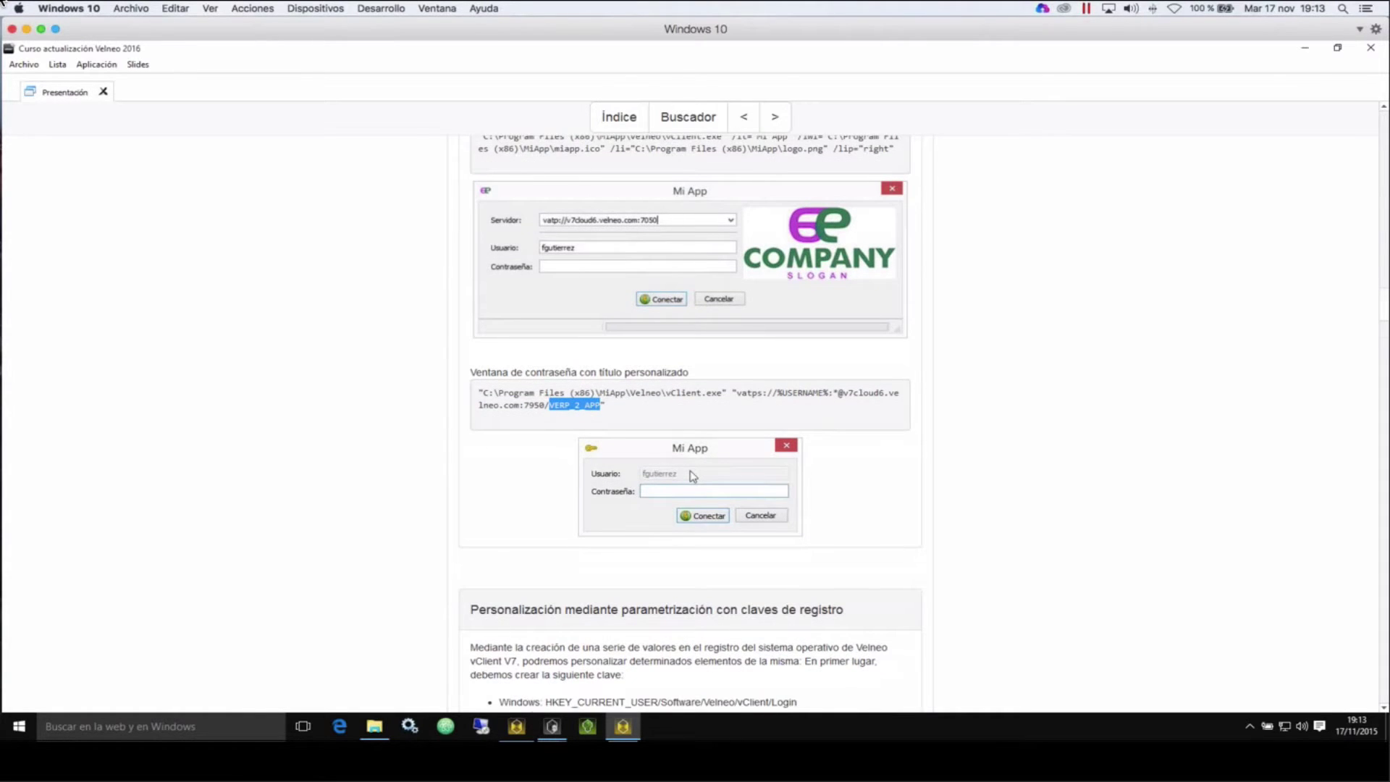
{"action": "scroll", "coordinate": [693, 475], "scroll_direction": "down", "scroll_amount": 3}
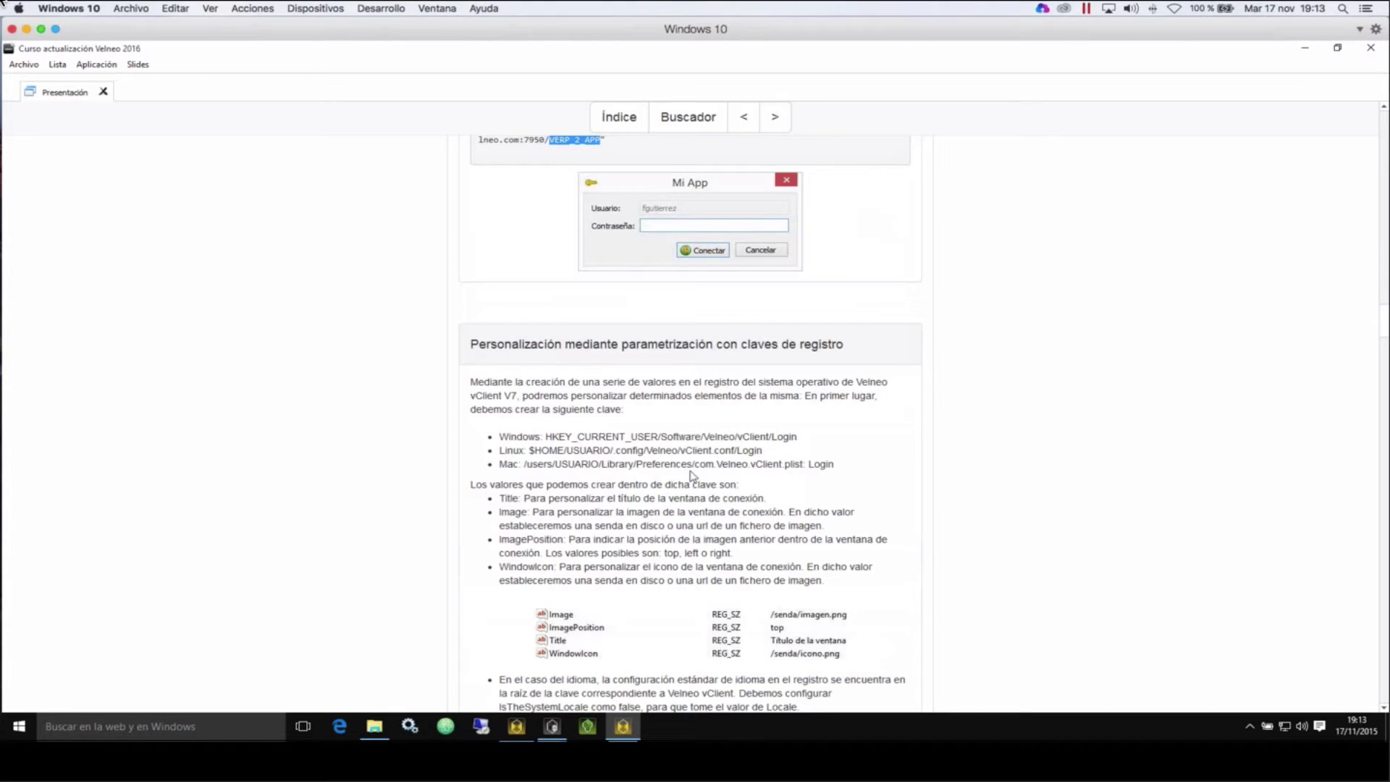
{"action": "scroll", "coordinate": [693, 475], "scroll_direction": "down", "scroll_amount": 1}
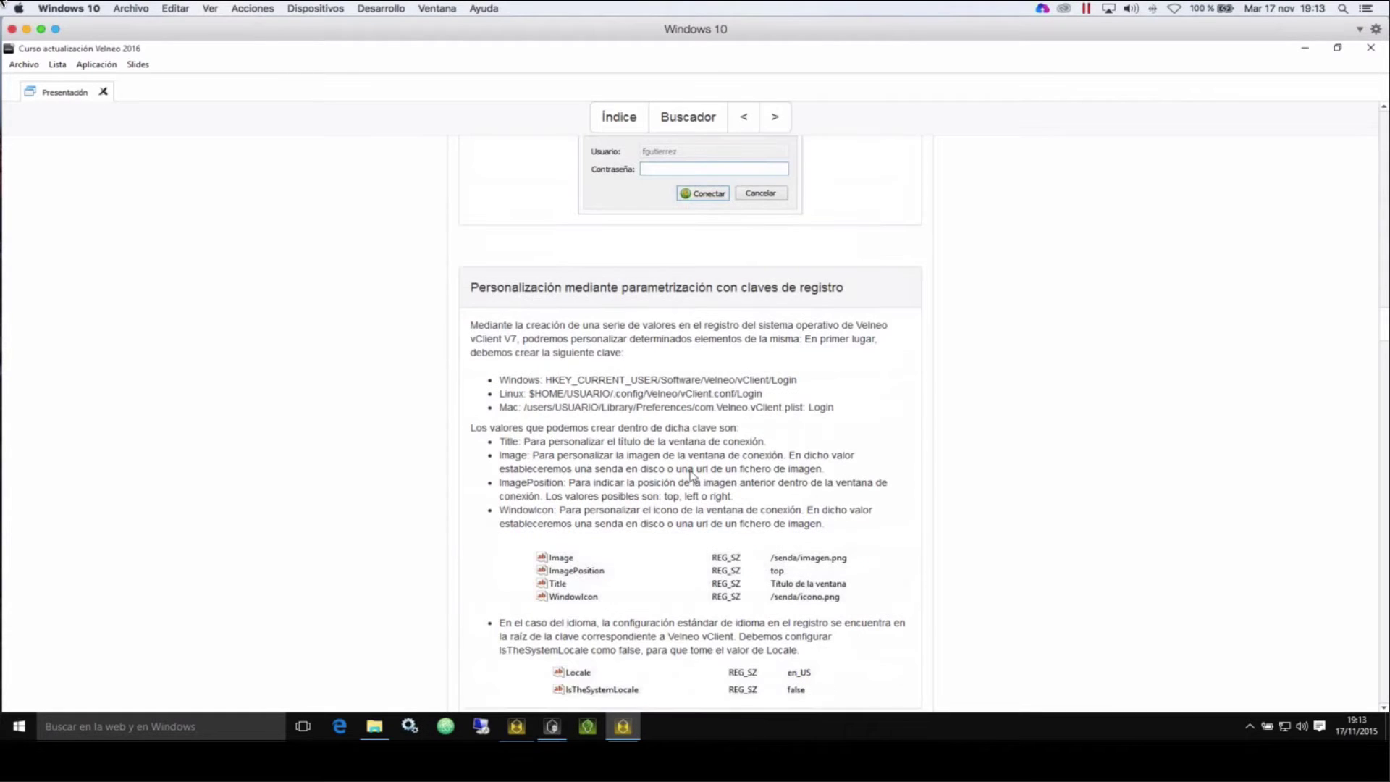
{"action": "scroll", "coordinate": [691, 476], "scroll_direction": "down", "scroll_amount": 2}
{"action": "left_click_drag", "start_coordinate": [545, 274], "coordinate": [798, 274]}
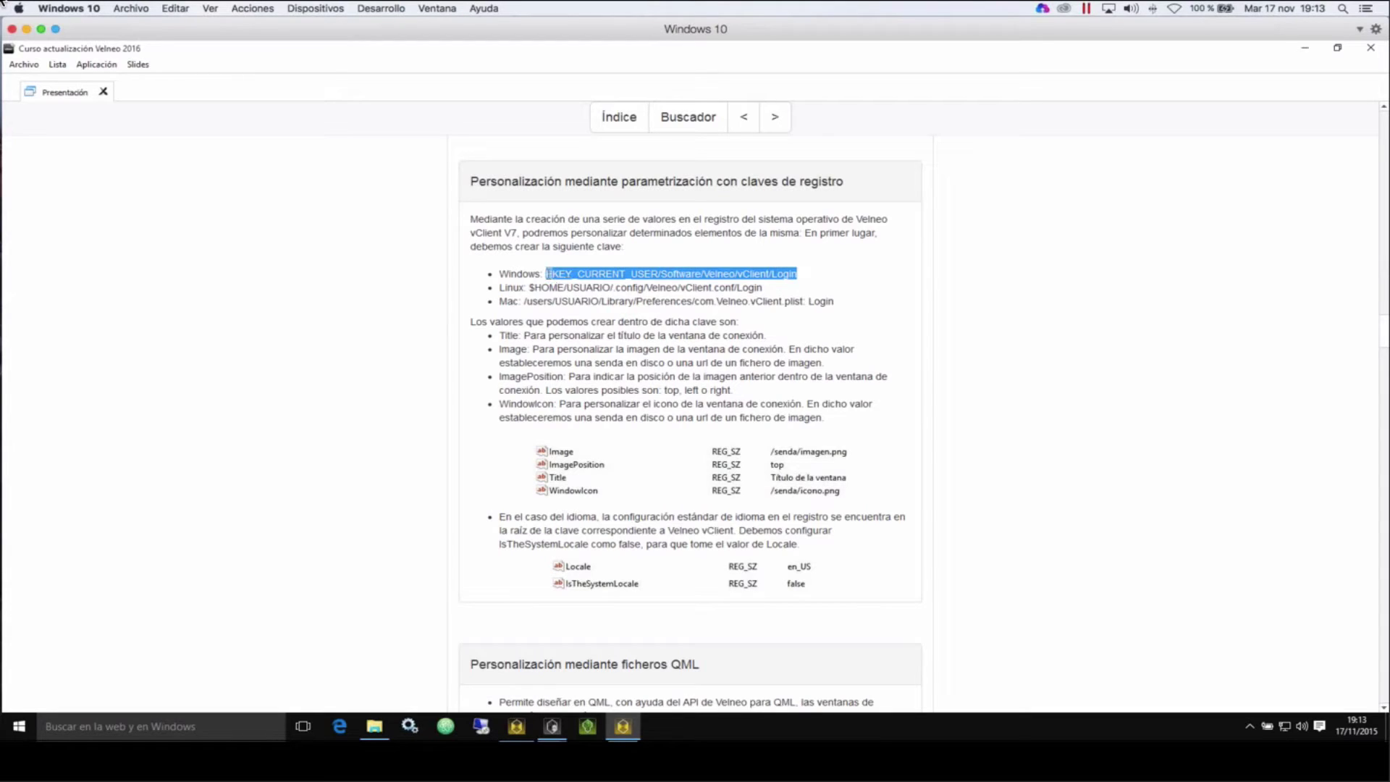
{"action": "double_click", "coordinate": [785, 274]}
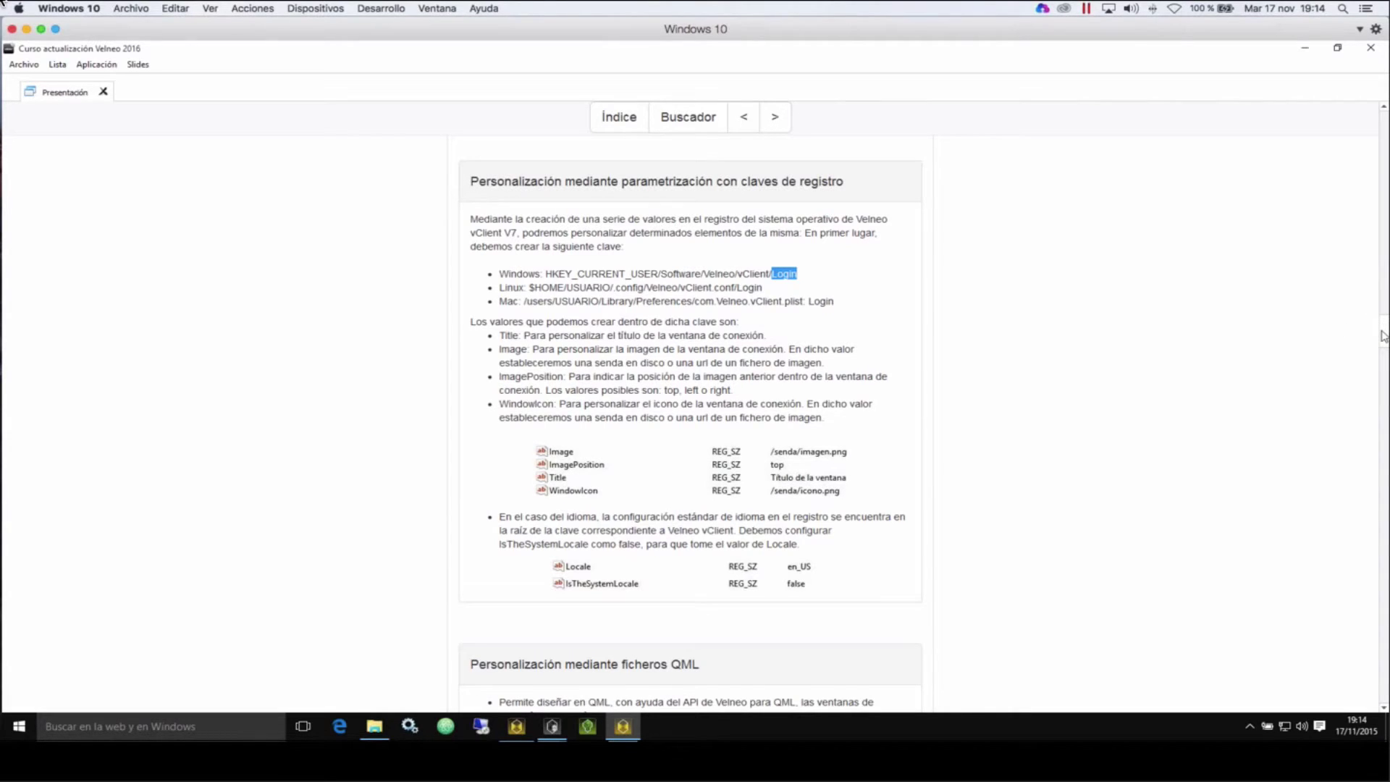
Step: Look back over the shortcut parametrisation examples and the registry key section
{"action": "left_click_drag", "start_coordinate": [1383, 336], "coordinate": [1380, 356]}
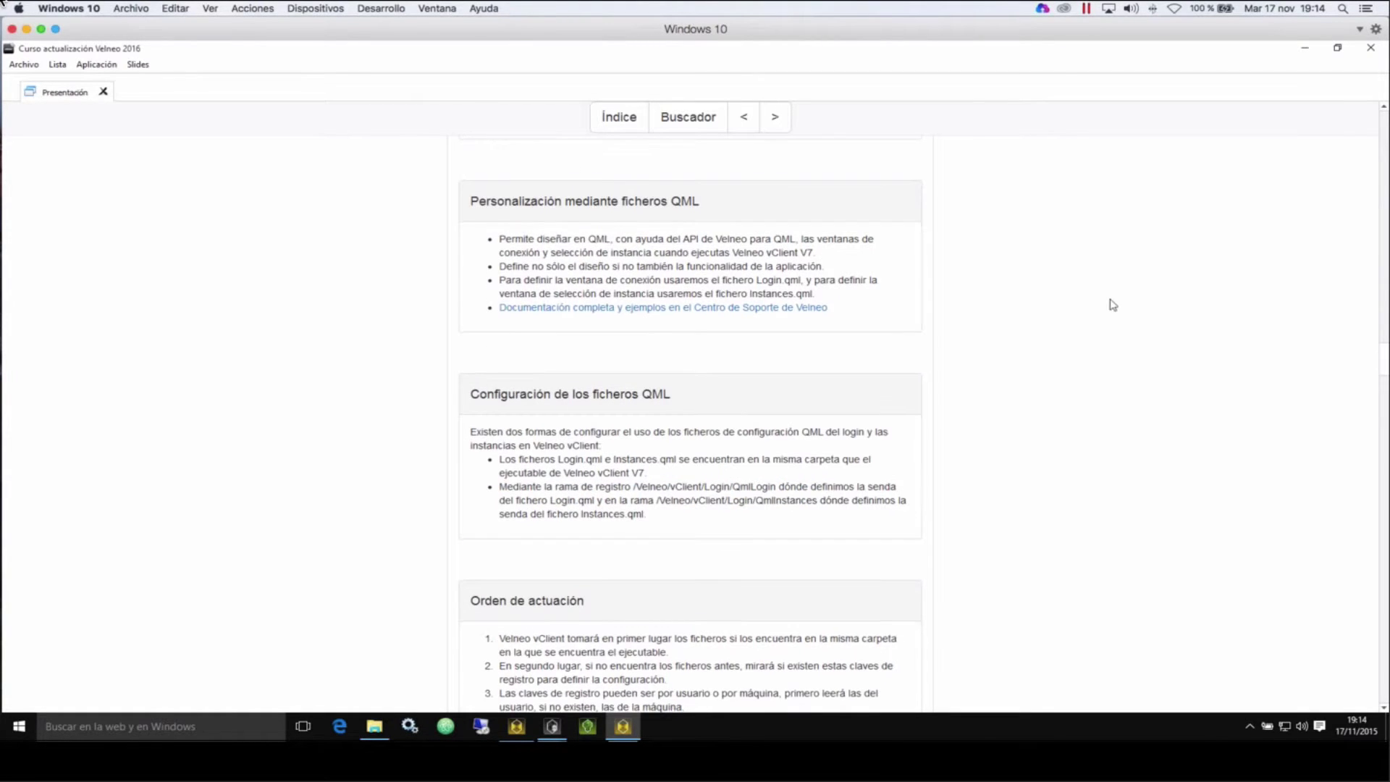
{"action": "scroll", "coordinate": [1113, 305], "scroll_direction": "up", "scroll_amount": 2}
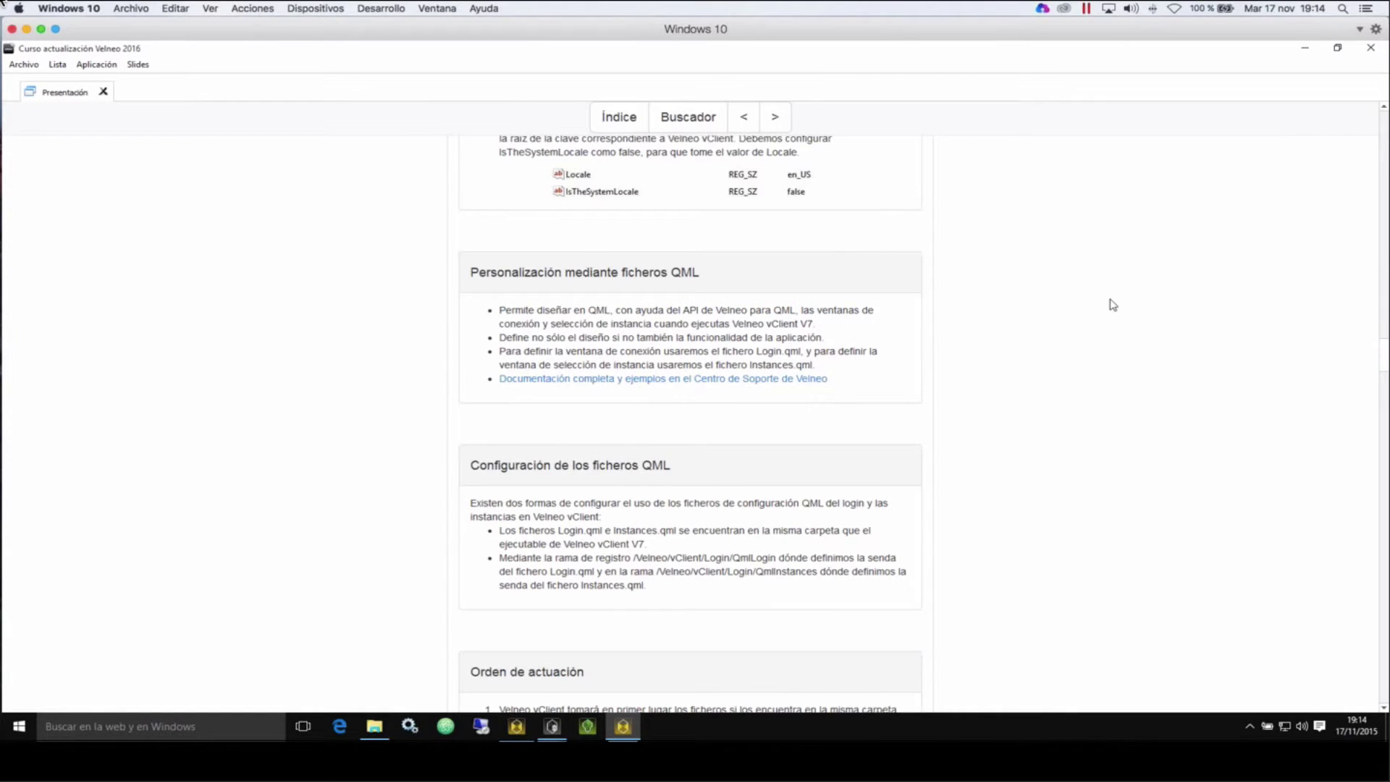
{"action": "scroll", "coordinate": [1113, 304], "scroll_direction": "up", "scroll_amount": 7}
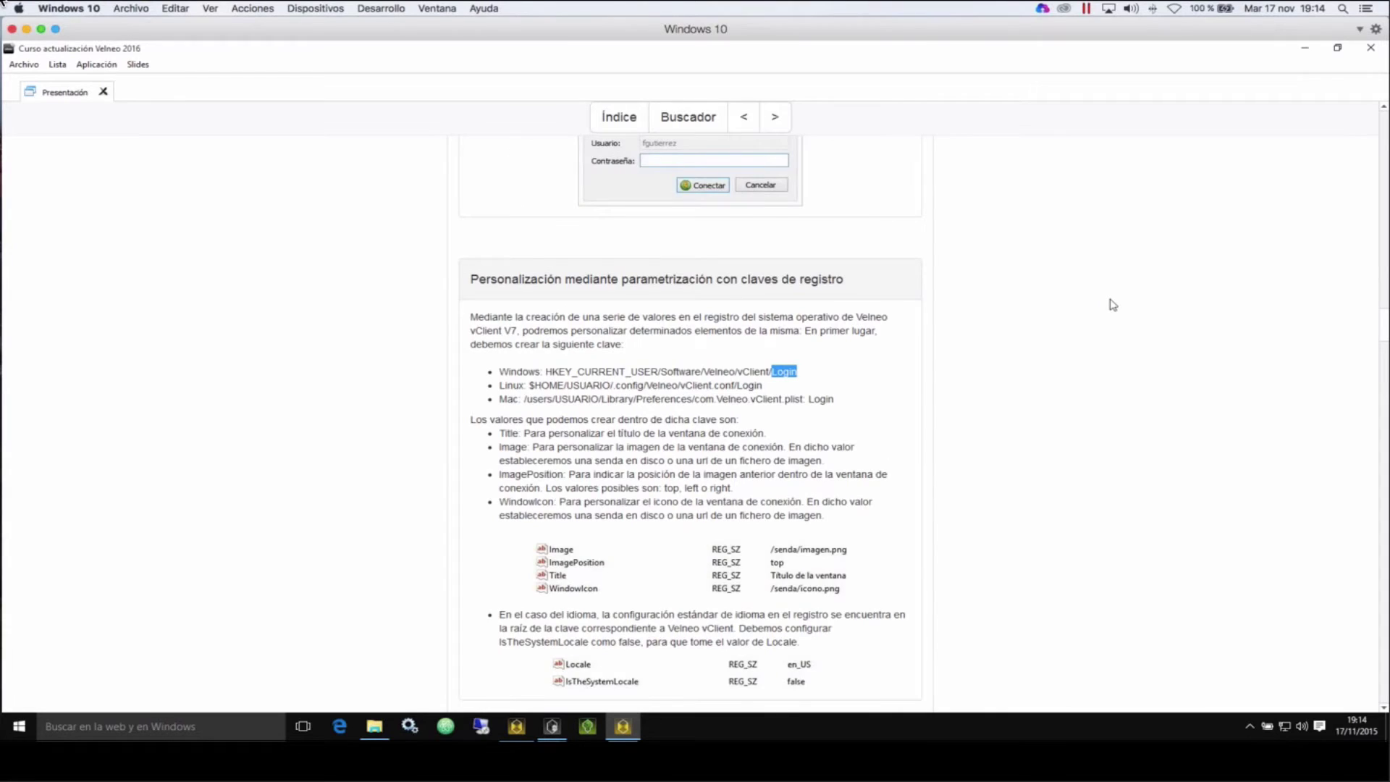
{"action": "scroll", "coordinate": [1113, 305], "scroll_direction": "up", "scroll_amount": 4}
{"action": "scroll", "coordinate": [1061, 554], "scroll_direction": "up", "scroll_amount": 7}
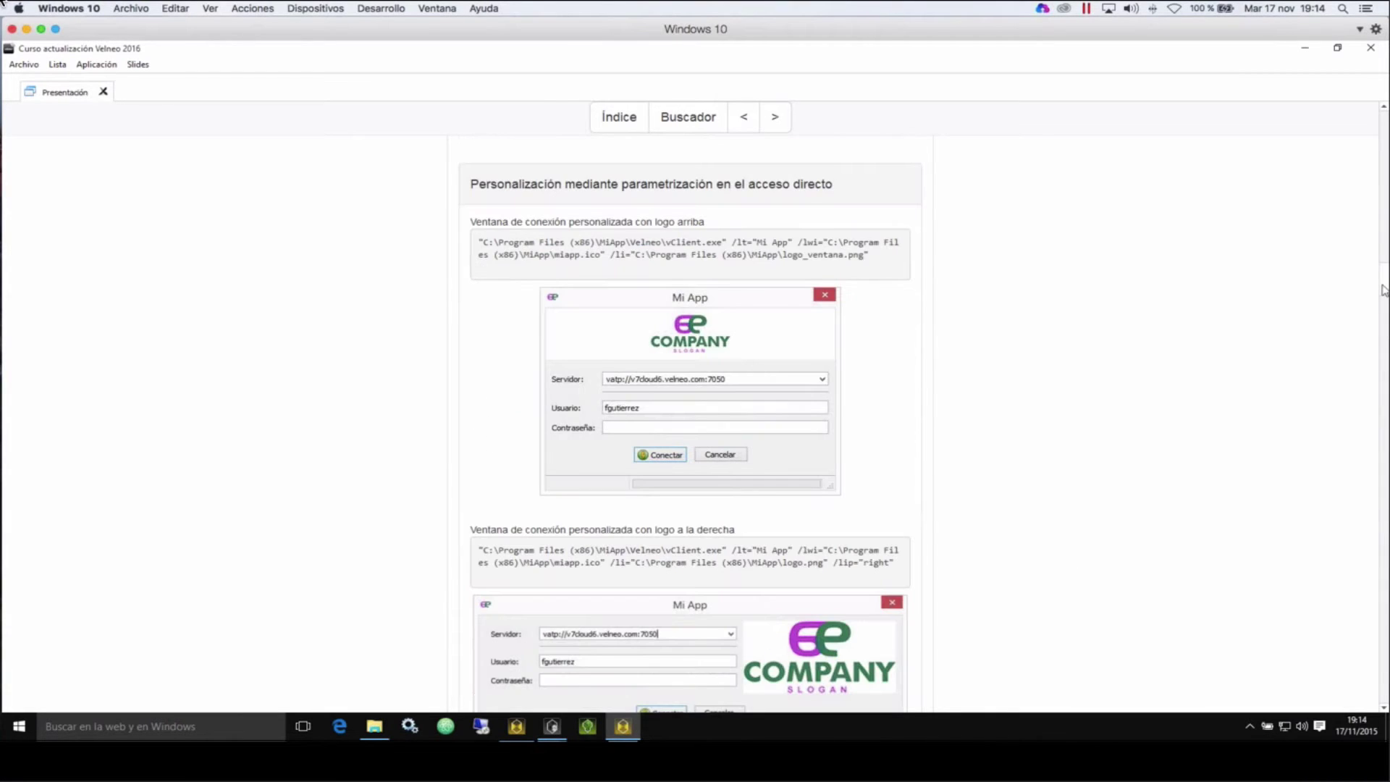
{"action": "left_click_drag", "start_coordinate": [1384, 290], "coordinate": [1382, 346]}
{"action": "scroll", "coordinate": [1381, 304], "scroll_direction": "down", "scroll_amount": 2}
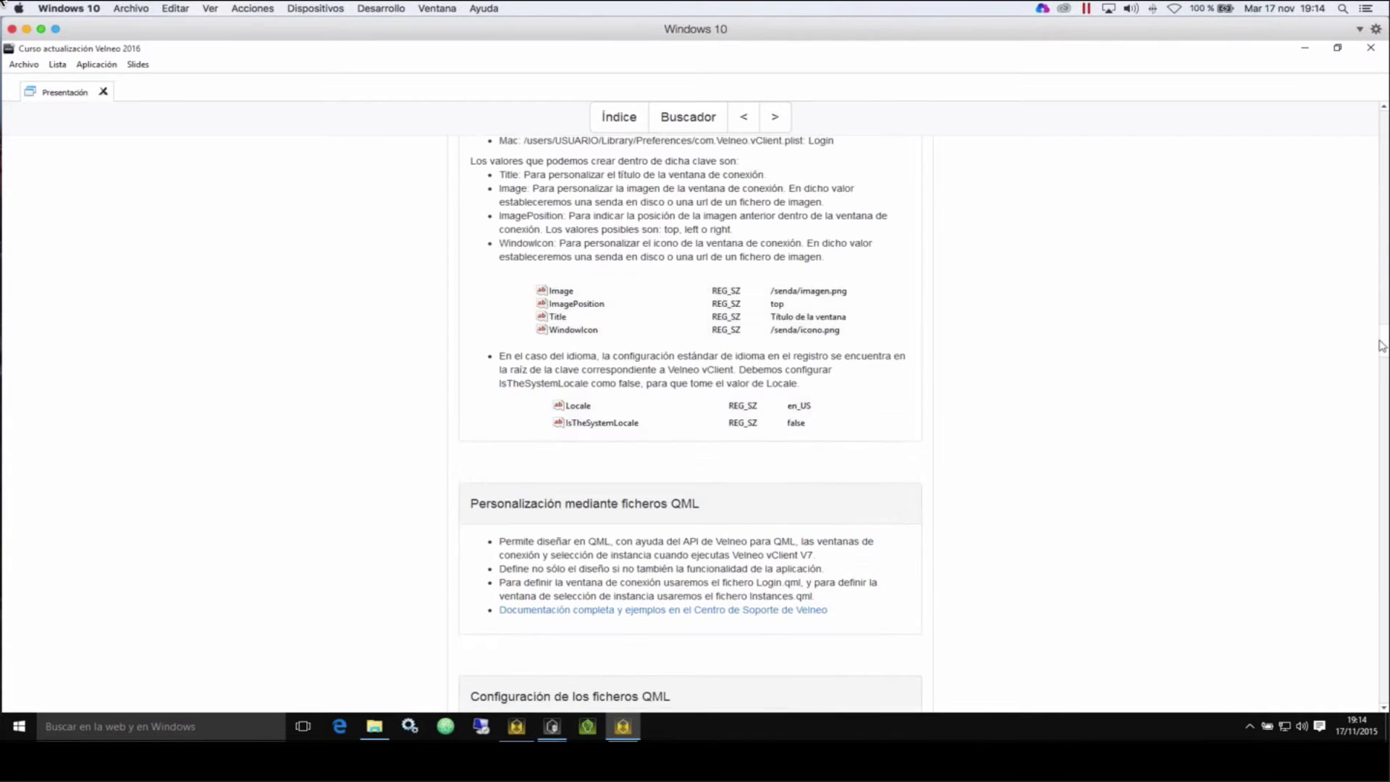
Step: Highlight the Login.qml and Instances file names and the Velneo/vClient/Login/QmlLogin registry branch in the QML file configuration section
{"action": "scroll", "coordinate": [661, 292], "scroll_direction": "down", "scroll_amount": 3}
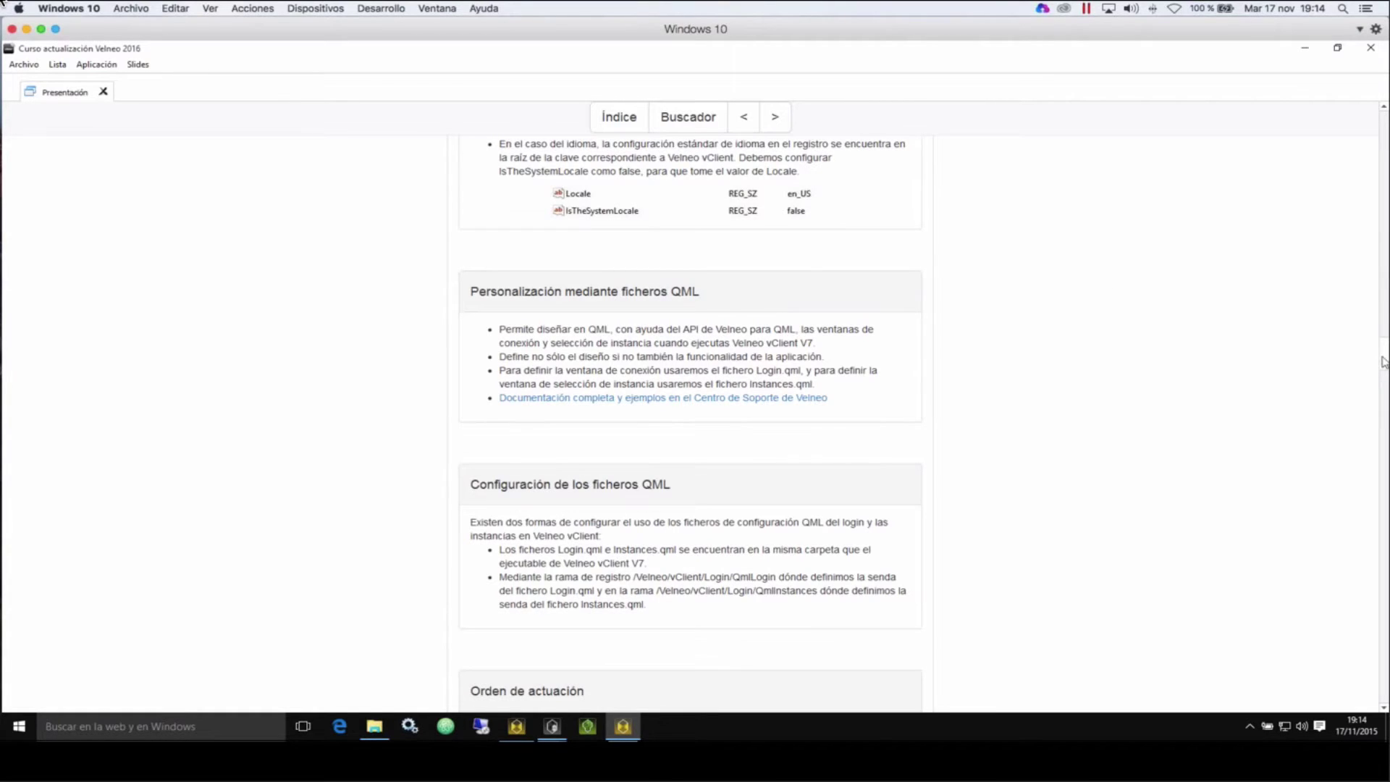
{"action": "scroll", "coordinate": [1384, 367], "scroll_direction": "down", "scroll_amount": 1}
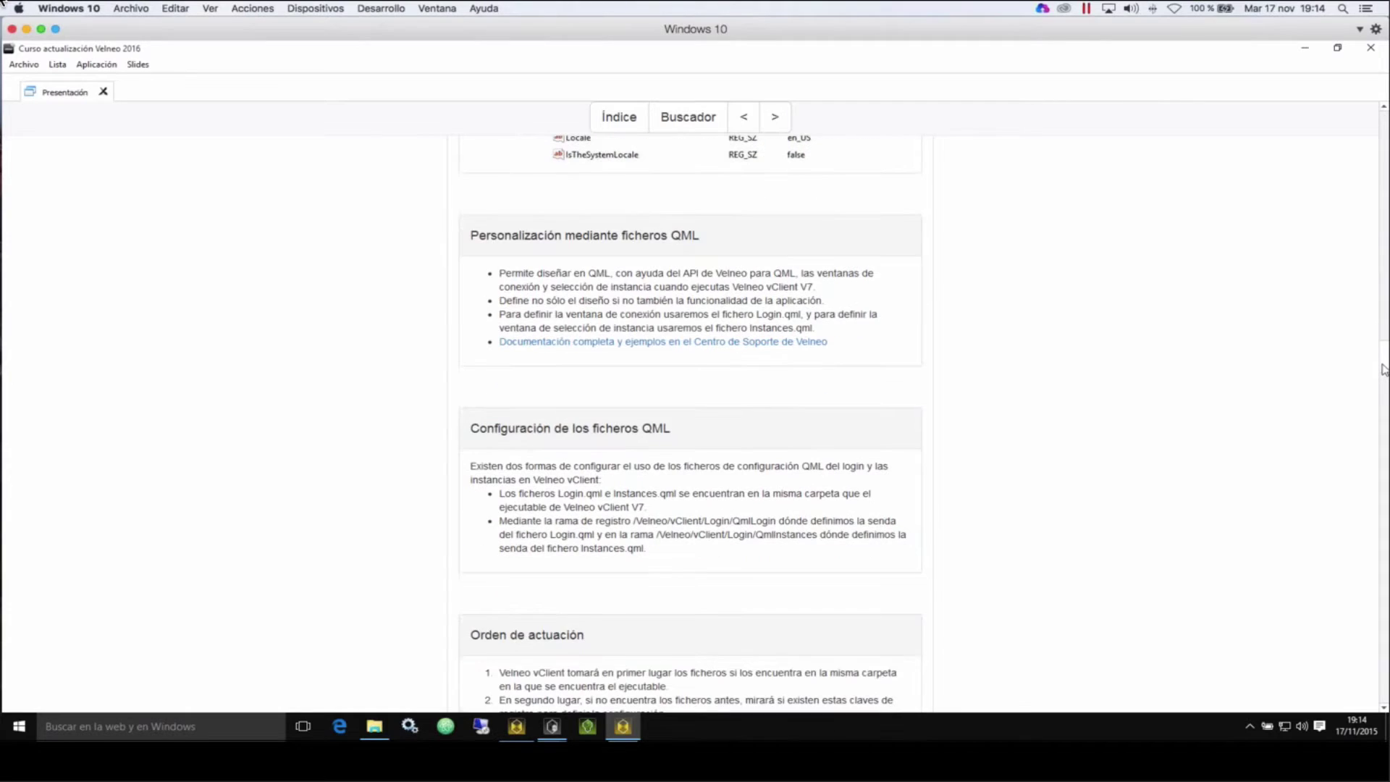
{"action": "scroll", "coordinate": [1383, 371], "scroll_direction": "down", "scroll_amount": 2}
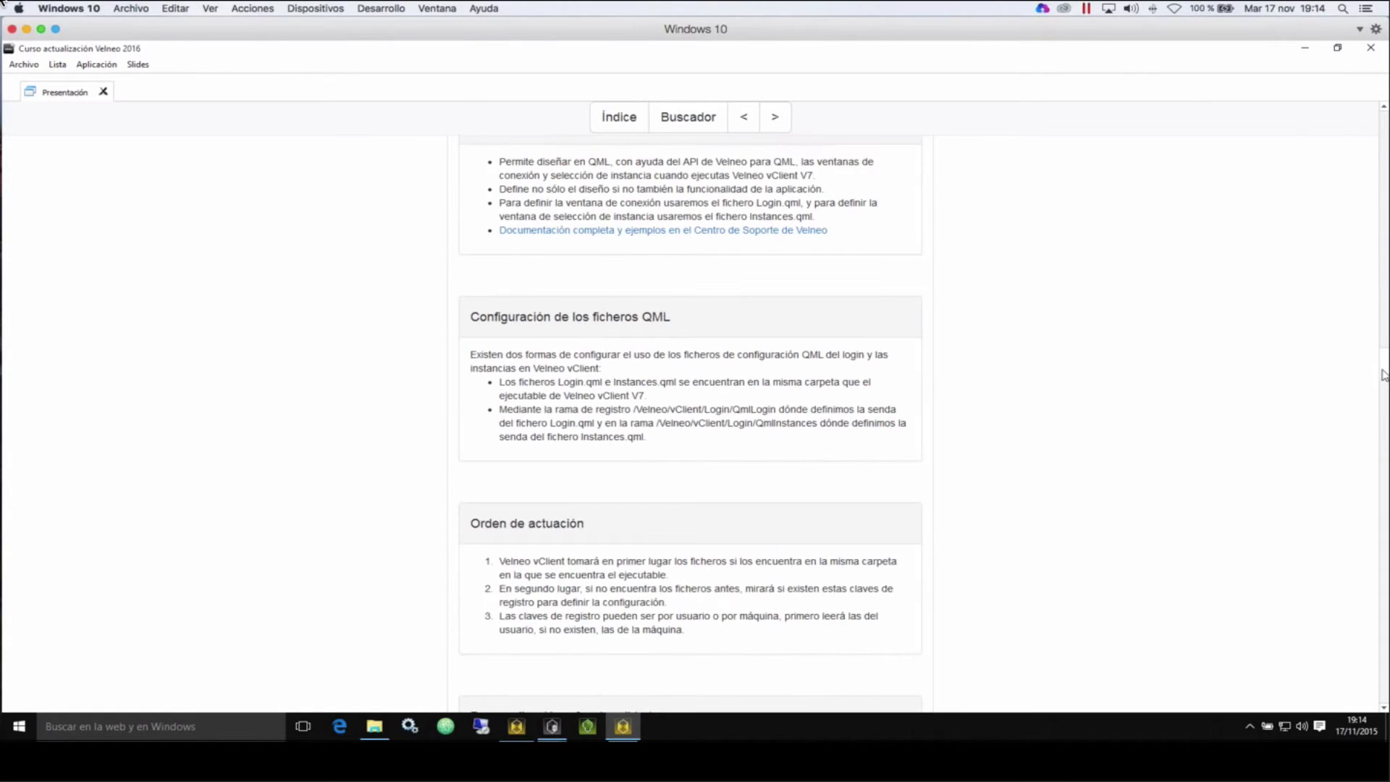
{"action": "scroll", "coordinate": [1384, 374], "scroll_direction": "down", "scroll_amount": 1}
{"action": "left_click_drag", "start_coordinate": [558, 338], "coordinate": [656, 337]}
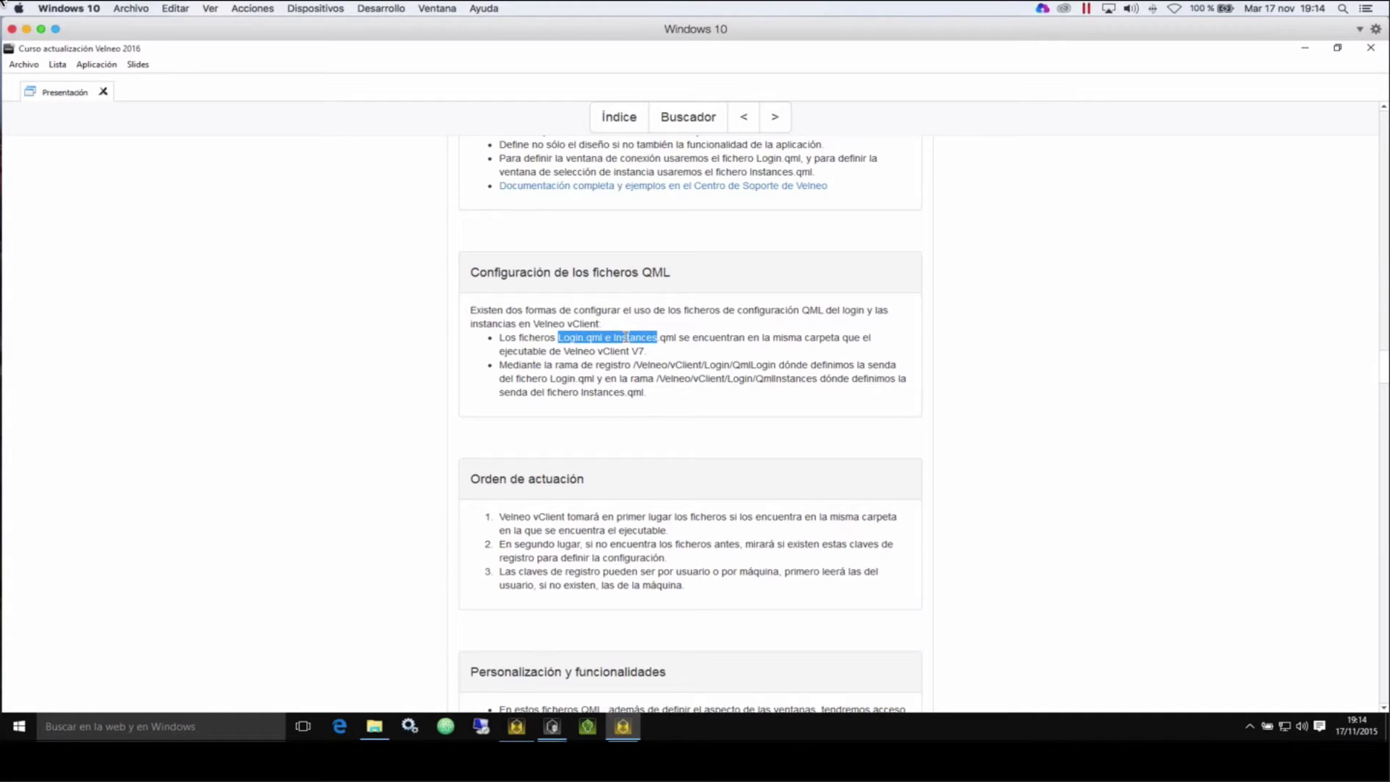
{"action": "left_click_drag", "start_coordinate": [635, 365], "coordinate": [737, 364]}
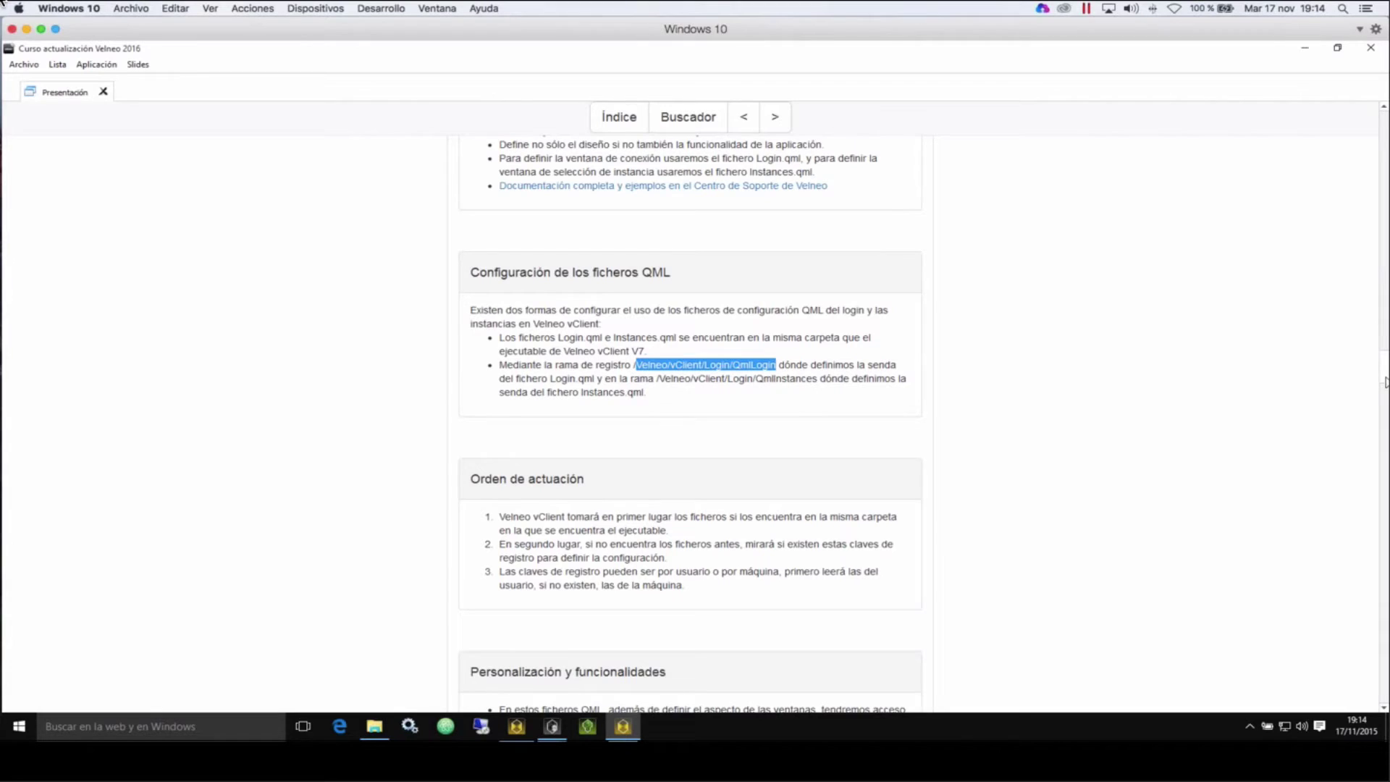
Step: Highlight key words in the three rules on order of precedence: files first, registry keys second, and per-user or per-machine keys
{"action": "scroll", "coordinate": [1384, 382], "scroll_direction": "down", "scroll_amount": 1}
{"action": "scroll", "coordinate": [1386, 388], "scroll_direction": "down", "scroll_amount": 6}
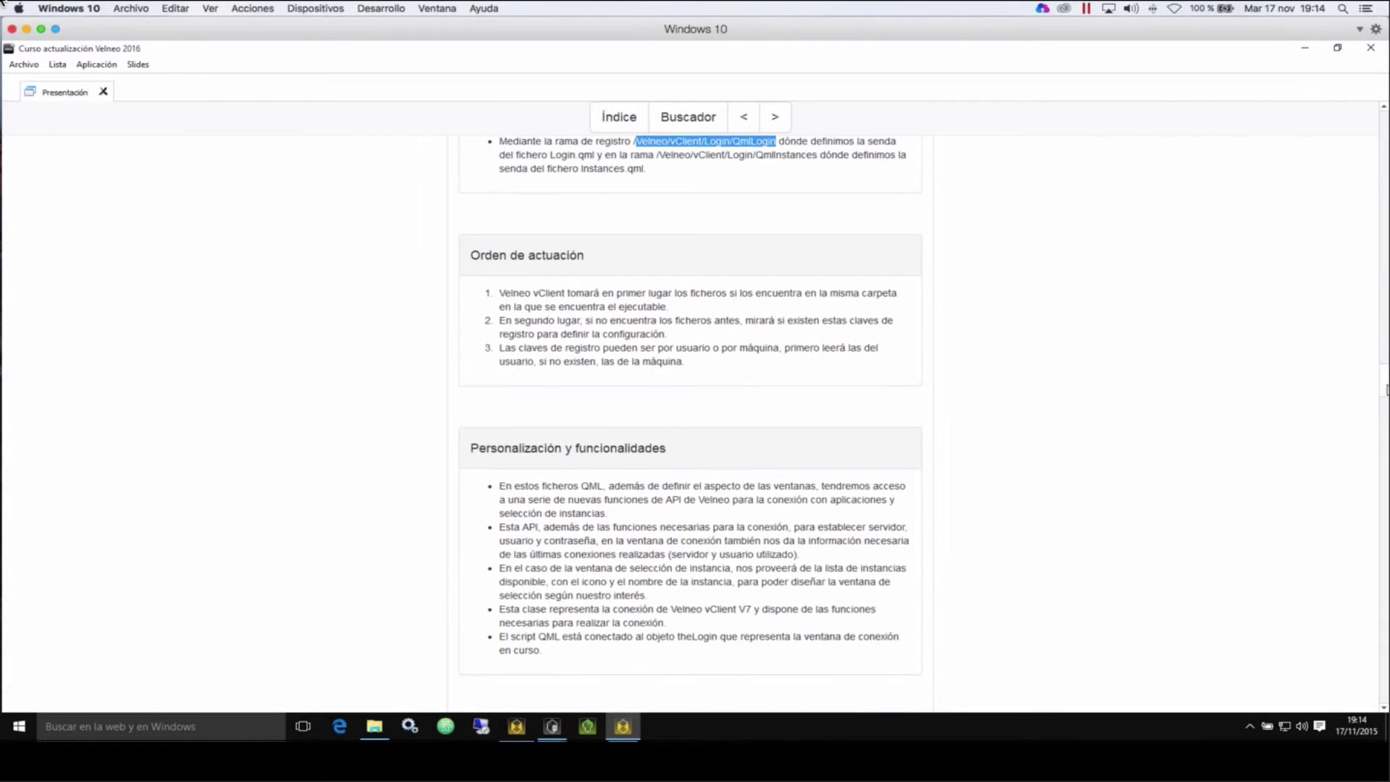
{"action": "scroll", "coordinate": [1386, 389], "scroll_direction": "down", "scroll_amount": 2}
{"action": "left_click_drag", "start_coordinate": [637, 226], "coordinate": [706, 228]}
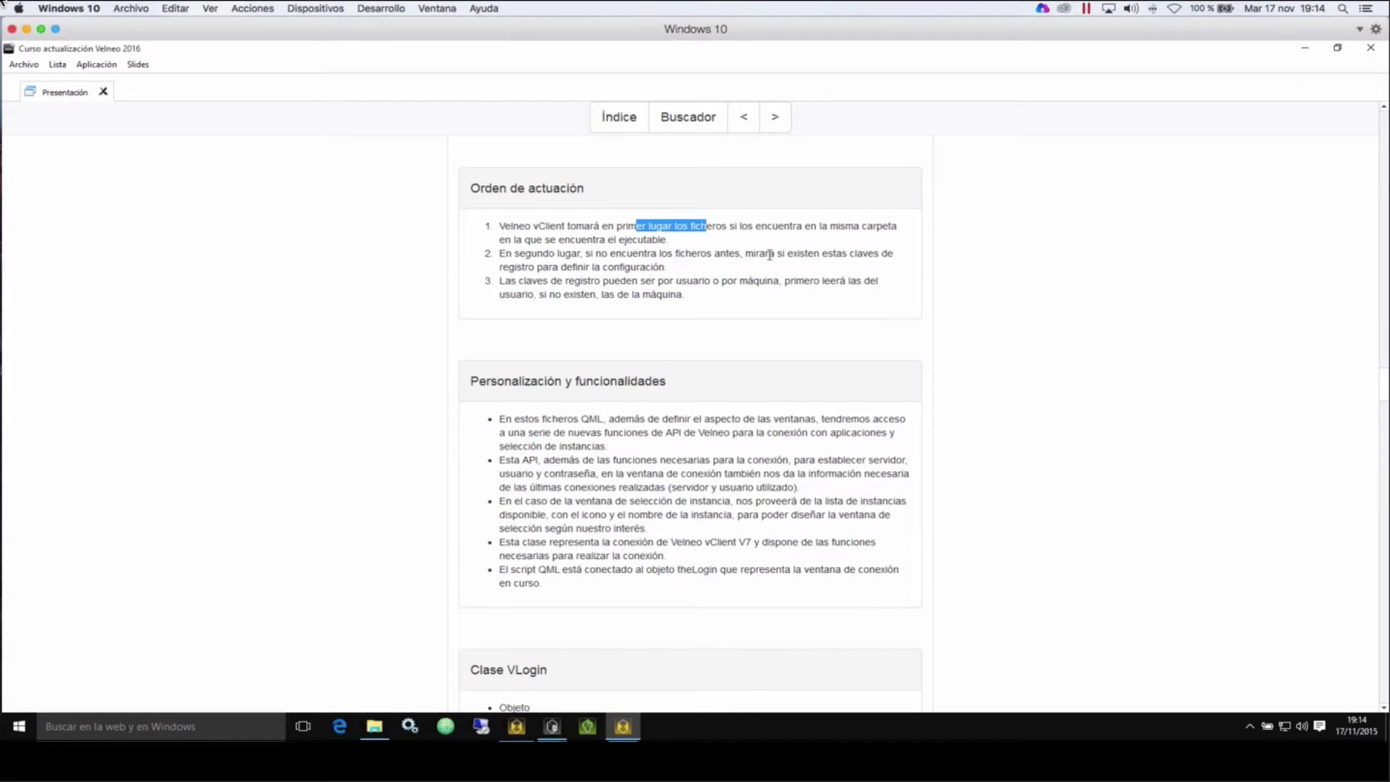
{"action": "left_click_drag", "start_coordinate": [822, 253], "coordinate": [893, 252]}
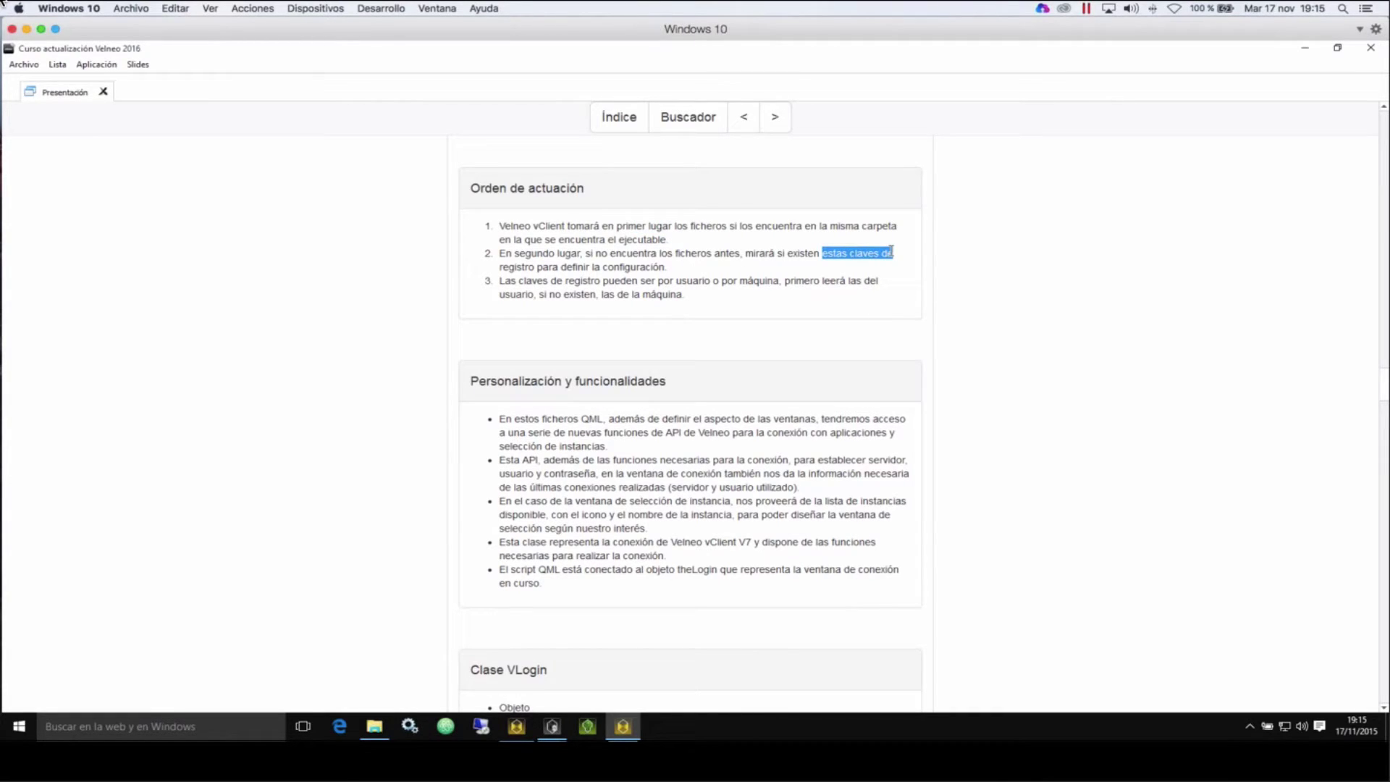
{"action": "left_click_drag", "start_coordinate": [676, 281], "coordinate": [735, 283]}
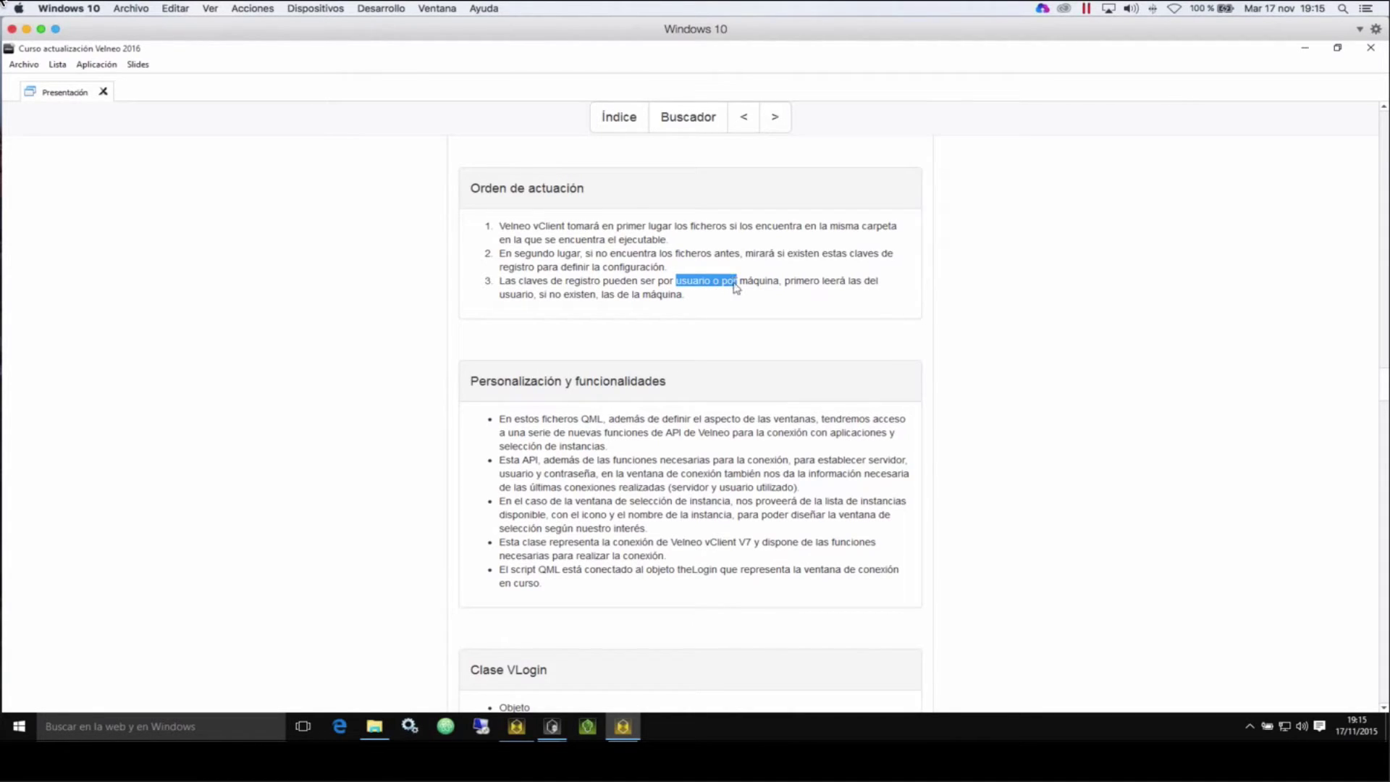
{"action": "left_click", "coordinate": [720, 375]}
Step: Read the customisation and functionality section on the Velneo API functions available in the QML files
{"action": "scroll", "coordinate": [721, 375], "scroll_direction": "down", "scroll_amount": 1}
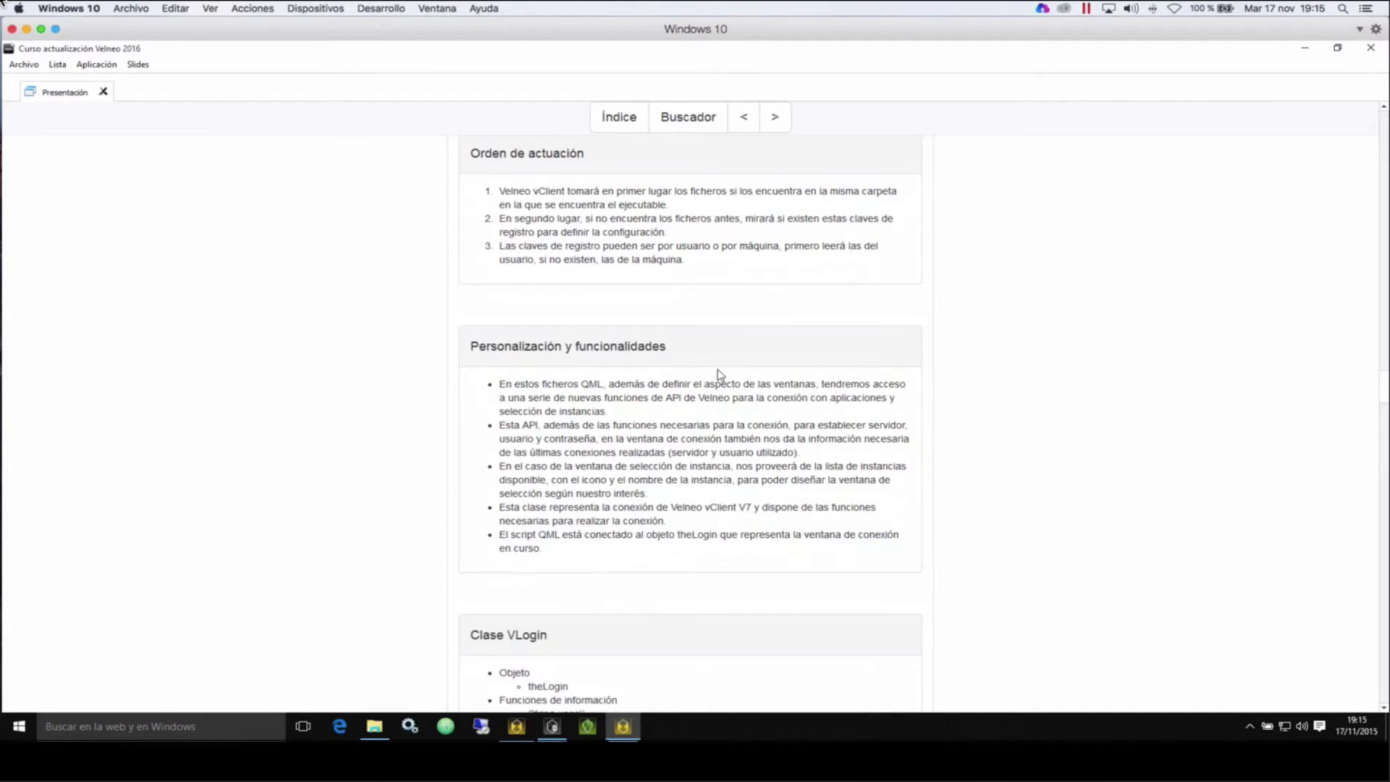
{"action": "scroll", "coordinate": [720, 374], "scroll_direction": "down", "scroll_amount": 2}
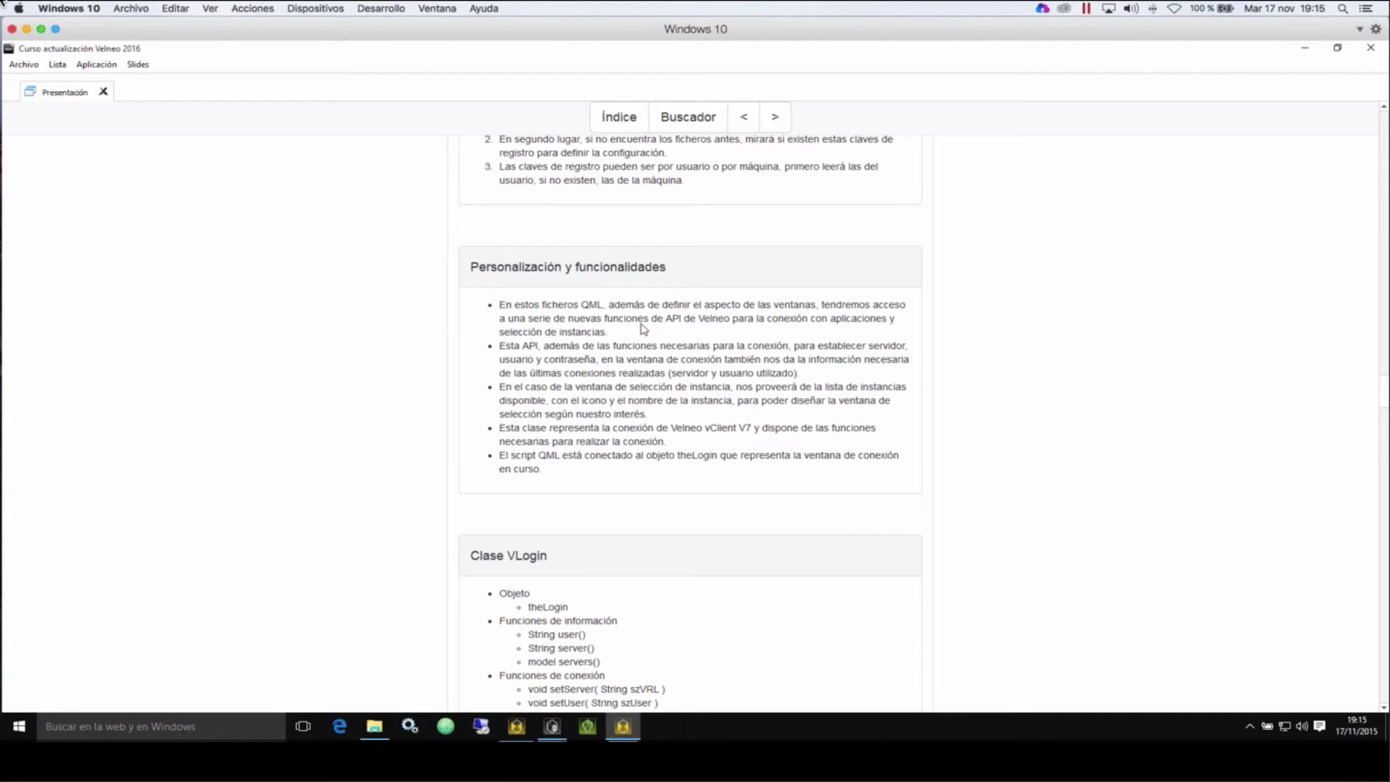
{"action": "scroll", "coordinate": [643, 330], "scroll_direction": "down", "scroll_amount": 1}
{"action": "scroll", "coordinate": [644, 330], "scroll_direction": "down", "scroll_amount": 1}
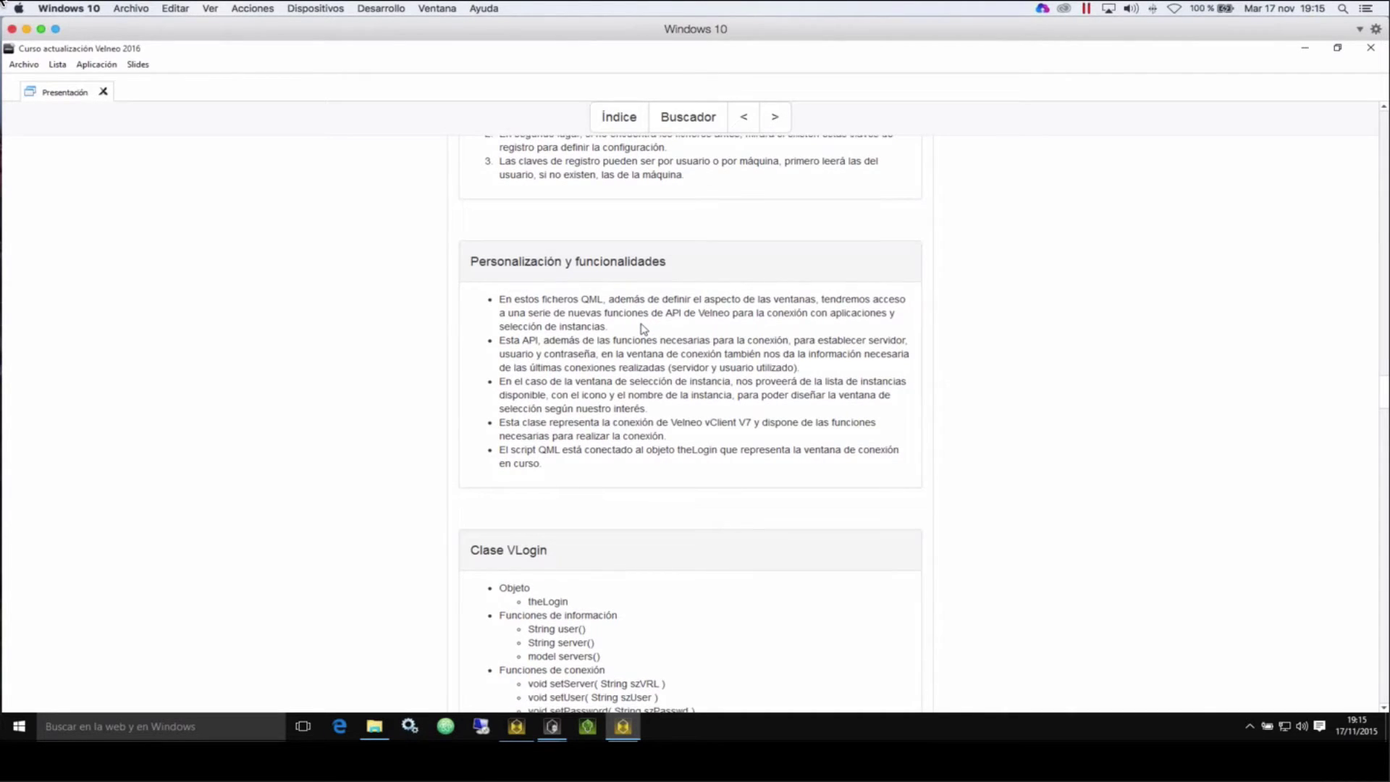
{"action": "scroll", "coordinate": [644, 329], "scroll_direction": "down", "scroll_amount": 1}
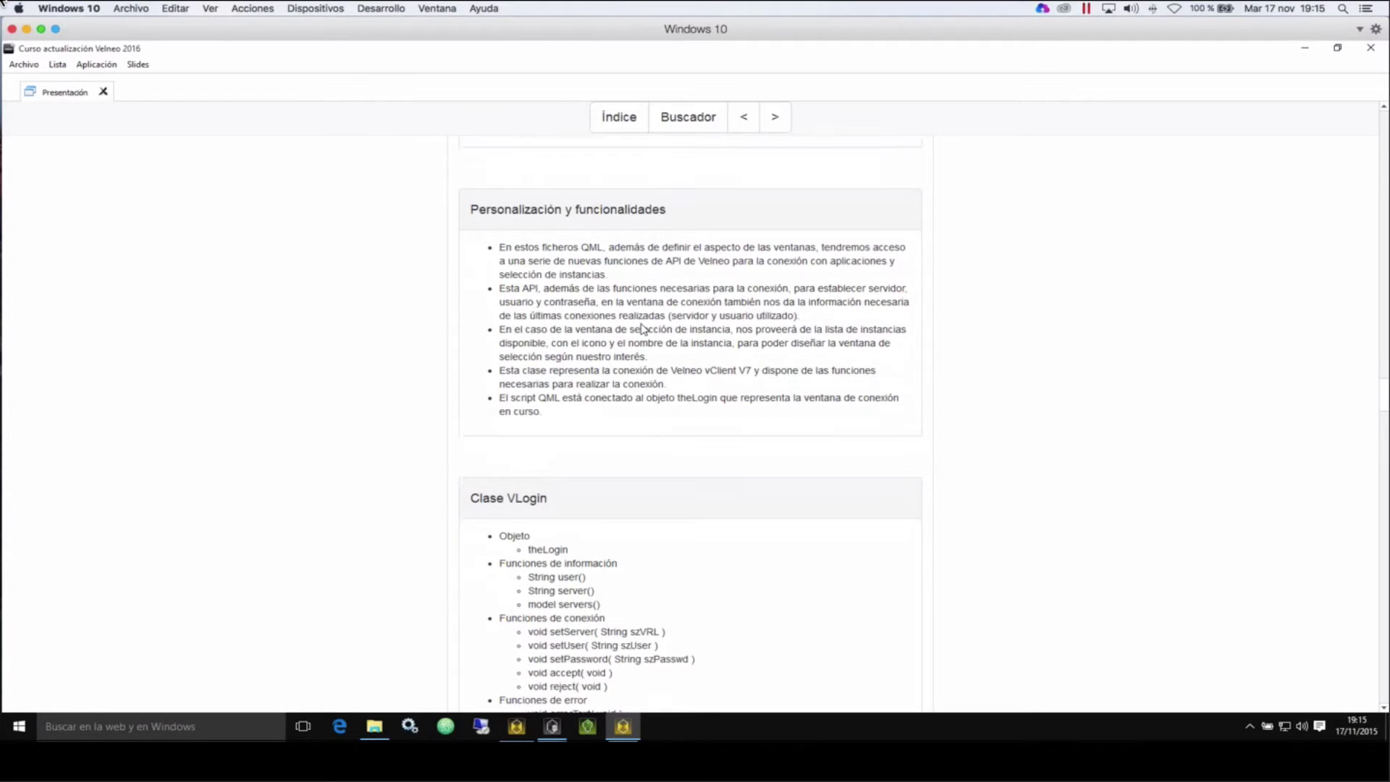
Step: Highlight the connection functions of the VLogin class from setServer to reject, singling out setServer and accept
{"action": "scroll", "coordinate": [644, 329], "scroll_direction": "down", "scroll_amount": 4}
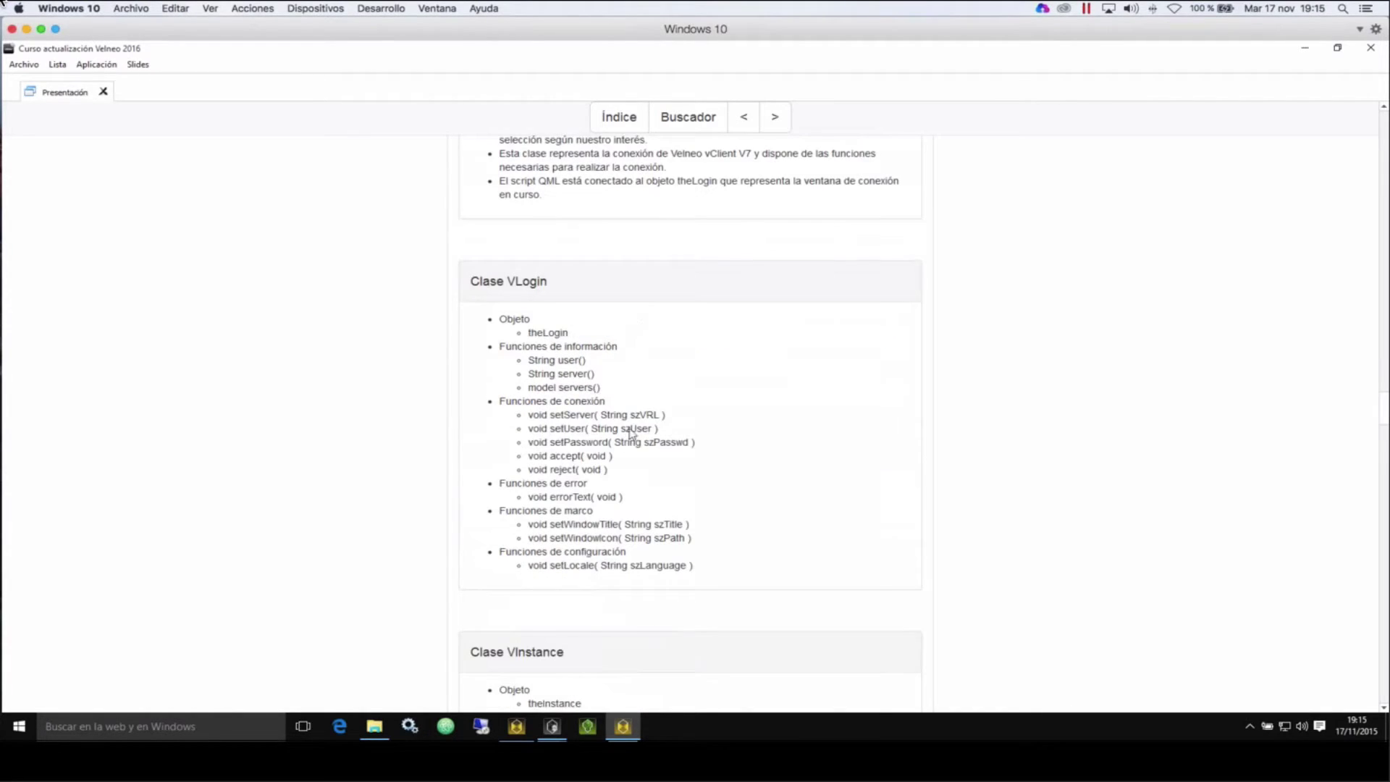
{"action": "left_click_drag", "start_coordinate": [550, 394], "coordinate": [603, 449]}
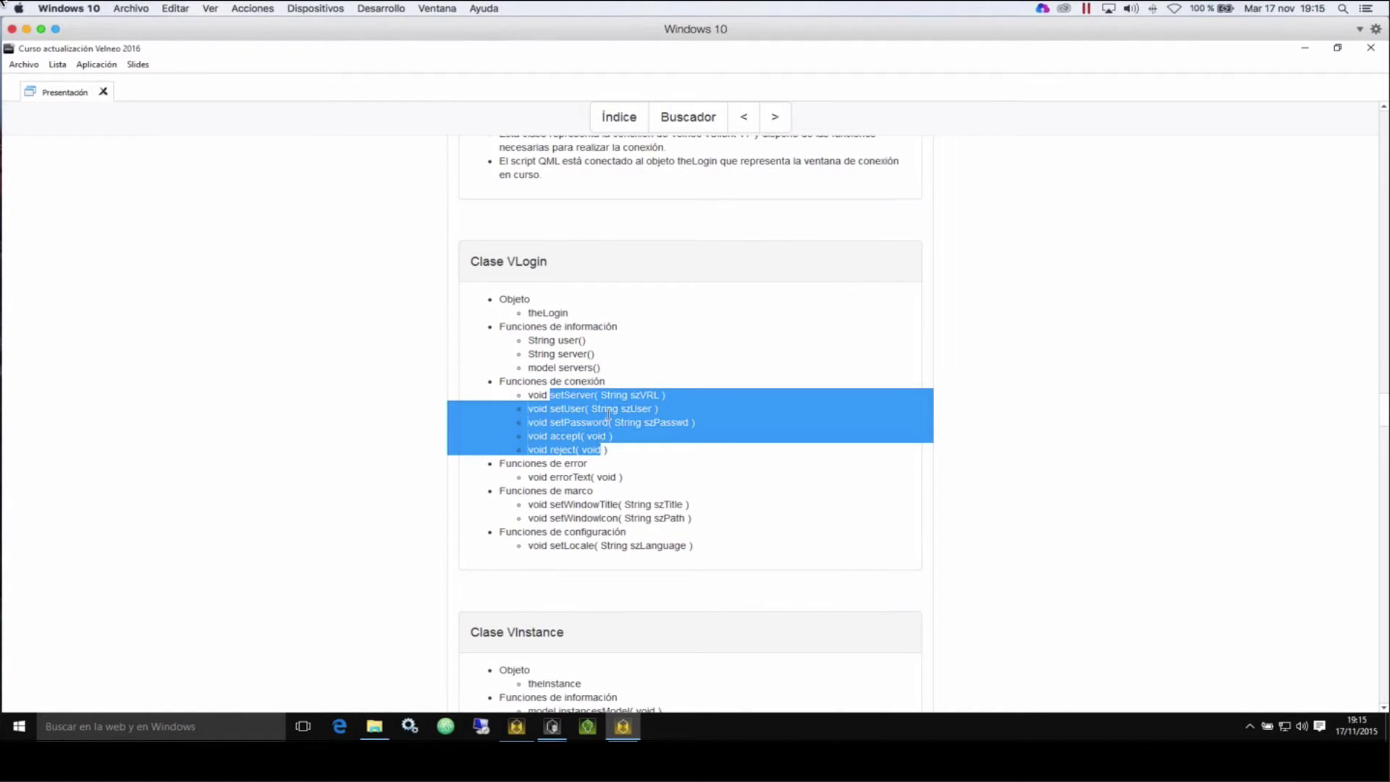
{"action": "double_click", "coordinate": [572, 396]}
{"action": "left_click", "coordinate": [576, 397]}
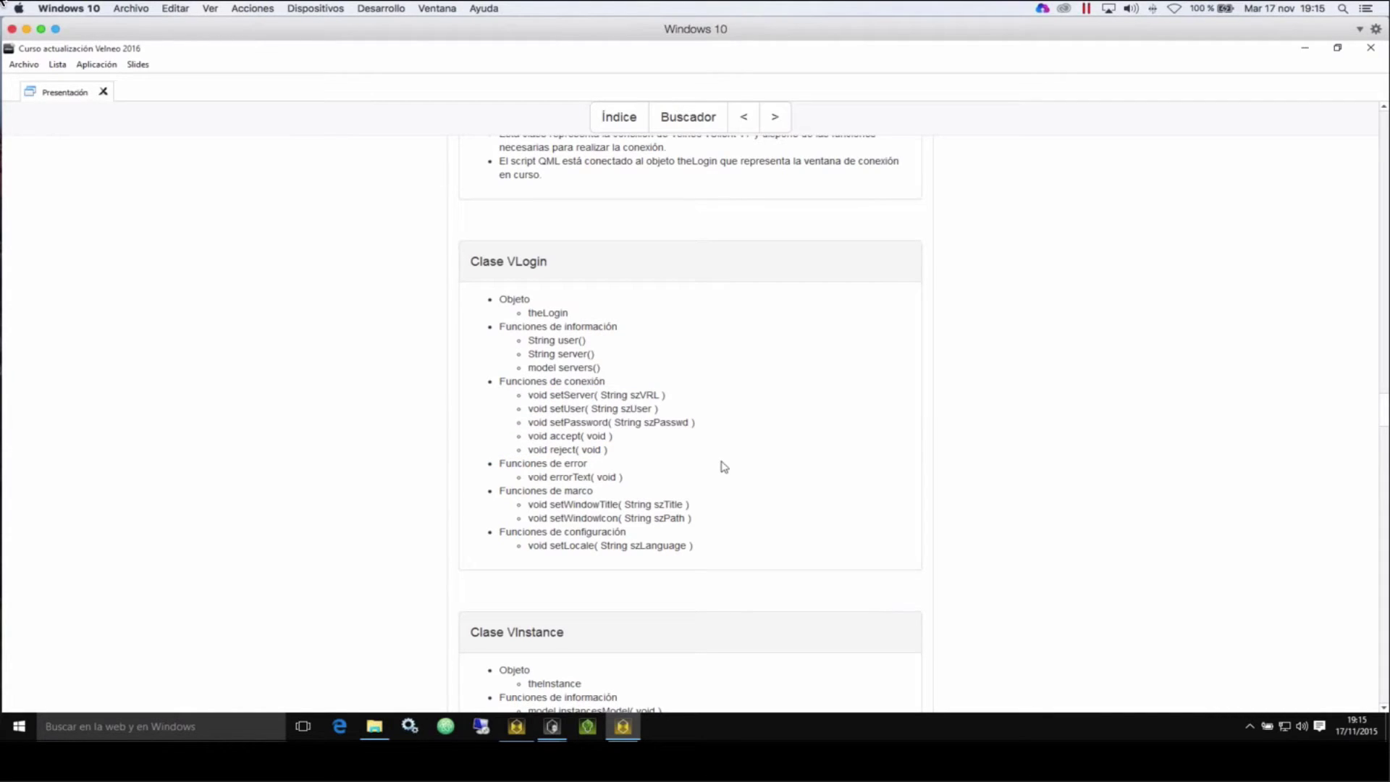
{"action": "double_click", "coordinate": [570, 435]}
Step: Highlight the information functions, the errorText function and the theLogin object of the VLogin class
{"action": "left_click", "coordinate": [594, 342]}
{"action": "left_click_drag", "start_coordinate": [592, 342], "coordinate": [556, 368]}
{"action": "left_click_drag", "start_coordinate": [626, 478], "coordinate": [556, 475]}
{"action": "double_click", "coordinate": [545, 313]}
{"action": "scroll", "coordinate": [928, 448], "scroll_direction": "down", "scroll_amount": 3}
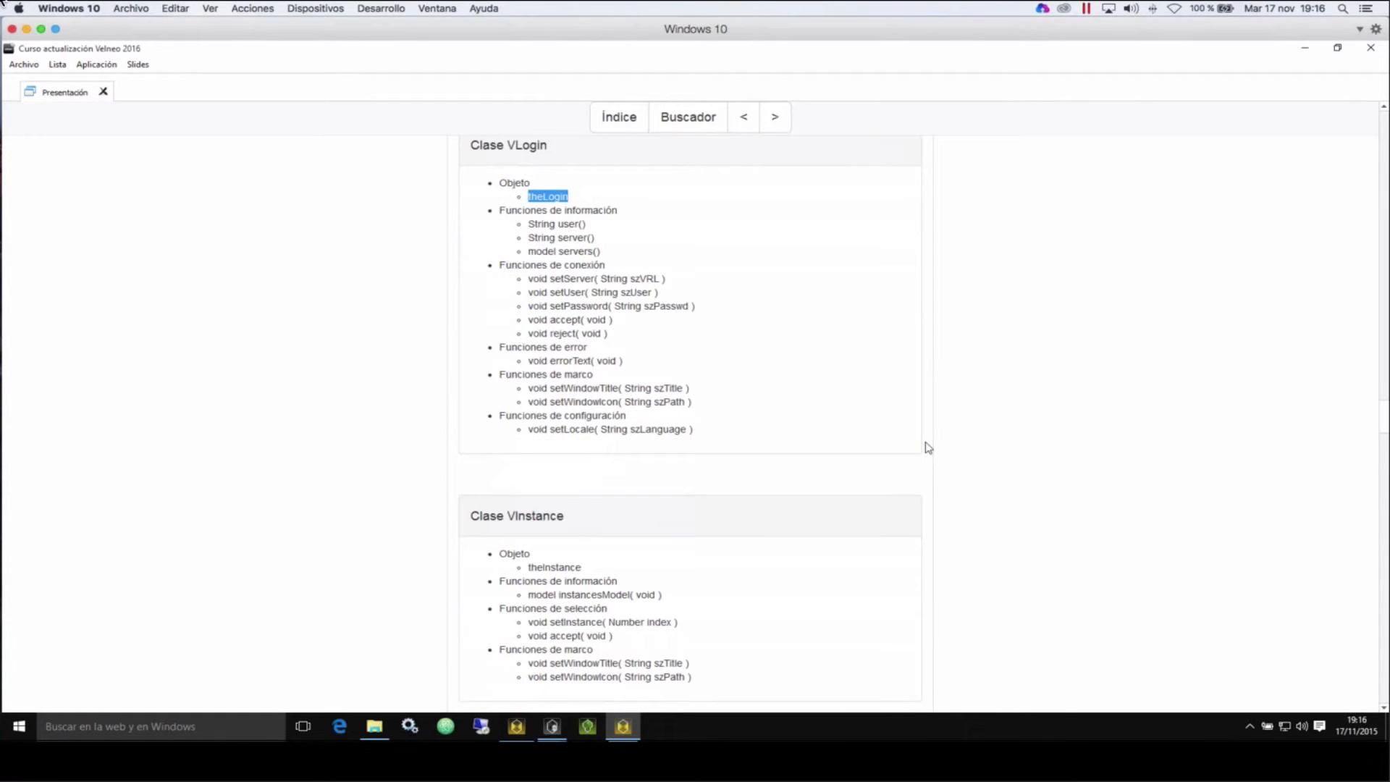
Step: Read the functions of the VInstance class and highlight the class name in its heading
{"action": "scroll", "coordinate": [929, 447], "scroll_direction": "down", "scroll_amount": 1}
{"action": "scroll", "coordinate": [928, 447], "scroll_direction": "down", "scroll_amount": 3}
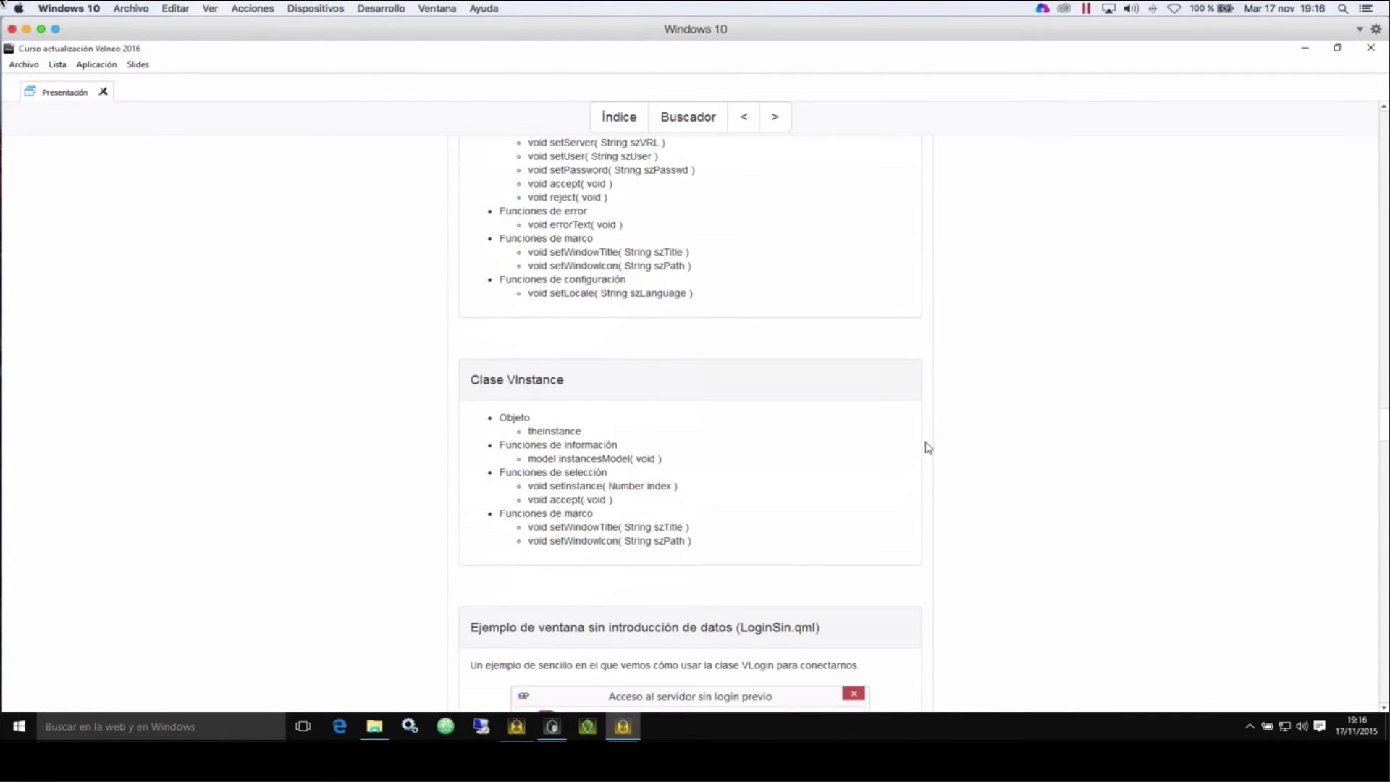
{"action": "scroll", "coordinate": [928, 448], "scroll_direction": "down", "scroll_amount": 3}
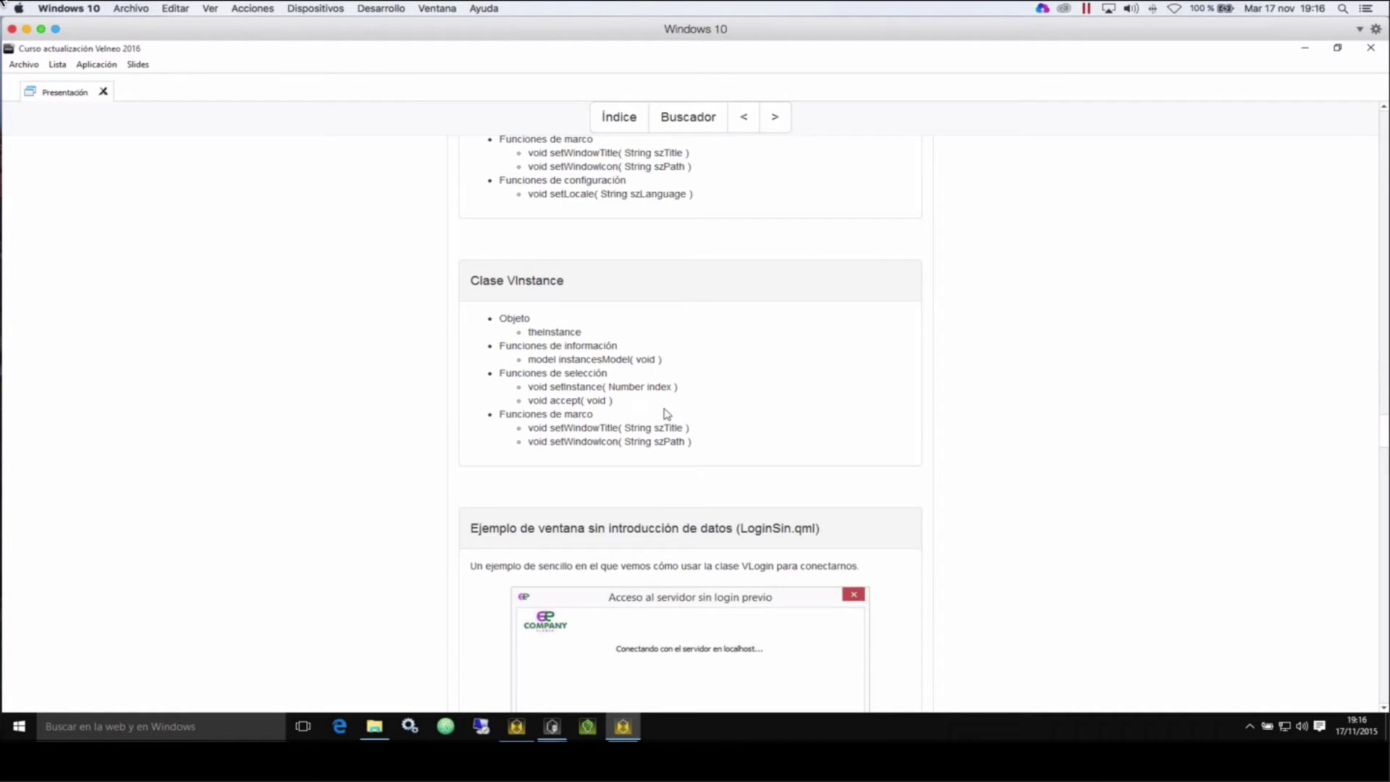
{"action": "double_click", "coordinate": [548, 282]}
{"action": "scroll", "coordinate": [691, 327], "scroll_direction": "down", "scroll_amount": 1}
{"action": "scroll", "coordinate": [691, 327], "scroll_direction": "down", "scroll_amount": 1}
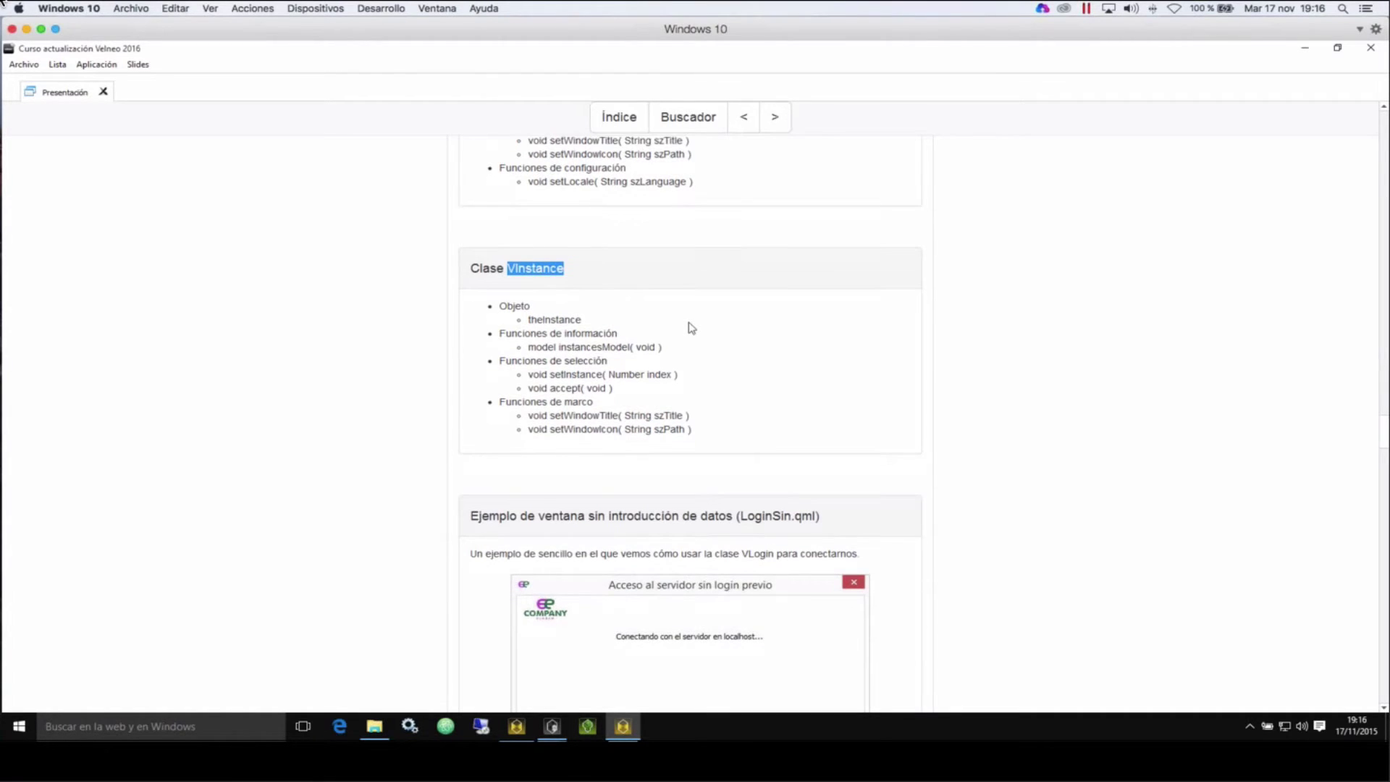
Step: Examine the LoginSin.qml example of a window without data entry, including its Timer code block
{"action": "scroll", "coordinate": [691, 327], "scroll_direction": "down", "scroll_amount": 2}
{"action": "scroll", "coordinate": [692, 327], "scroll_direction": "down", "scroll_amount": 2}
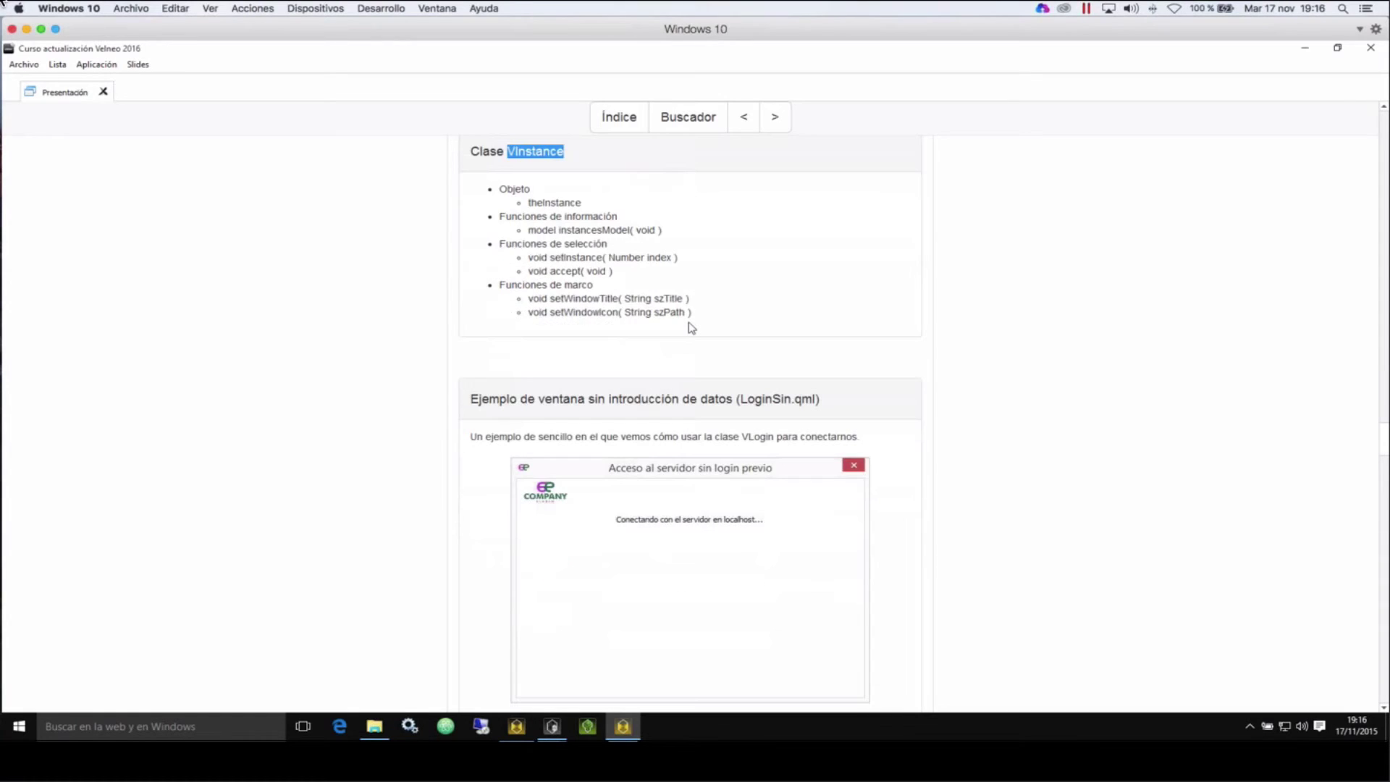
{"action": "scroll", "coordinate": [691, 327], "scroll_direction": "down", "scroll_amount": 5}
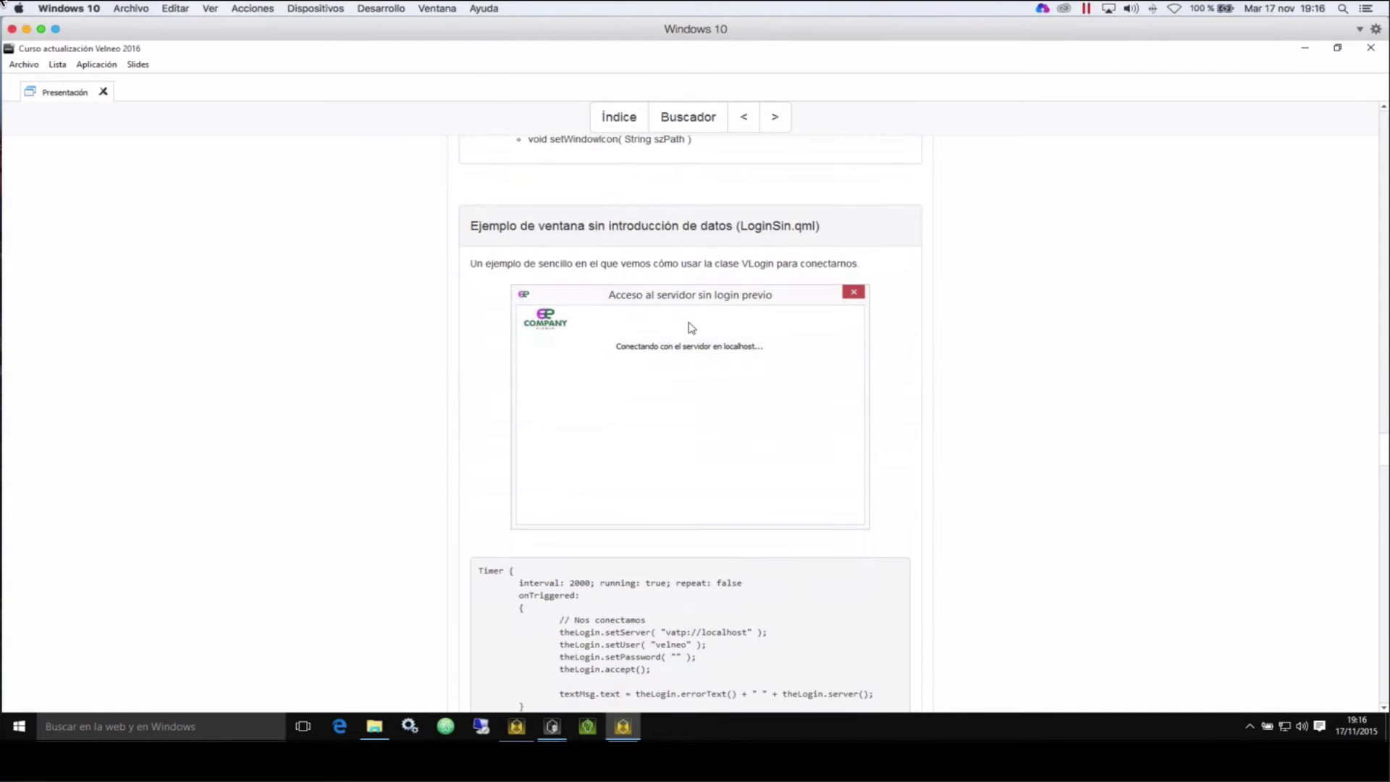
{"action": "scroll", "coordinate": [691, 328], "scroll_direction": "down", "scroll_amount": 1}
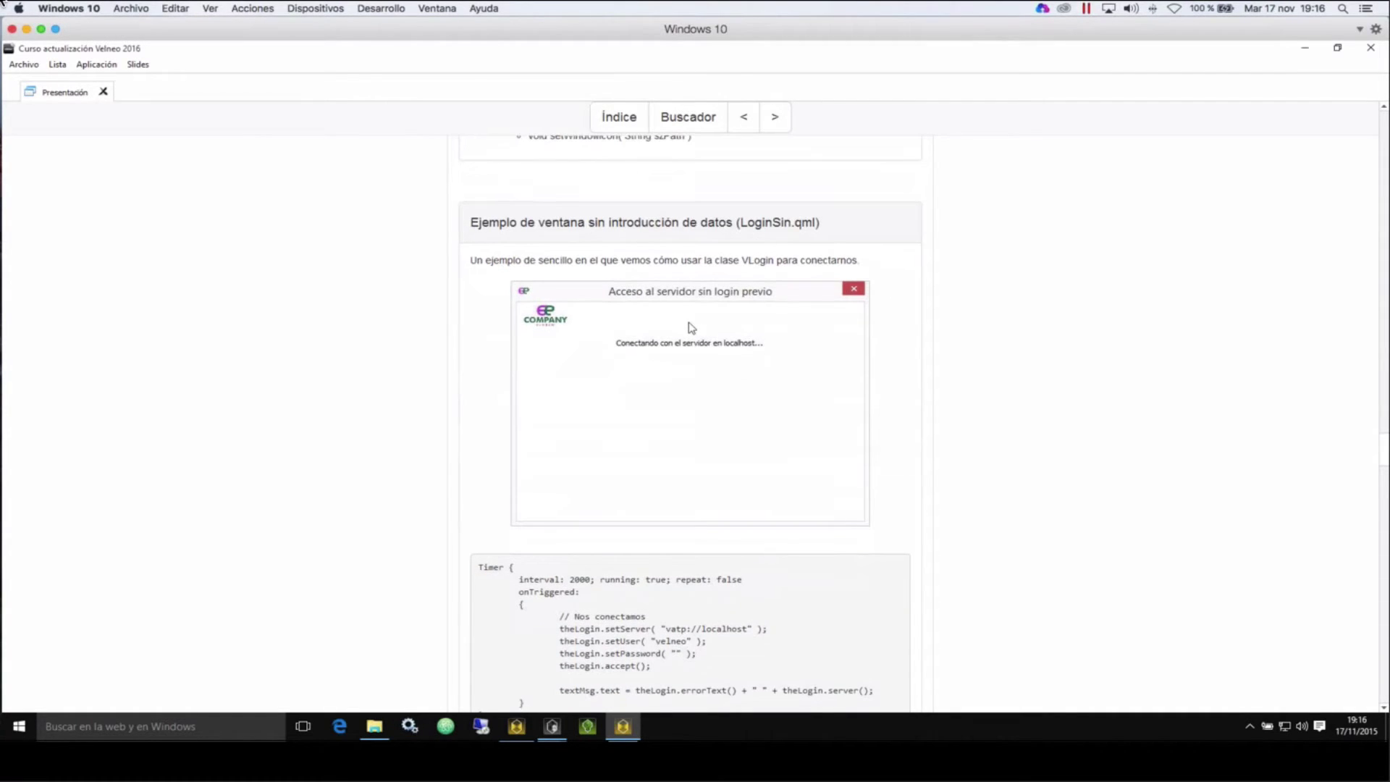
{"action": "scroll", "coordinate": [691, 327], "scroll_direction": "down", "scroll_amount": 2}
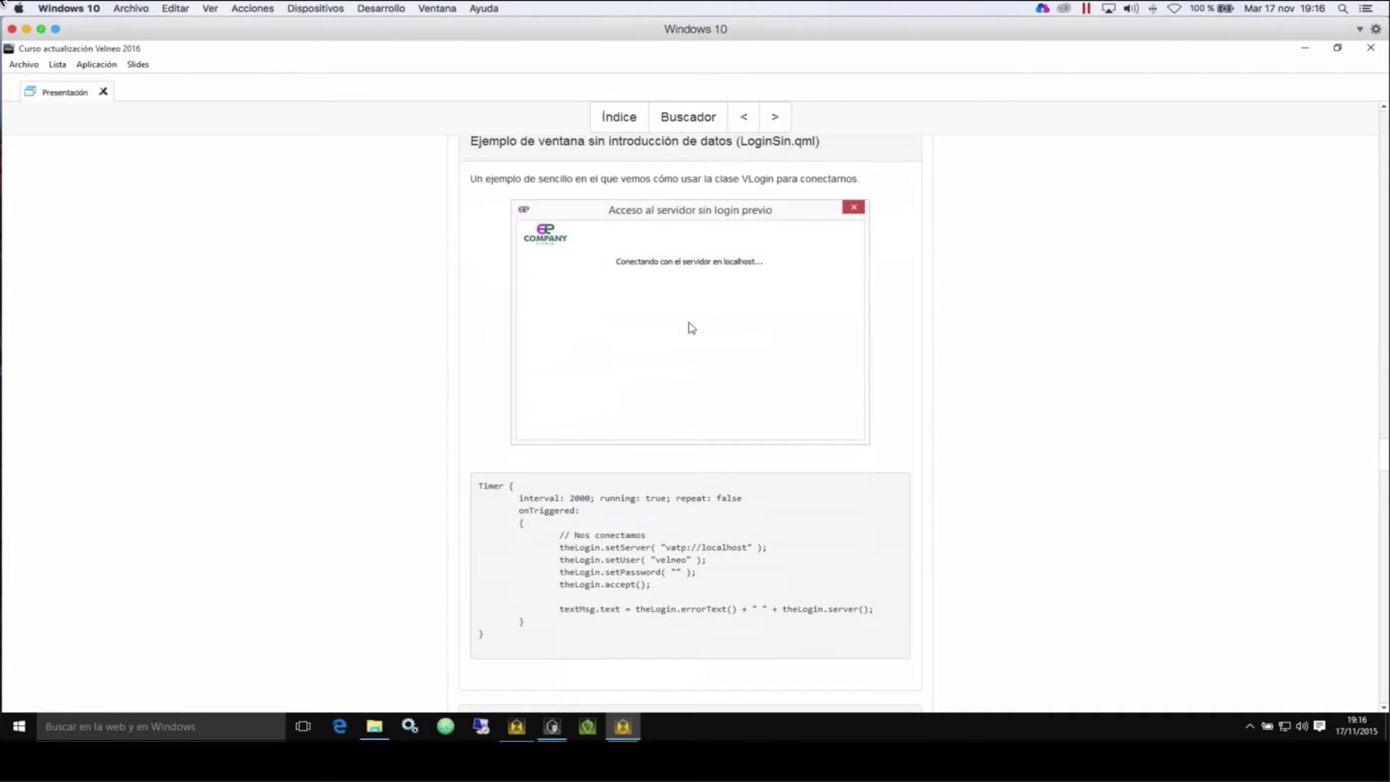
{"action": "scroll", "coordinate": [691, 327], "scroll_direction": "down", "scroll_amount": 2}
{"action": "scroll", "coordinate": [691, 327], "scroll_direction": "down", "scroll_amount": 3}
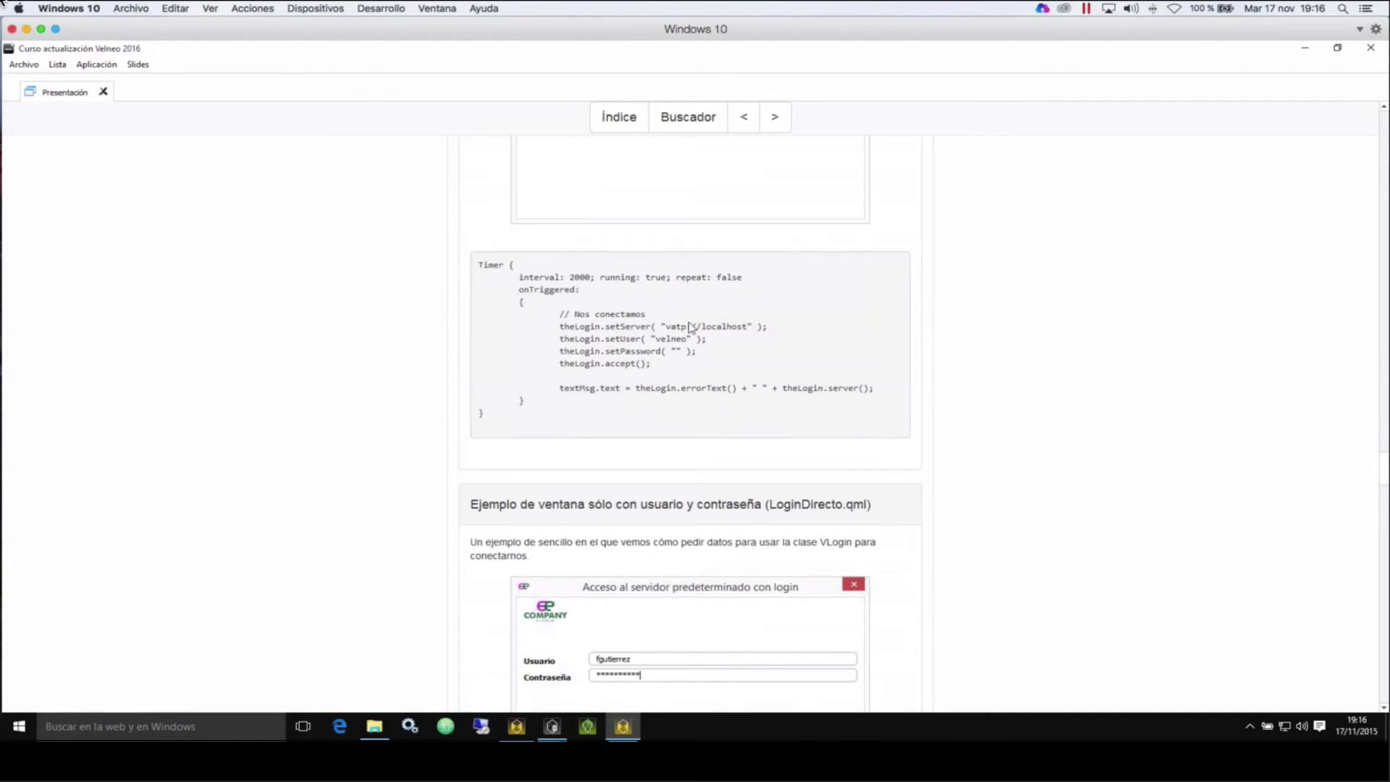
{"action": "scroll", "coordinate": [689, 326], "scroll_direction": "down", "scroll_amount": 2}
Step: In the LoginSin.qml code, highlight the Timer element, the vatp://localhost server address and the setUser call with its velneo value
{"action": "scroll", "coordinate": [689, 326], "scroll_direction": "up", "scroll_amount": 6}
{"action": "left_click_drag", "start_coordinate": [478, 458], "coordinate": [519, 460]}
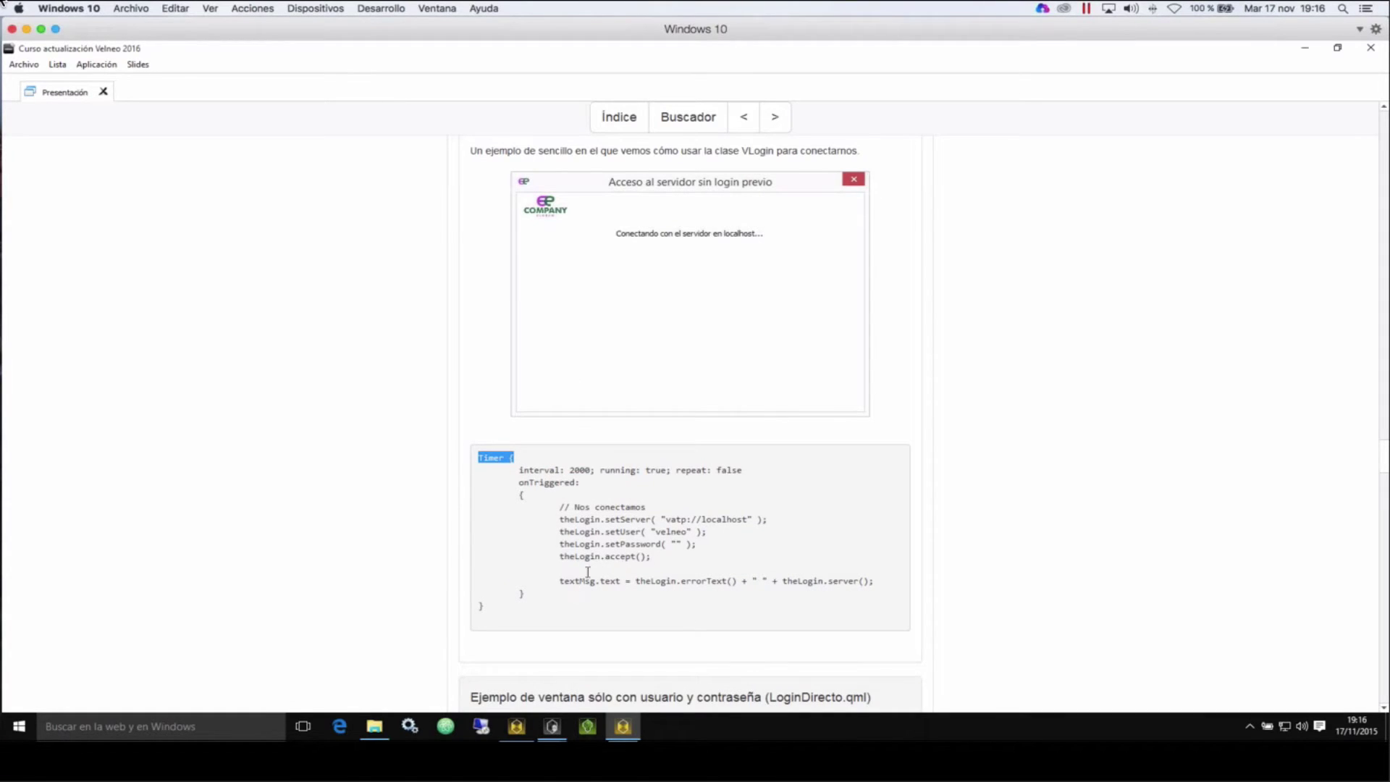
{"action": "left_click_drag", "start_coordinate": [560, 519], "coordinate": [736, 519]}
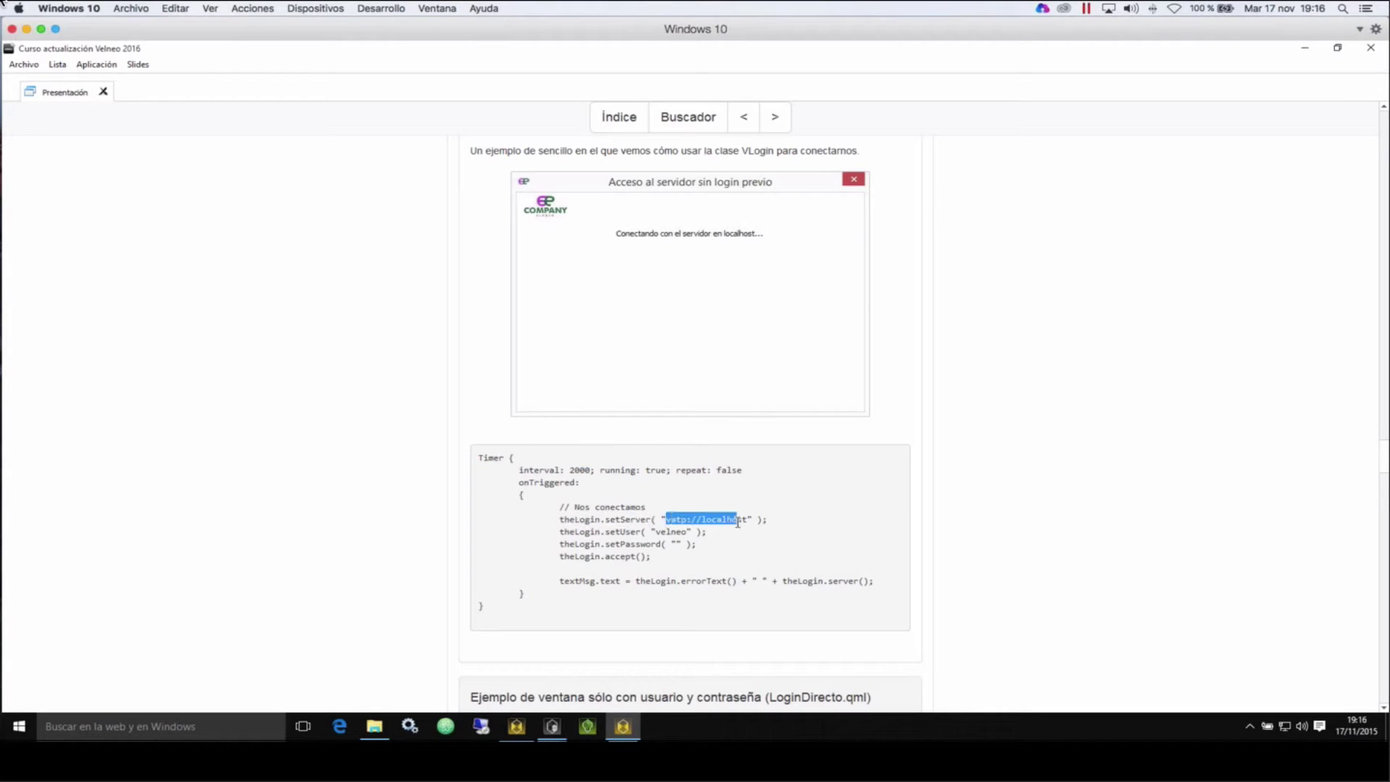
{"action": "left_click", "coordinate": [668, 528]}
{"action": "left_click_drag", "start_coordinate": [560, 532], "coordinate": [641, 532]}
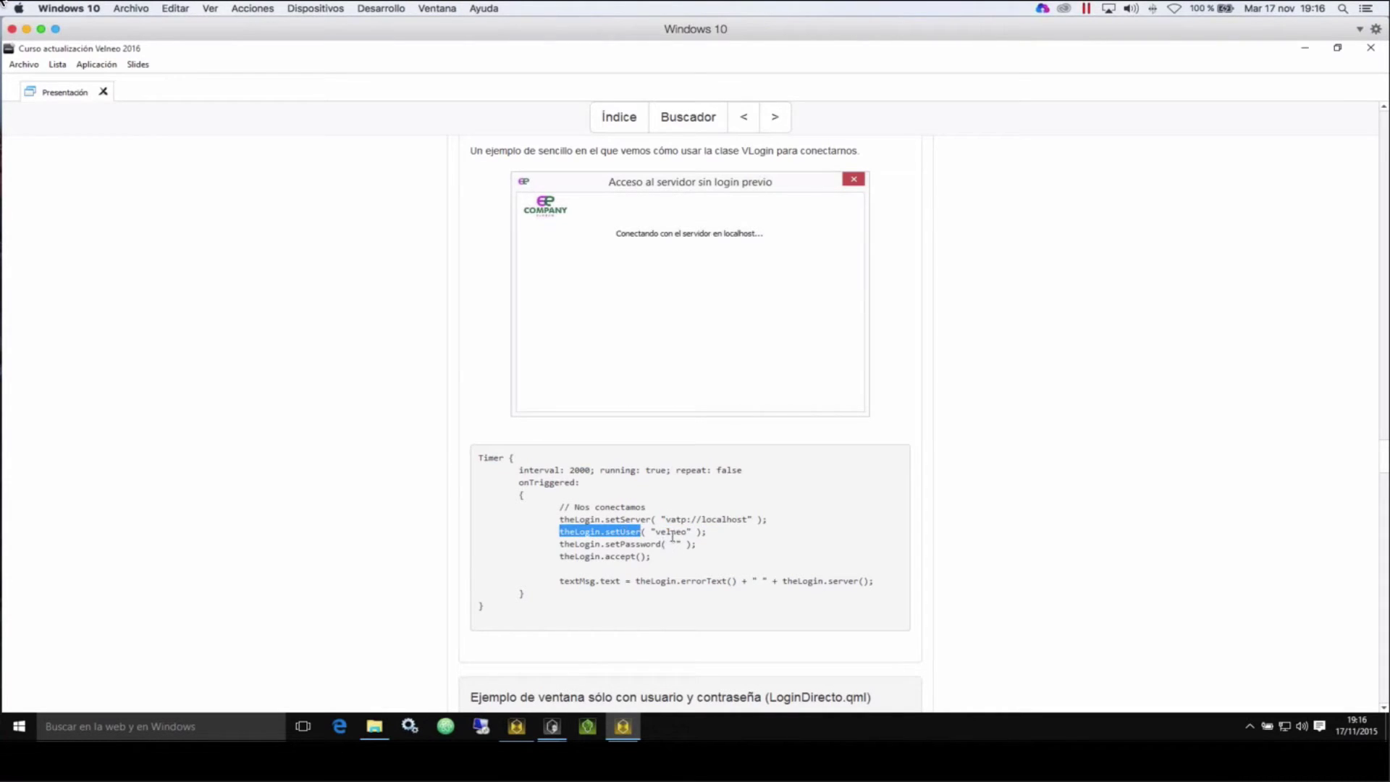
{"action": "double_click", "coordinate": [673, 533]}
{"action": "left_click", "coordinate": [590, 547]}
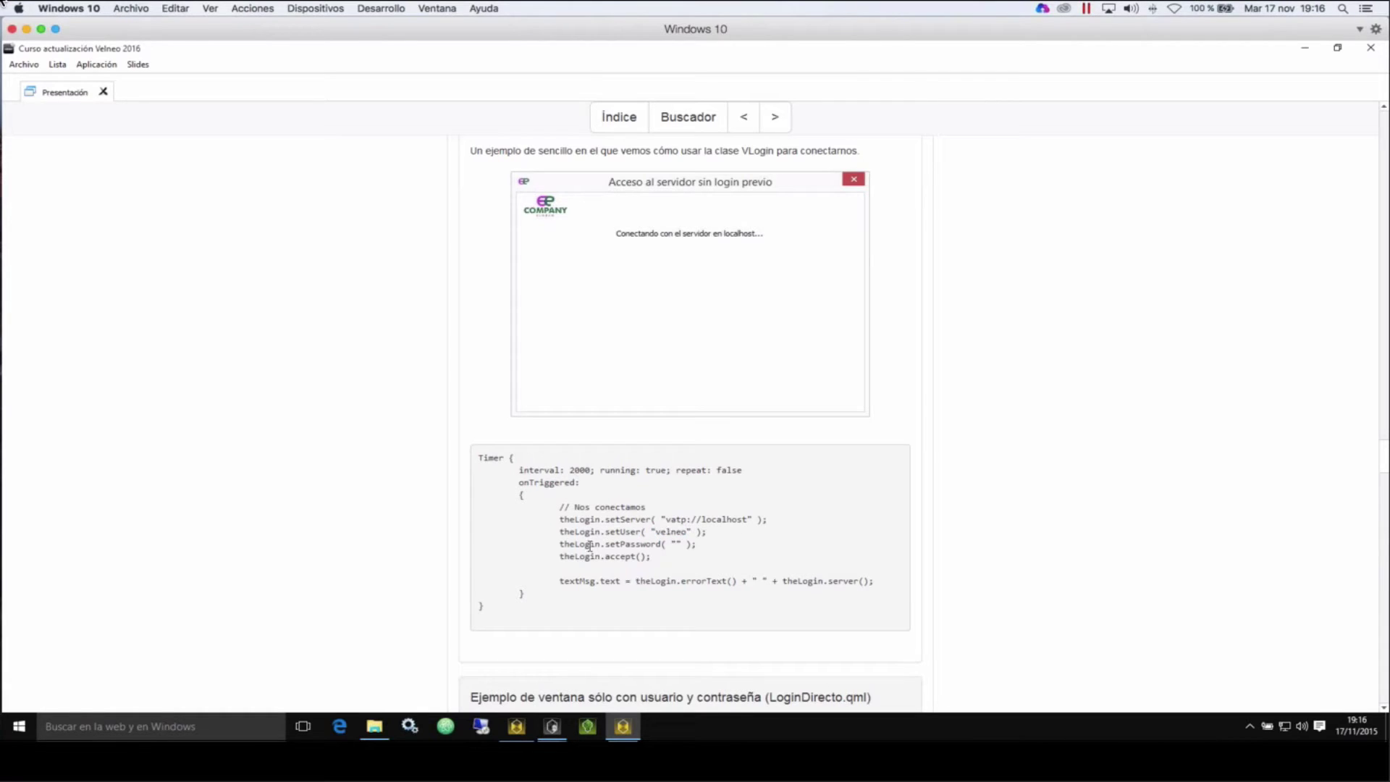
Step: Highlight the setPassword, accept and theLogin.errorText calls in the LoginSin.qml code
{"action": "left_click_drag", "start_coordinate": [559, 544], "coordinate": [661, 544]}
{"action": "left_click", "coordinate": [682, 547]}
{"action": "double_click", "coordinate": [625, 559]}
{"action": "left_click_drag", "start_coordinate": [661, 581], "coordinate": [705, 584]}
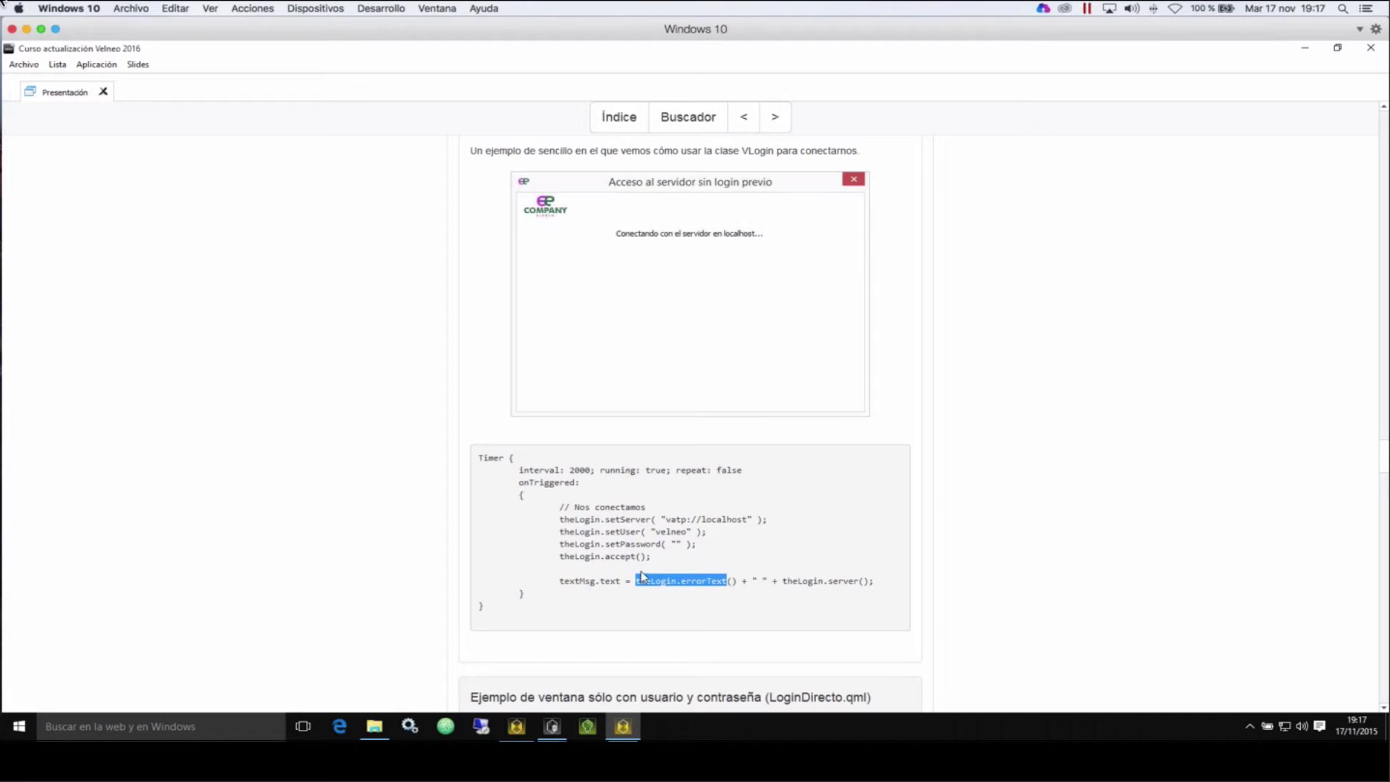
Step: Connect to 192.168.1.69 through Remote Desktop with the account password and close the browser window on that computer
{"action": "left_click", "coordinate": [484, 728]}
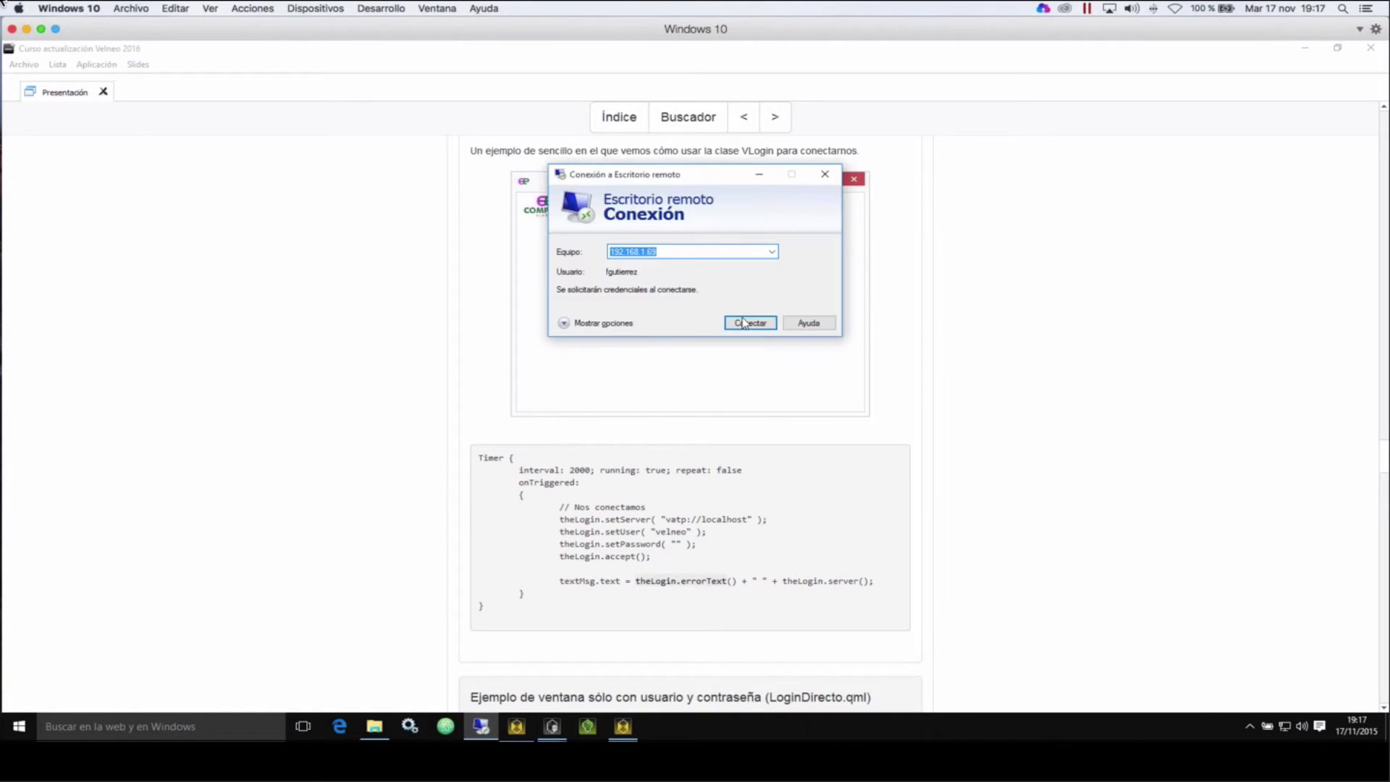
{"action": "left_click", "coordinate": [745, 324]}
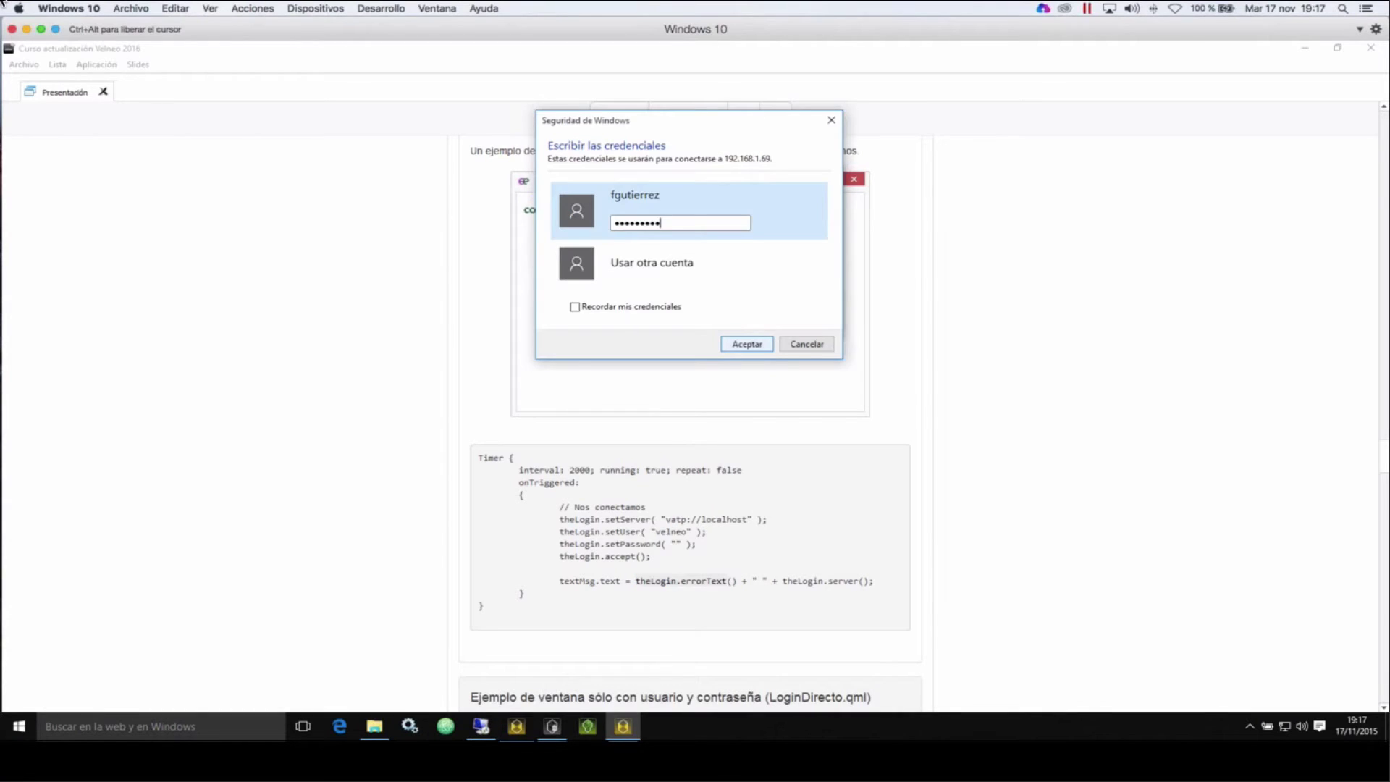
{"action": "left_click", "coordinate": [745, 342]}
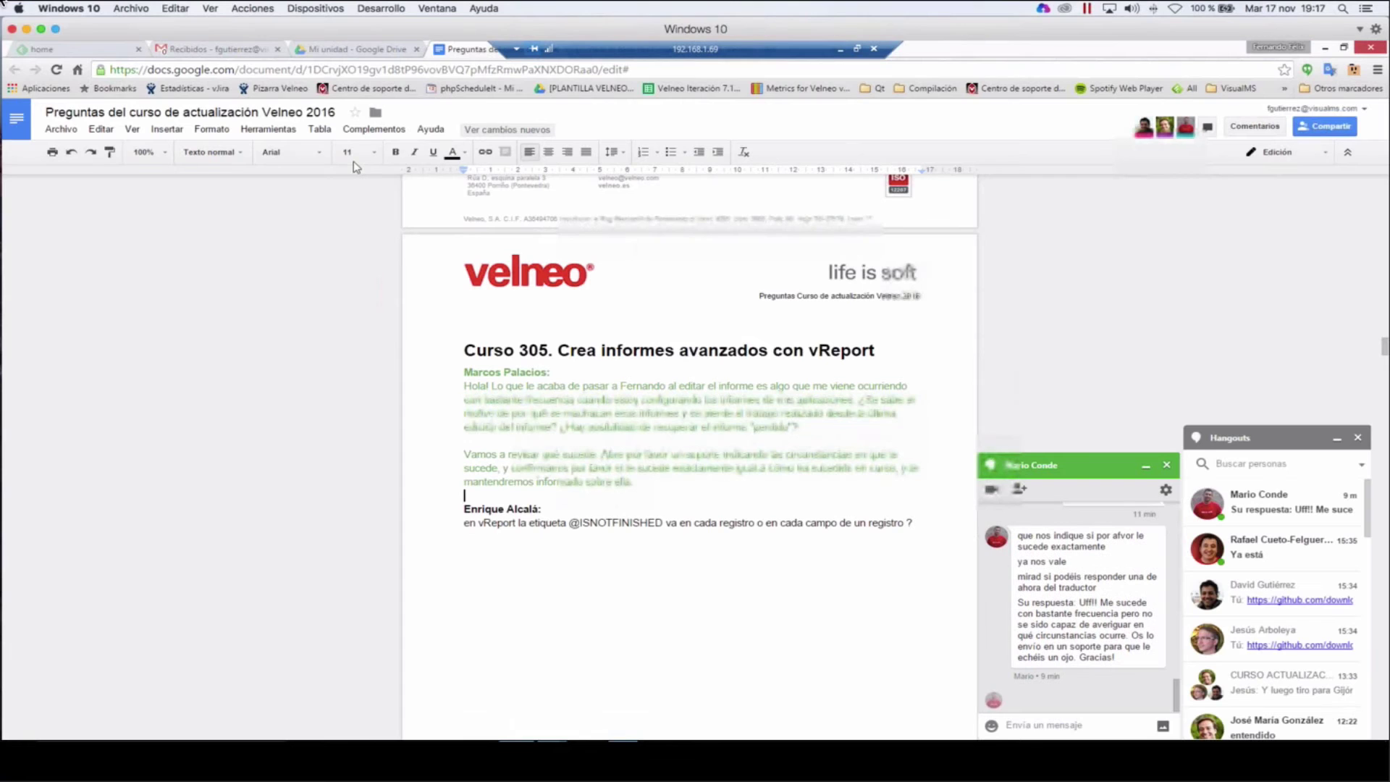
{"action": "left_click", "coordinate": [1369, 49]}
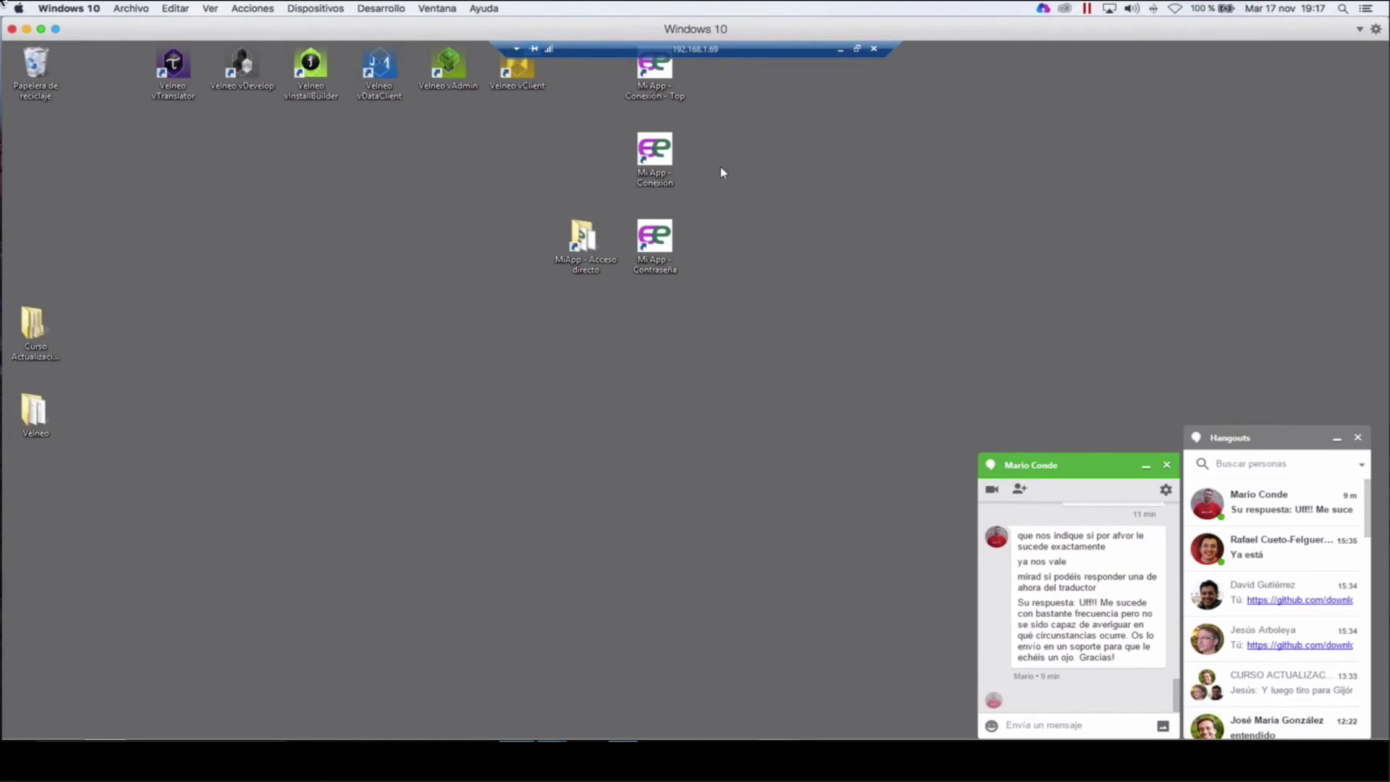
Step: Open the MiApp folder from its desktop shortcut and select logo.png, logo_ventana.png and miapp.ico
{"action": "left_click", "coordinate": [656, 80]}
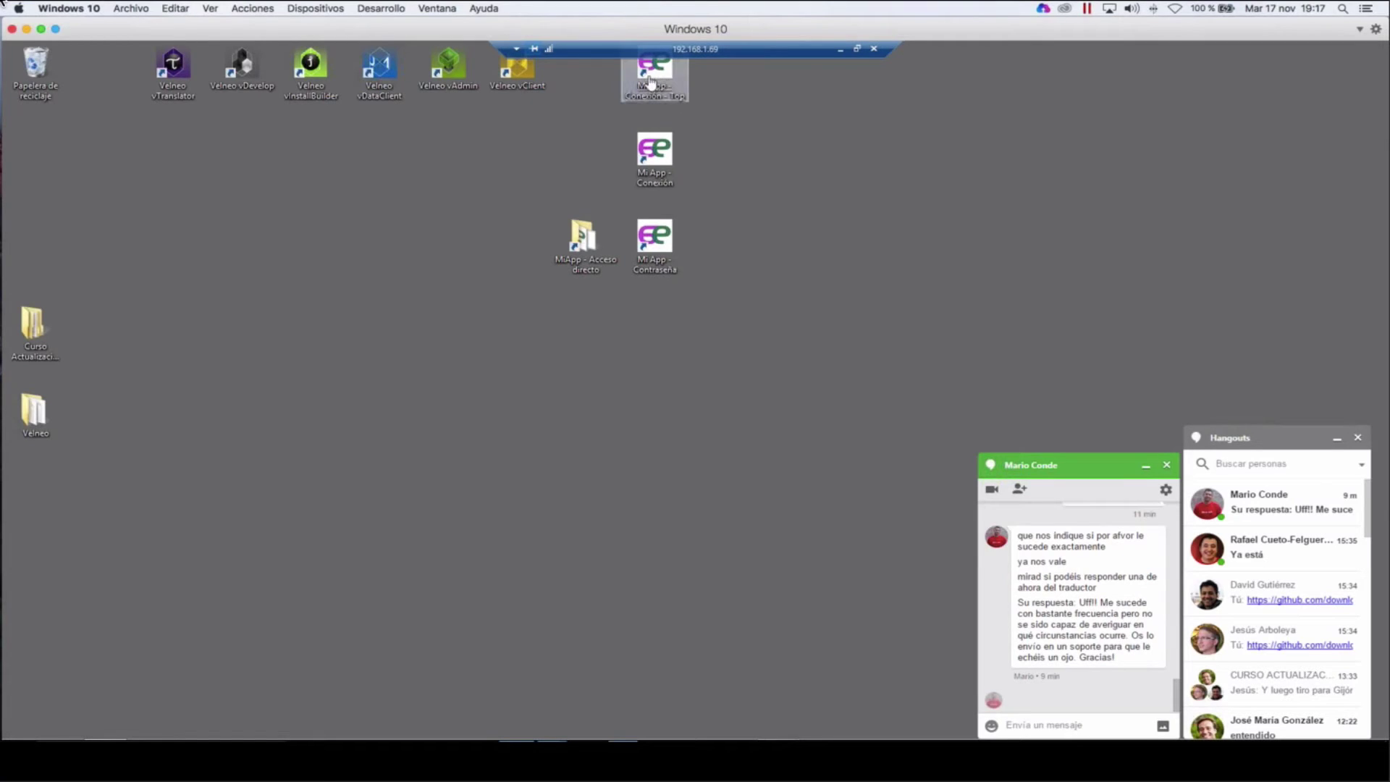
{"action": "left_click_drag", "start_coordinate": [579, 210], "coordinate": [572, 340]}
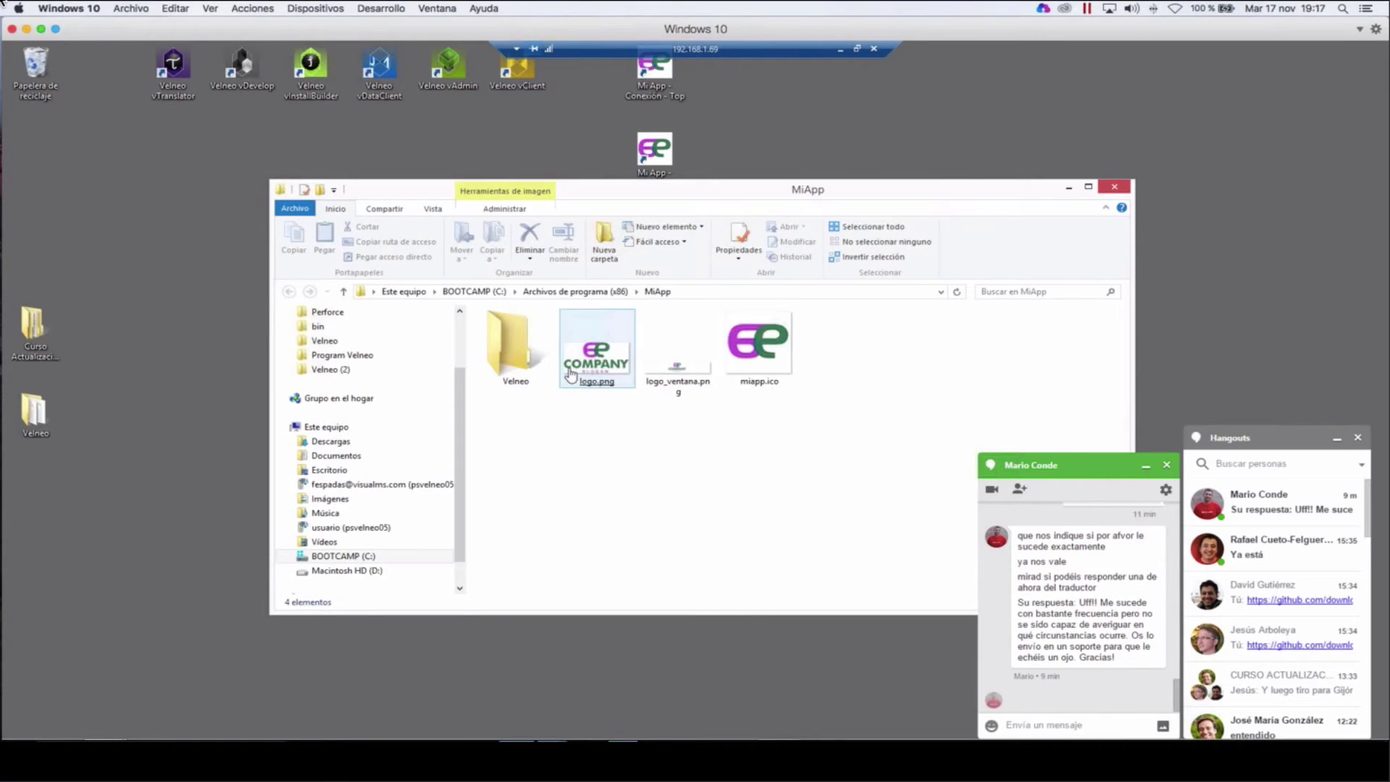
{"action": "left_click", "coordinate": [596, 347]}
{"action": "left_click_drag", "start_coordinate": [805, 447], "coordinate": [573, 363]}
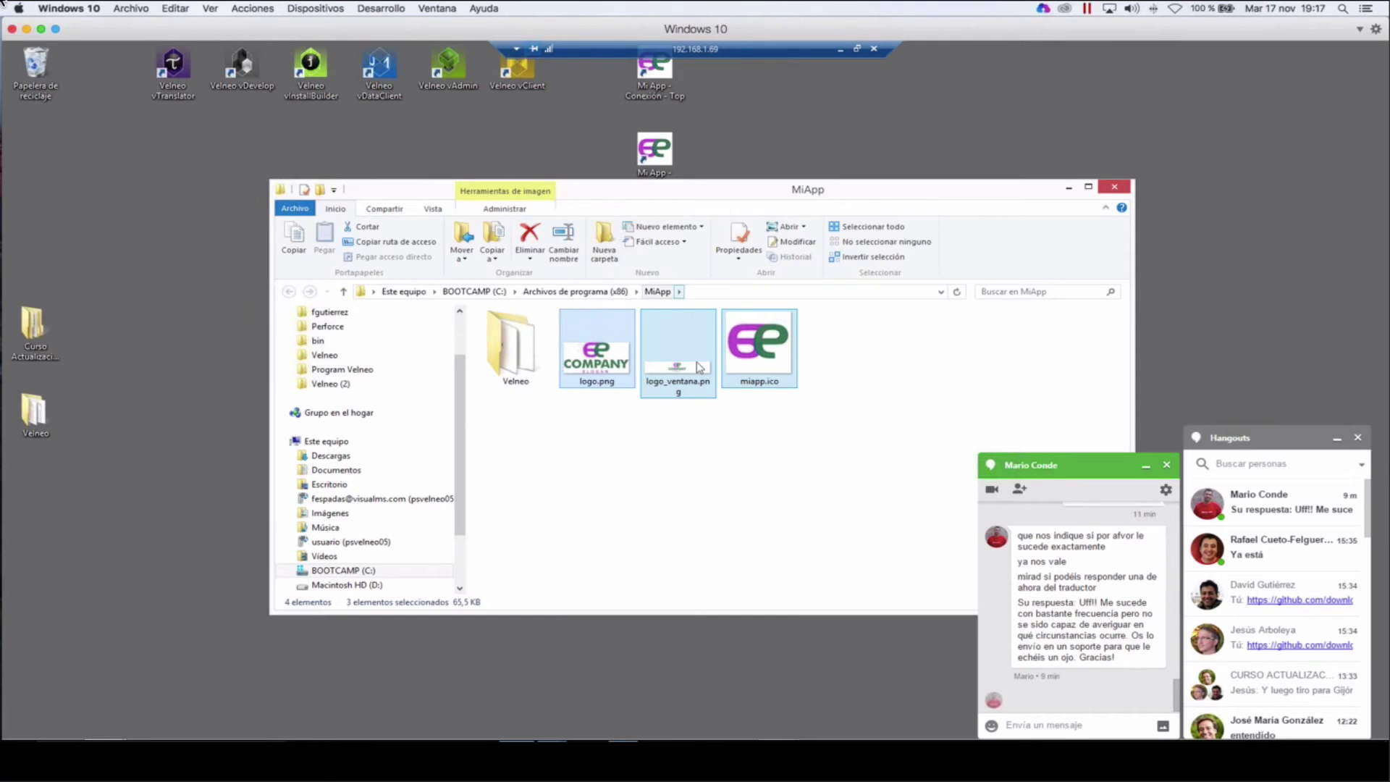
Step: Open the Velneo subfolder and look through its QML login files, selecting LoginDirecto.qml
{"action": "left_click", "coordinate": [519, 362]}
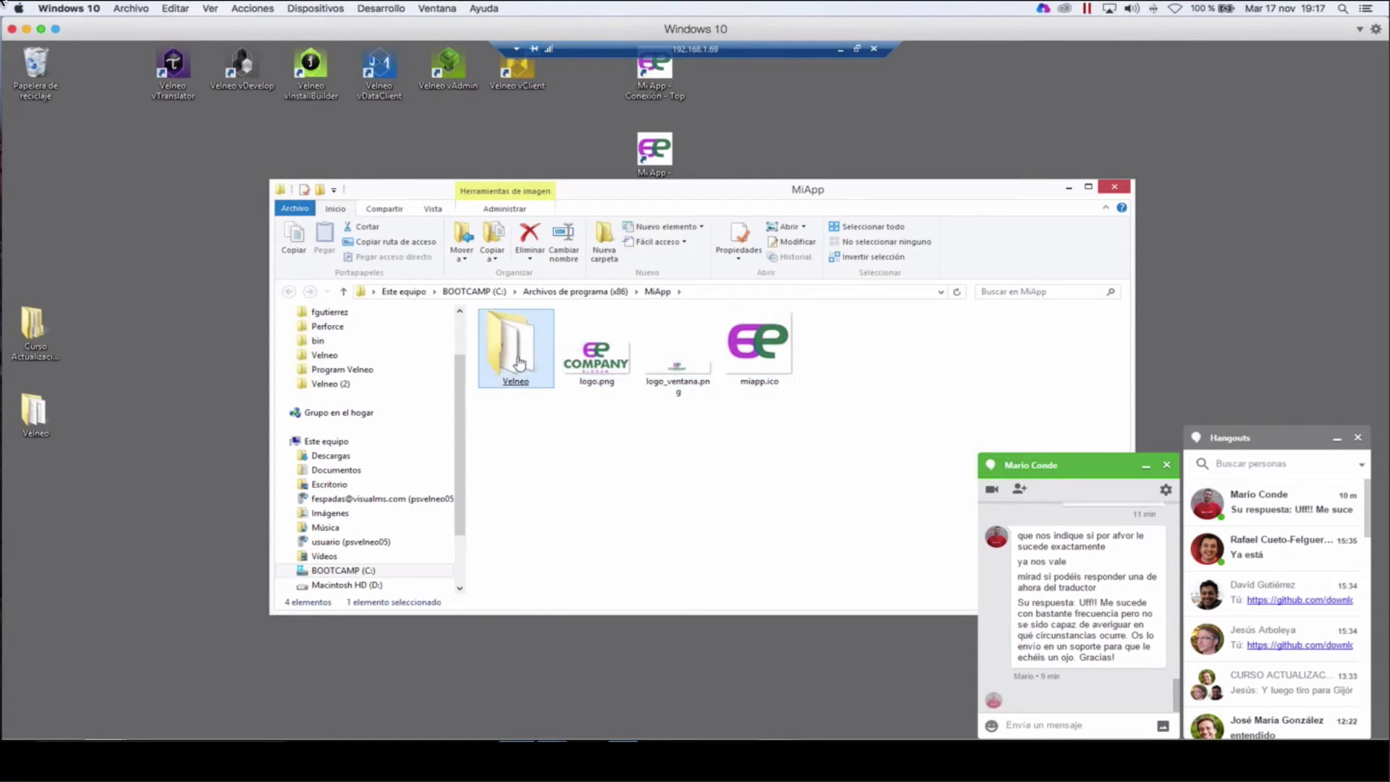
{"action": "double_click", "coordinate": [536, 392]}
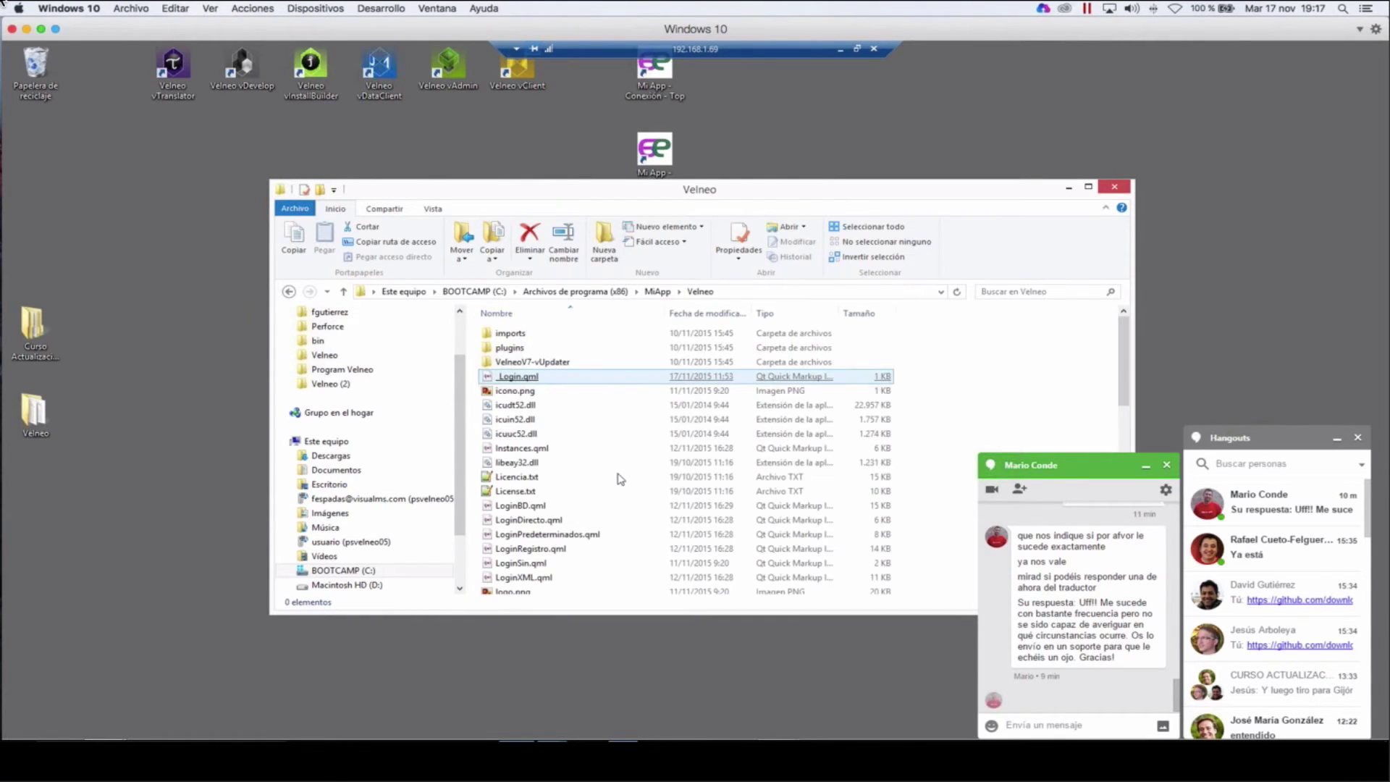
{"action": "left_click", "coordinate": [620, 478]}
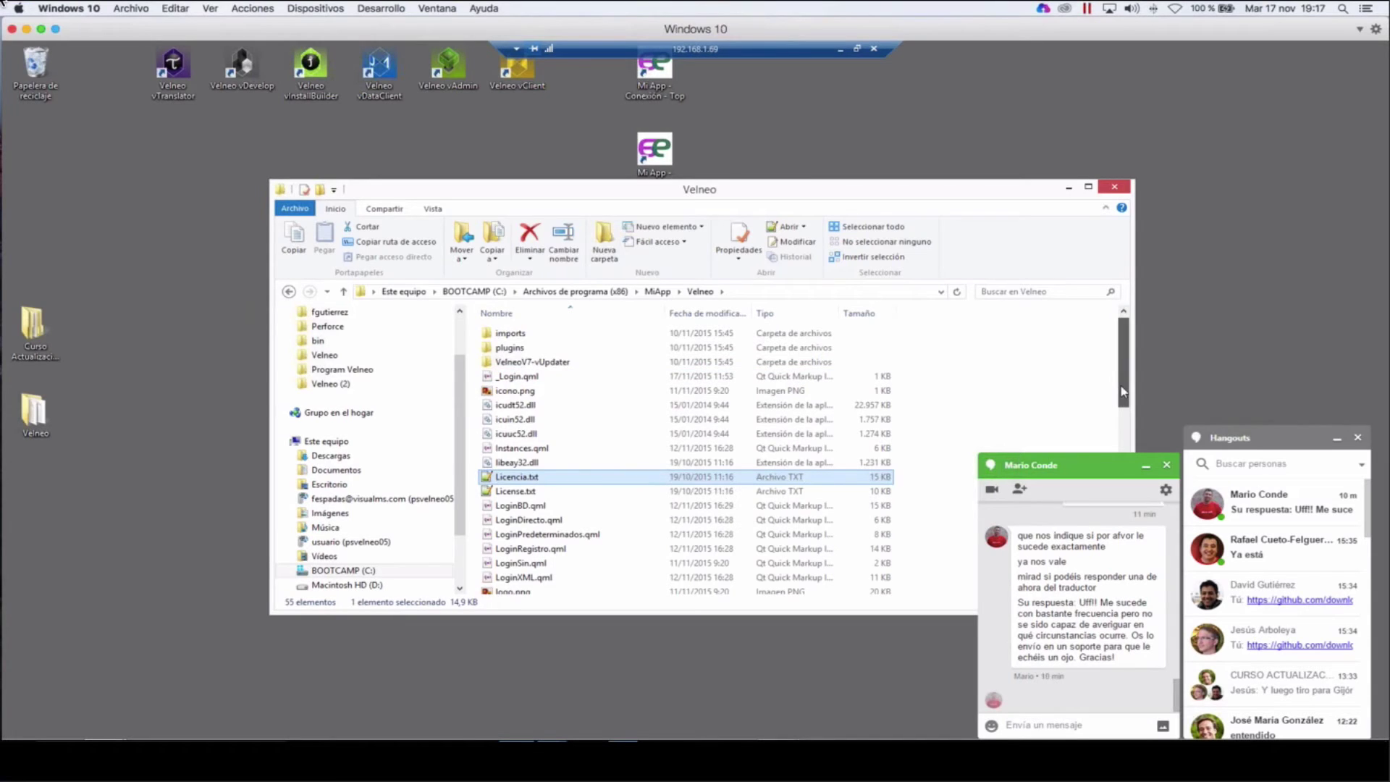
{"action": "left_click_drag", "start_coordinate": [1121, 387], "coordinate": [1122, 400]}
{"action": "left_click", "coordinate": [558, 460]}
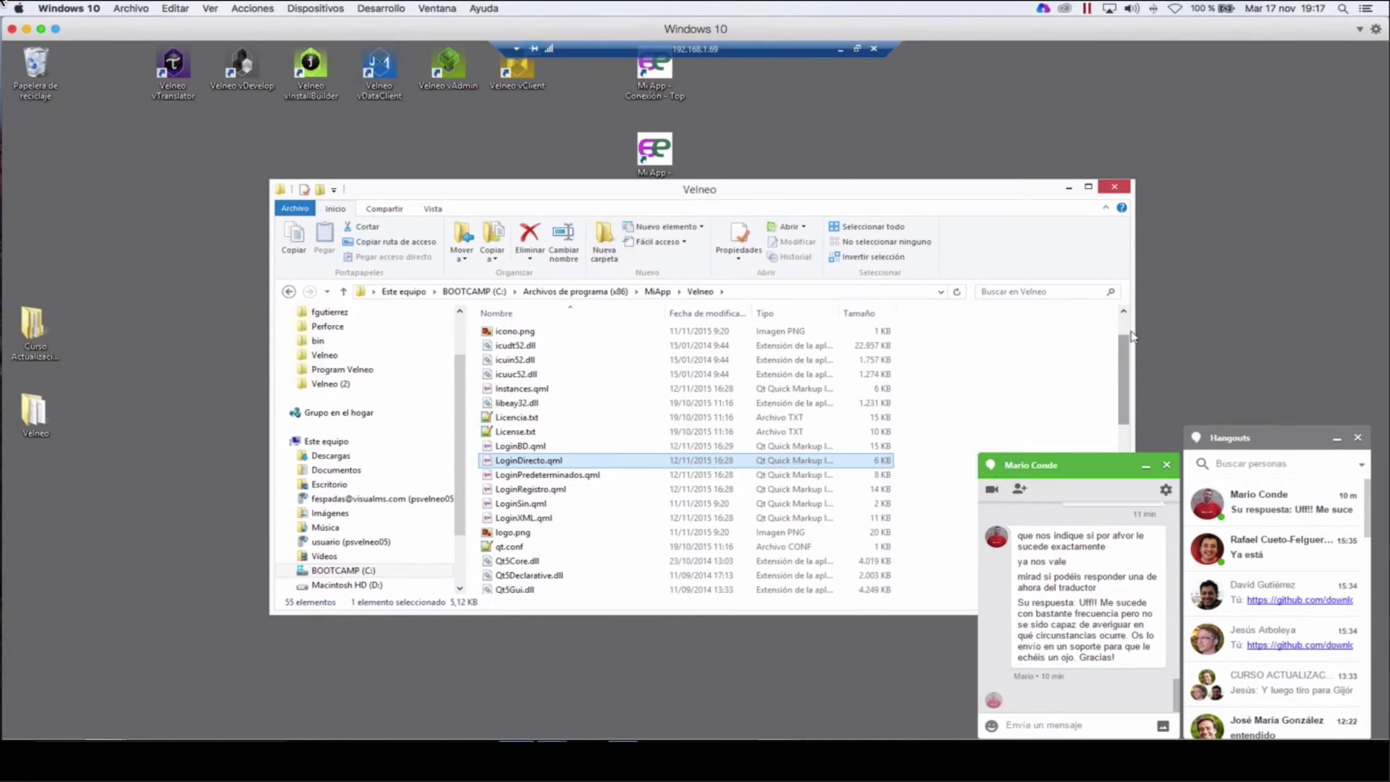
{"action": "left_click_drag", "start_coordinate": [1134, 337], "coordinate": [1135, 310]}
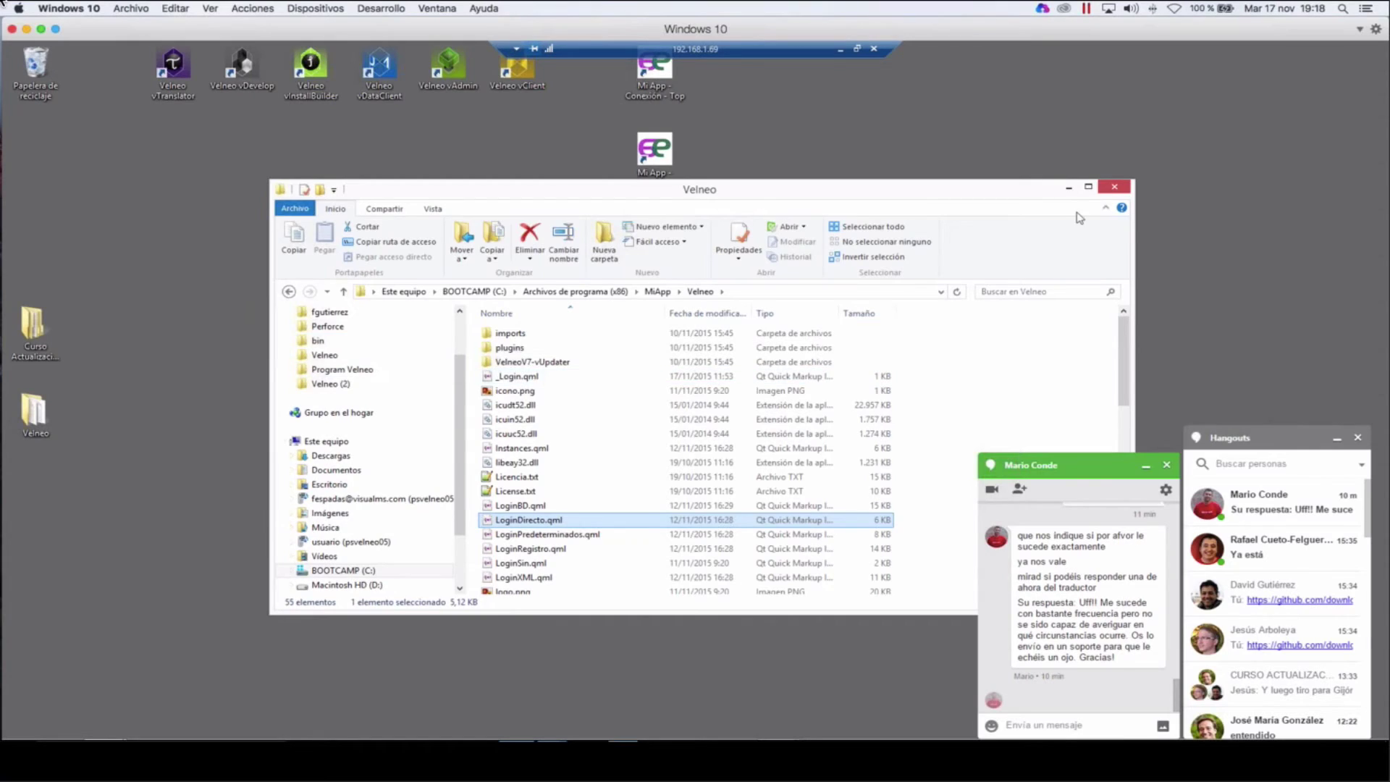
Step: Minimise the Velneo folder window and preview the Mi App - Conexión - Top login form, dismissing it without connecting
{"action": "left_click", "coordinate": [1069, 187]}
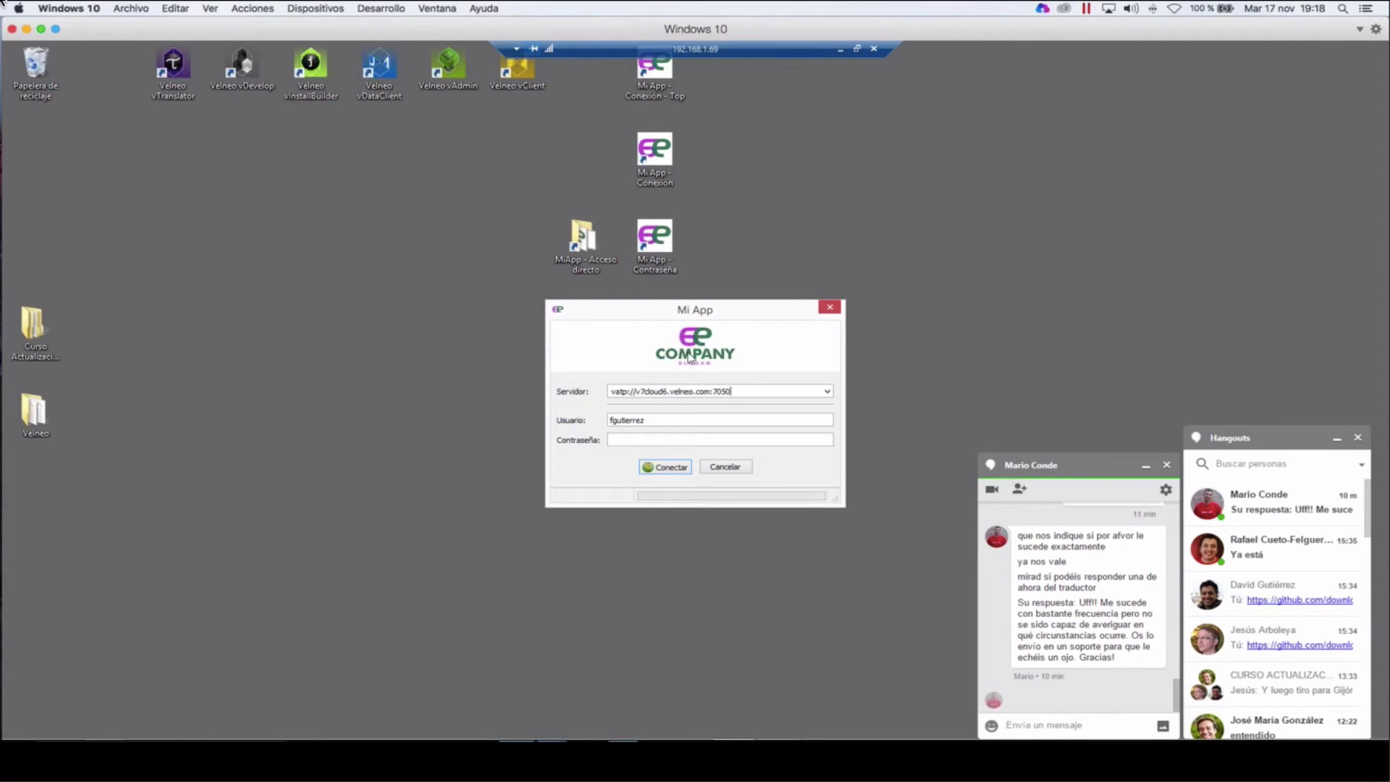
{"action": "key", "text": "Escape"}
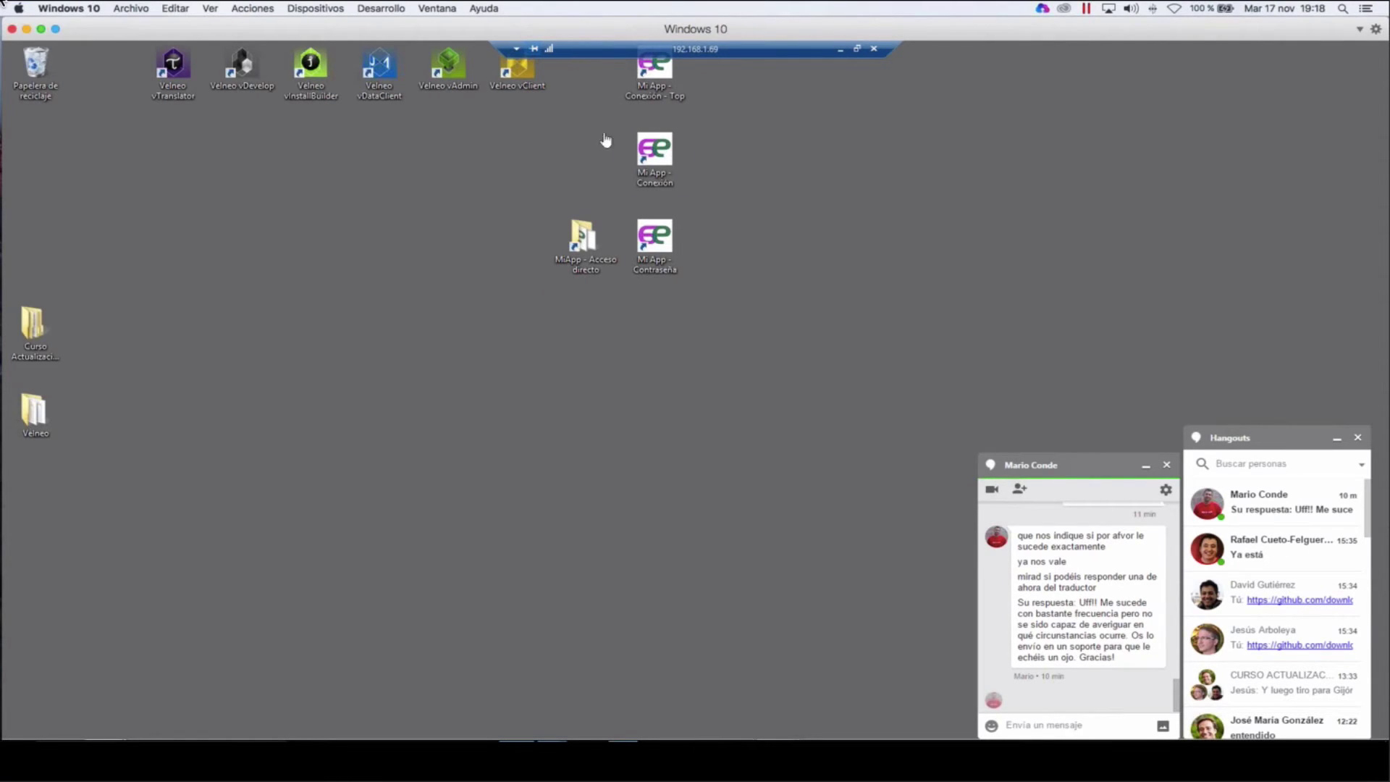
Step: Inspect the target of the Mi App - Conexión - Top shortcut in its properties, highlighting the logo_ventana.png path and its parameter
{"action": "right_click", "coordinate": [651, 84]}
{"action": "left_click", "coordinate": [723, 321]}
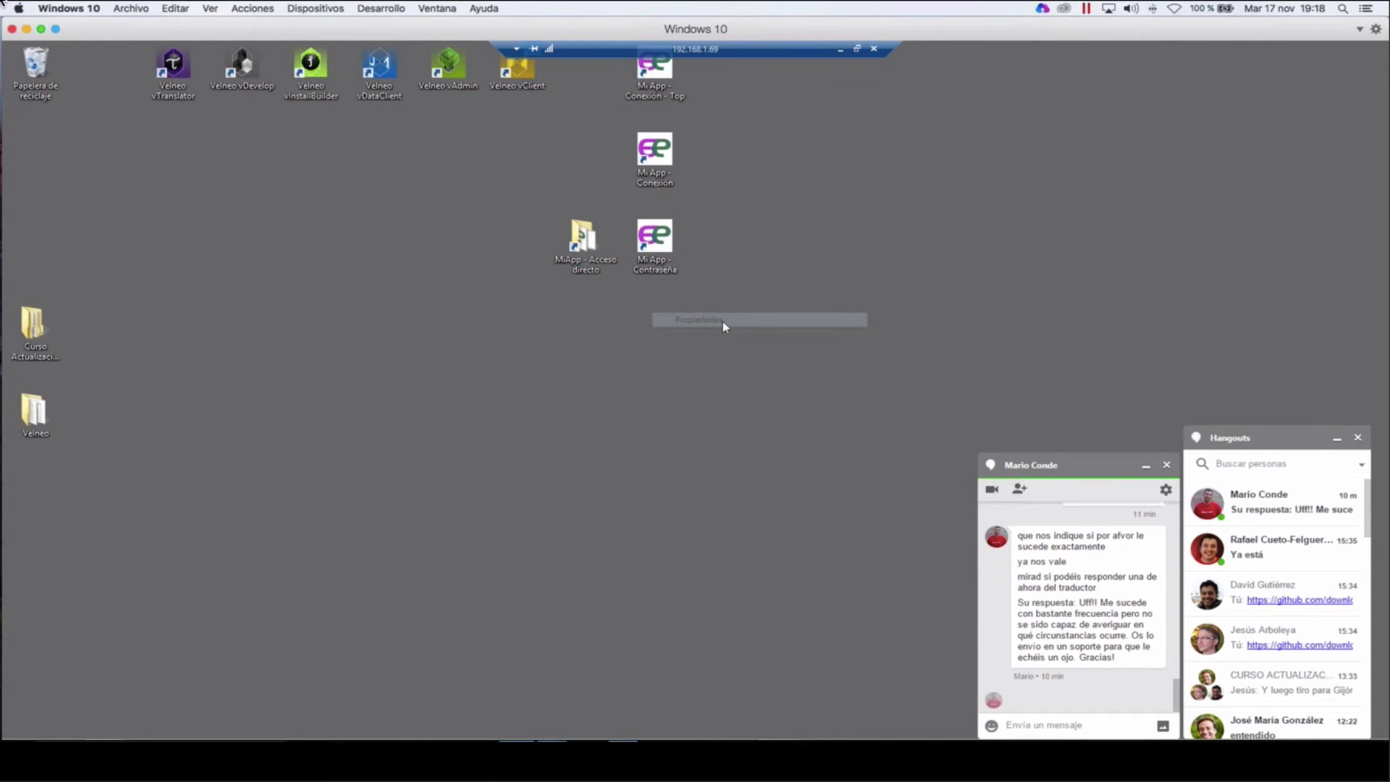
{"action": "left_click_drag", "start_coordinate": [816, 209], "coordinate": [899, 209]}
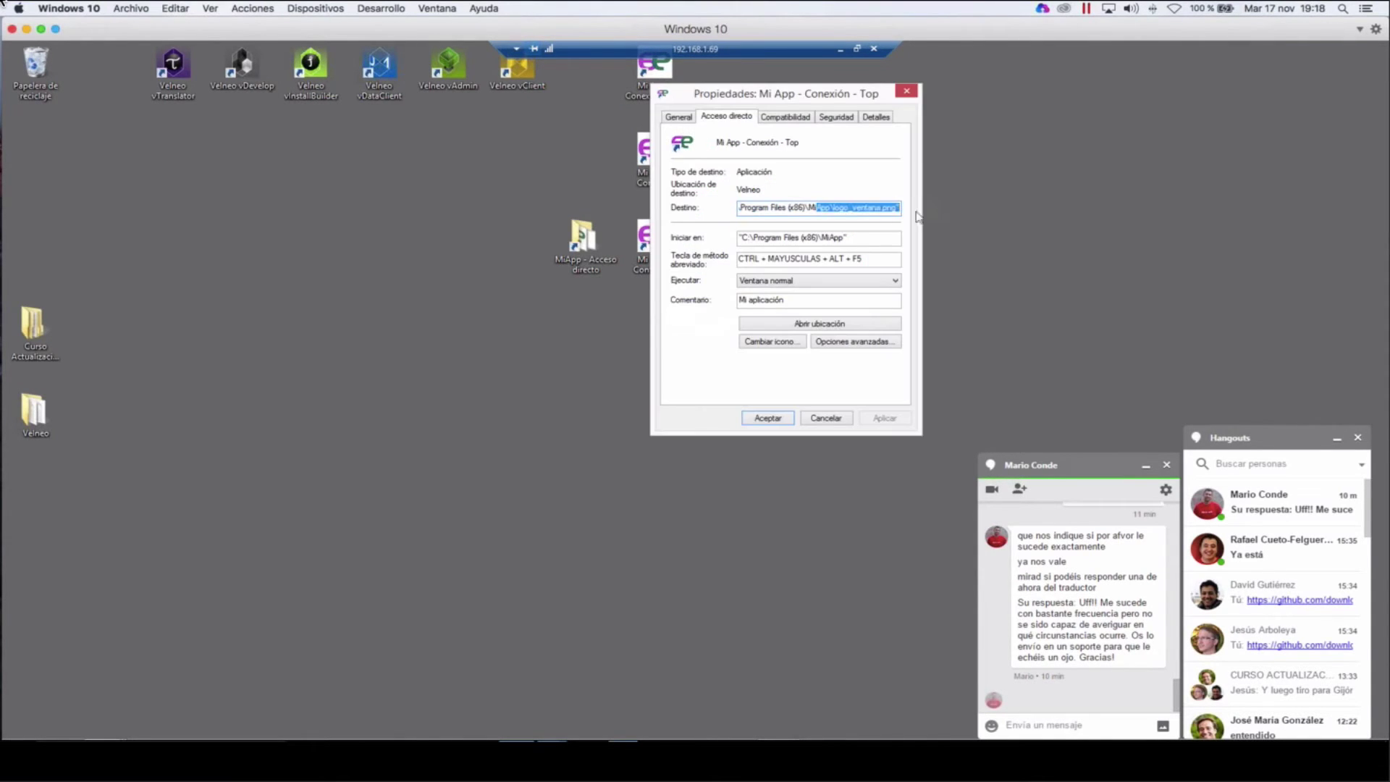
{"action": "left_click", "coordinate": [853, 209]}
{"action": "key", "text": "Delete"}
{"action": "key", "text": "Delete"}
{"action": "key", "text": "Delete"}
{"action": "key", "text": "Delete"}
{"action": "key", "text": "Delete"}
{"action": "key", "text": "Delete"}
{"action": "key", "text": "Delete"}
{"action": "key", "text": "Delete"}
{"action": "key", "text": "Delete"}
{"action": "key", "text": "Delete"}
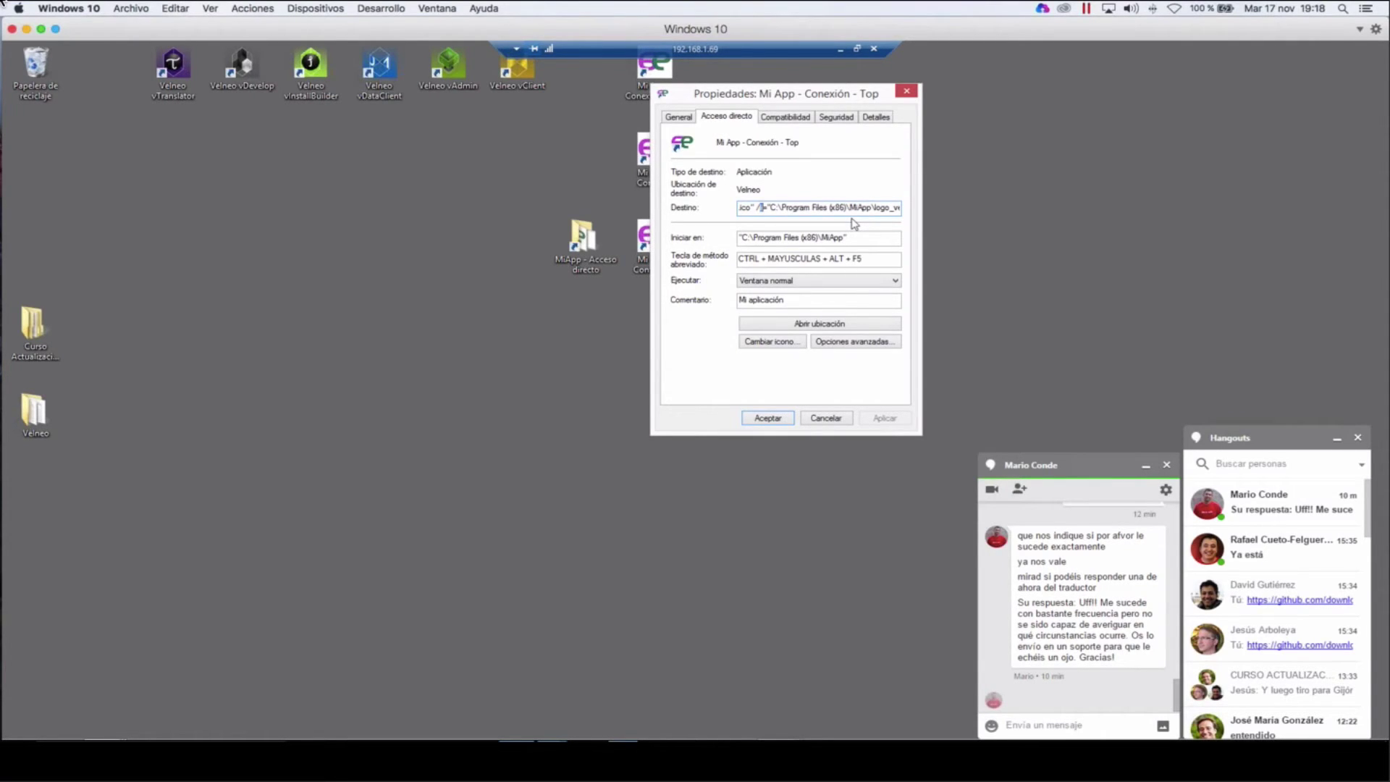
{"action": "key", "text": "Return"}
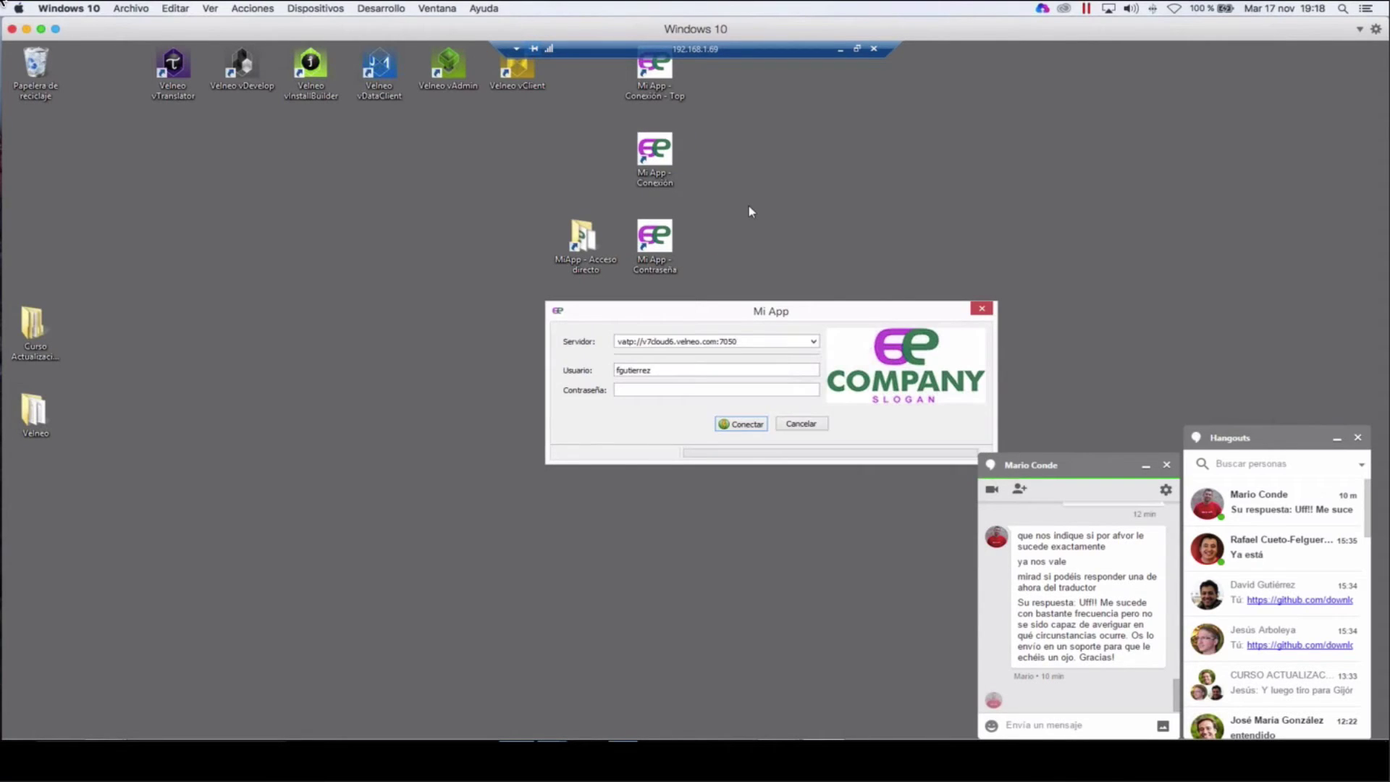
Step: Preview the login forms of the Mi App - Conexión and Mi App - Contraseña shortcuts, dismissing each without connecting
{"action": "key", "text": "Escape"}
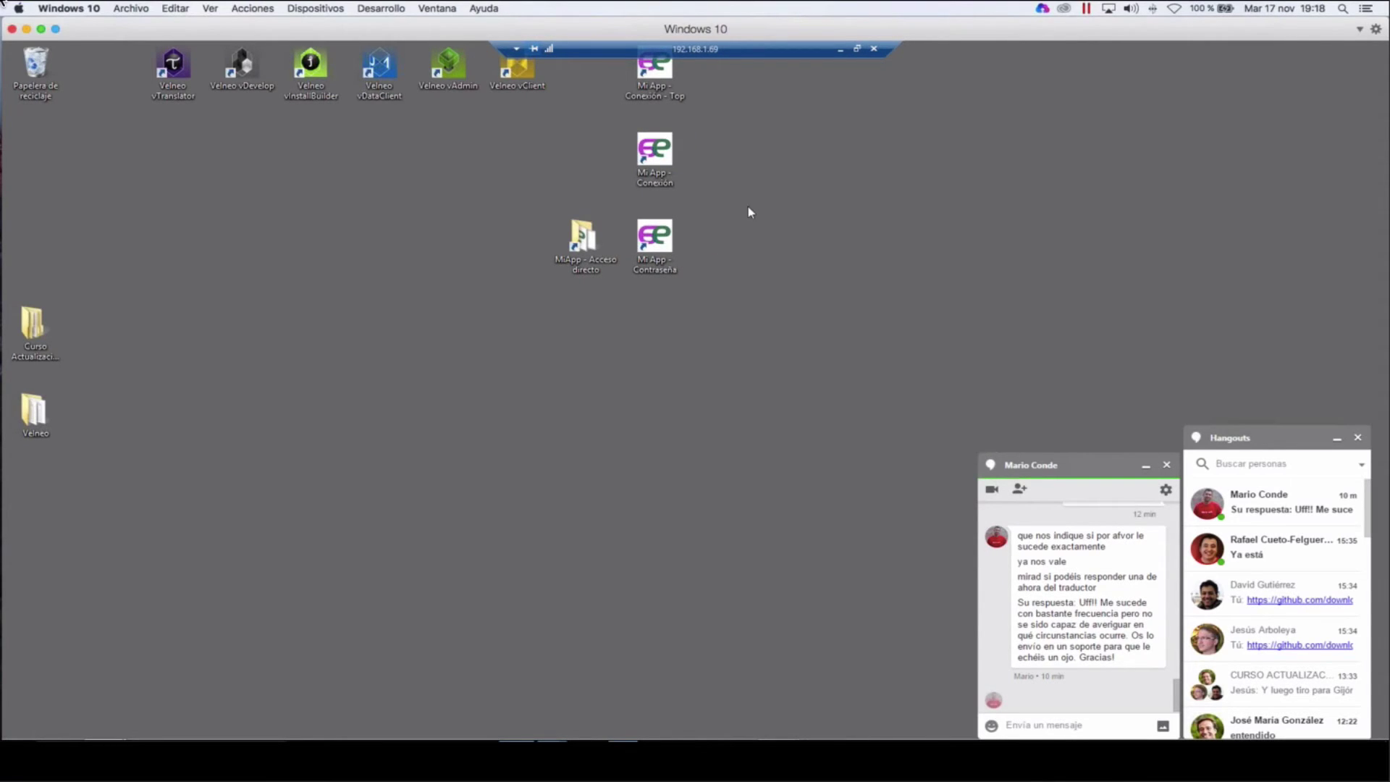
{"action": "double_click", "coordinate": [663, 246]}
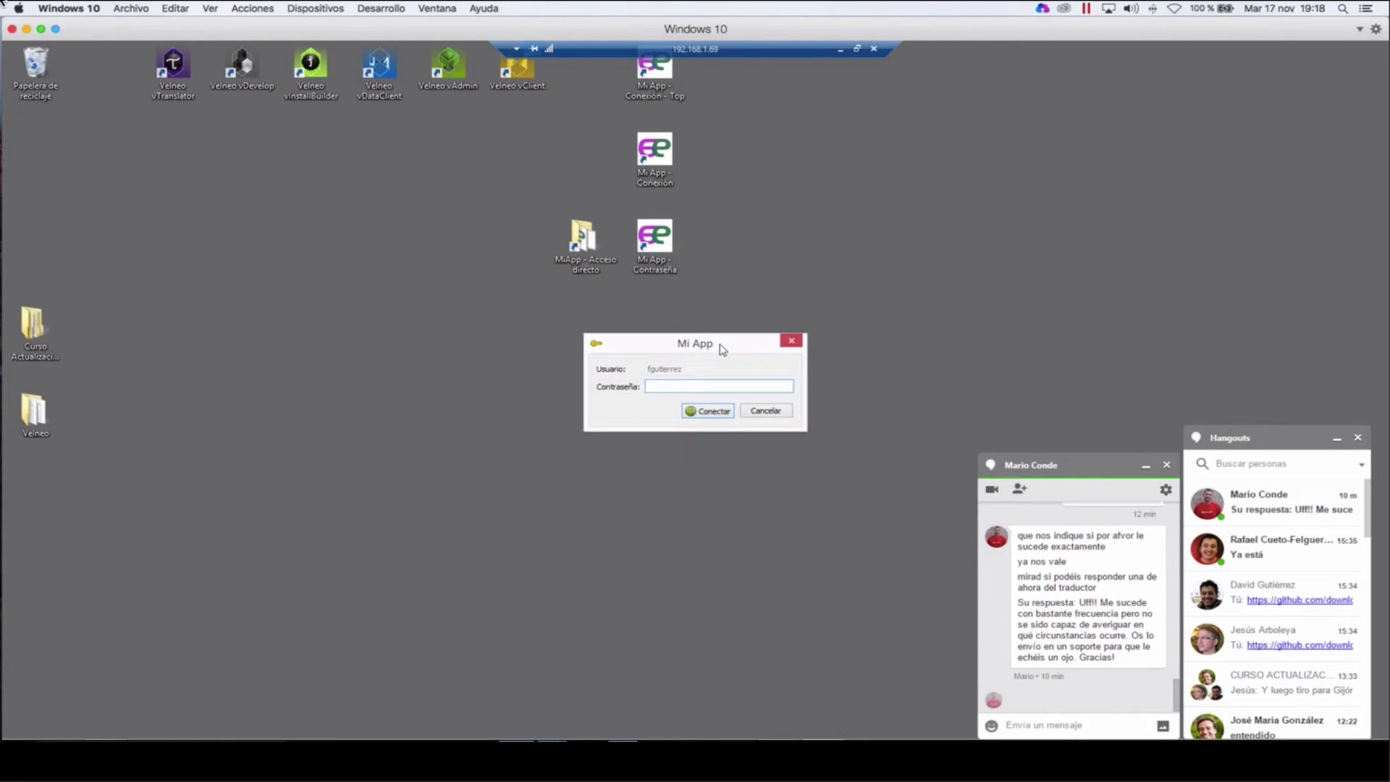
{"action": "key", "text": "Escape"}
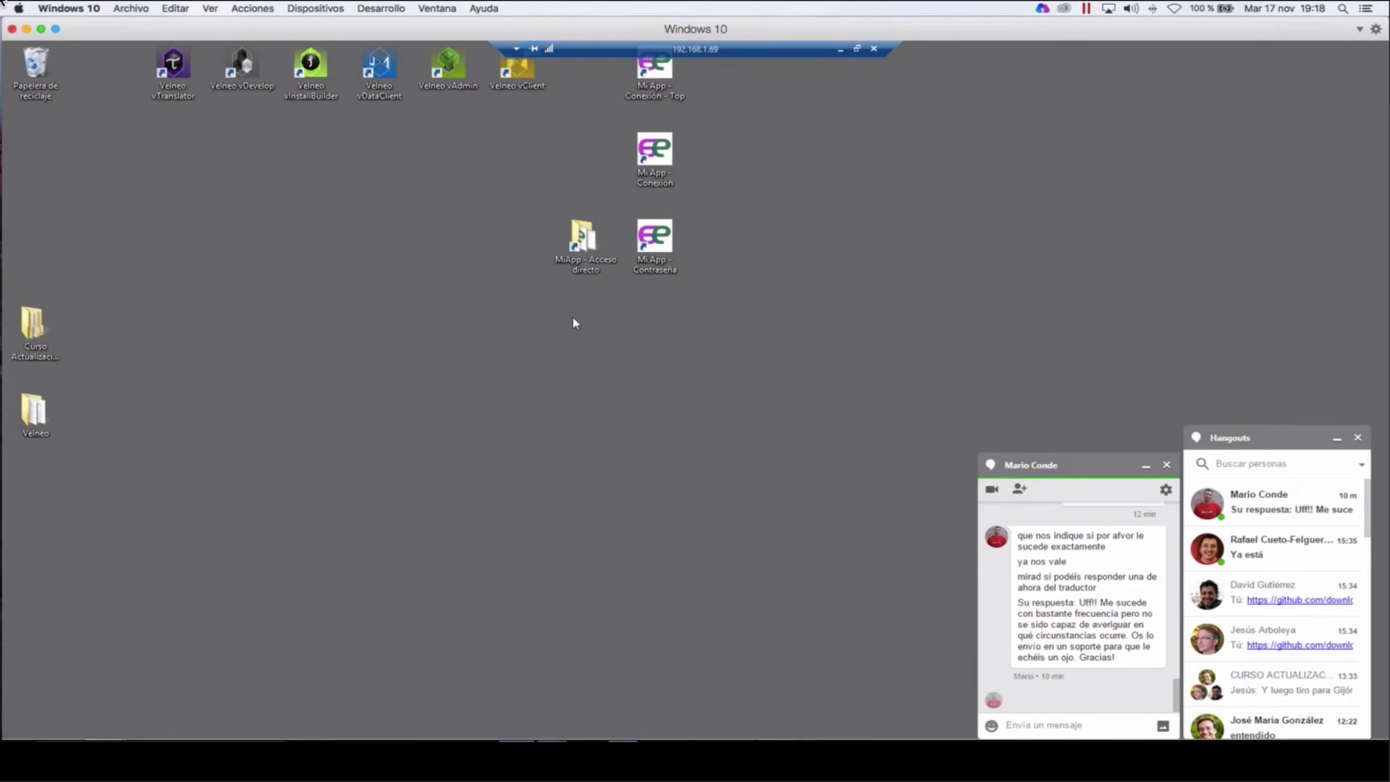
Step: Open the MiApp folder from its desktop shortcut and enter its Velneo subfolder
{"action": "left_click", "coordinate": [571, 268]}
{"action": "left_click", "coordinate": [574, 342]}
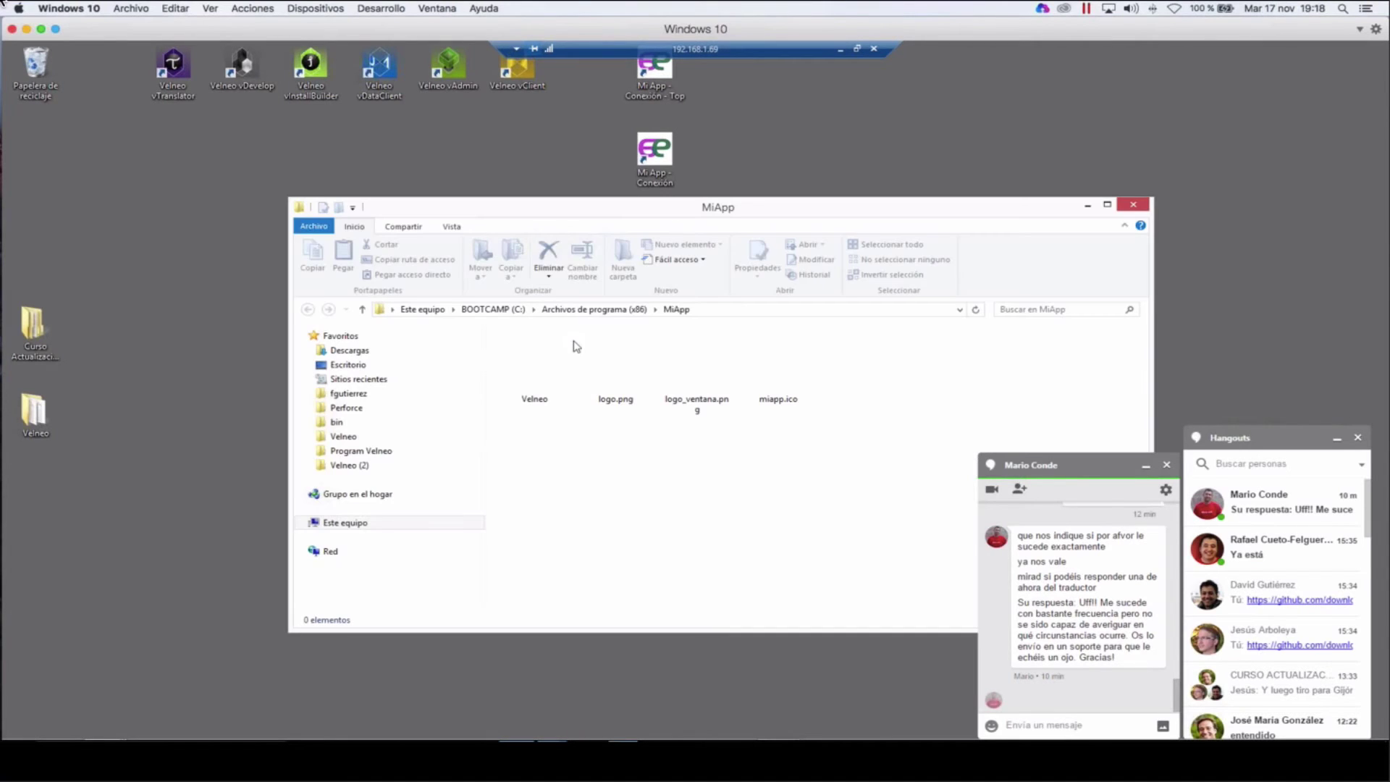
{"action": "double_click", "coordinate": [534, 369]}
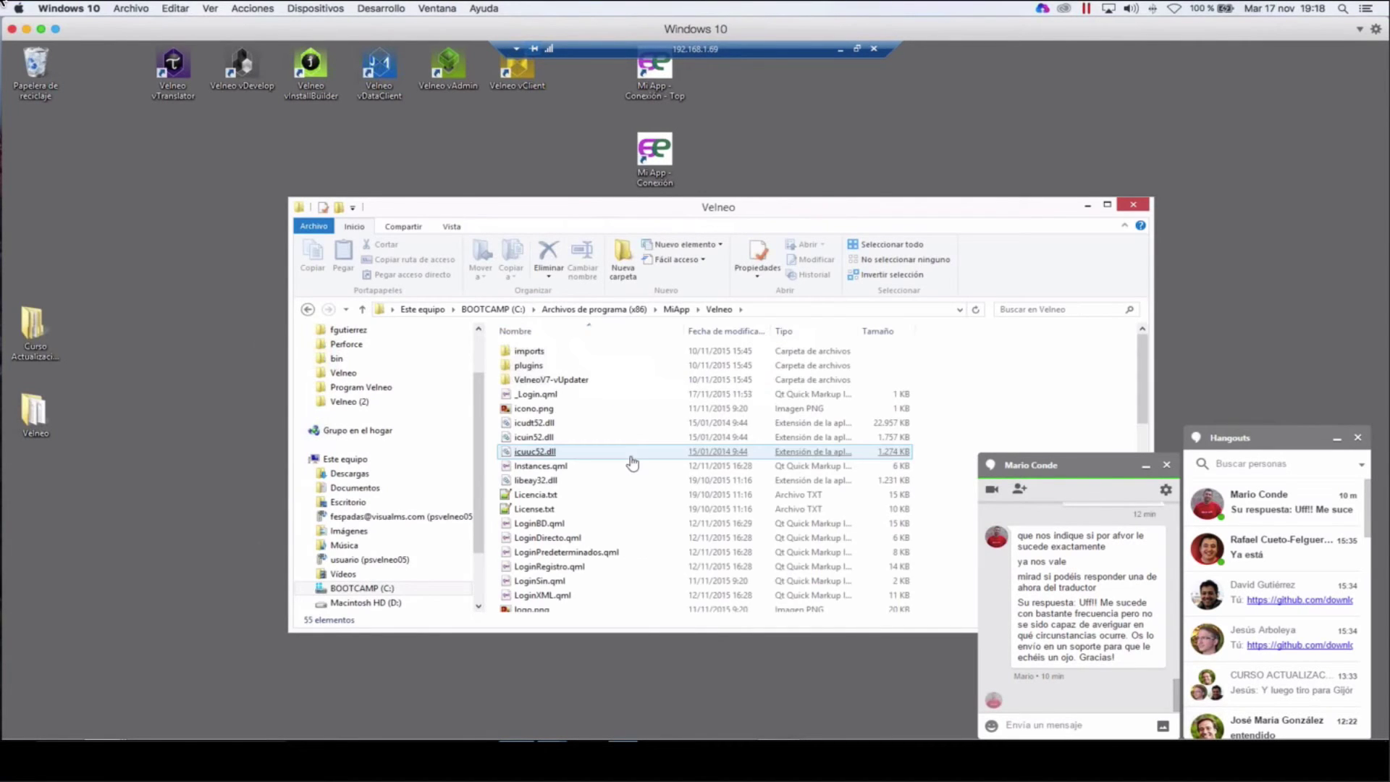
Step: Rename _Login.qml to Login.qml in the Velneo subfolder, granting the administrator permission for the change
{"action": "right_click", "coordinate": [535, 399]}
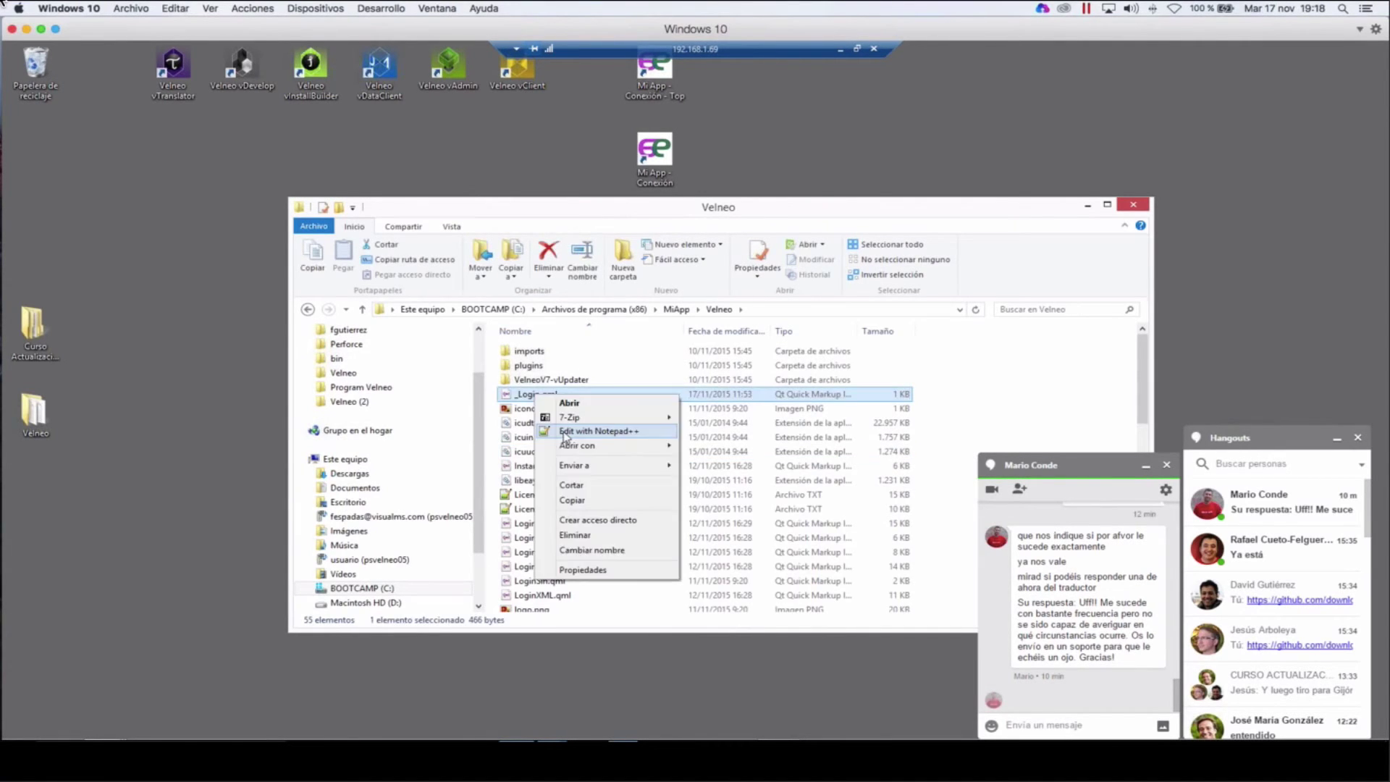
{"action": "left_click", "coordinate": [1009, 403]}
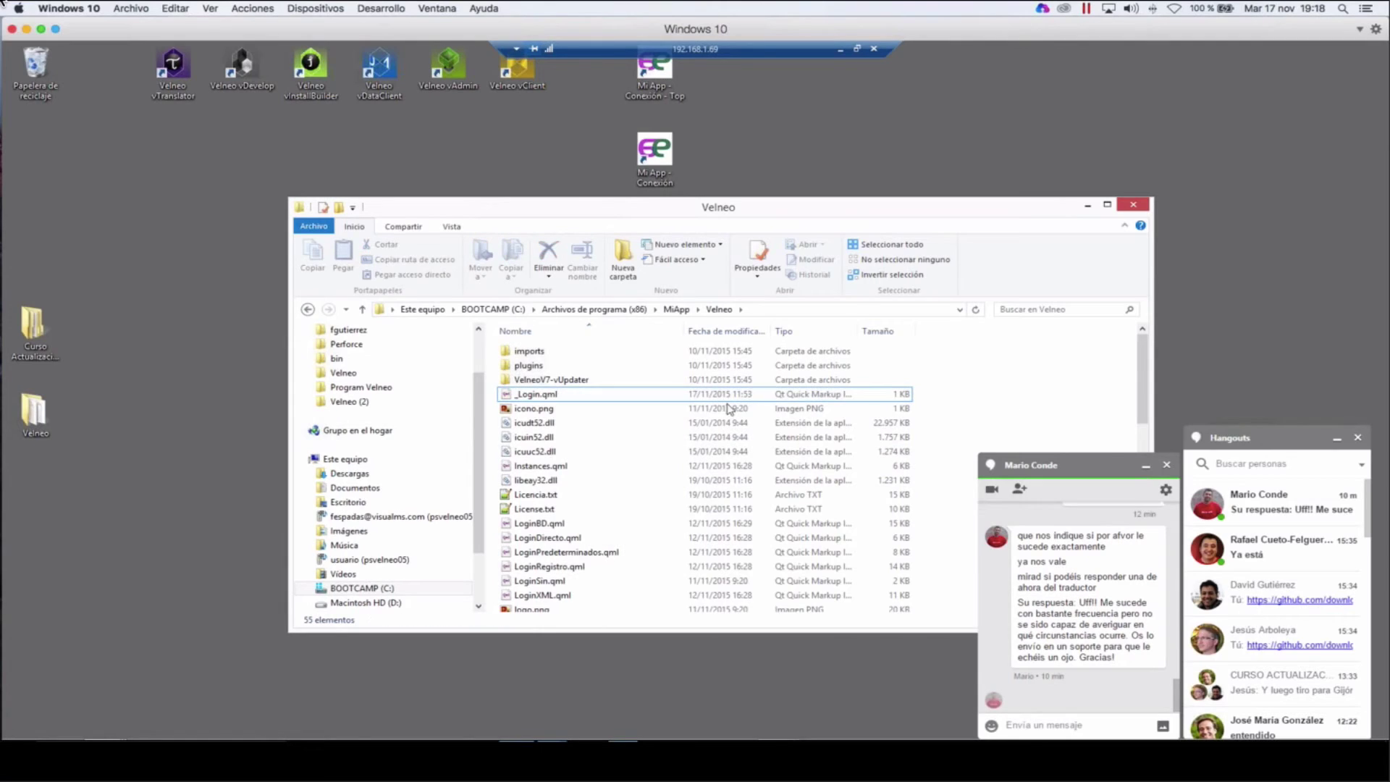
{"action": "left_click", "coordinate": [534, 399]}
{"action": "key", "text": "F2"}
{"action": "key", "text": "Home"}
{"action": "key", "text": "Delete"}
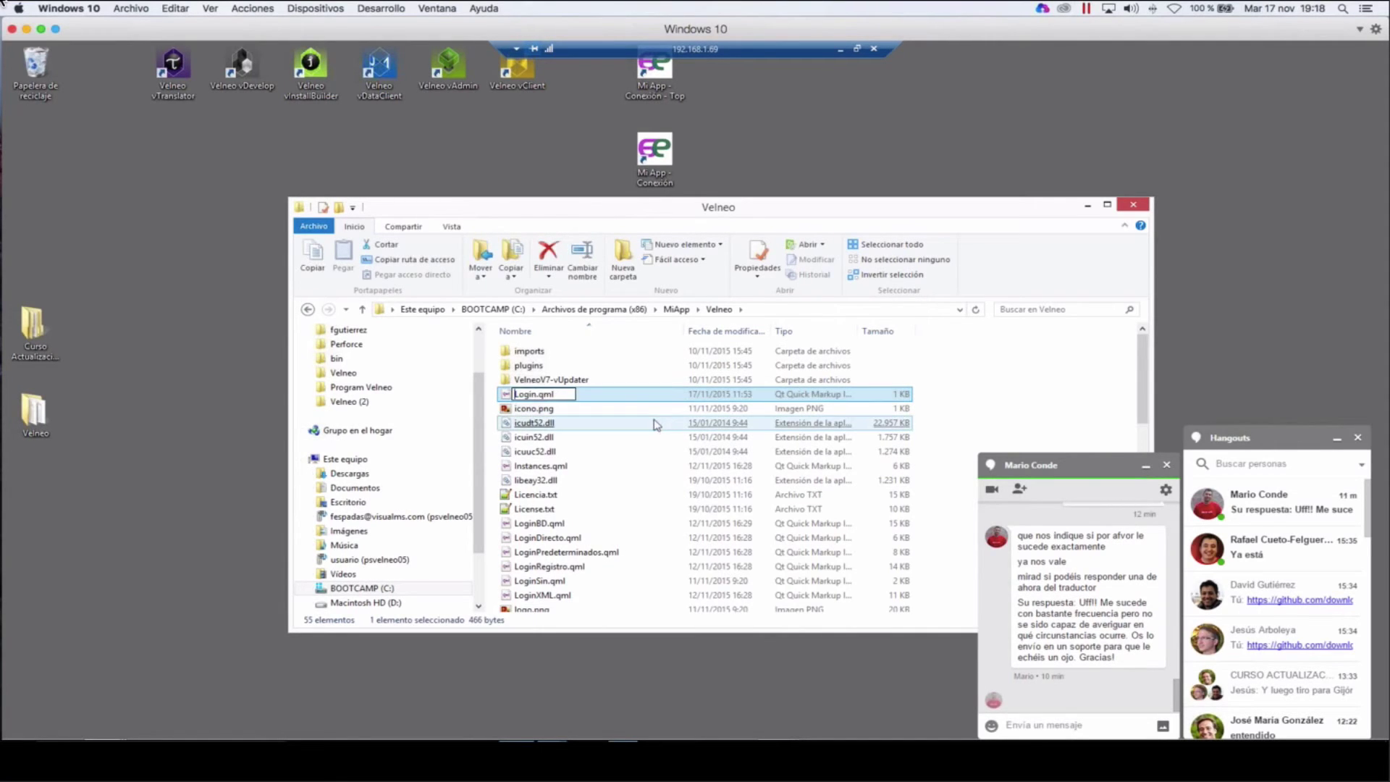
{"action": "key", "text": "Return"}
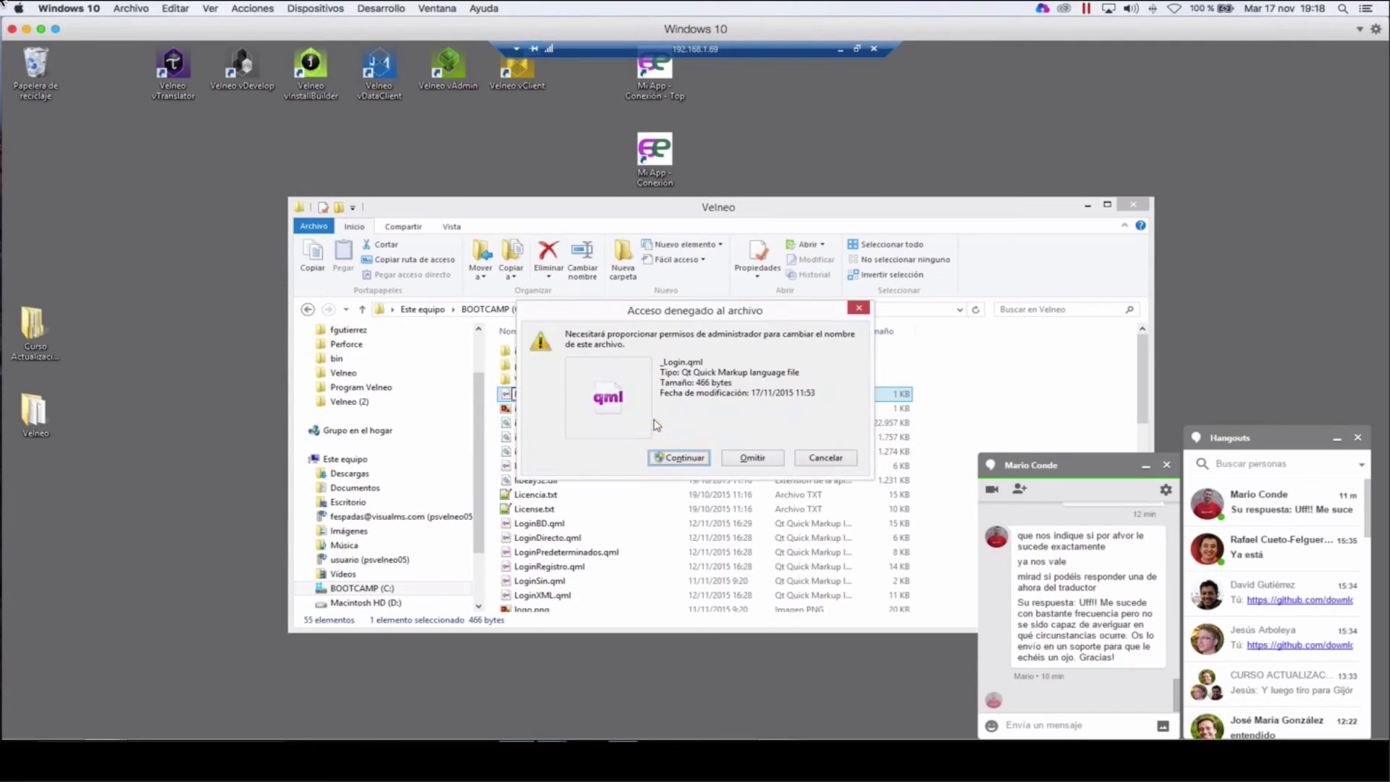
{"action": "key", "text": "Return"}
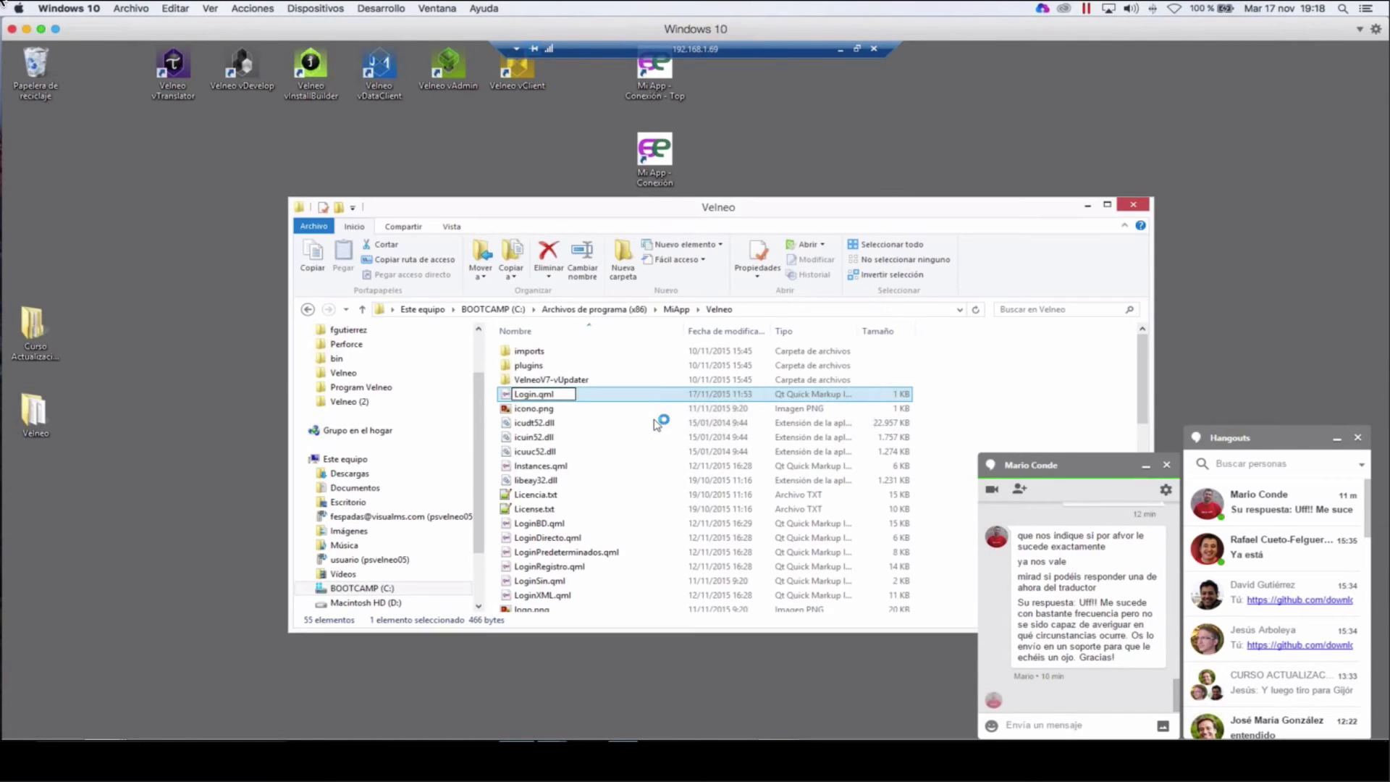
{"action": "key", "text": "Return"}
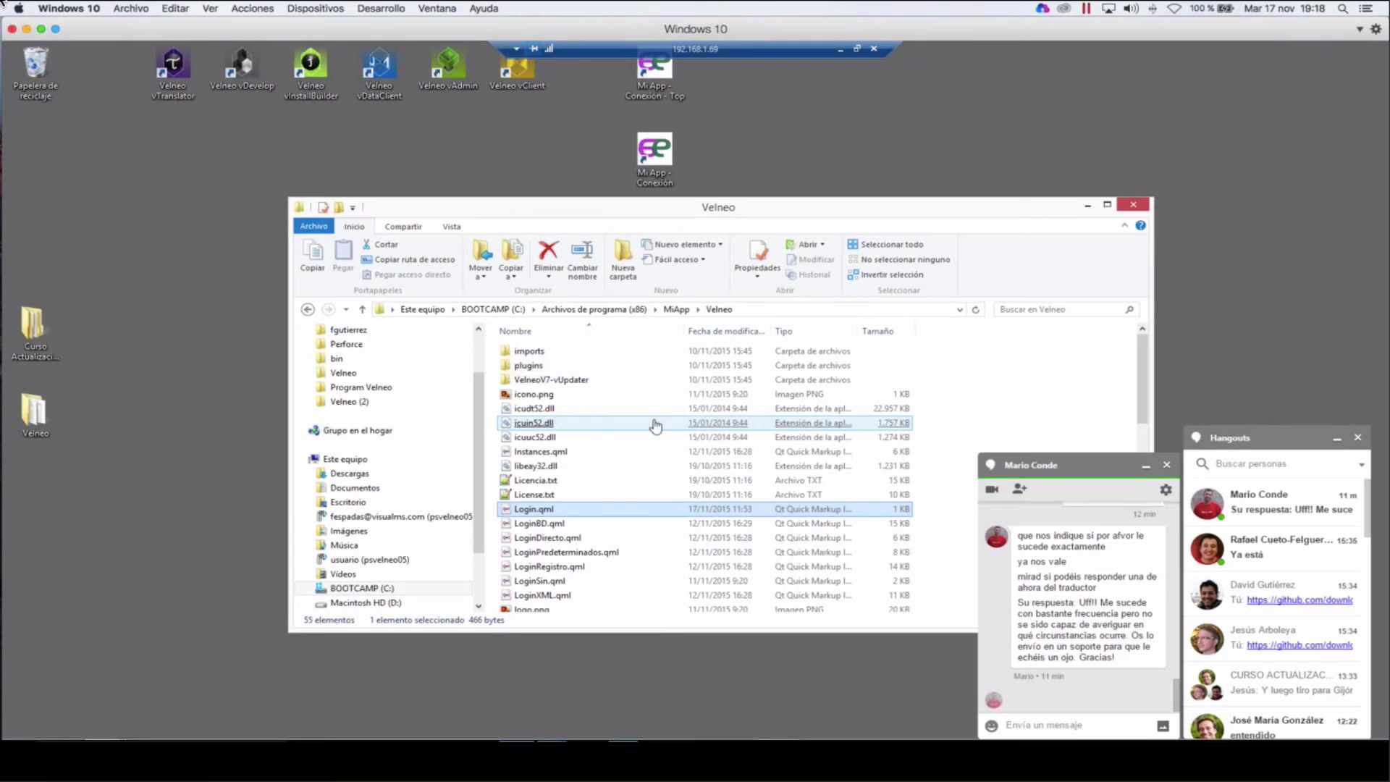
Step: Close the Velneo folder window and preview the login form of the Mi App - Conexión - Top shortcut, dismissing the form
{"action": "key", "text": "alt+F4"}
{"action": "double_click", "coordinate": [662, 89]}
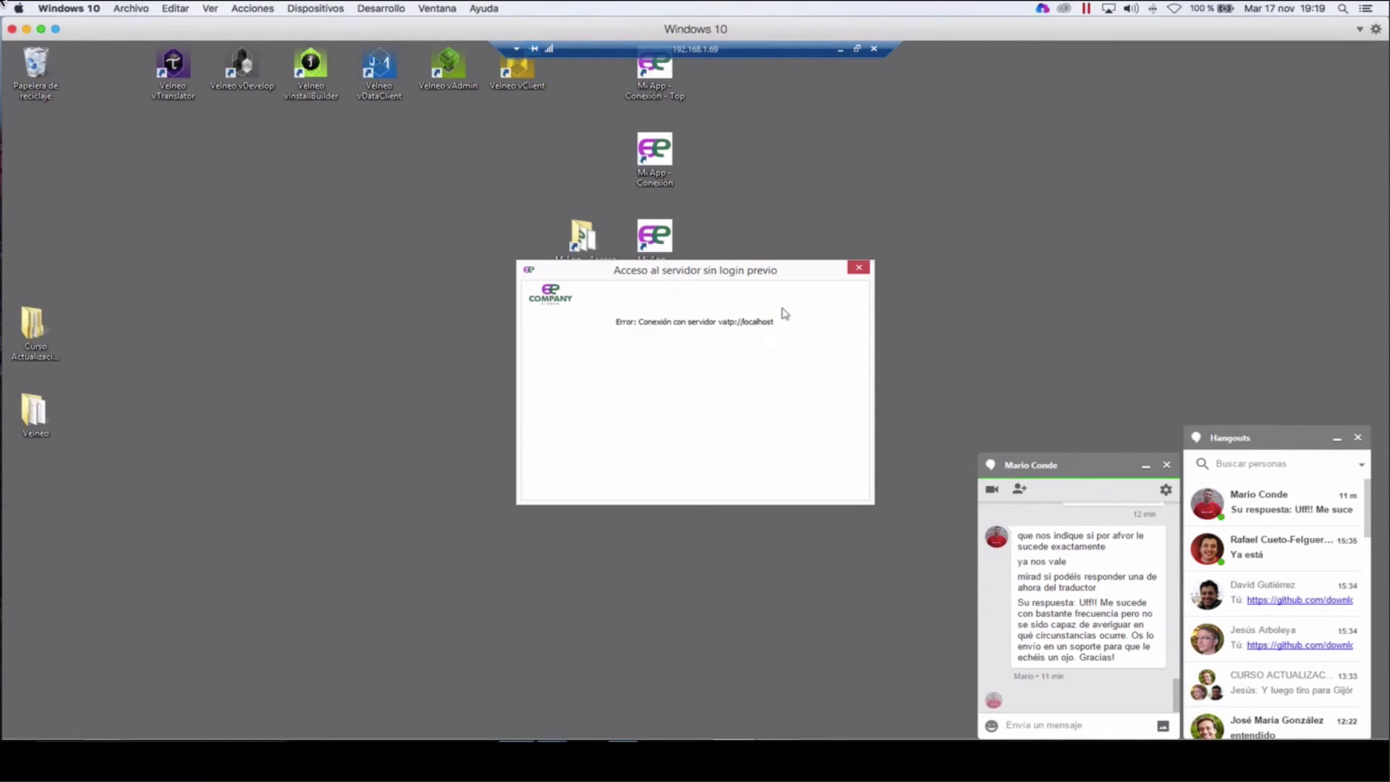
{"action": "left_click", "coordinate": [861, 269]}
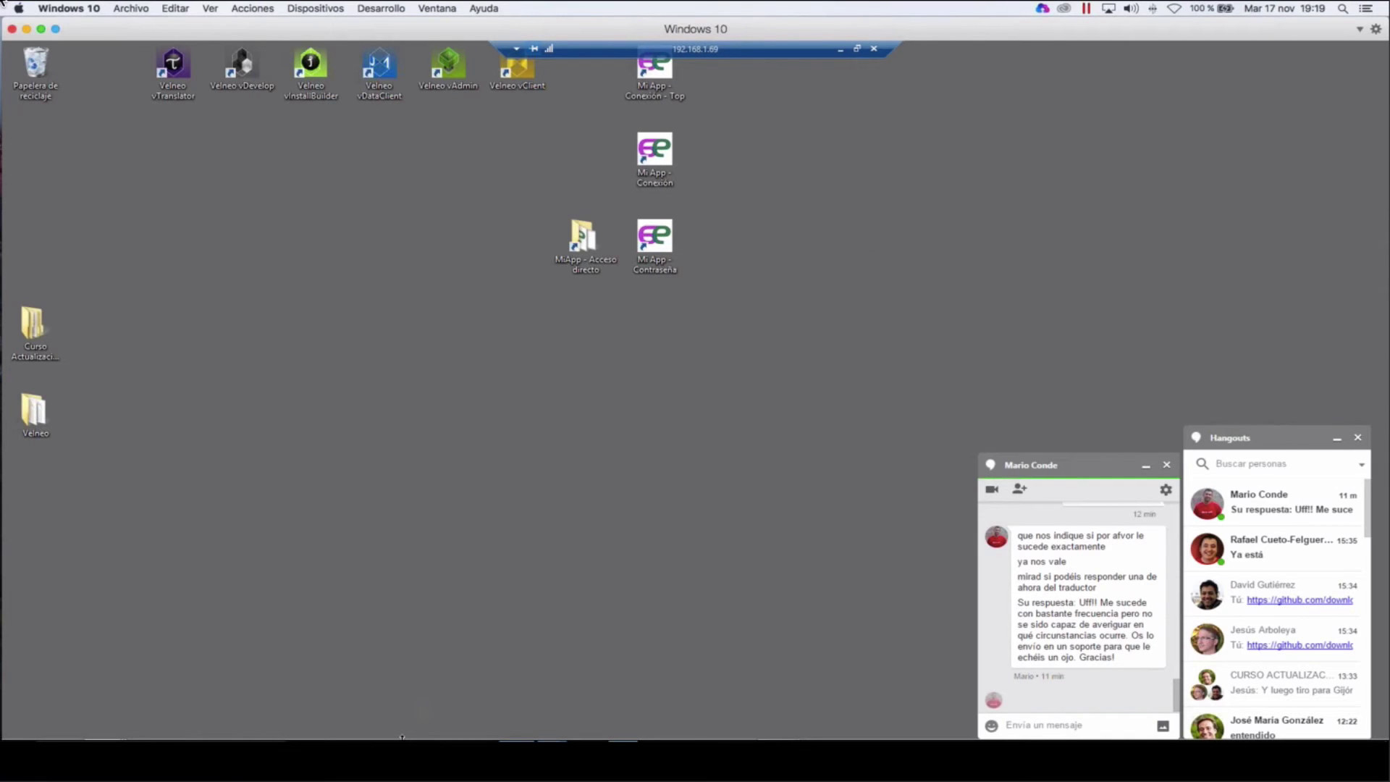
Step: Open Login.qml from MiApp's Velneo subfolder in Notepad++
{"action": "mouse_move", "coordinate": [121, 722]}
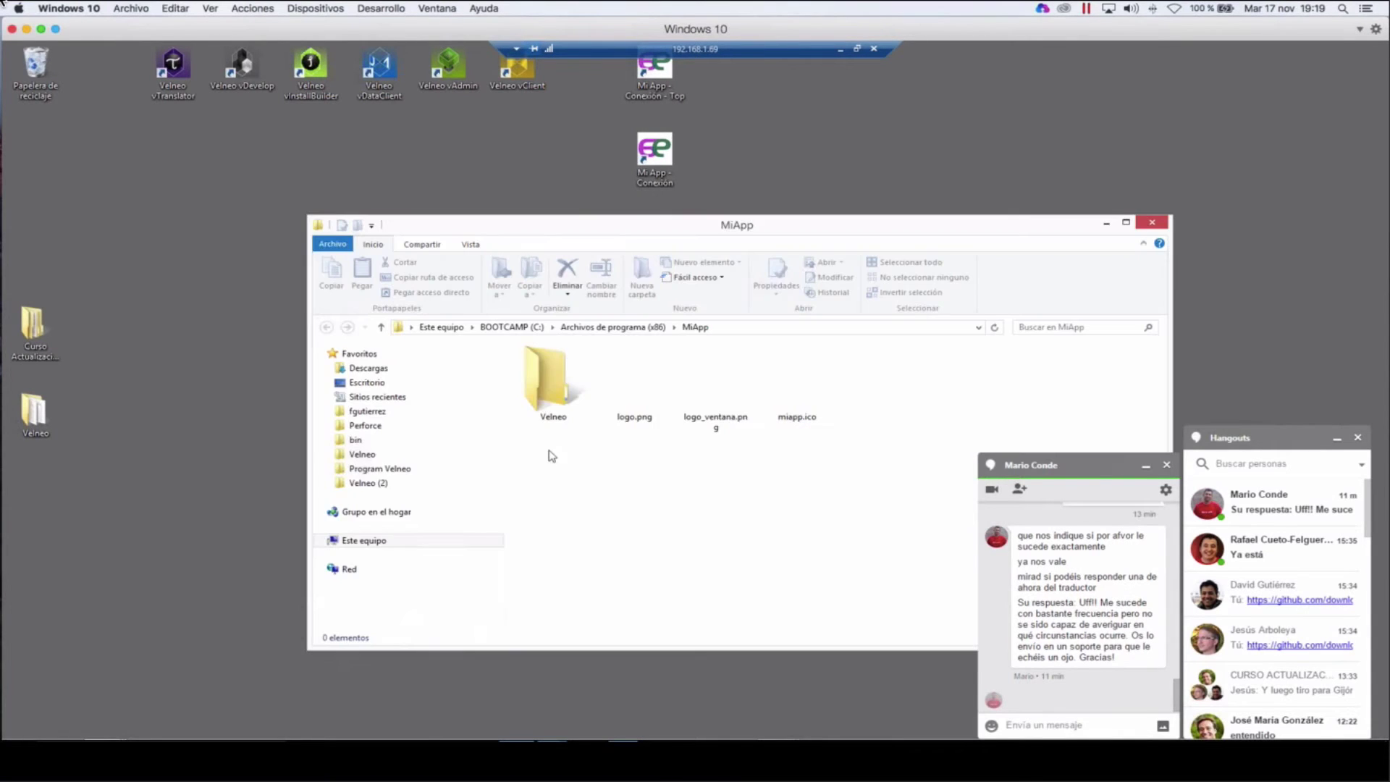
{"action": "double_click", "coordinate": [549, 380]}
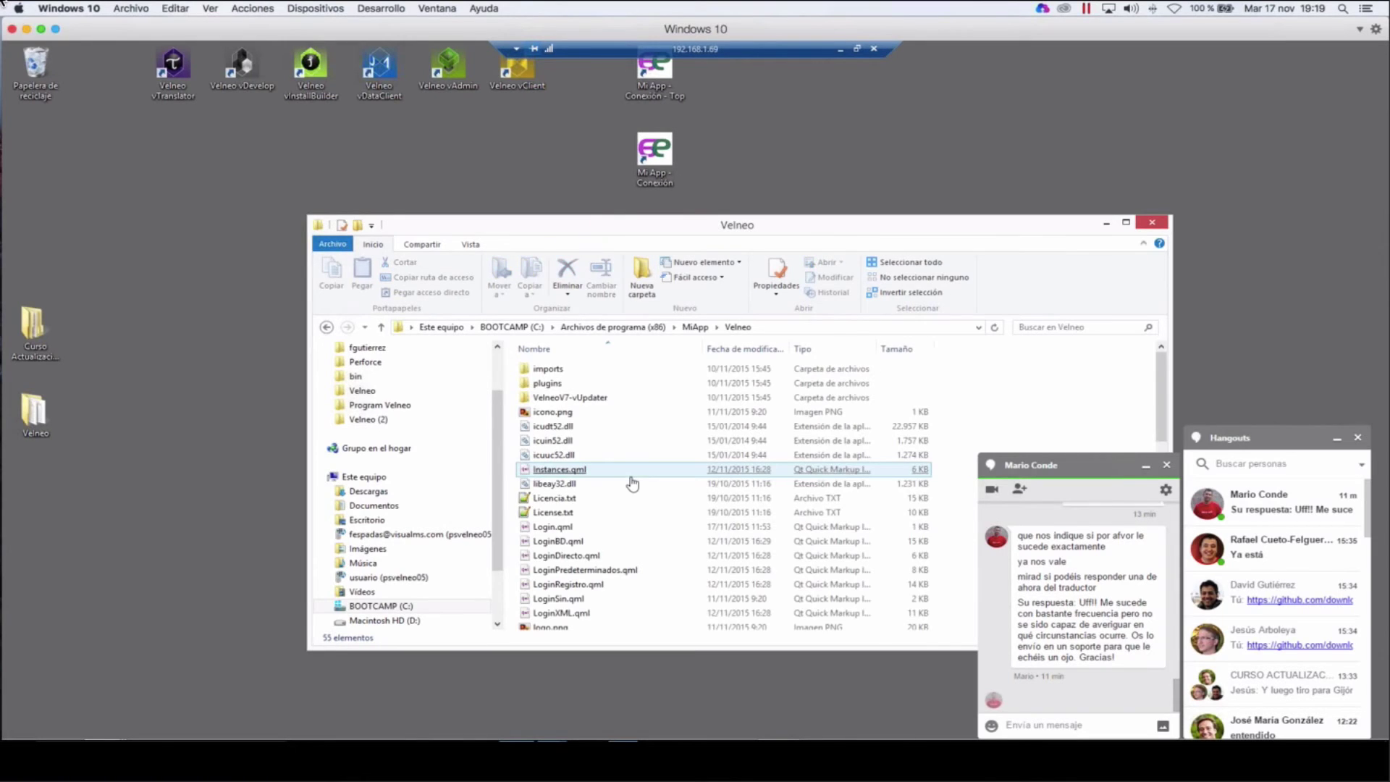
{"action": "right_click", "coordinate": [554, 530]}
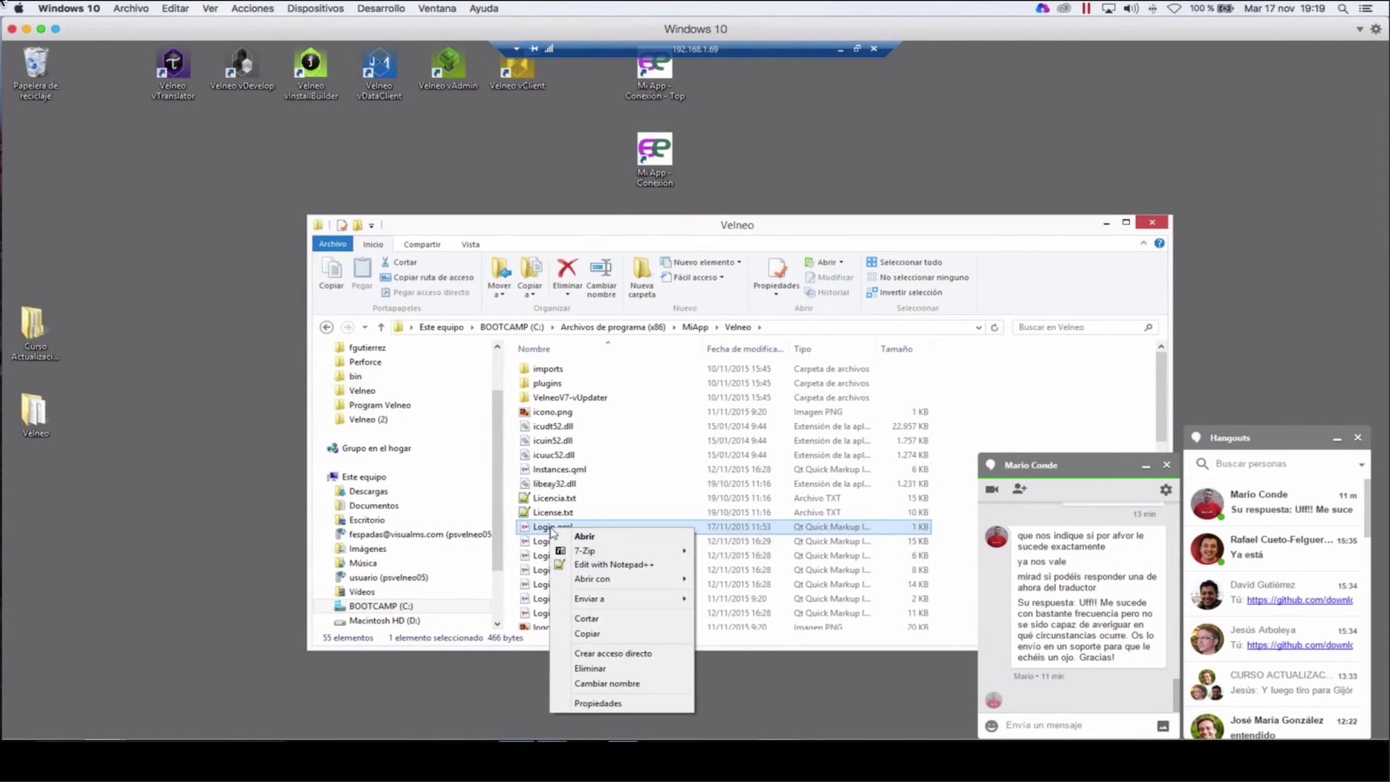
{"action": "left_click", "coordinate": [653, 565]}
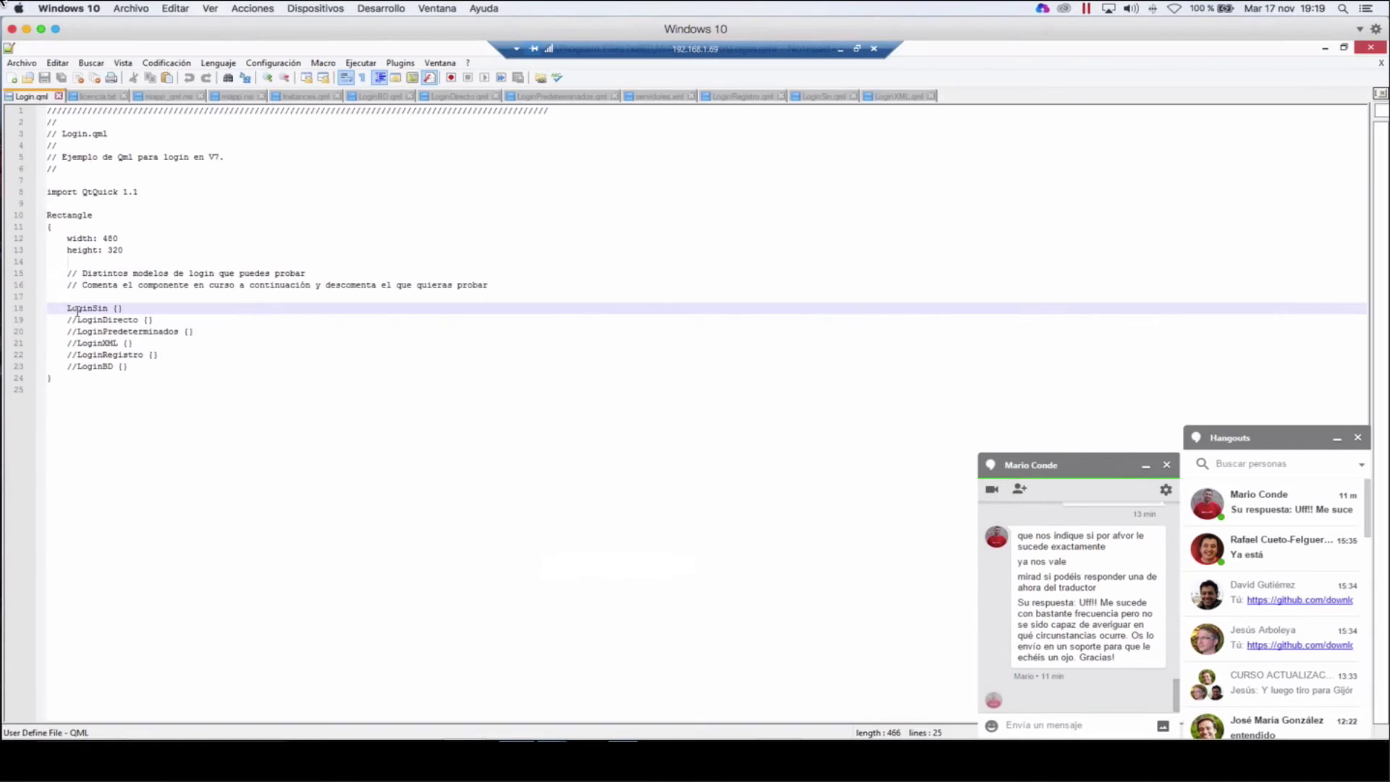
Step: Comment out the LoginSin component in Login.qml, uncomment LoginDirecto and save the file
{"action": "type", "text": "//"}
{"action": "key", "text": "Down"}
{"action": "key", "text": "BackSpace"}
{"action": "key", "text": "BackSpace"}
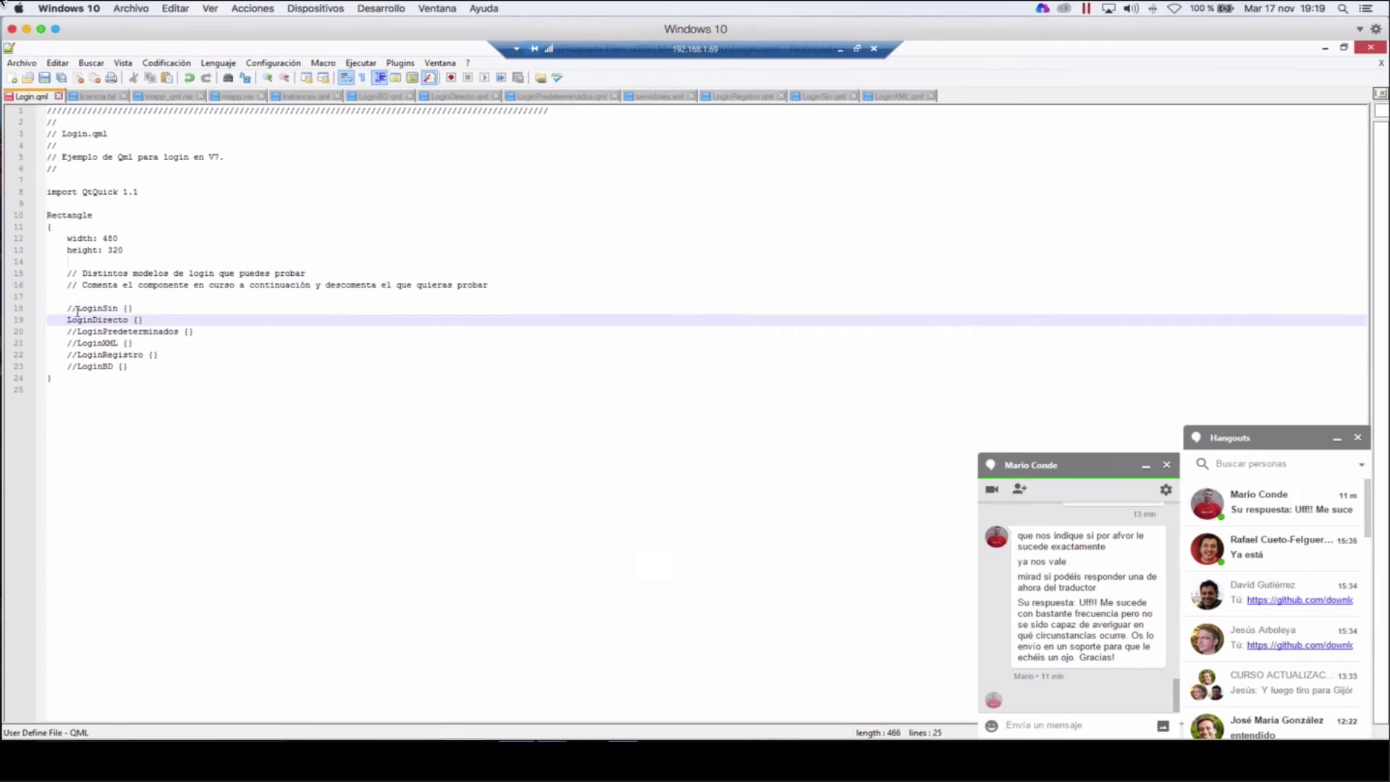
{"action": "left_click", "coordinate": [44, 78]}
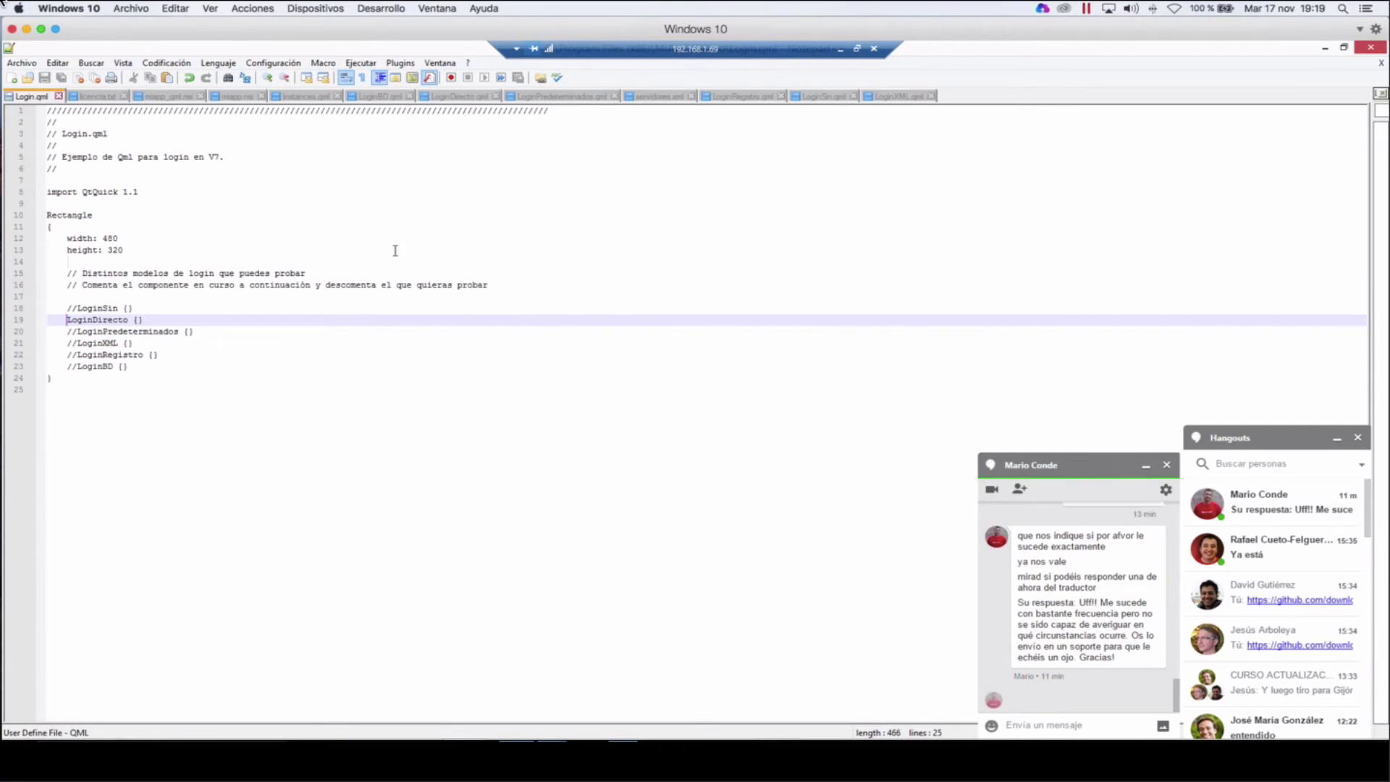
Step: Preview the LoginDirecto form through a Mi App connection shortcut and switch back to Notepad++ at LoginDirecto.qml
{"action": "left_click", "coordinate": [1327, 49]}
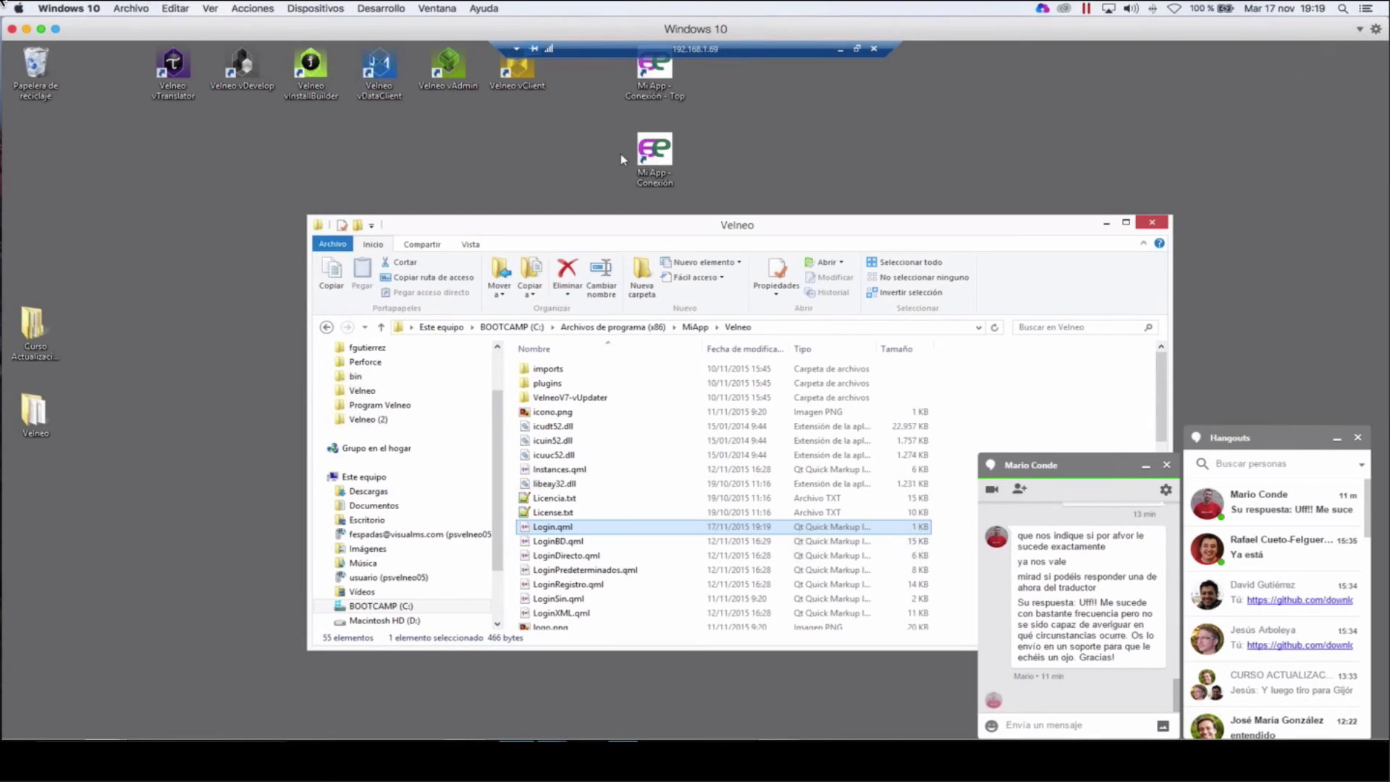
{"action": "double_click", "coordinate": [656, 152]}
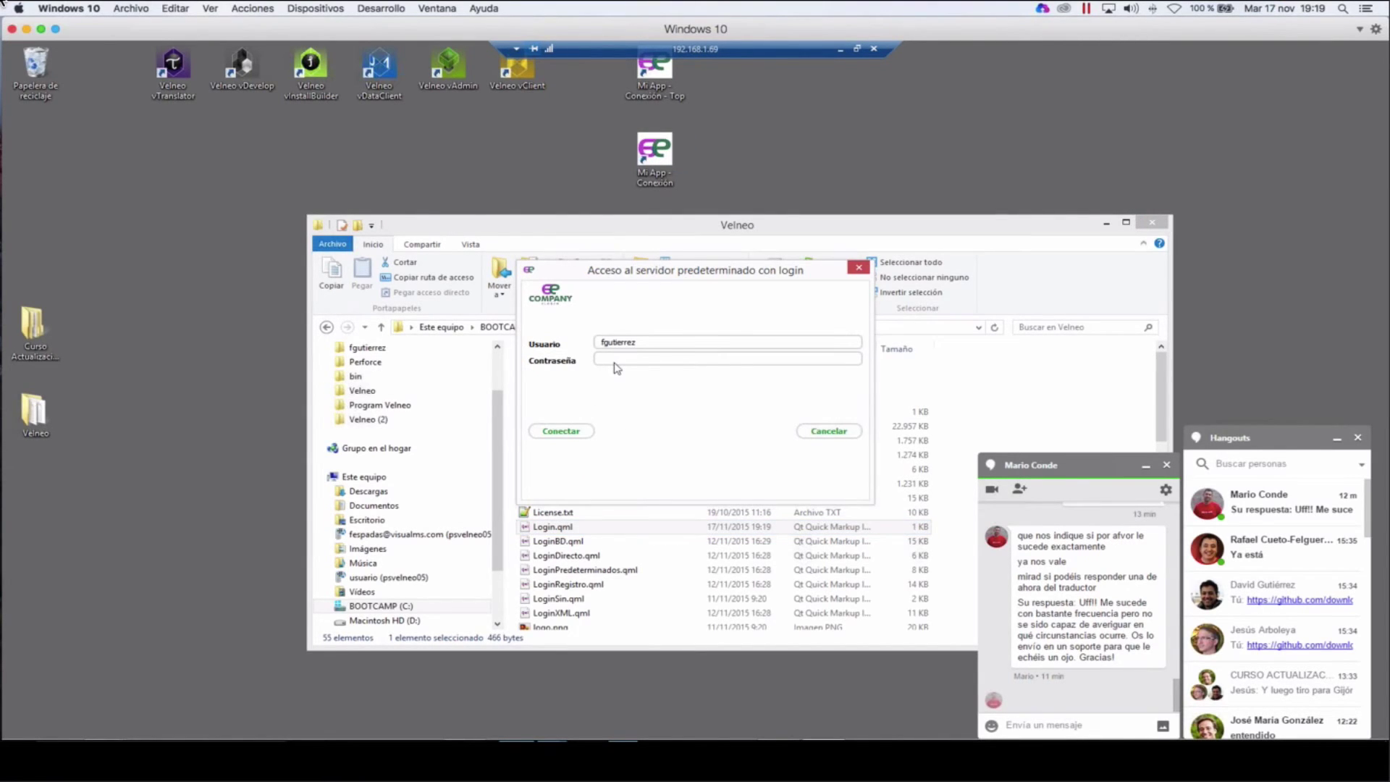
{"action": "left_click", "coordinate": [471, 726]}
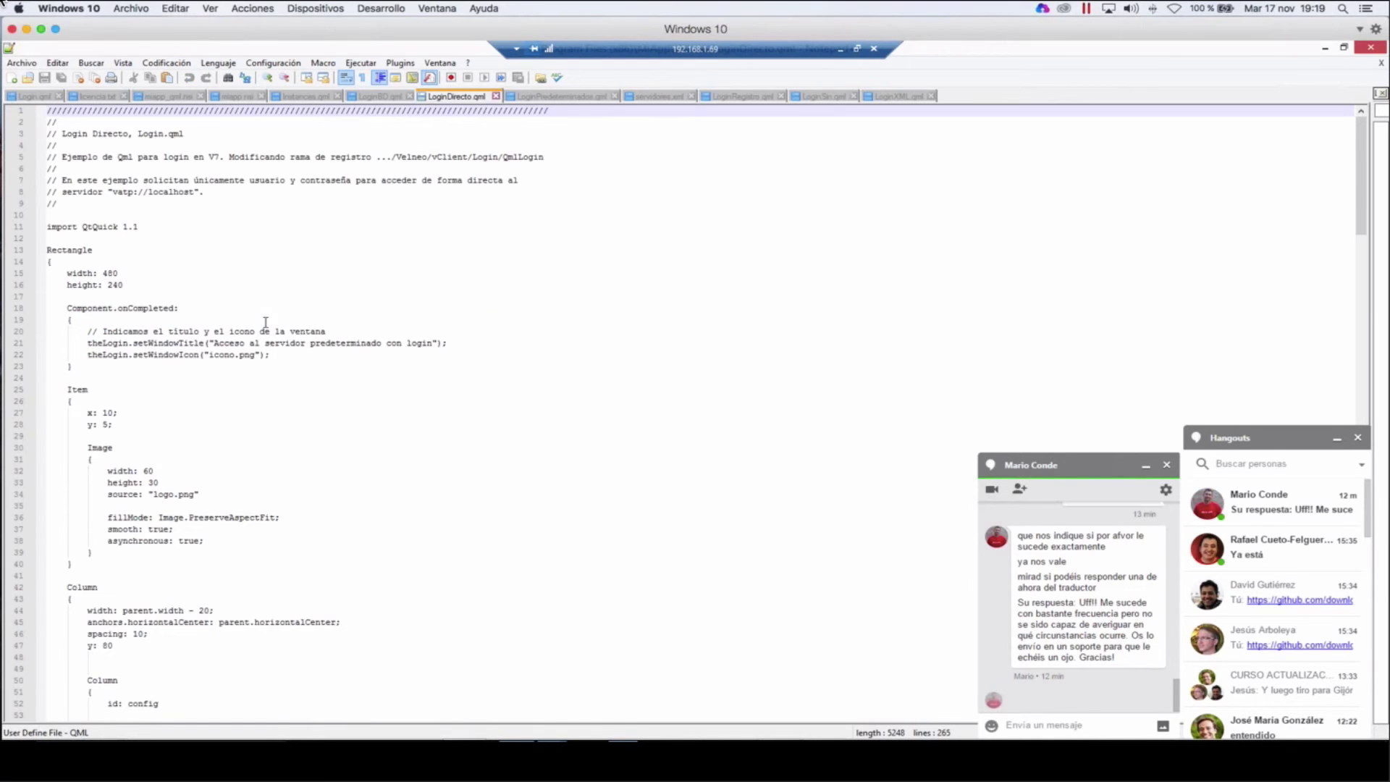
Step: Examine LoginDirecto.qml down to the Conectar button's onClicked code, highlighting setServer and userInput.text
{"action": "left_click", "coordinate": [265, 321]}
{"action": "scroll", "coordinate": [266, 322], "scroll_direction": "down", "scroll_amount": 2}
{"action": "scroll", "coordinate": [265, 322], "scroll_direction": "down", "scroll_amount": 5}
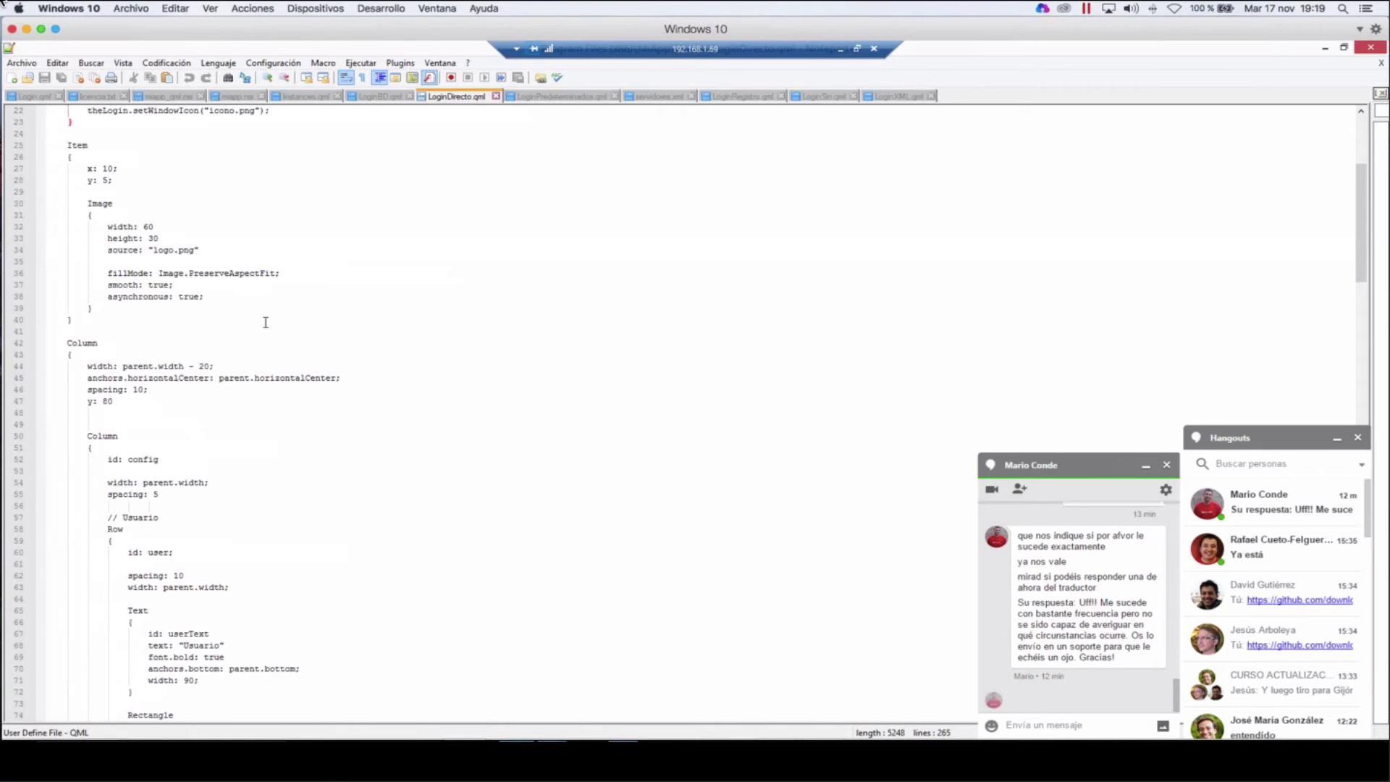
{"action": "scroll", "coordinate": [265, 322], "scroll_direction": "down", "scroll_amount": 6}
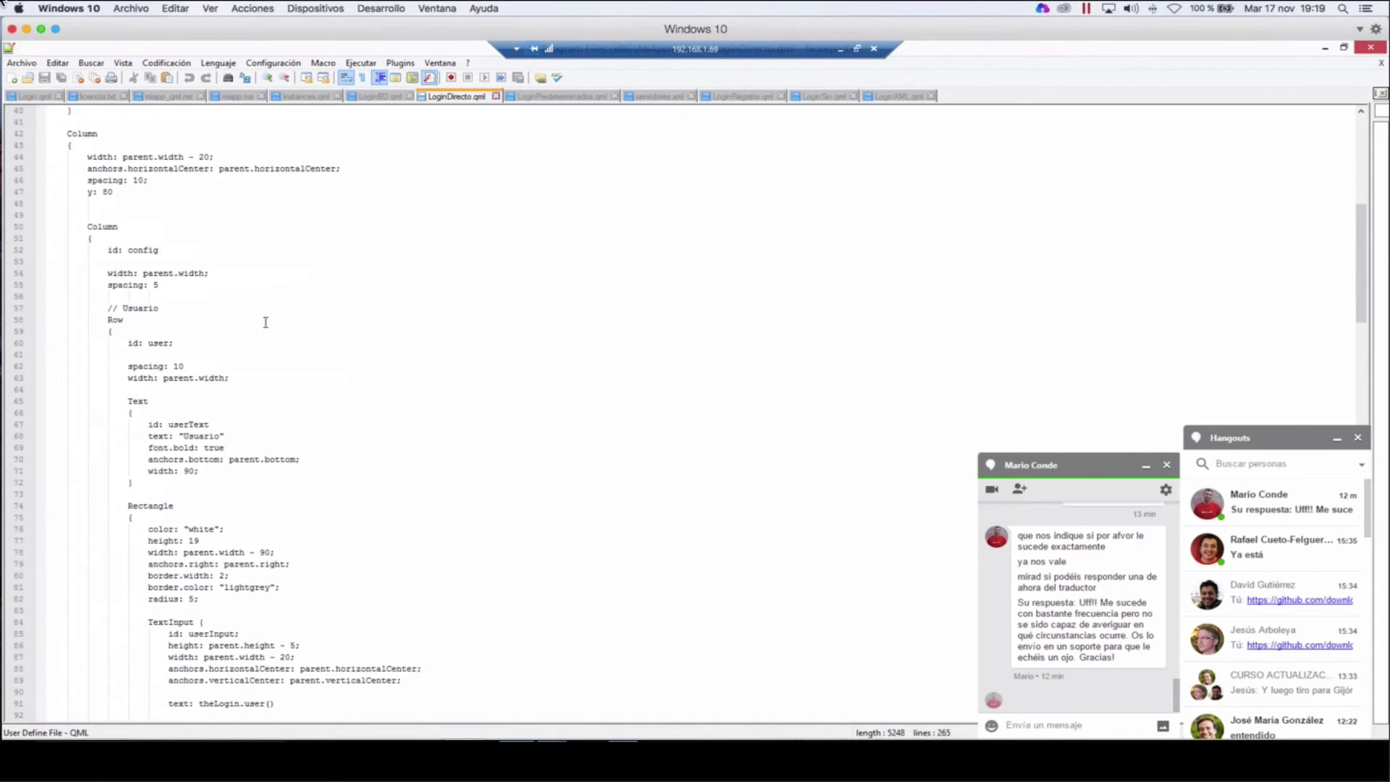
{"action": "scroll", "coordinate": [266, 322], "scroll_direction": "down", "scroll_amount": 15}
{"action": "scroll", "coordinate": [265, 323], "scroll_direction": "down", "scroll_amount": 20}
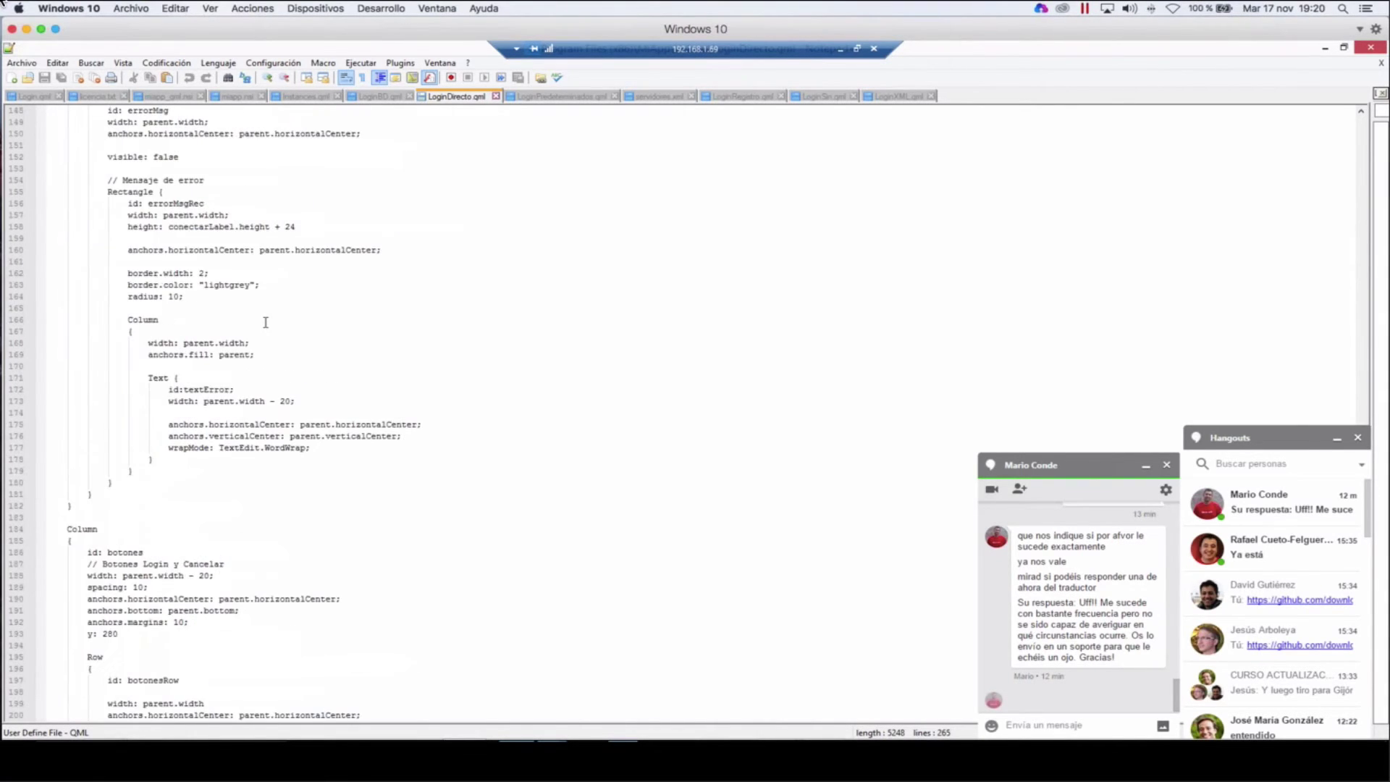
{"action": "scroll", "coordinate": [266, 322], "scroll_direction": "down", "scroll_amount": 15}
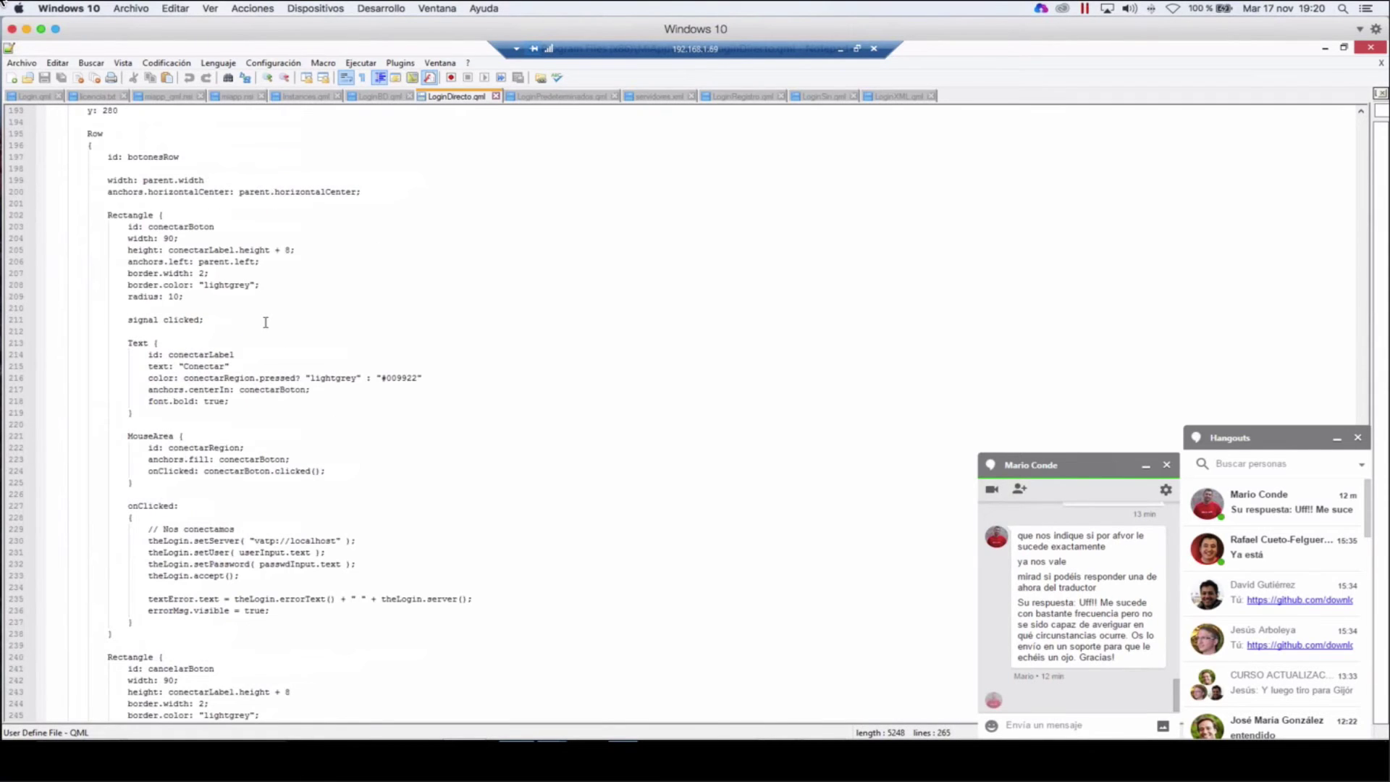
{"action": "scroll", "coordinate": [215, 506], "scroll_direction": "down", "scroll_amount": 1}
{"action": "double_click", "coordinate": [216, 506]}
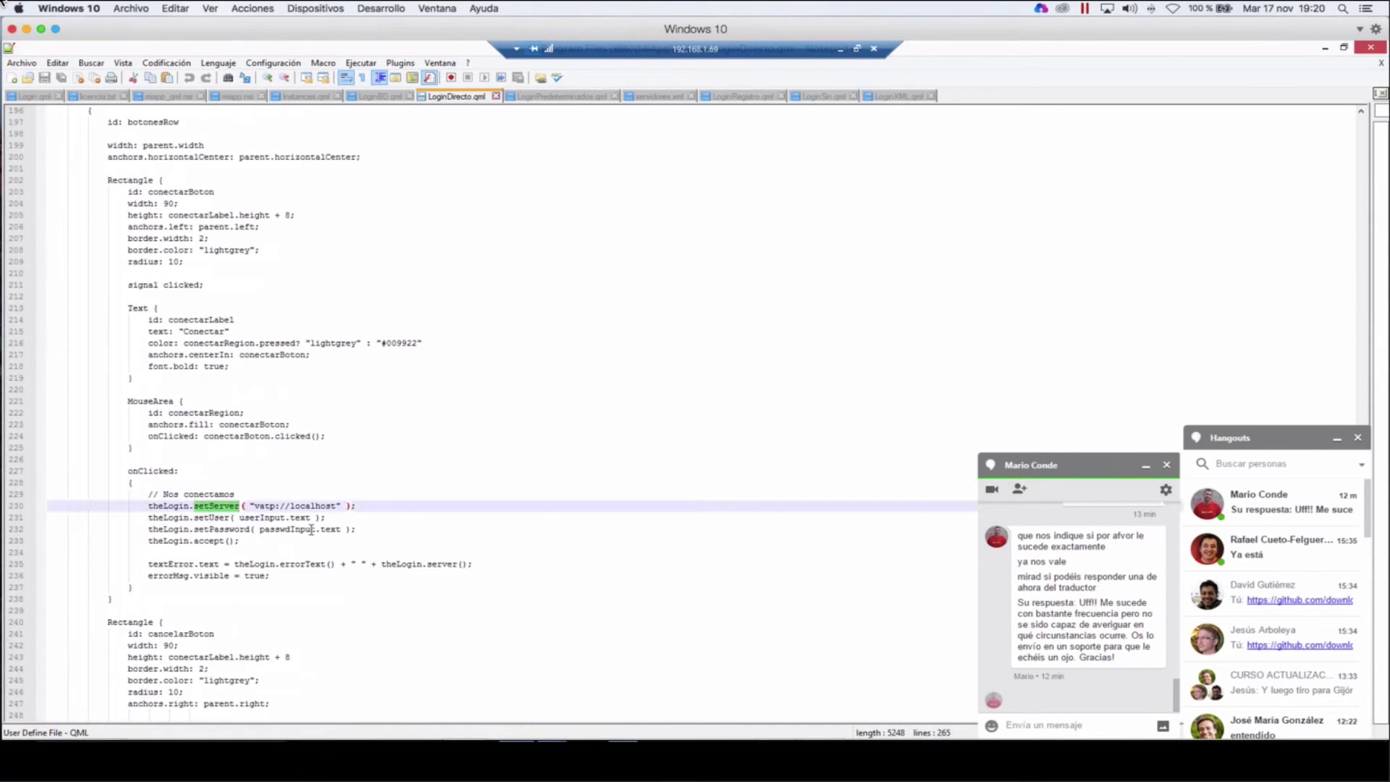
{"action": "left_click_drag", "start_coordinate": [240, 517], "coordinate": [309, 520]}
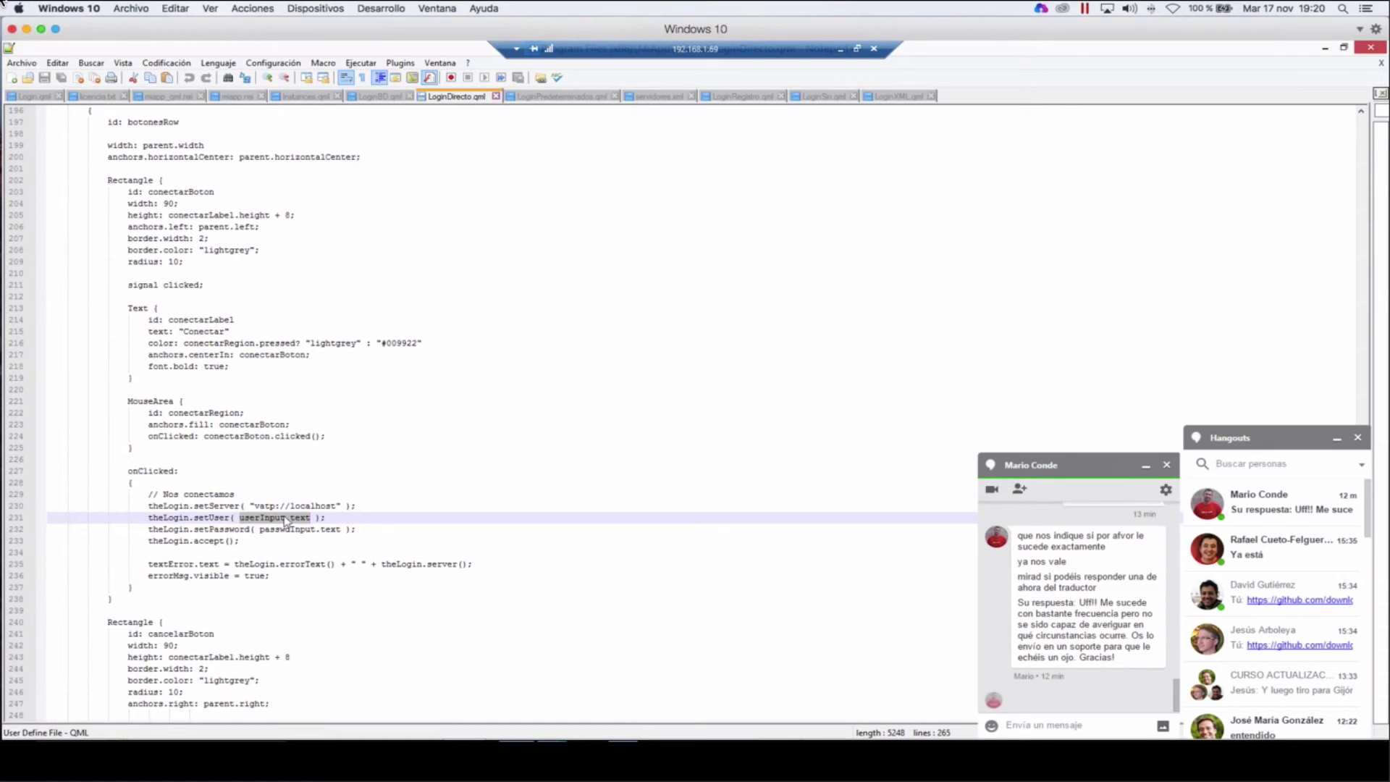
Step: Clear the Hangouts chat windows off the screen and quit Google Chrome's background process
{"action": "left_click", "coordinate": [1148, 465]}
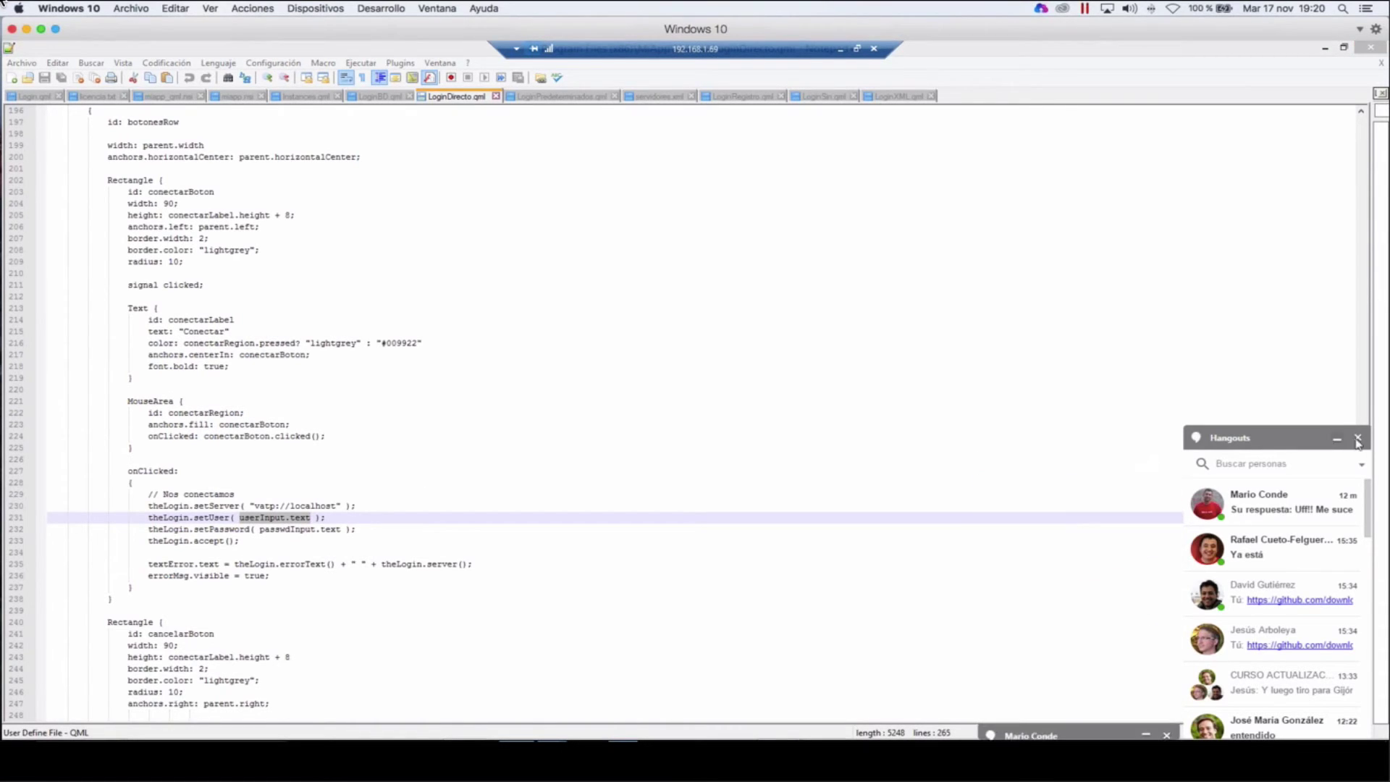
{"action": "left_click", "coordinate": [1358, 440]}
{"action": "mouse_move", "coordinate": [1245, 730]}
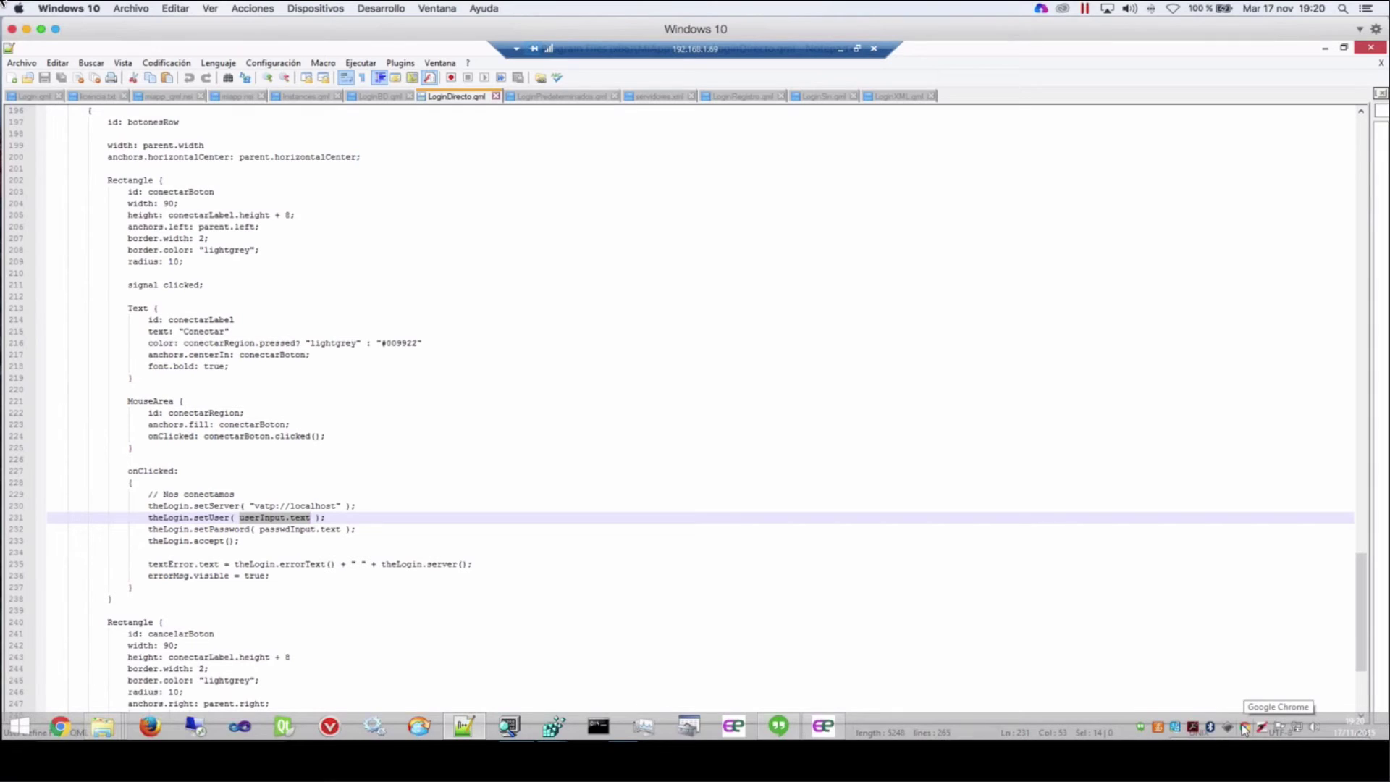
{"action": "right_click", "coordinate": [1244, 729]}
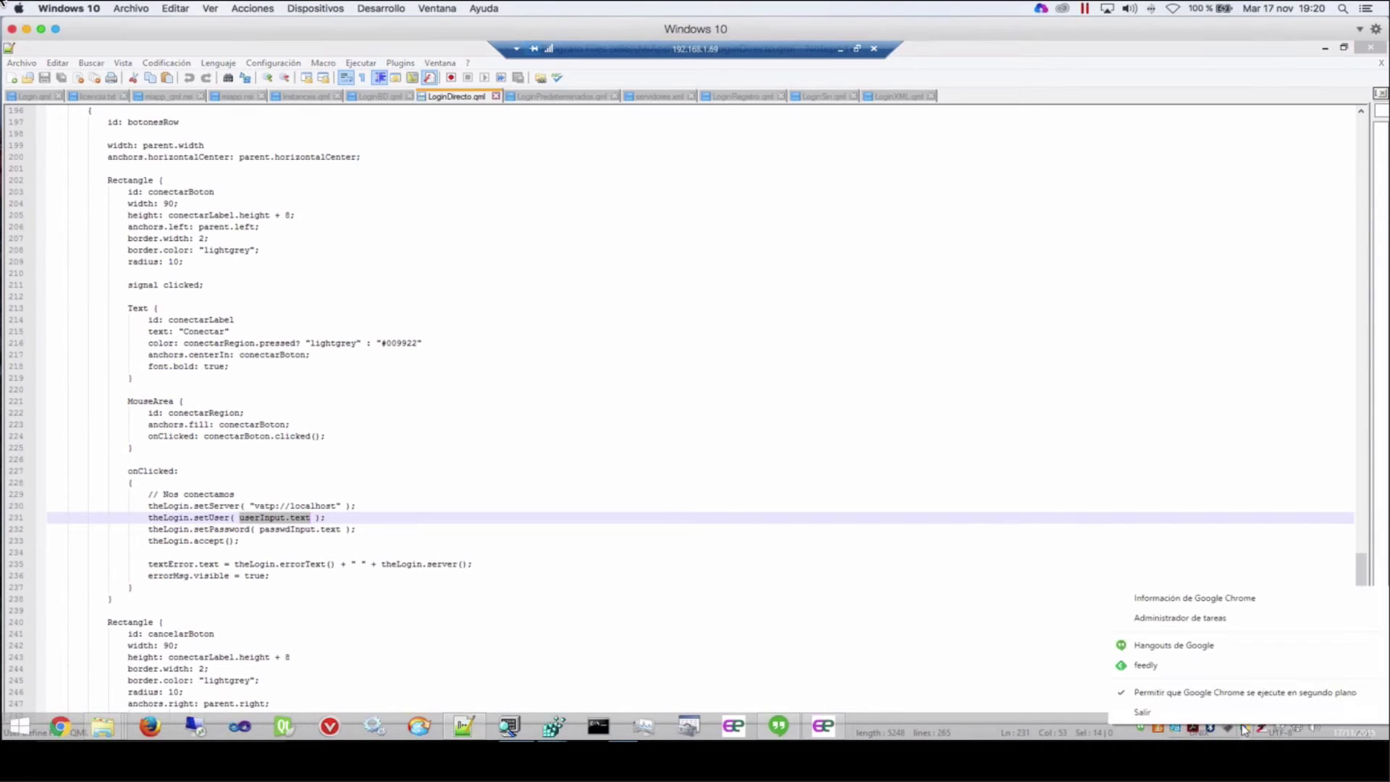
{"action": "left_click", "coordinate": [1231, 714]}
Step: Highlight the setServer, setUser and setPassword lines in the onClicked code of LoginDirecto.qml
{"action": "left_click", "coordinate": [761, 473]}
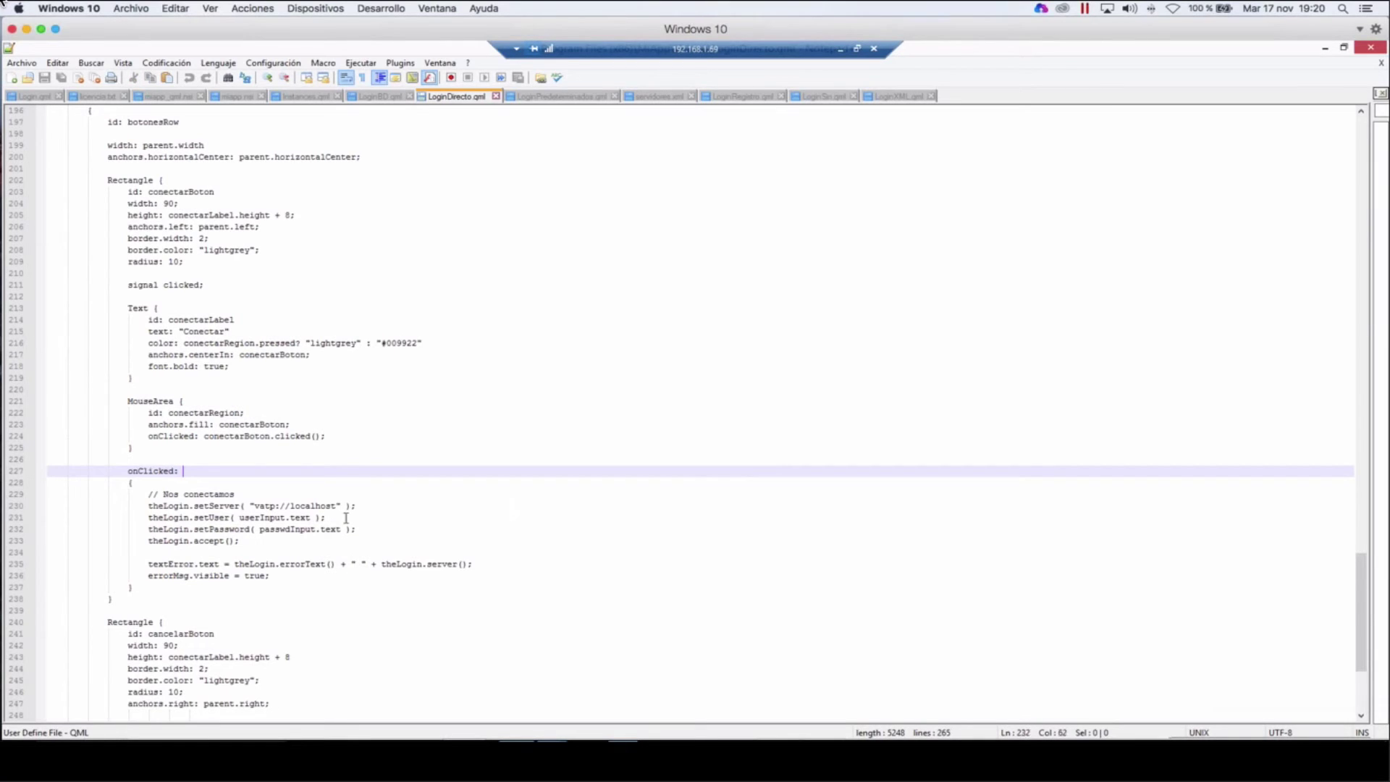
{"action": "left_click_drag", "start_coordinate": [356, 529], "coordinate": [232, 506]}
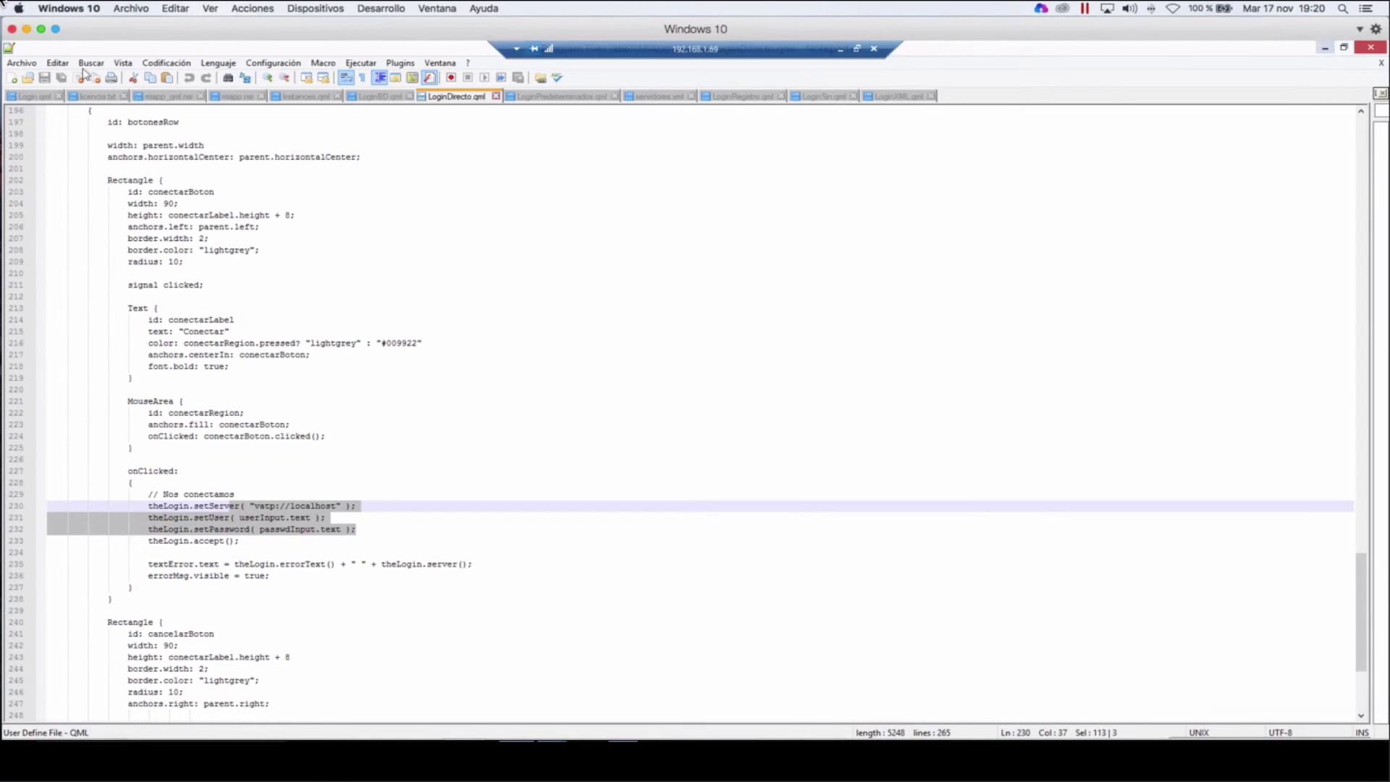
Step: Comment out LoginDirecto in Login.qml, uncomment LoginPredeterminados and save the file
{"action": "left_click", "coordinate": [27, 97]}
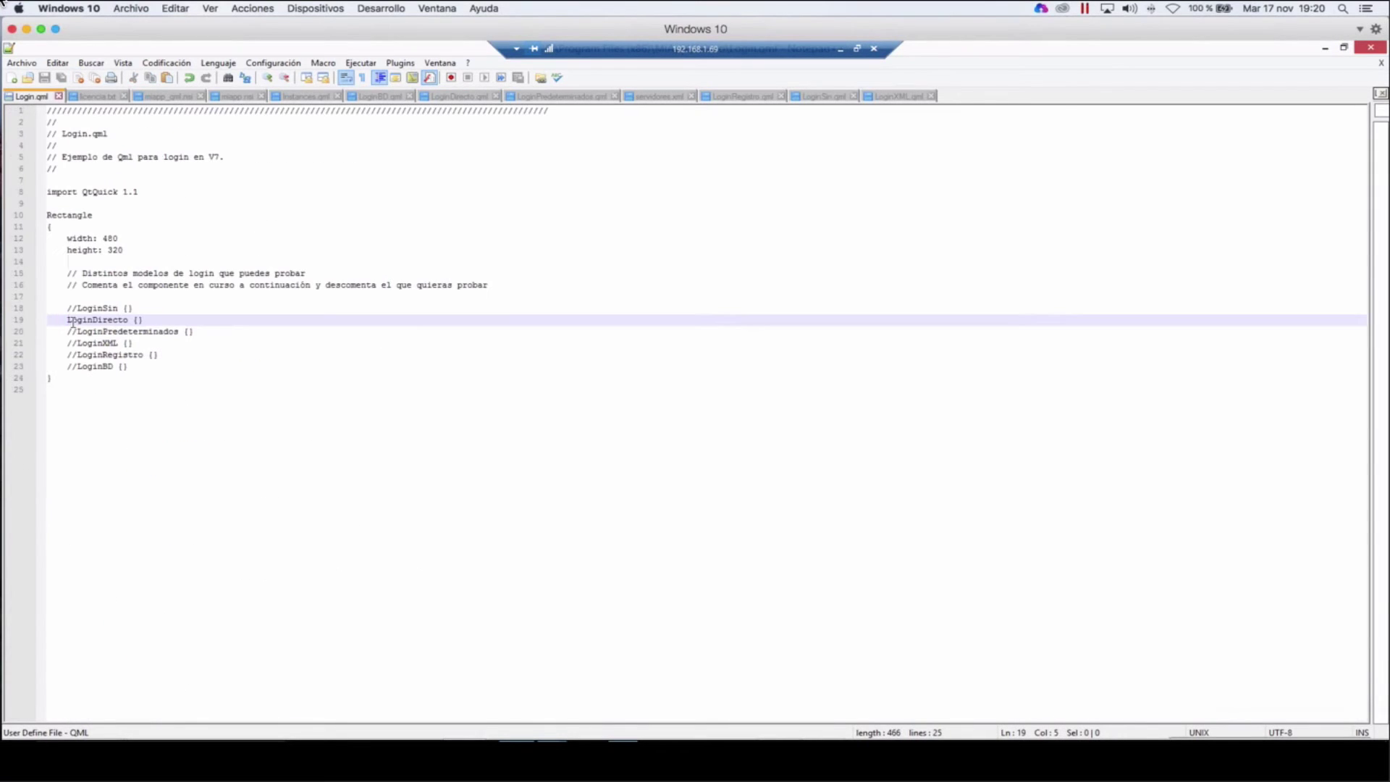
{"action": "type", "text": "//"}
{"action": "key", "text": "Down"}
{"action": "key", "text": "BackSpace"}
{"action": "key", "text": "BackSpace"}
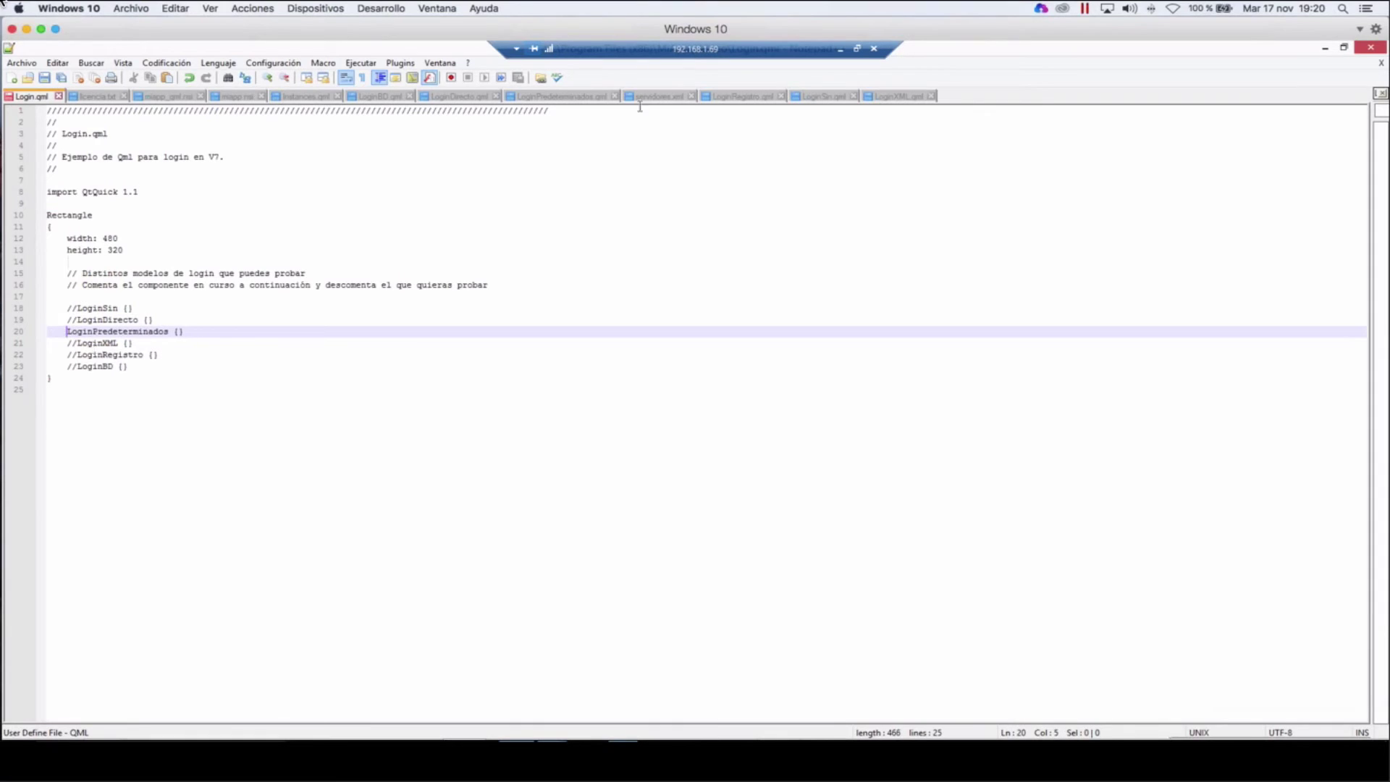
Step: Minimise the editor and folder windows, preview the predefined-servers login form and select the vatp://localhost server
{"action": "left_click", "coordinate": [1325, 51]}
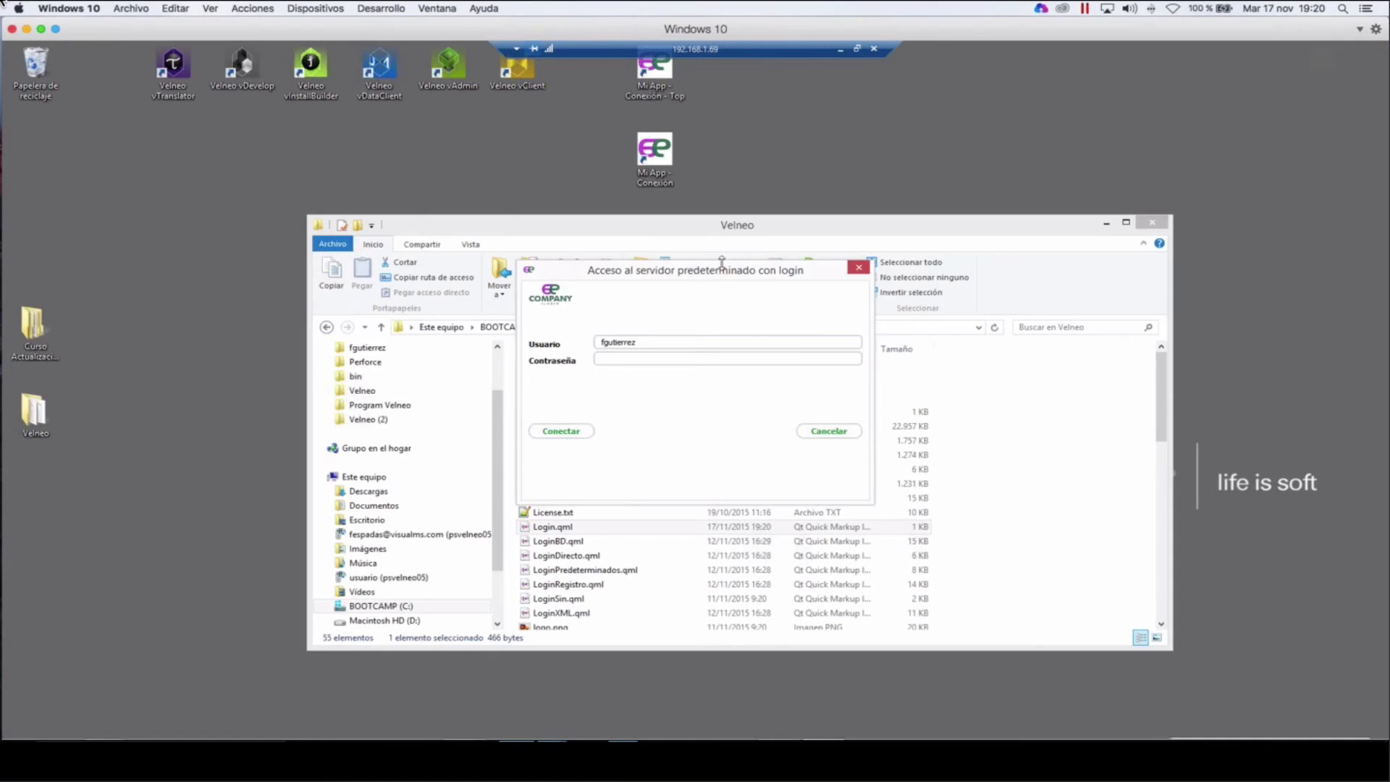
{"action": "left_click", "coordinate": [1106, 224]}
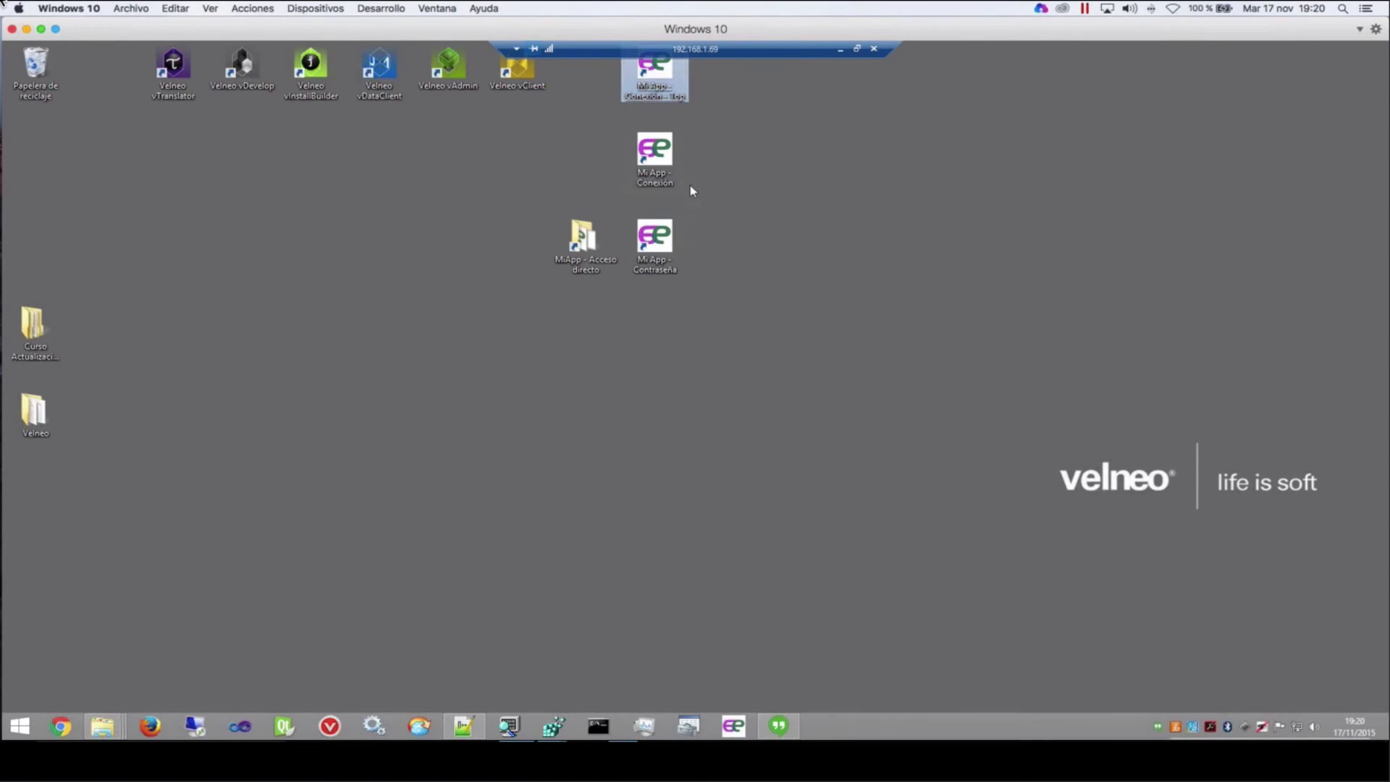
{"action": "left_click", "coordinate": [708, 345]}
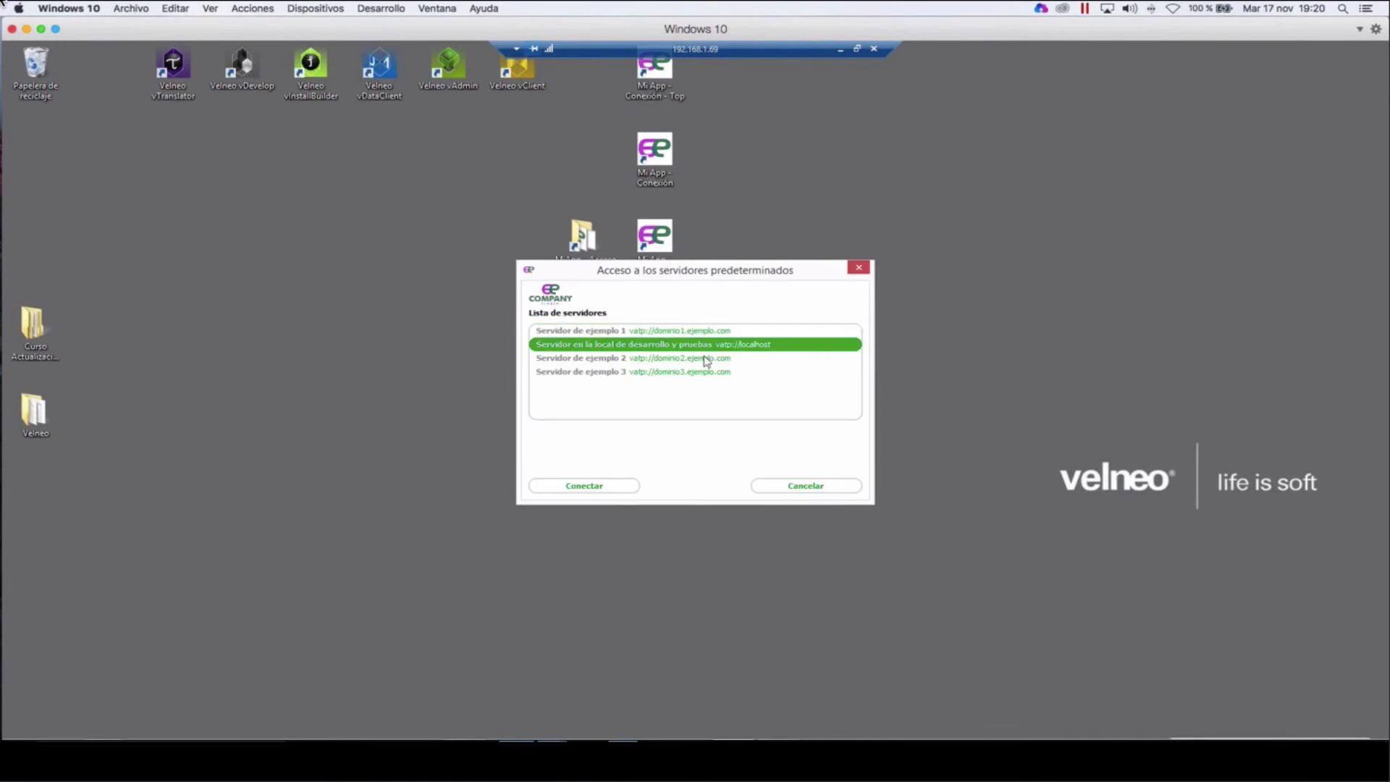
Step: Select Servidor de ejemplo 3 in the login form and highlight the ListModel server entries in LoginPredeterminados.qml in Notepad++
{"action": "left_click", "coordinate": [681, 371]}
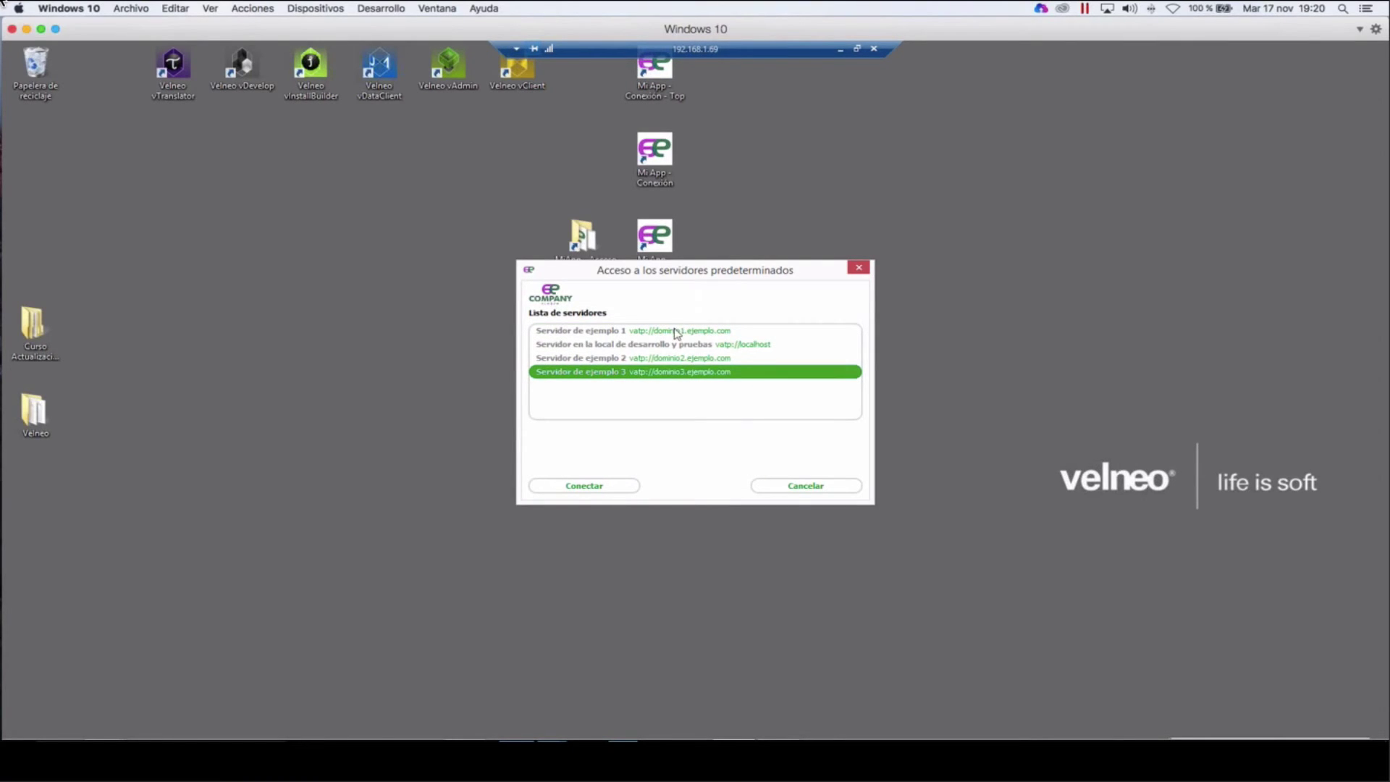
{"action": "mouse_move", "coordinate": [616, 737]}
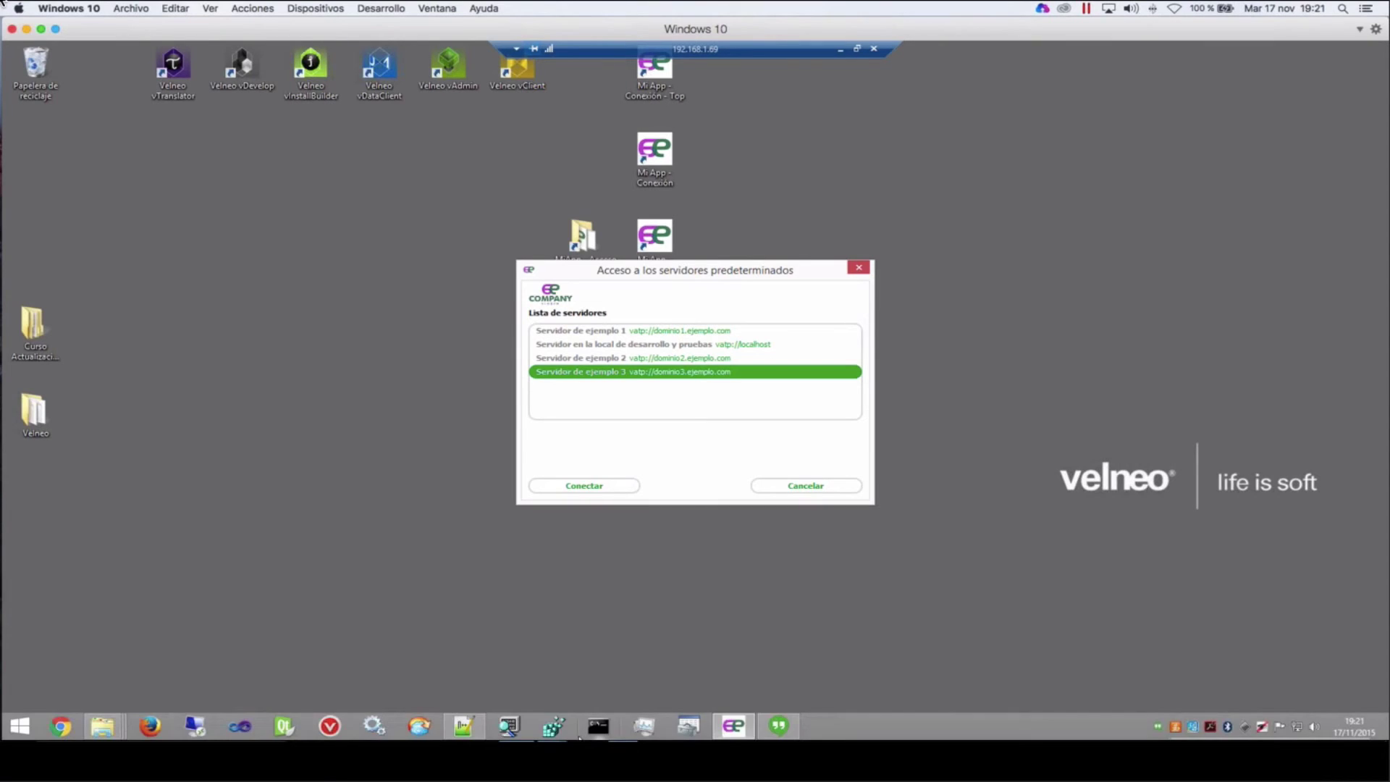
{"action": "left_click", "coordinate": [462, 727]}
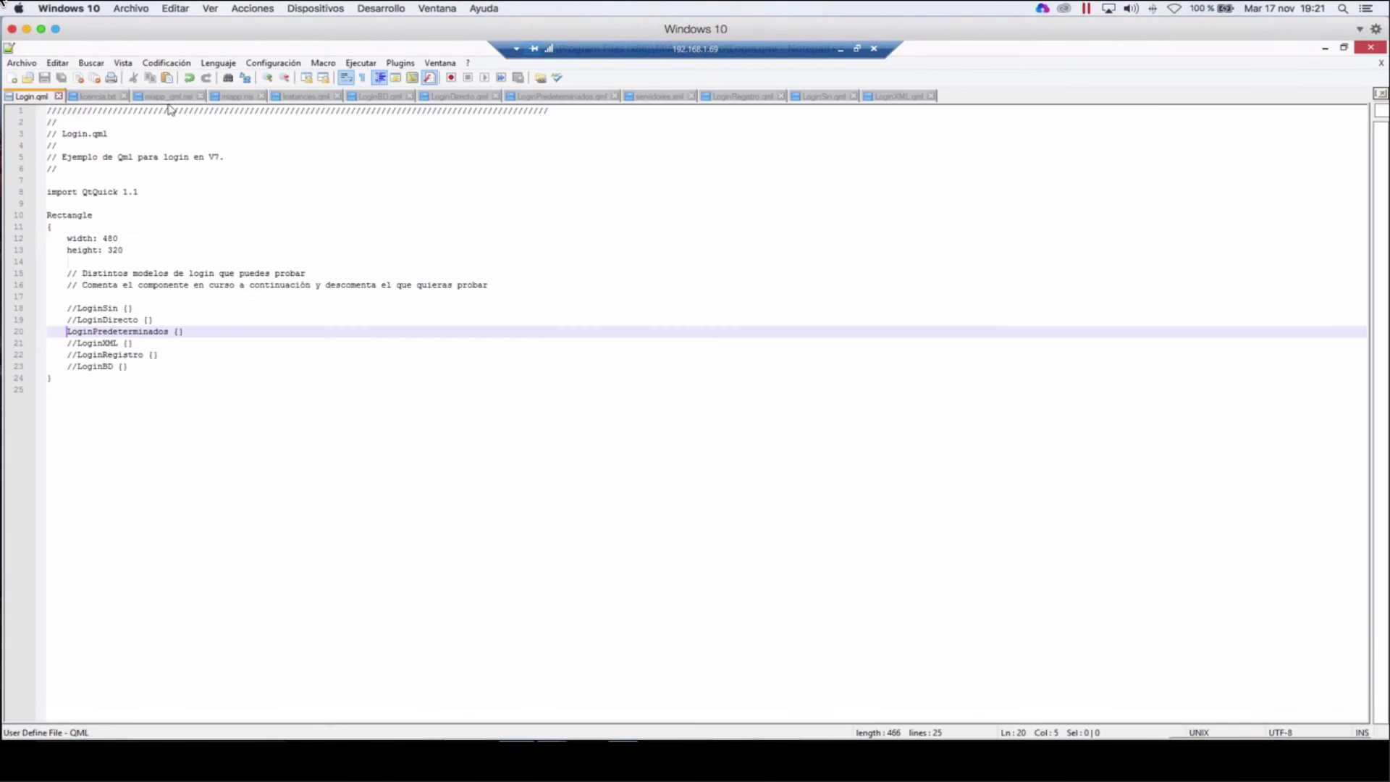
{"action": "left_click", "coordinate": [547, 97]}
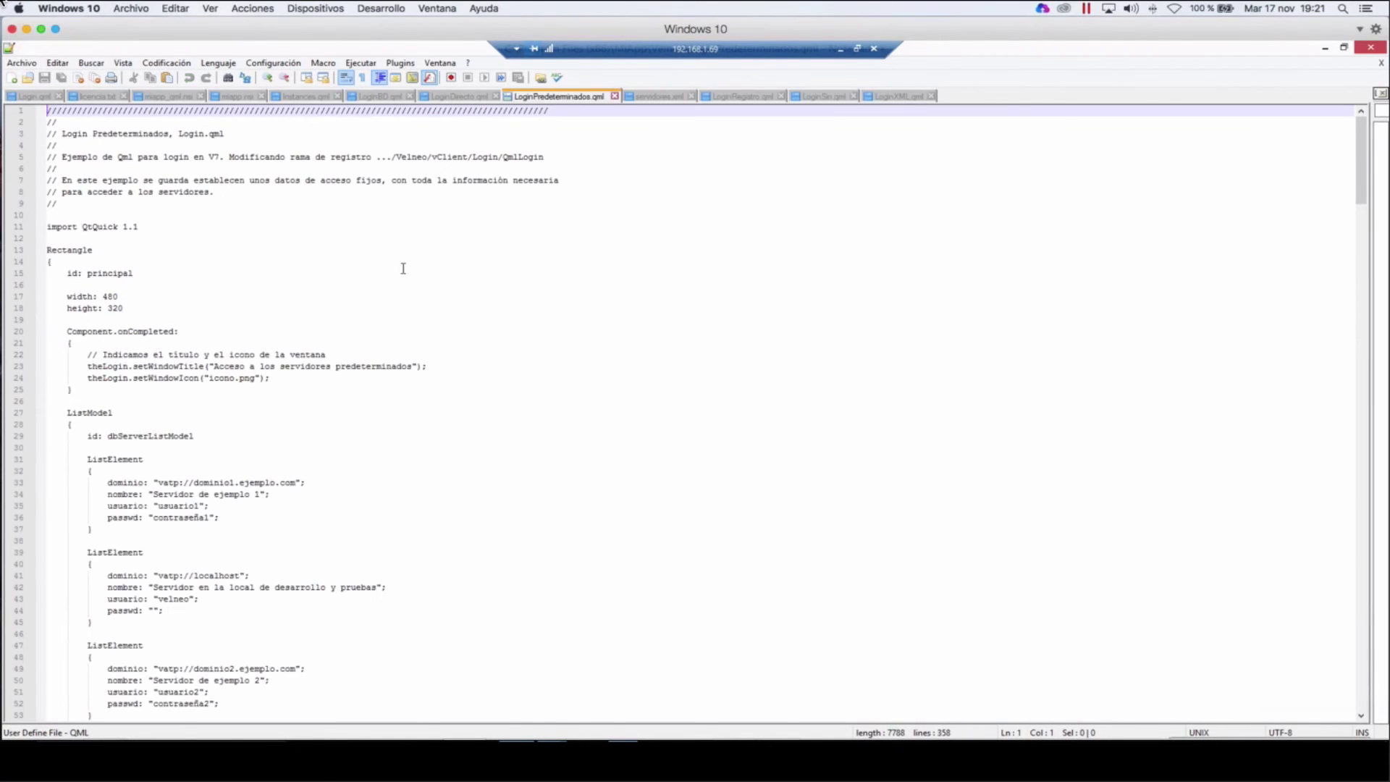
{"action": "scroll", "coordinate": [403, 269], "scroll_direction": "down", "scroll_amount": 1}
{"action": "left_click_drag", "start_coordinate": [67, 378], "coordinate": [234, 670]}
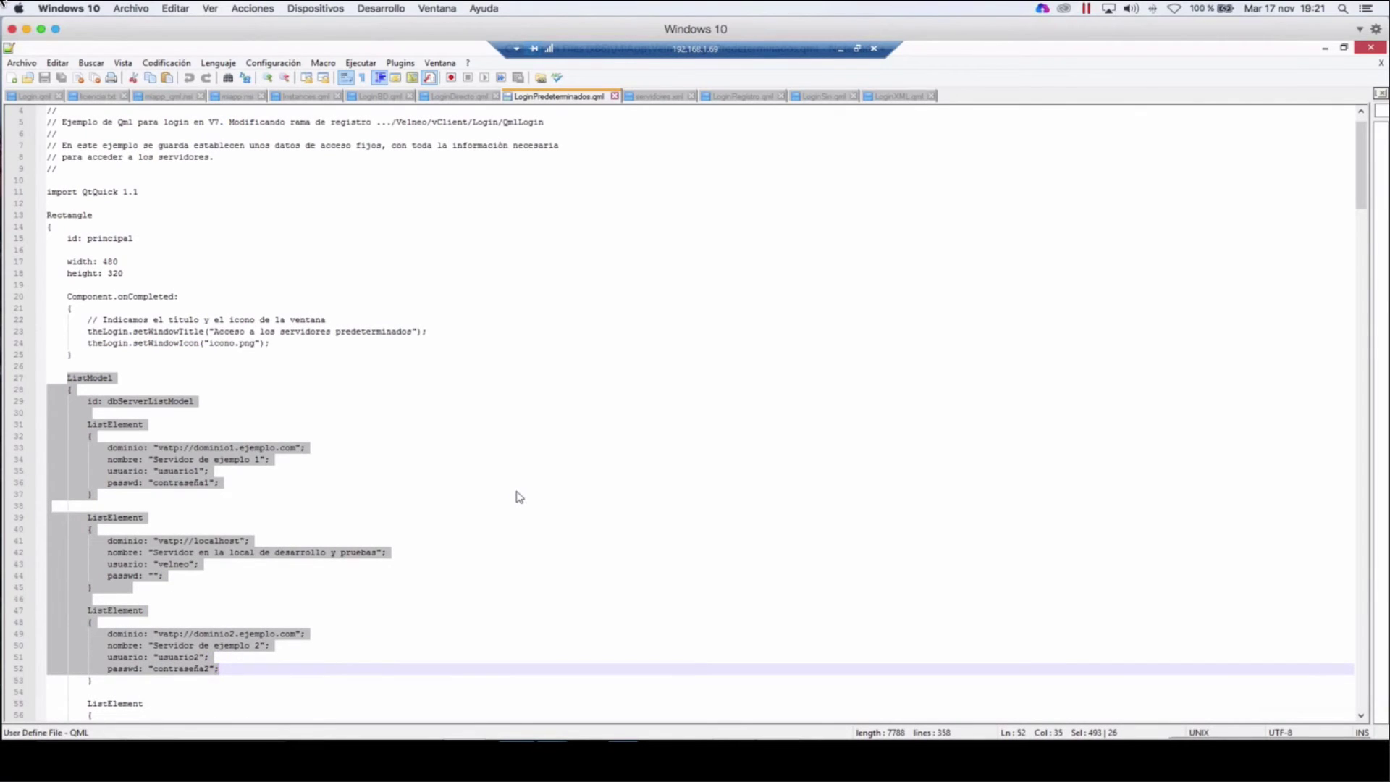
{"action": "left_click", "coordinate": [484, 482]}
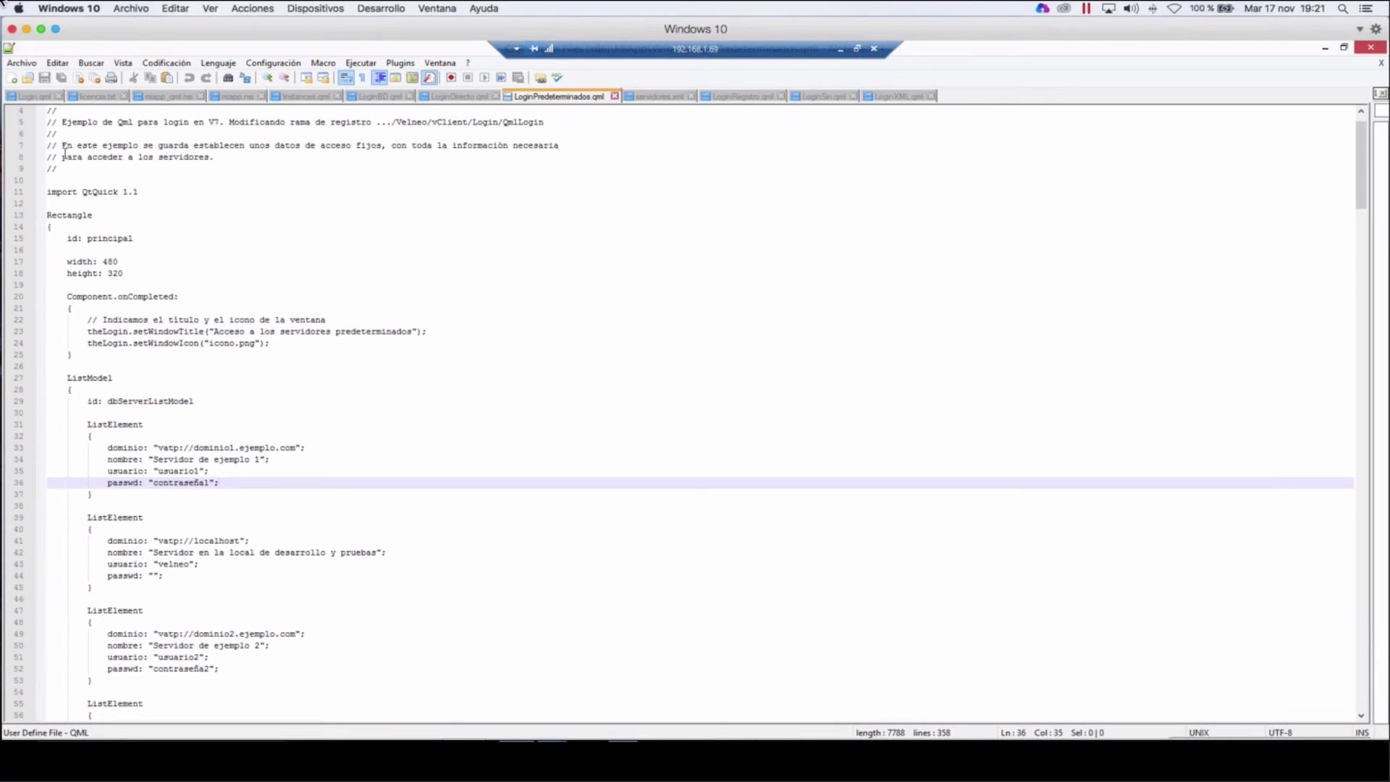
Step: Comment out LoginPredeterminados in Login.qml, uncomment LoginXML and save the file
{"action": "left_click", "coordinate": [31, 97]}
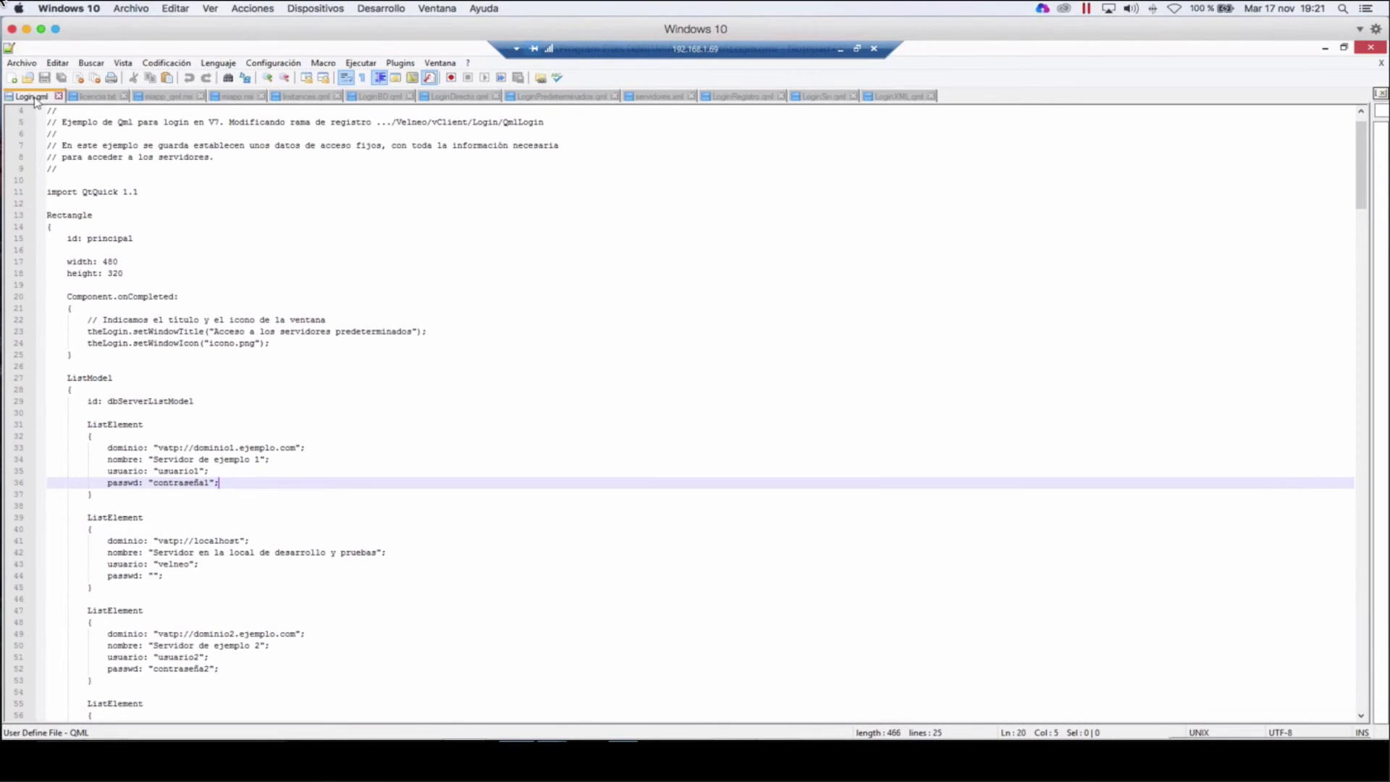
{"action": "key", "text": "Down"}
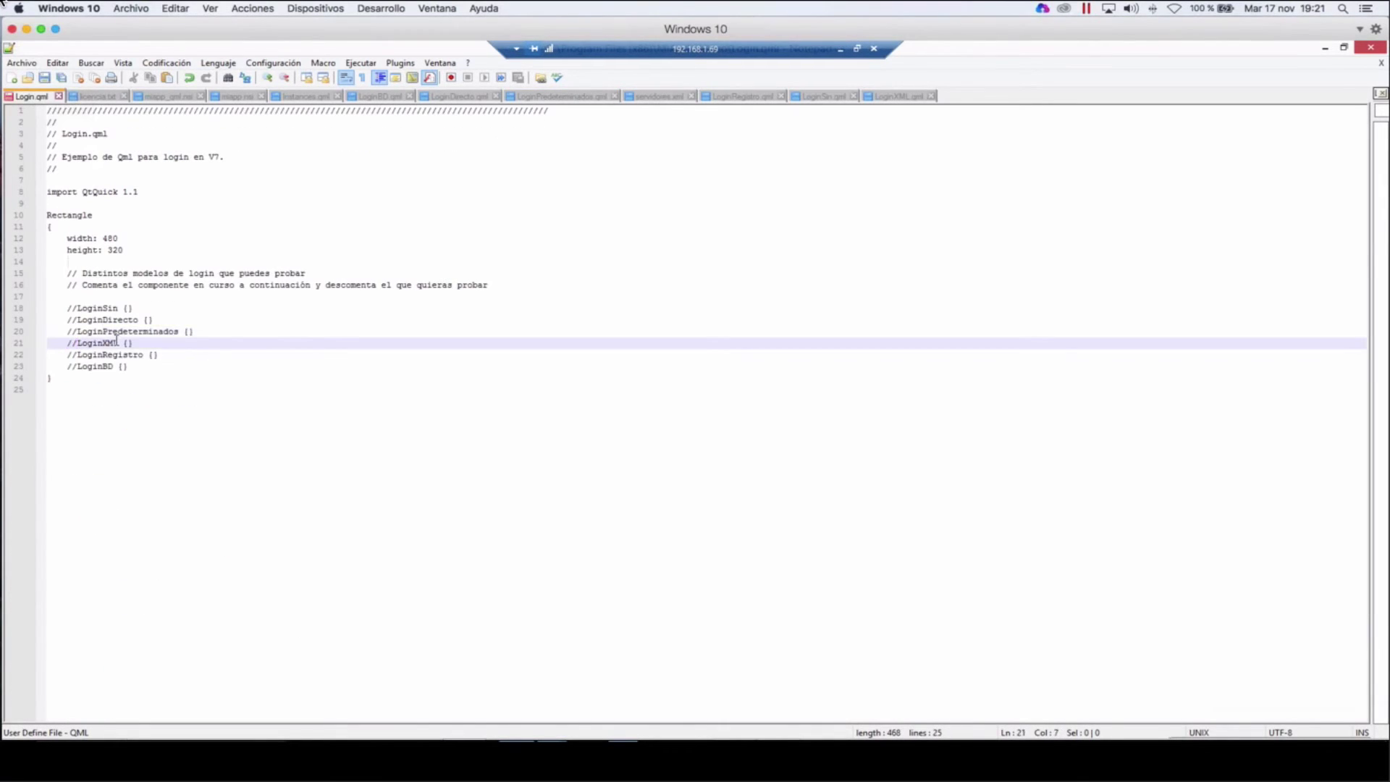
{"action": "key", "text": "BackSpace"}
{"action": "key", "text": "BackSpace"}
Step: Highlight the XmlListModel block in LoginXML.qml and the third server's data lines in servidores.xml
{"action": "left_click", "coordinate": [898, 97]}
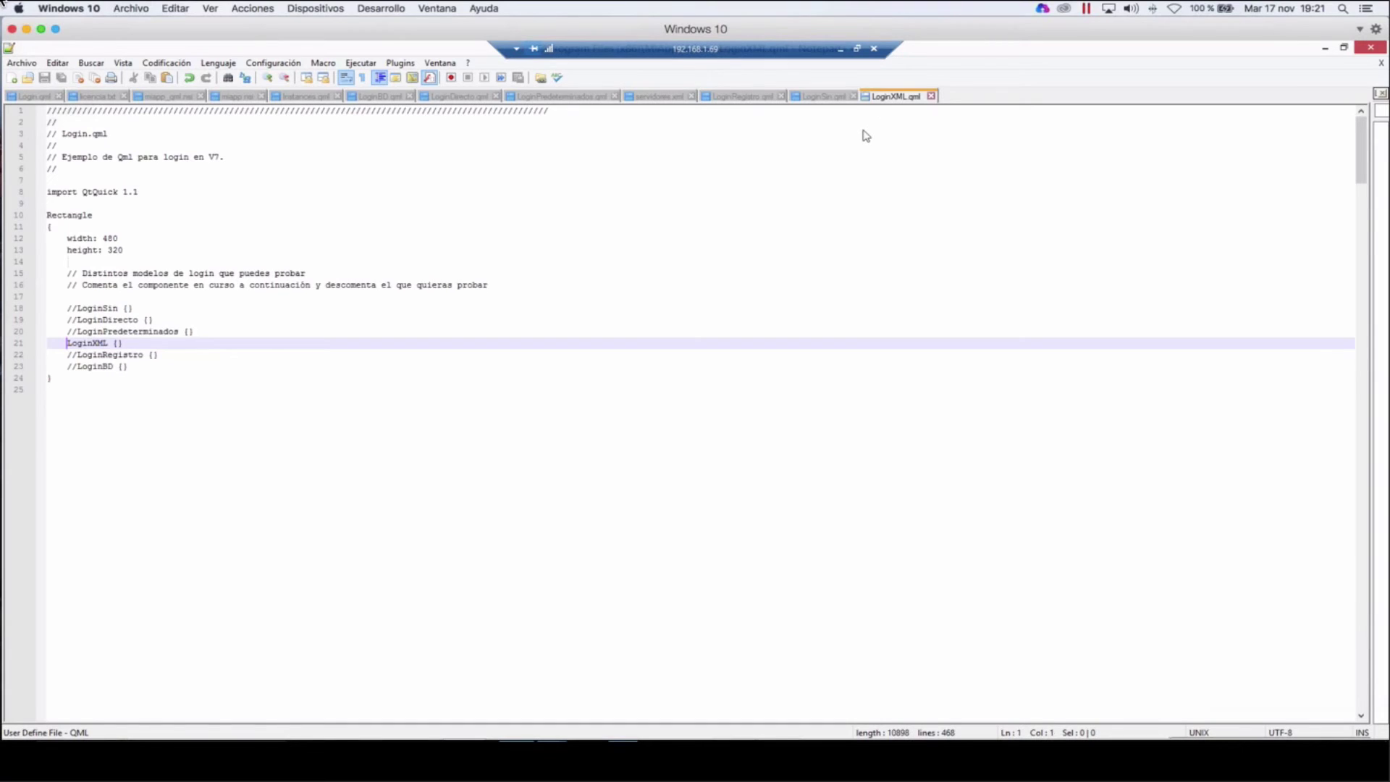
{"action": "left_click_drag", "start_coordinate": [65, 331], "coordinate": [72, 472]}
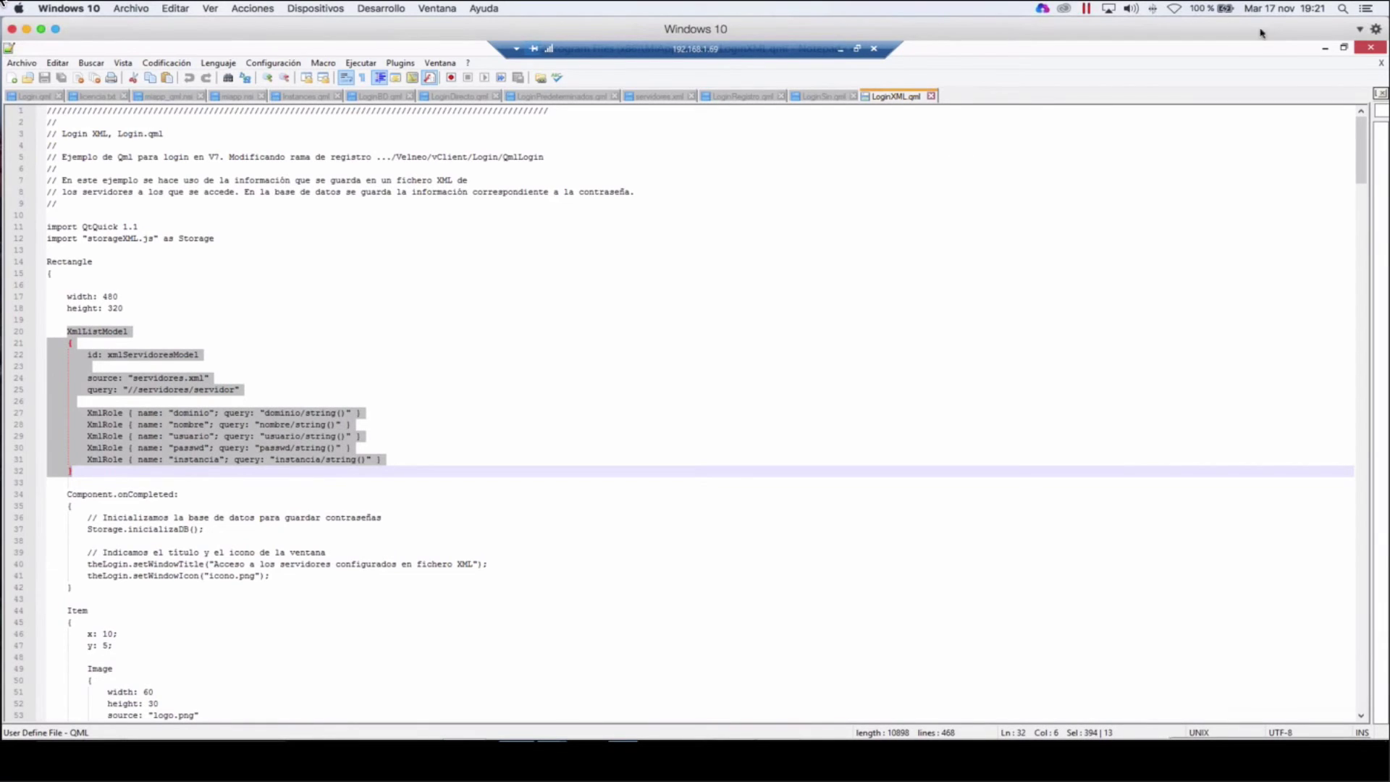
{"action": "left_click", "coordinate": [659, 97]}
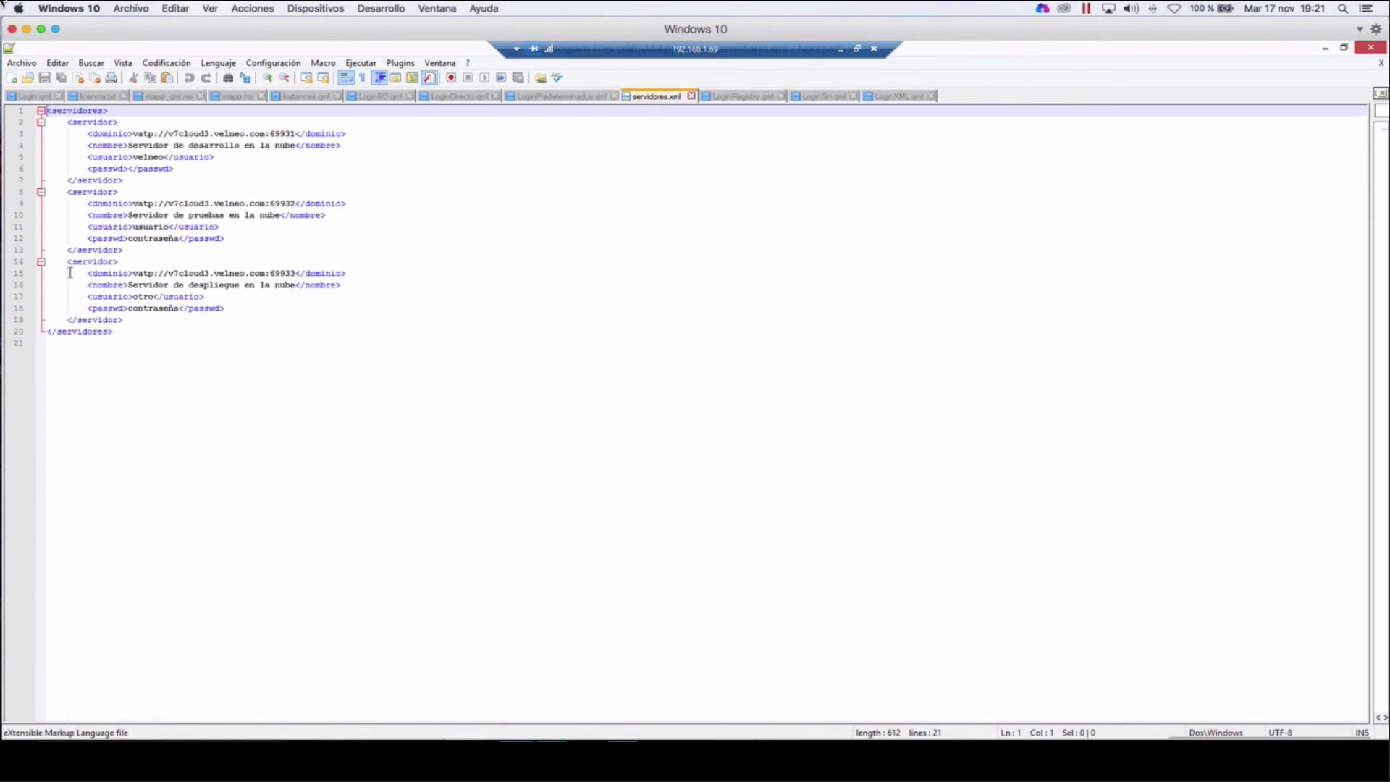
{"action": "left_click_drag", "start_coordinate": [239, 309], "coordinate": [67, 273]}
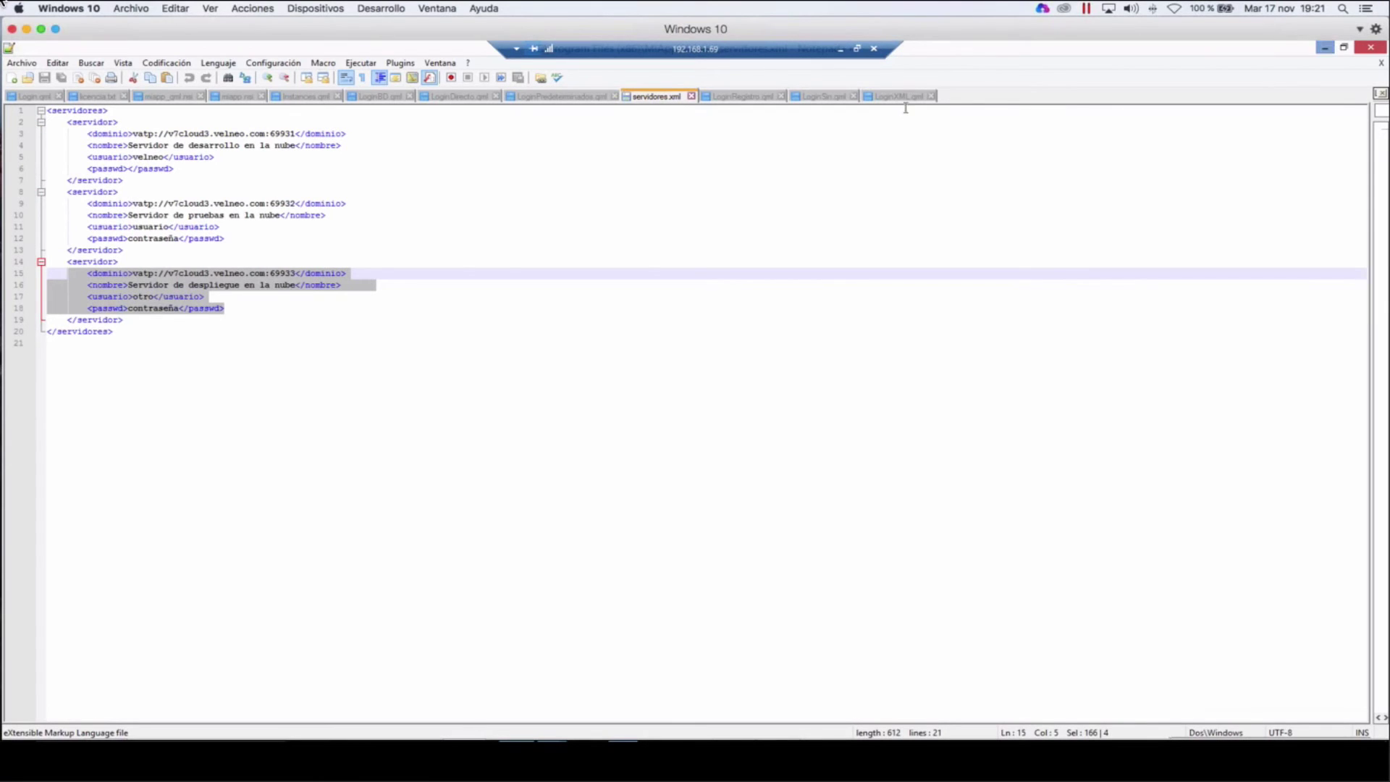
Step: Return to Login.qml, minimise the editor, close the predefined-servers form and launch the XML-configured login form
{"action": "left_click", "coordinate": [34, 97]}
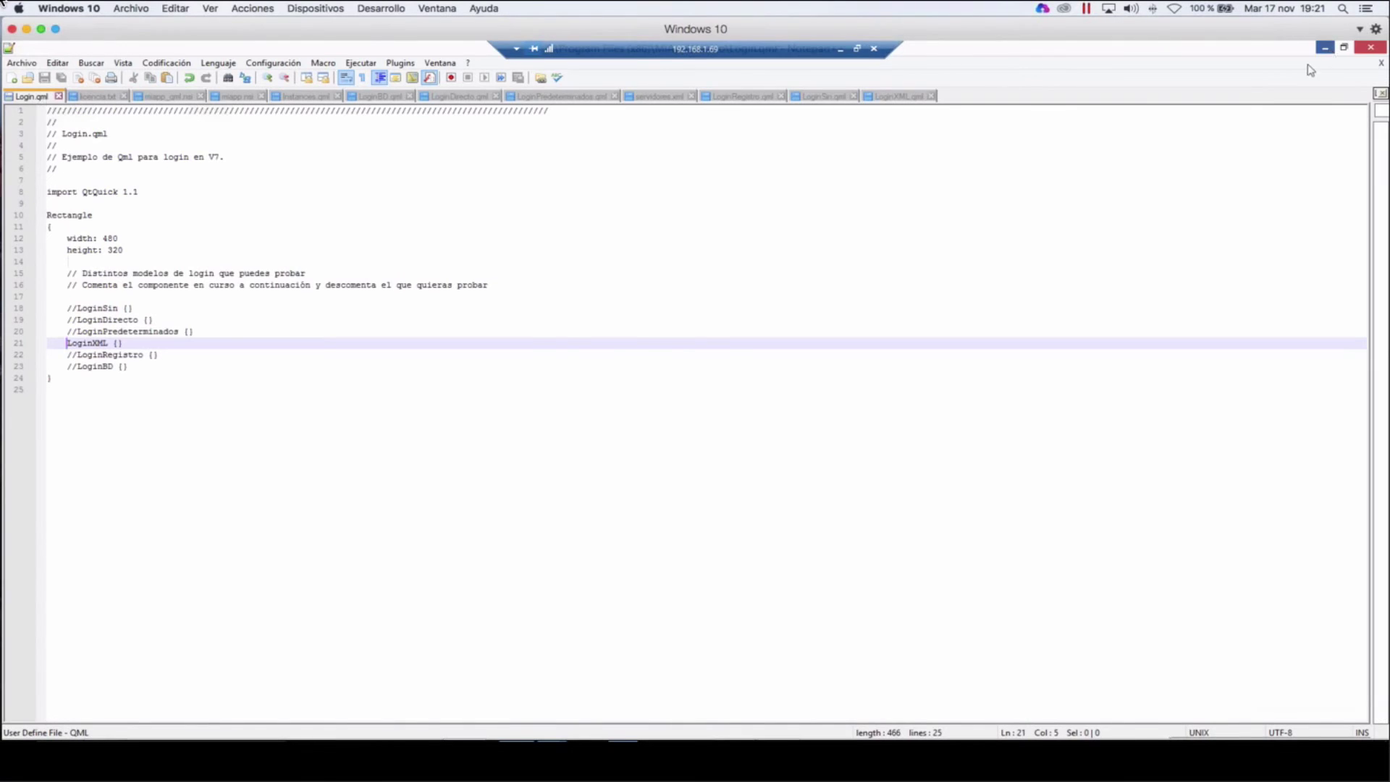
{"action": "left_click", "coordinate": [1325, 47]}
{"action": "left_click", "coordinate": [859, 267]}
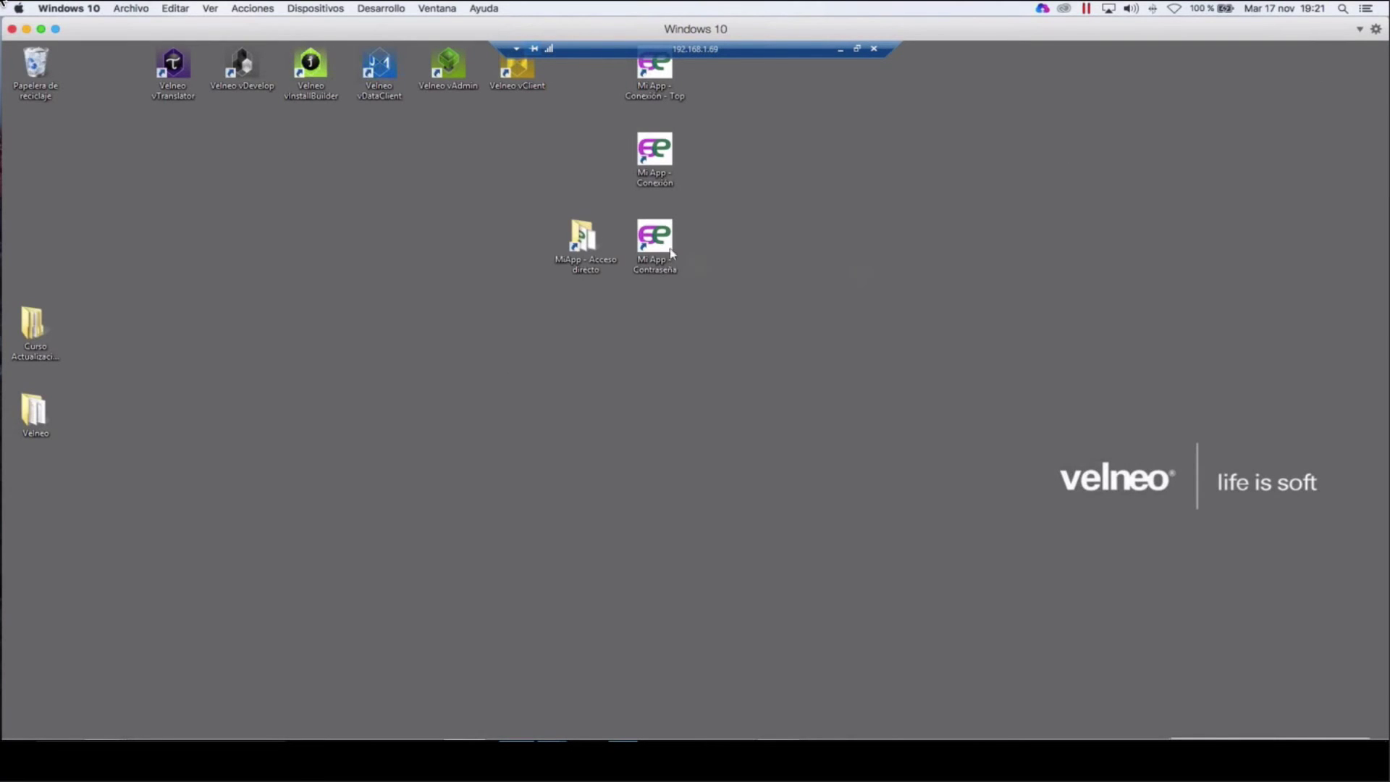
{"action": "left_click", "coordinate": [656, 87]}
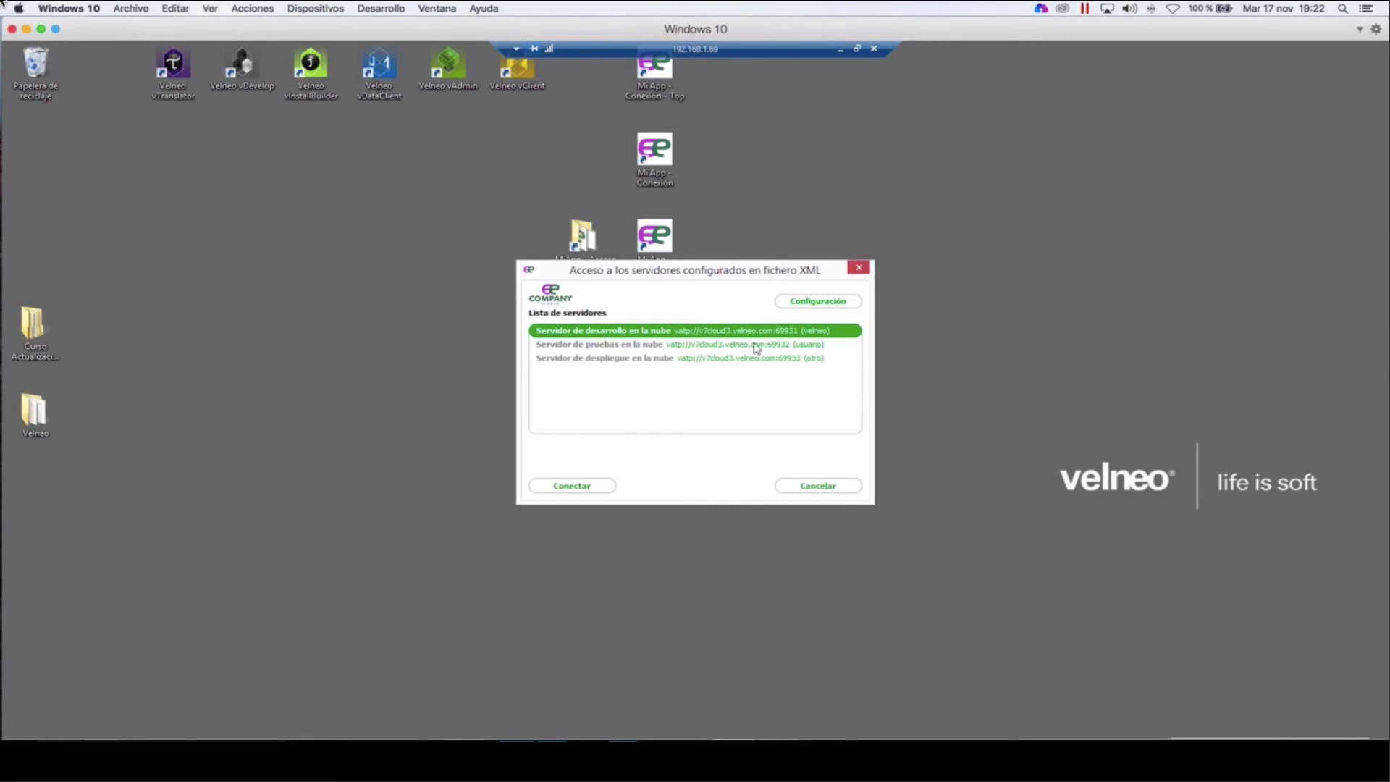
Step: Select Servidor de despliegue en la nube, show its password configuration field and close the XML login form
{"action": "left_click", "coordinate": [677, 357]}
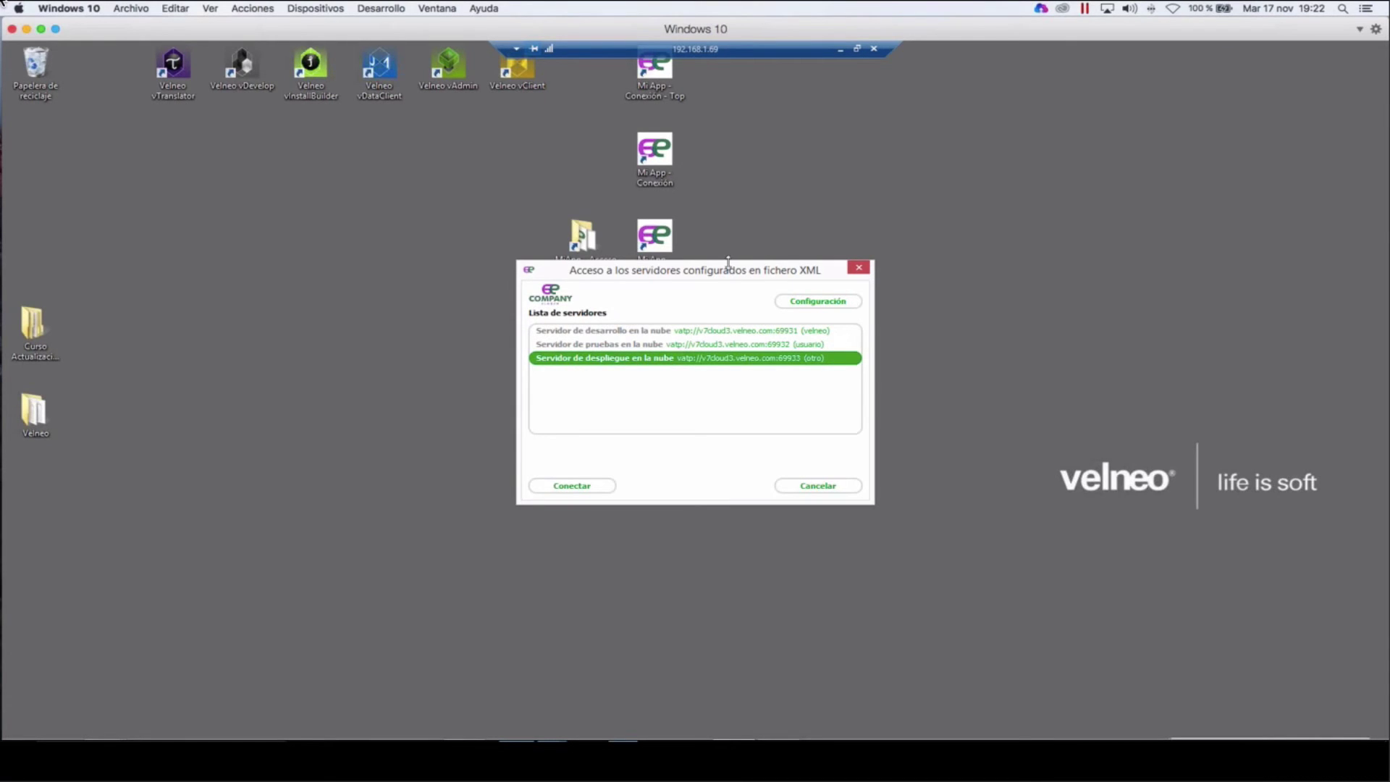
{"action": "left_click", "coordinate": [796, 304]}
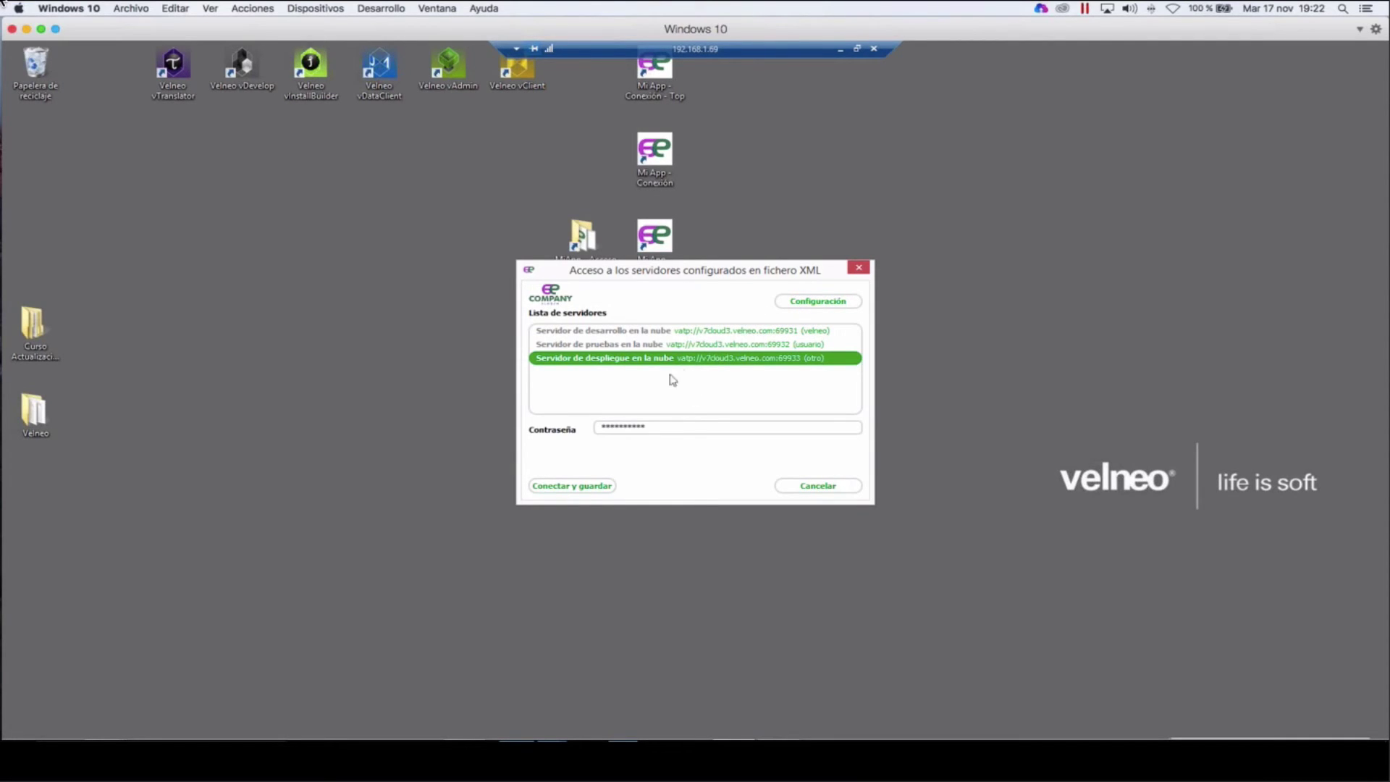
{"action": "double_click", "coordinate": [624, 428]}
{"action": "key", "text": "Escape"}
Step: Comment out LoginXML in Login.qml, uncomment LoginRegistro and save the file
{"action": "mouse_move", "coordinate": [465, 737]}
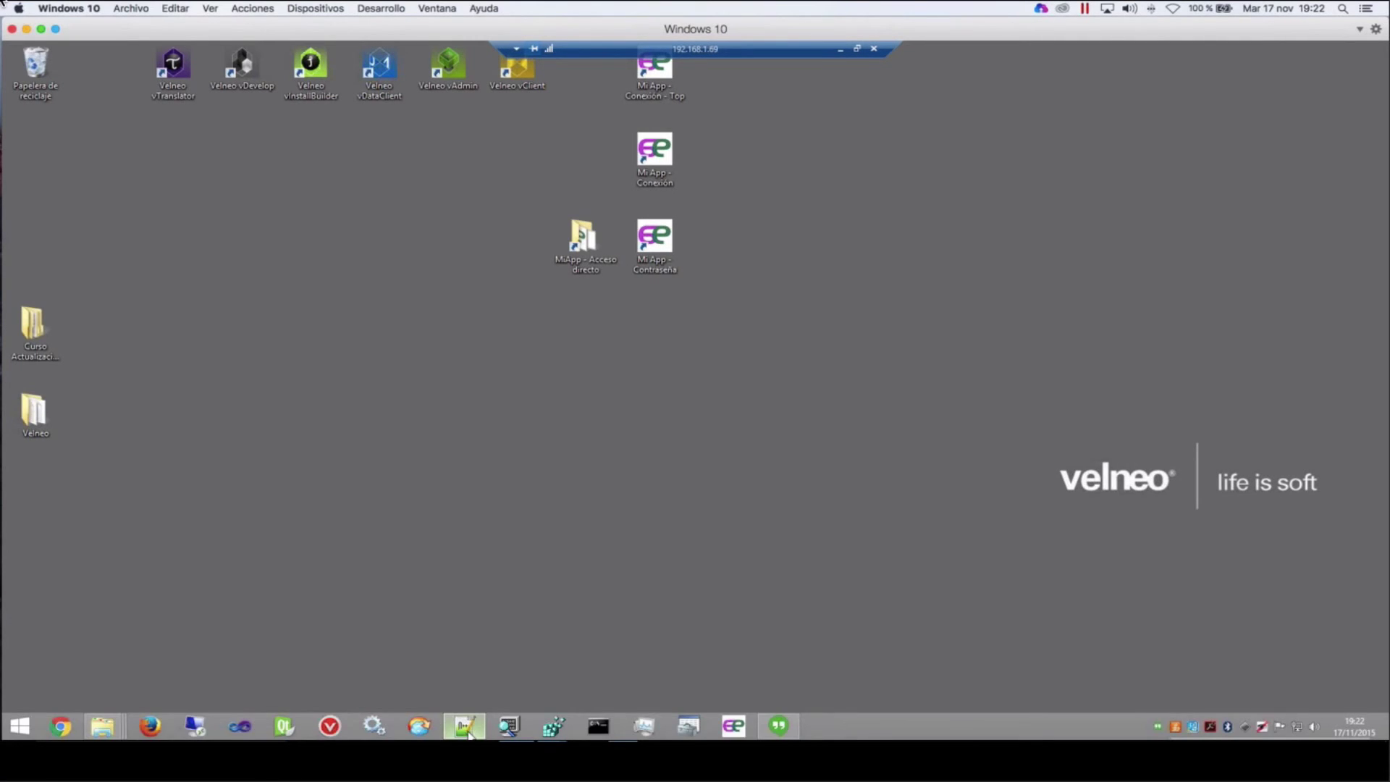
{"action": "left_click", "coordinate": [465, 727]}
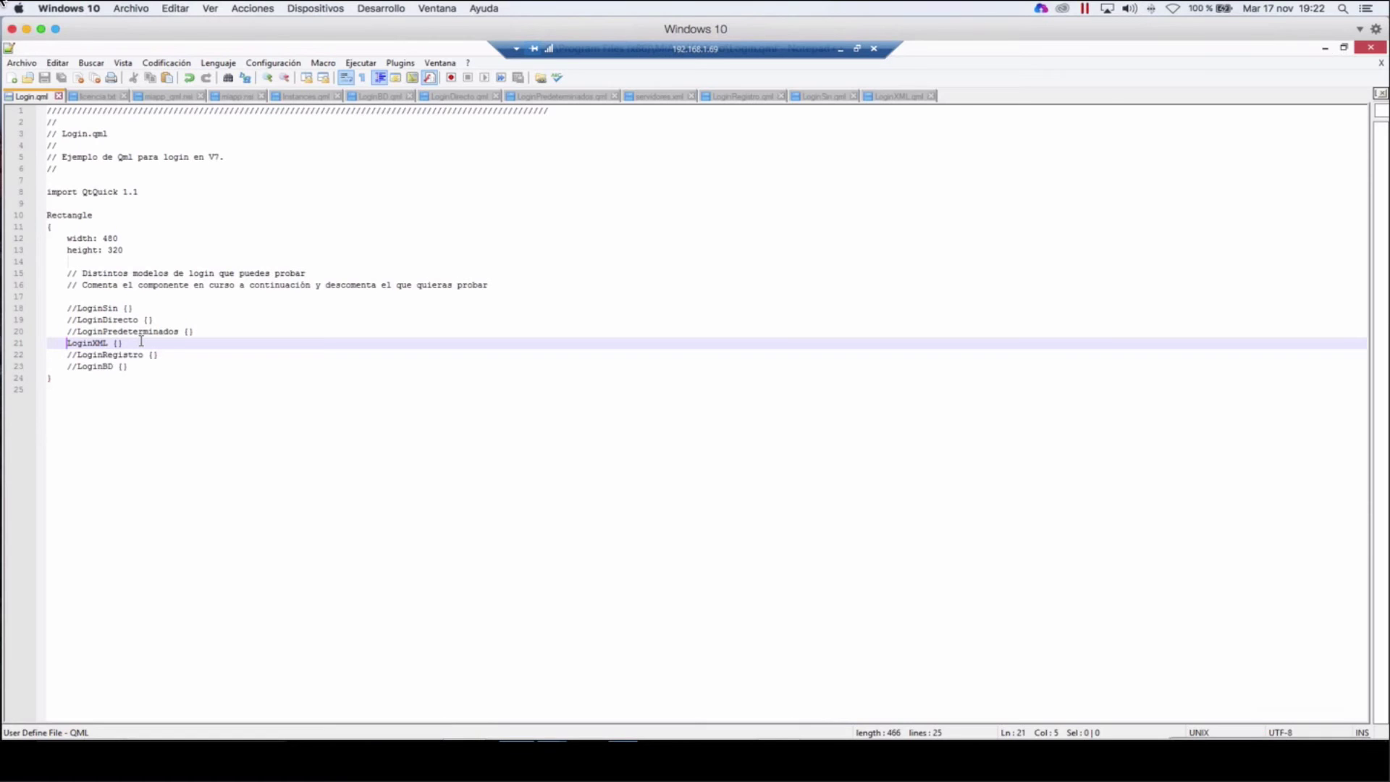
{"action": "type", "text": "//"}
{"action": "key", "text": "Down"}
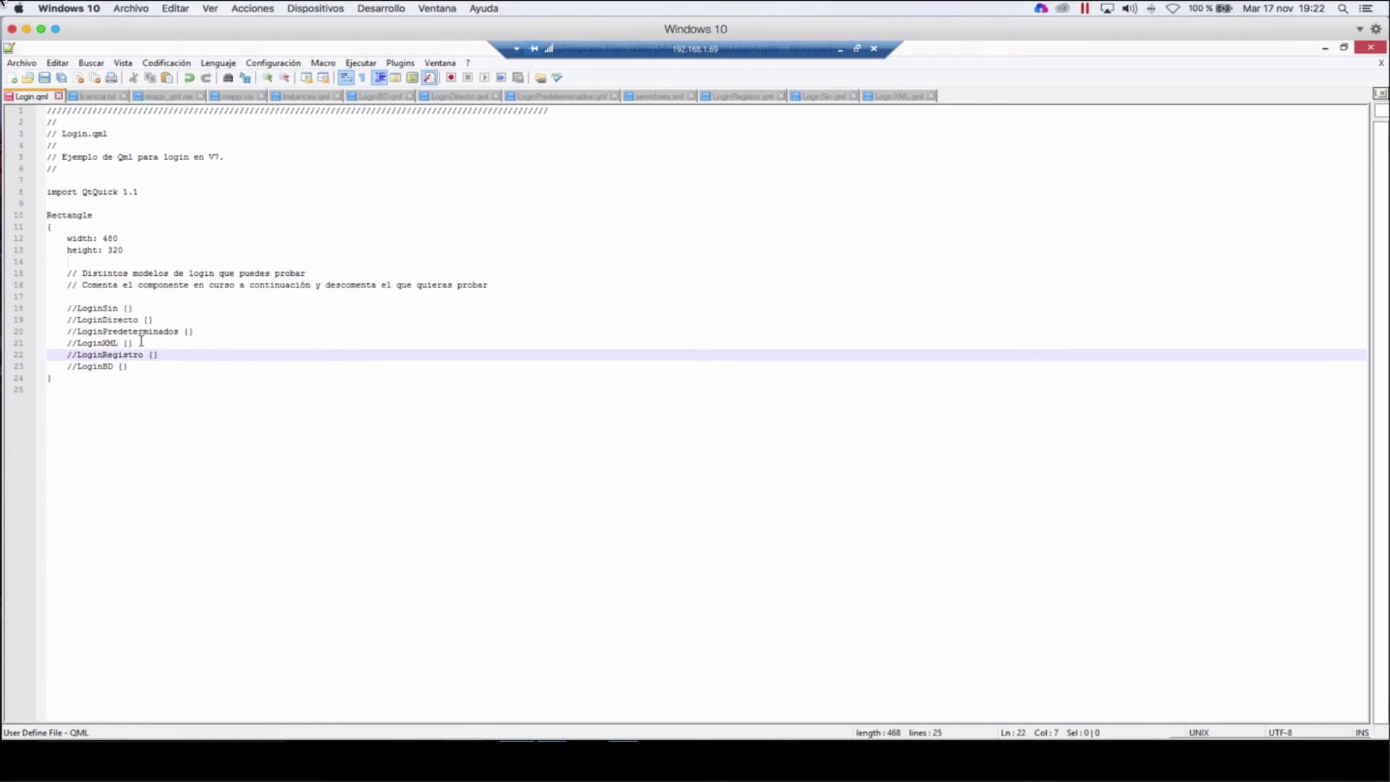
{"action": "key", "text": "Delete"}
{"action": "key", "text": "Delete"}
Step: Preview the registry-based login form, browse its server list and view the configuration of vatp://v7cloud1.velneo.com:6002
{"action": "left_click", "coordinate": [1326, 49]}
{"action": "left_click", "coordinate": [658, 92]}
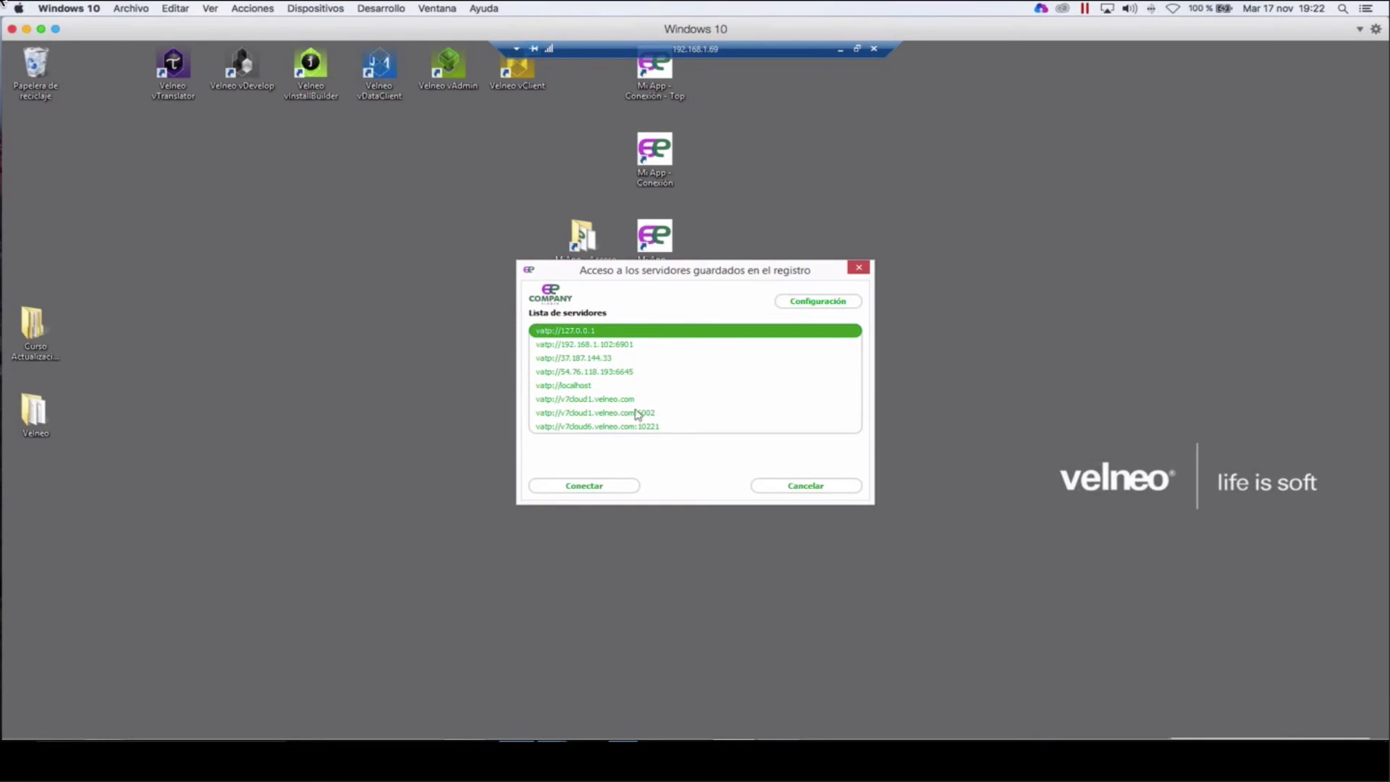
{"action": "scroll", "coordinate": [715, 372], "scroll_direction": "down", "scroll_amount": 6}
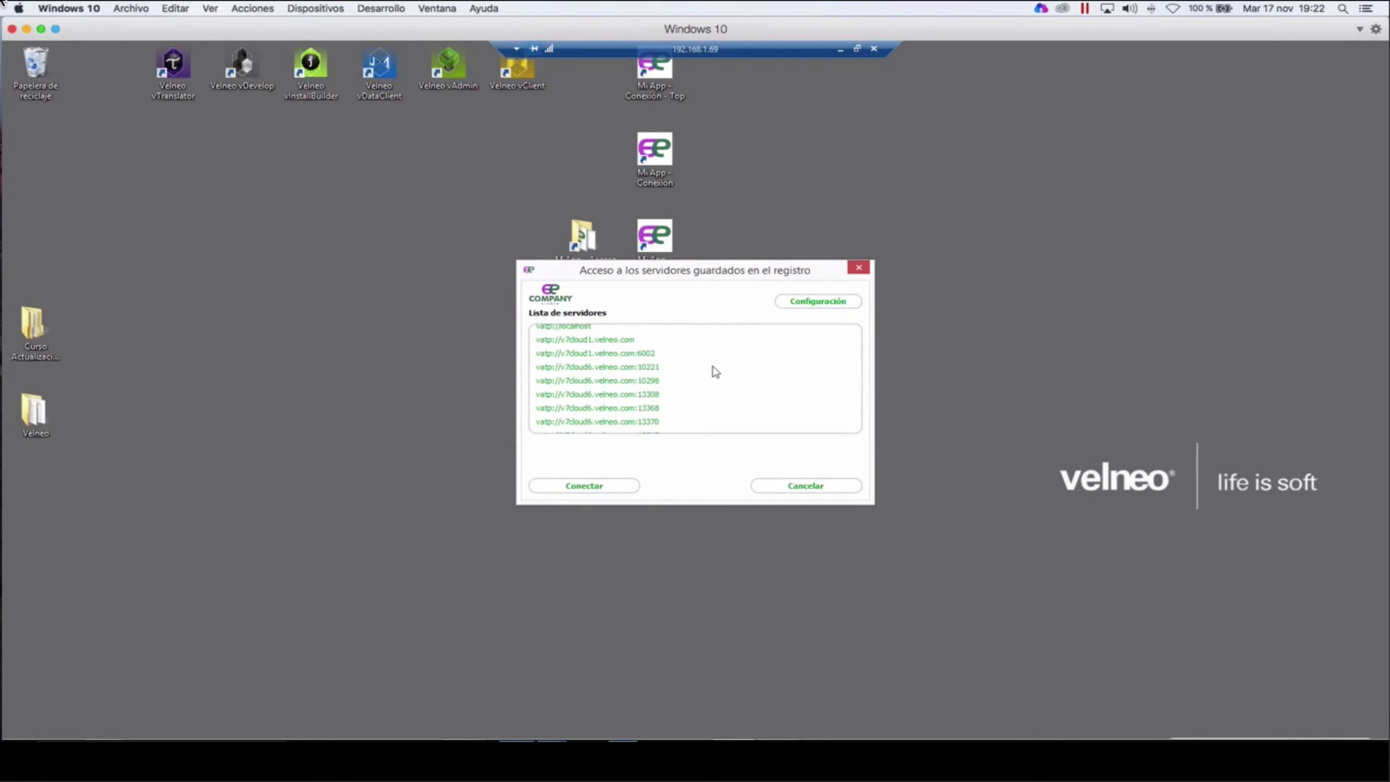
{"action": "scroll", "coordinate": [714, 371], "scroll_direction": "up", "scroll_amount": 6}
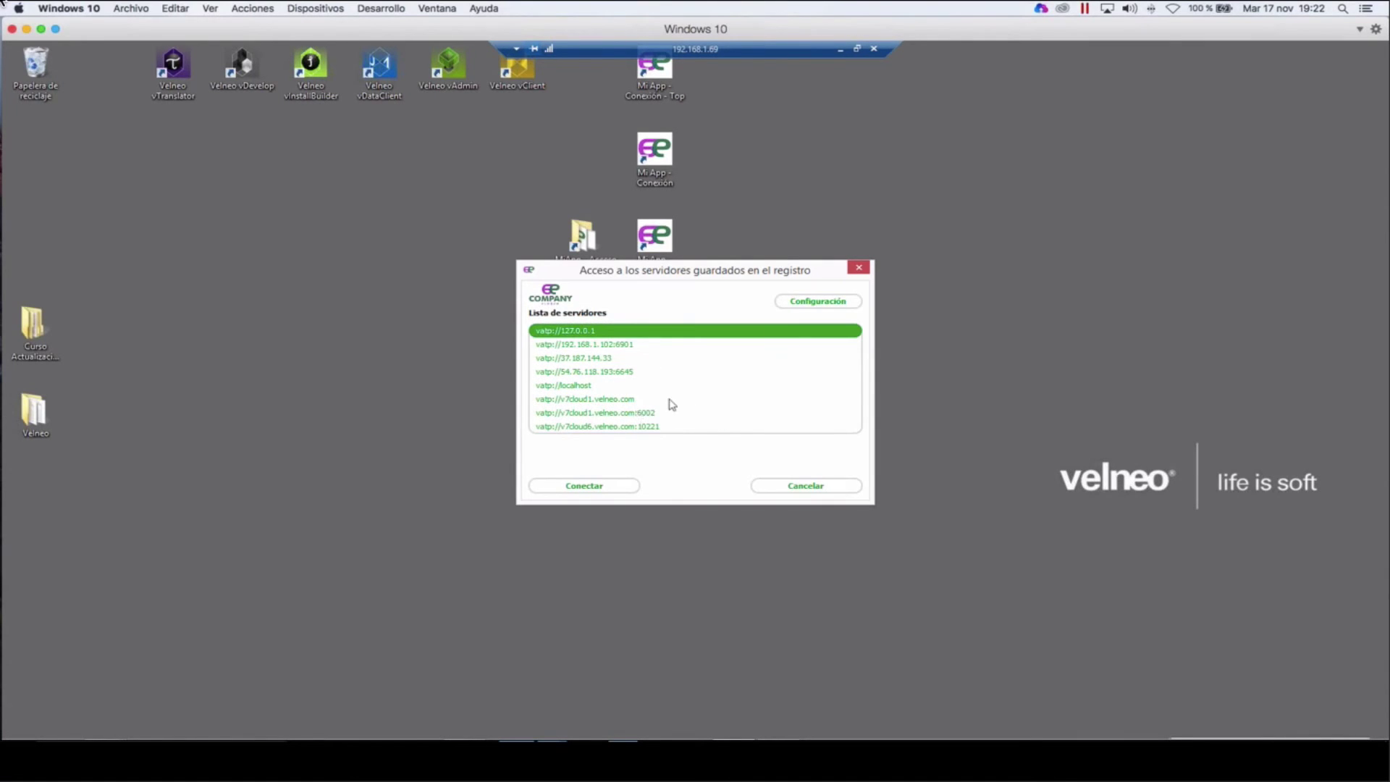
{"action": "left_click", "coordinate": [669, 411]}
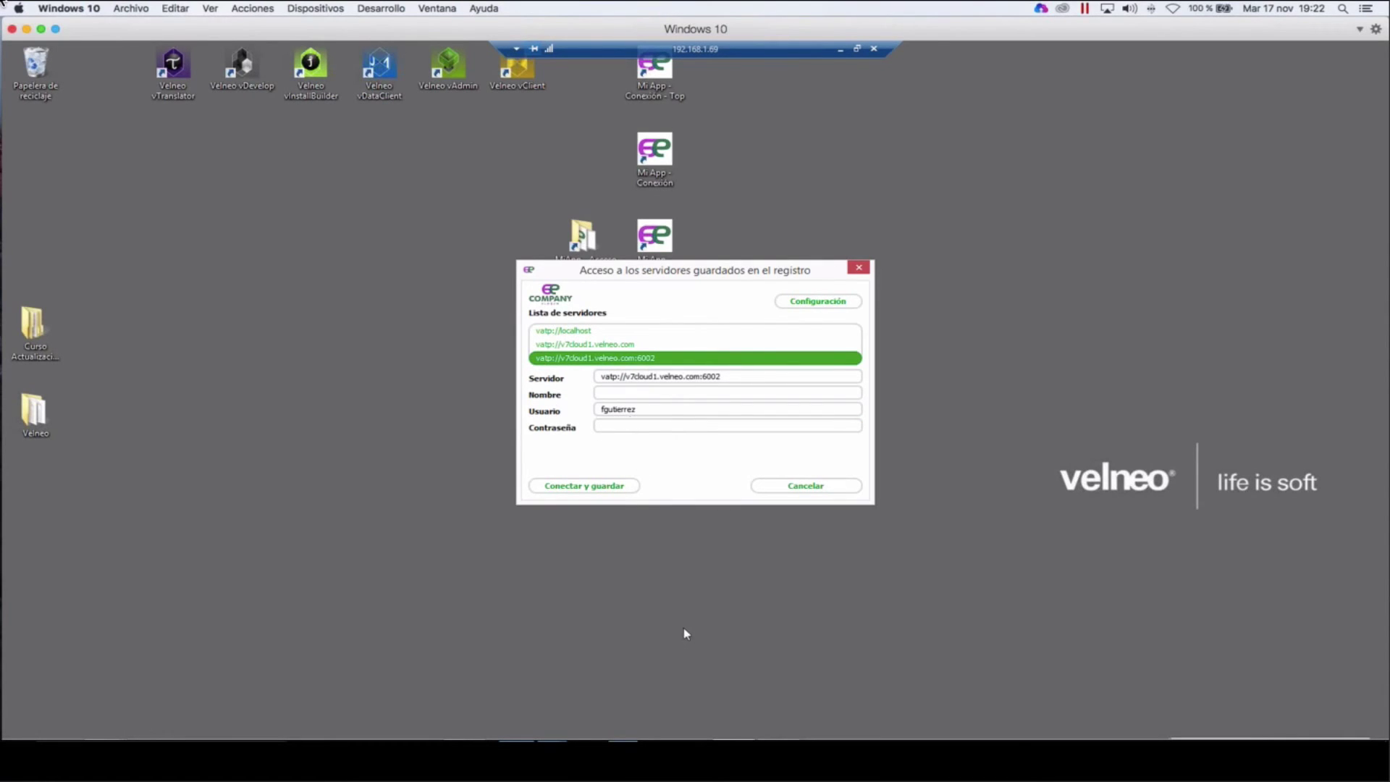
Step: Bring the editor back, highlight the storageRegistro.js import in LoginRegistro.qml and return to Login.qml
{"action": "mouse_move", "coordinate": [683, 735]}
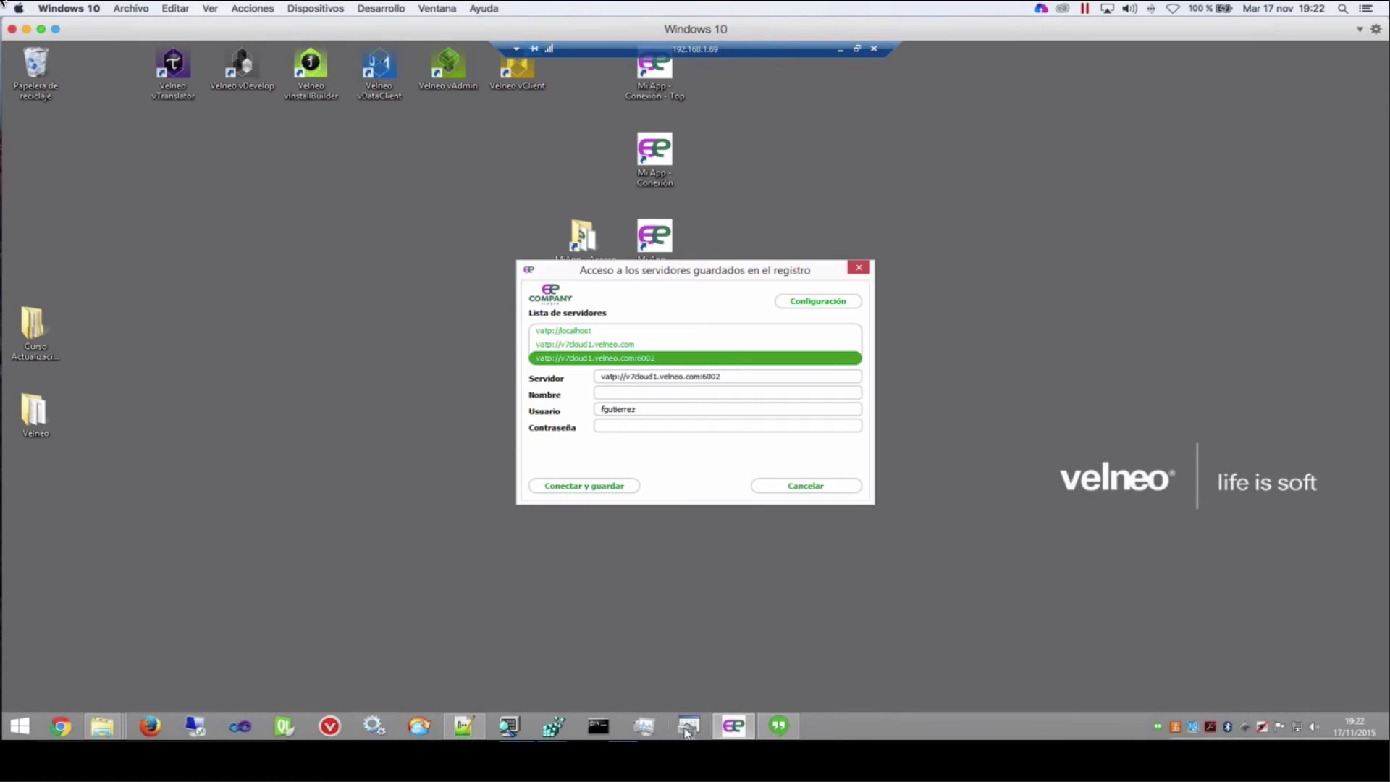
{"action": "mouse_move", "coordinate": [465, 730]}
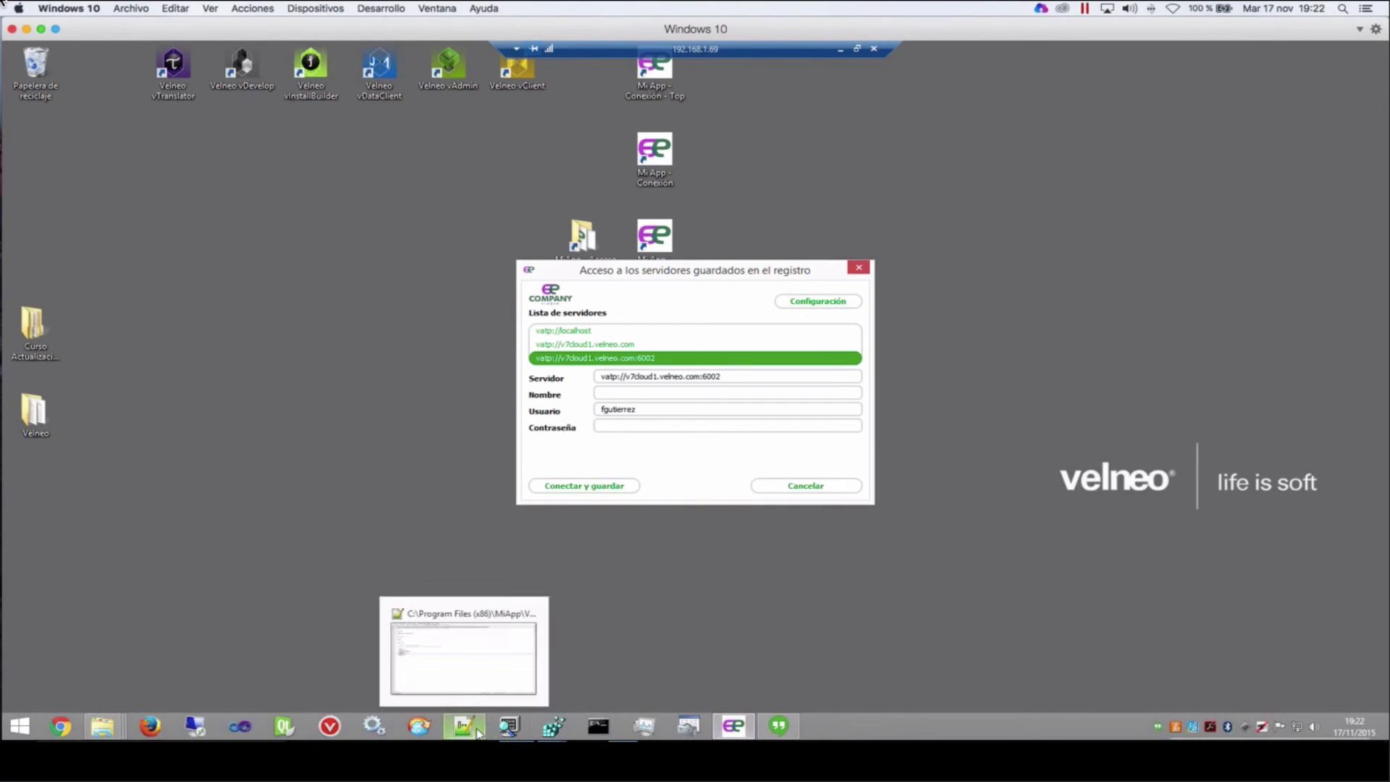
{"action": "left_click", "coordinate": [417, 640]}
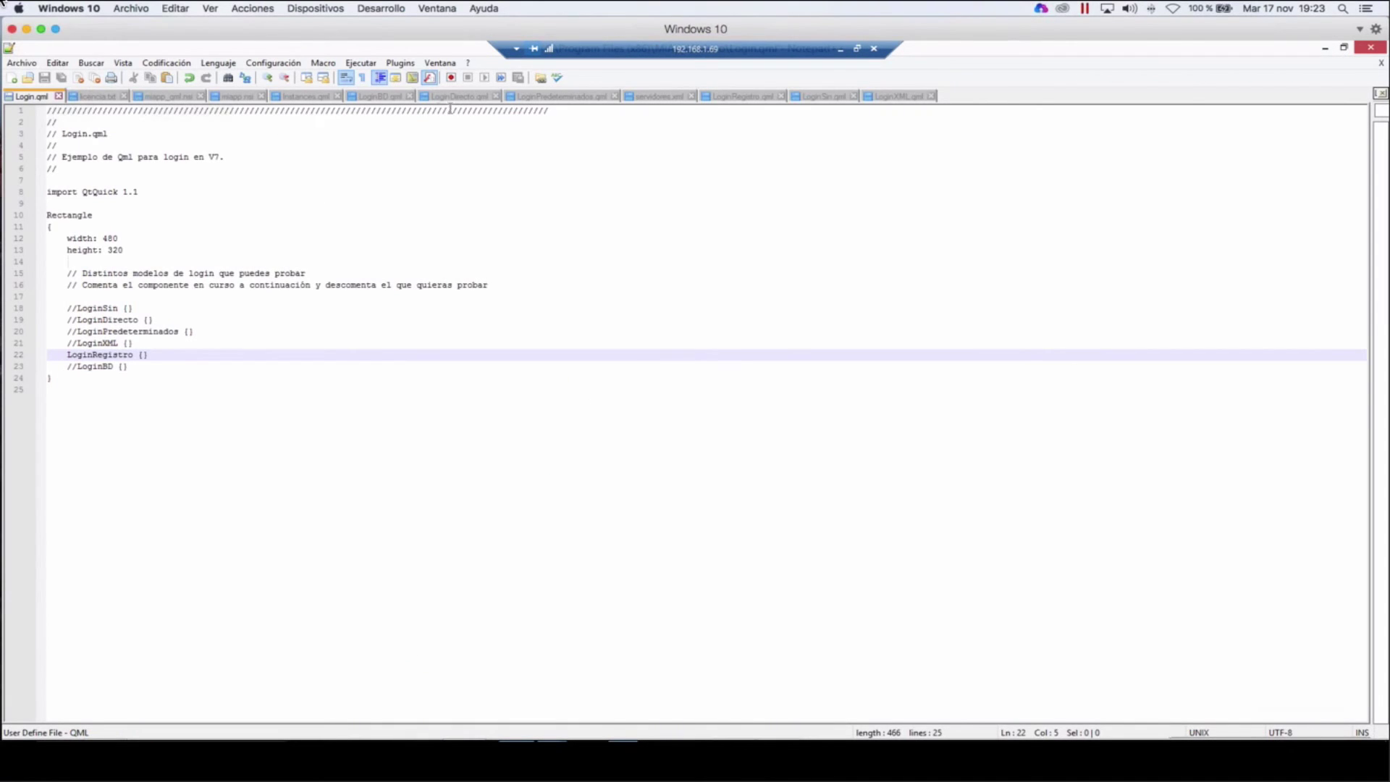
{"action": "left_click", "coordinate": [758, 100]}
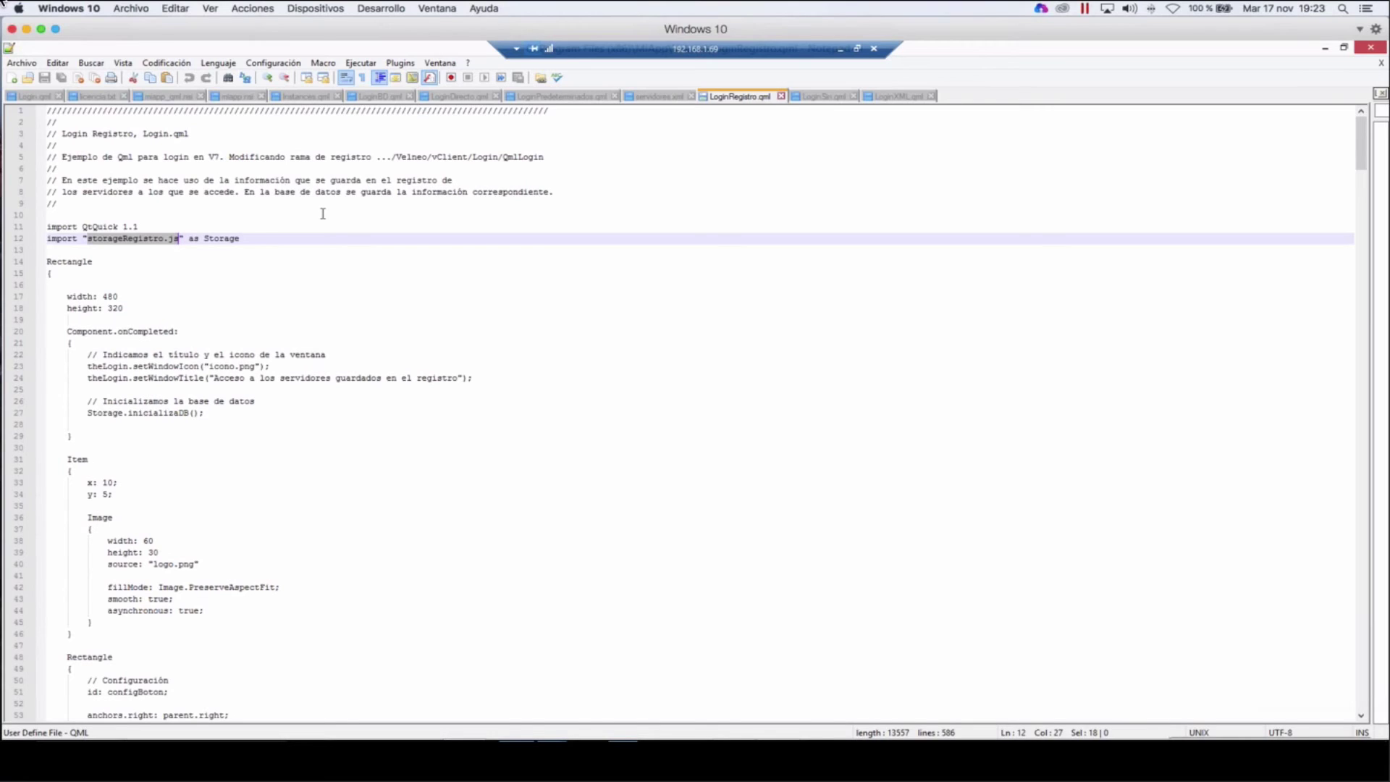
{"action": "left_click", "coordinate": [257, 241]}
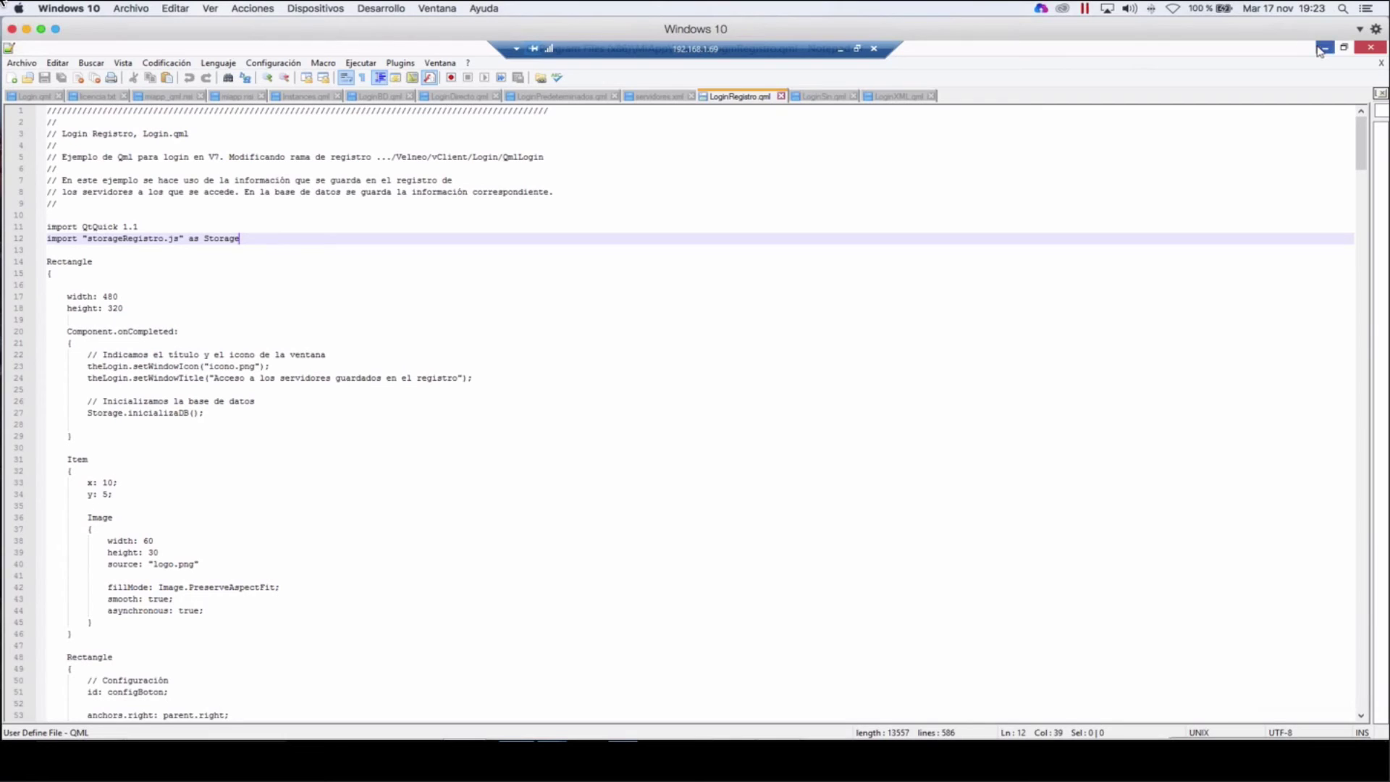
{"action": "left_click", "coordinate": [29, 95]}
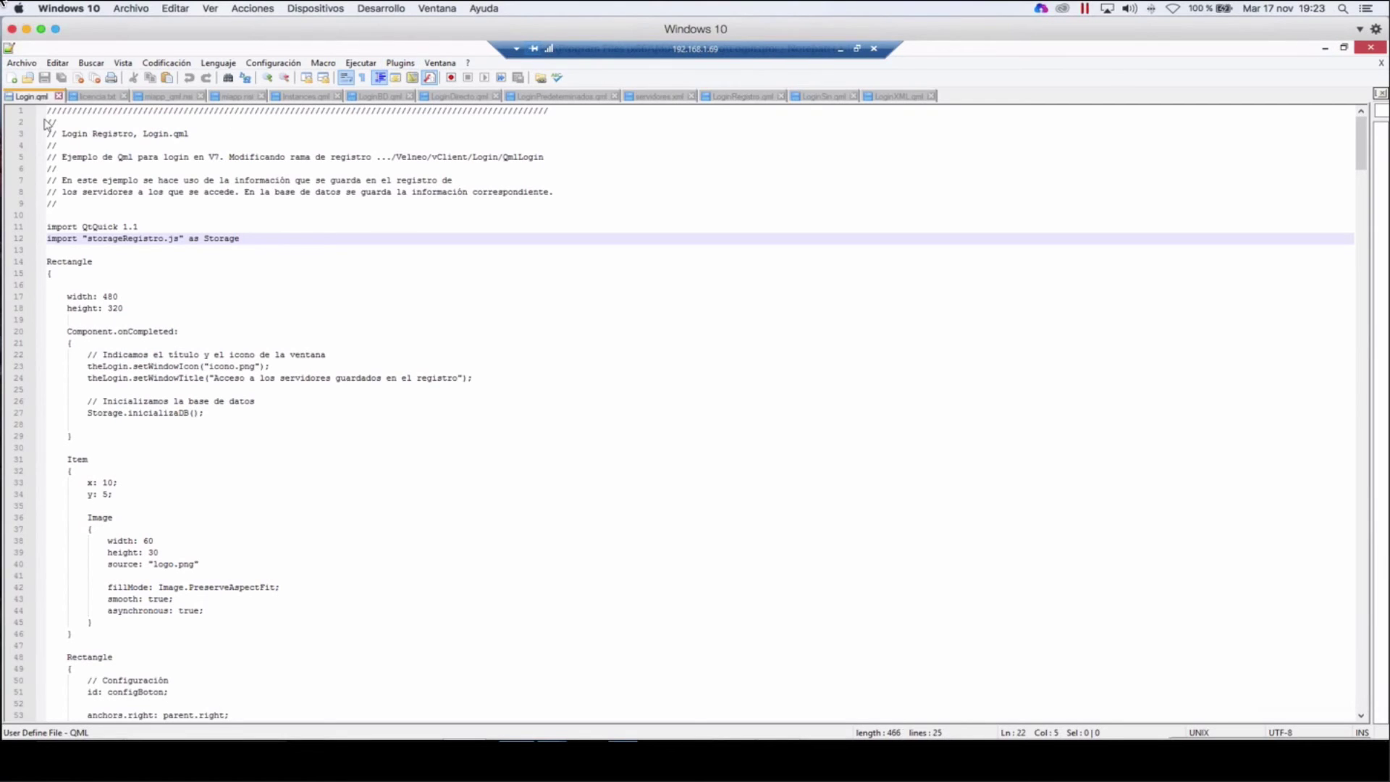
Step: Review the server list code in LoginRegistro.qml, highlighting the ListView comment's theLogin reference and the theLogin.servers() model value
{"action": "left_click", "coordinate": [750, 97]}
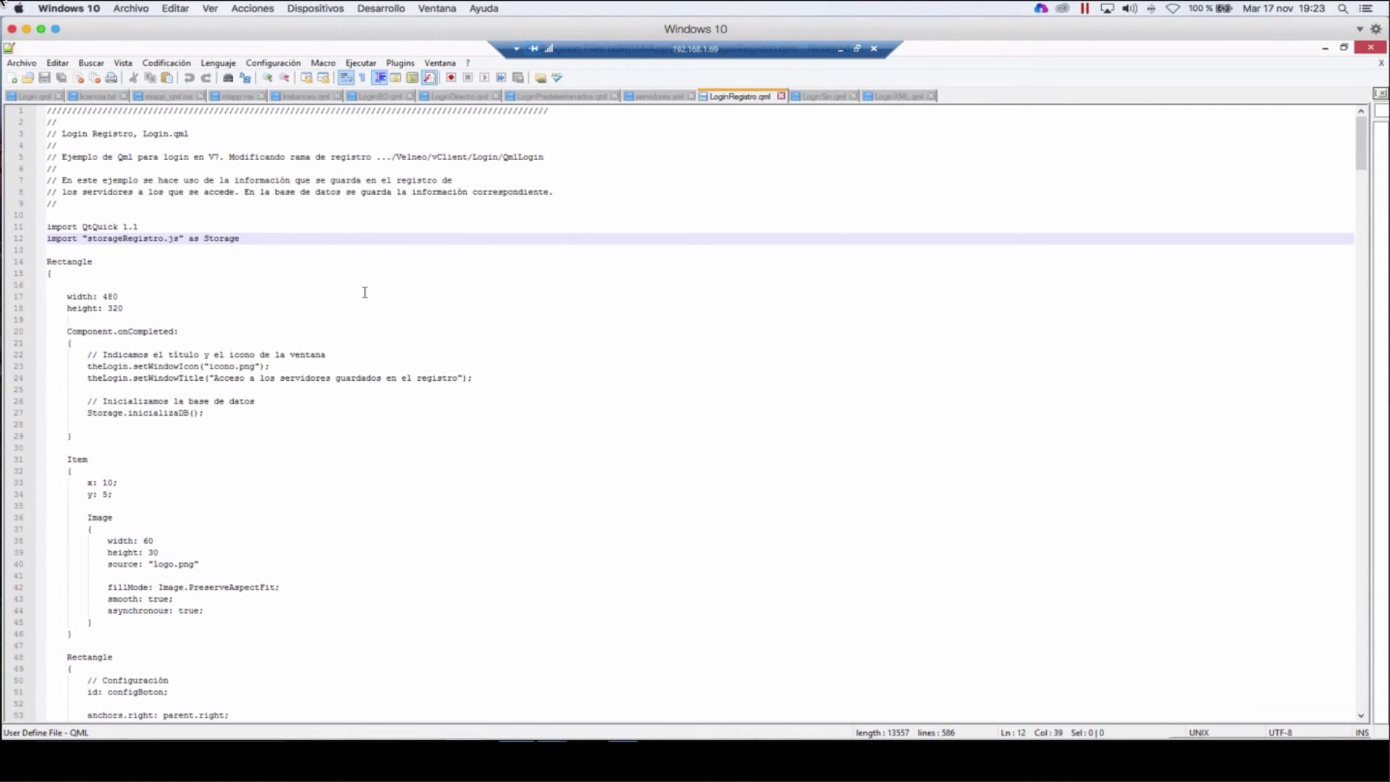
{"action": "scroll", "coordinate": [365, 292], "scroll_direction": "down", "scroll_amount": 1}
{"action": "scroll", "coordinate": [365, 292], "scroll_direction": "down", "scroll_amount": 2}
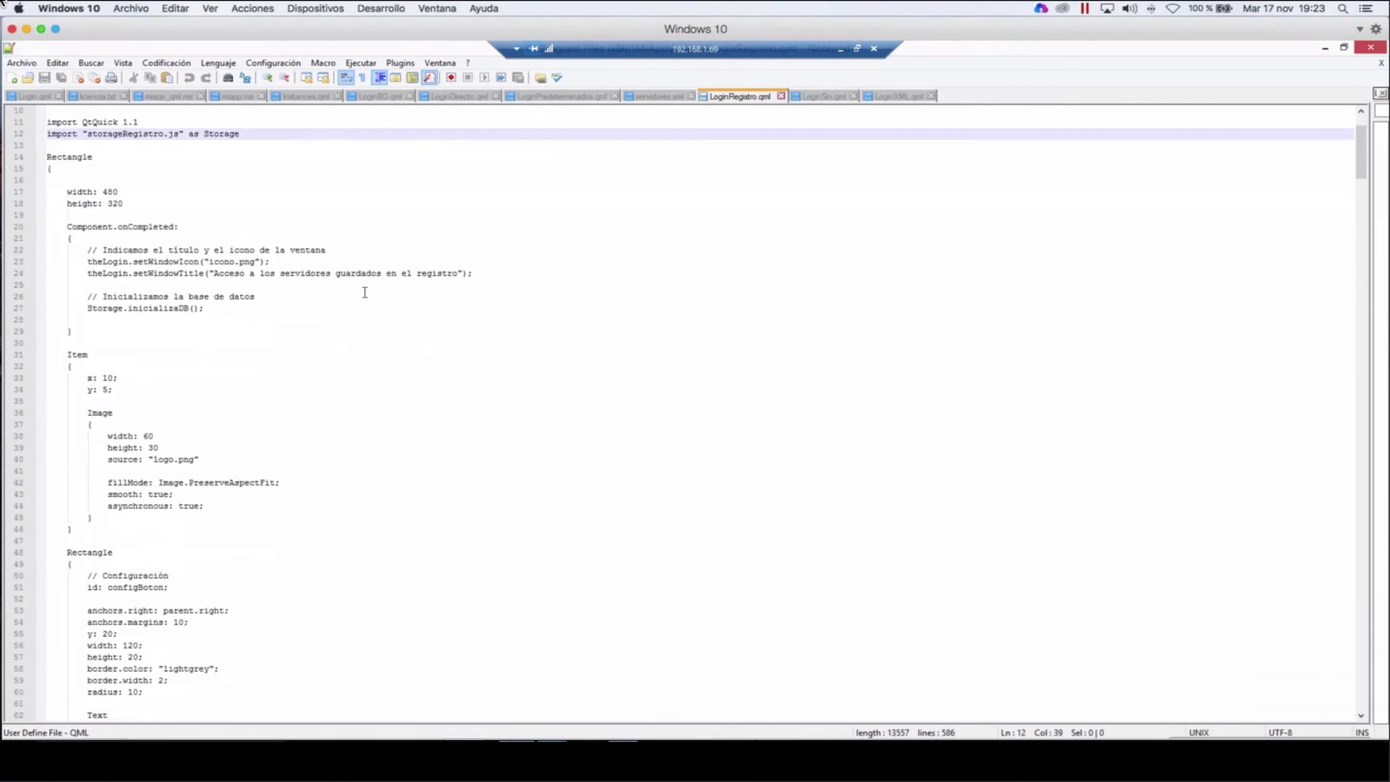
{"action": "scroll", "coordinate": [365, 292], "scroll_direction": "down", "scroll_amount": 3}
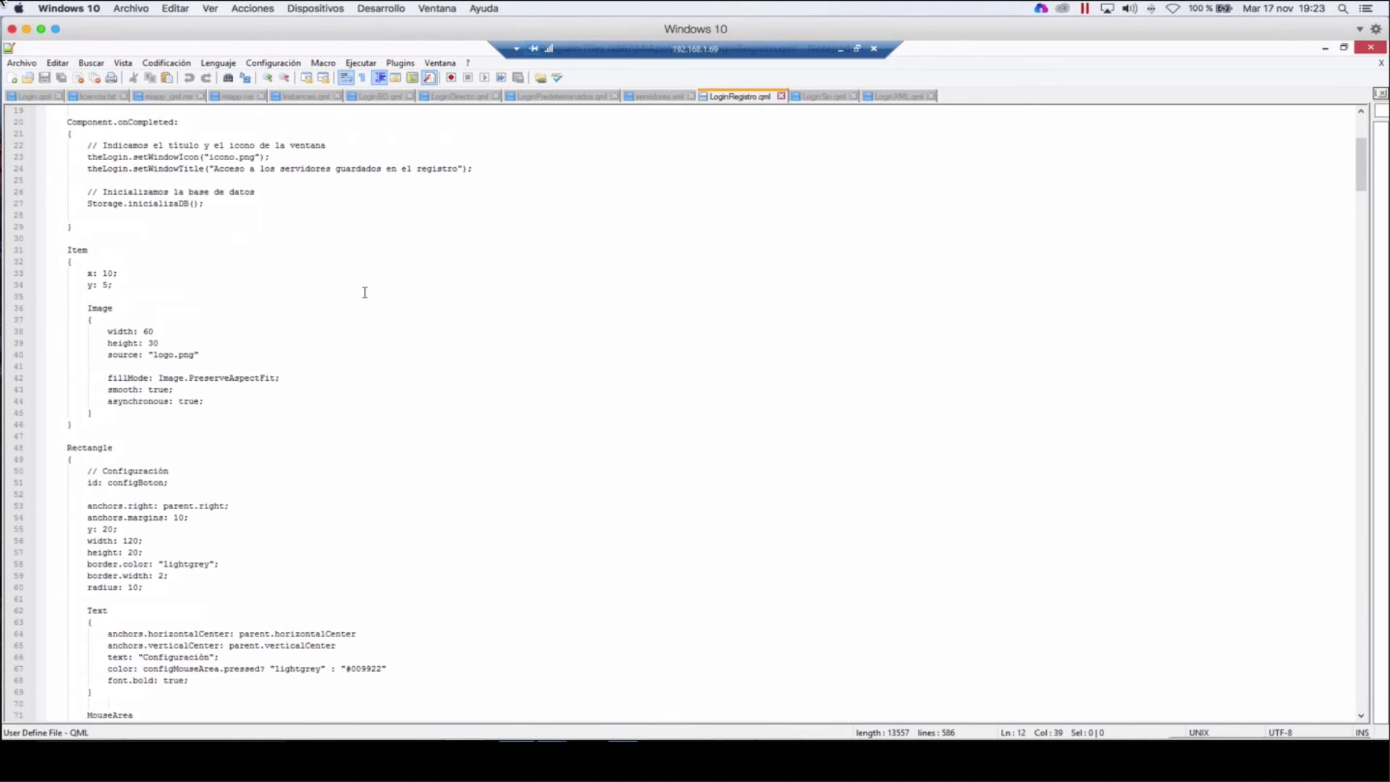
{"action": "scroll", "coordinate": [365, 293], "scroll_direction": "down", "scroll_amount": 12}
{"action": "scroll", "coordinate": [365, 293], "scroll_direction": "down", "scroll_amount": 16}
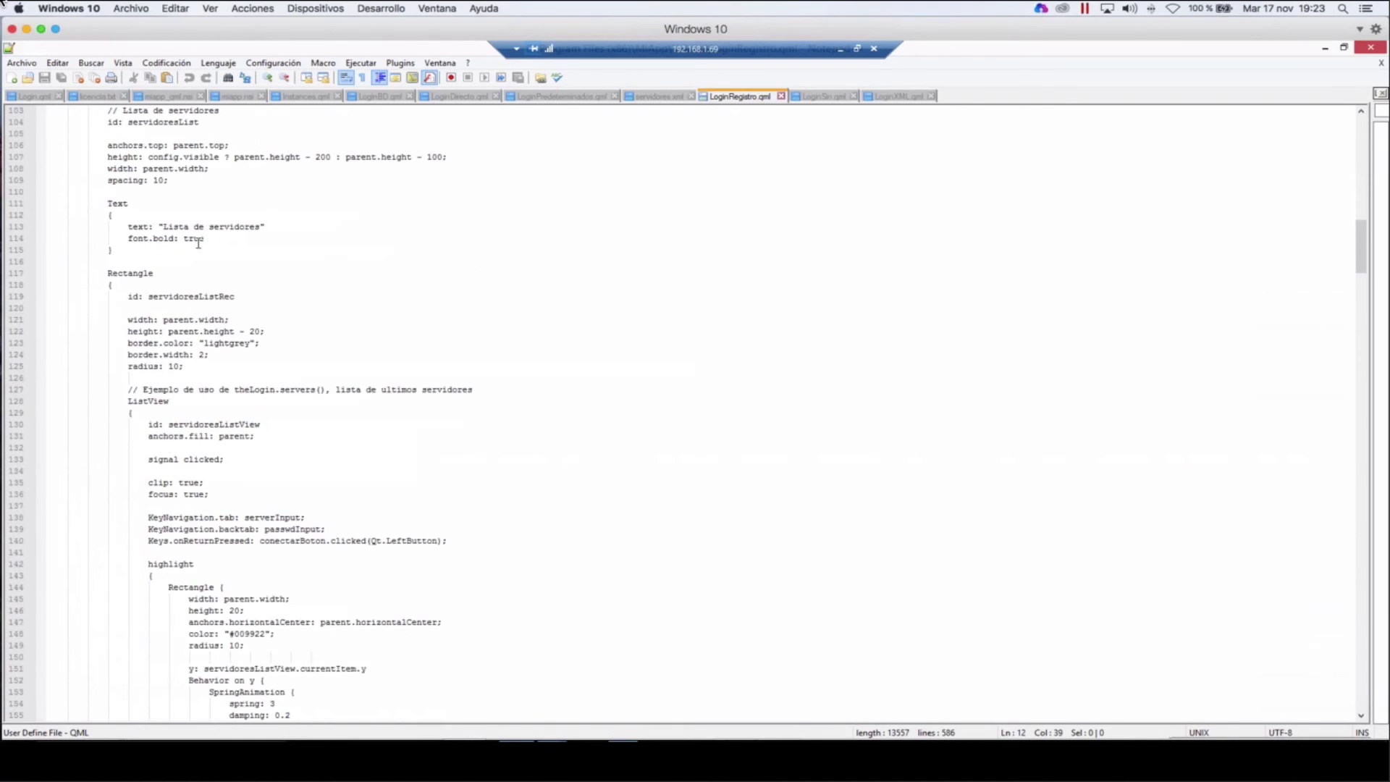
{"action": "scroll", "coordinate": [331, 409], "scroll_direction": "down", "scroll_amount": 1}
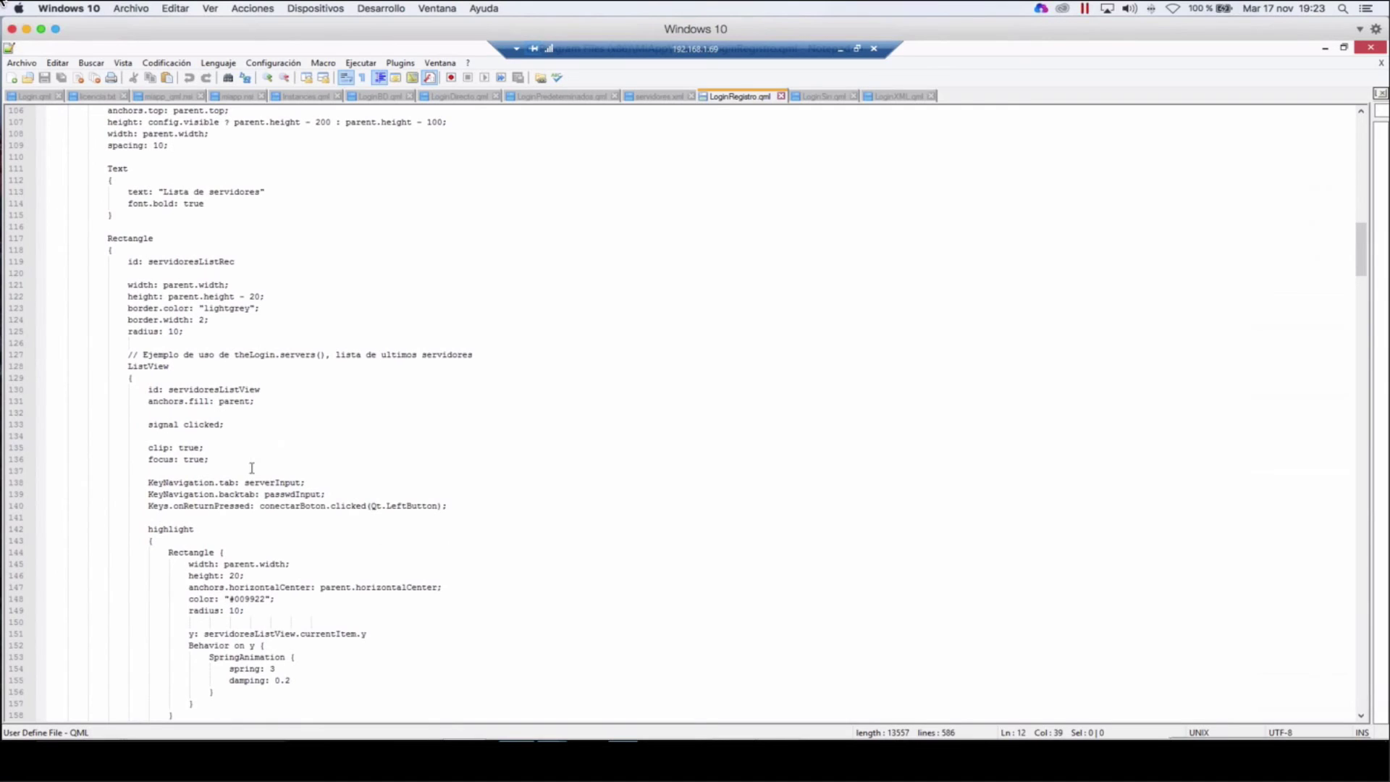
{"action": "double_click", "coordinate": [256, 354]}
{"action": "scroll", "coordinate": [379, 409], "scroll_direction": "down", "scroll_amount": 1}
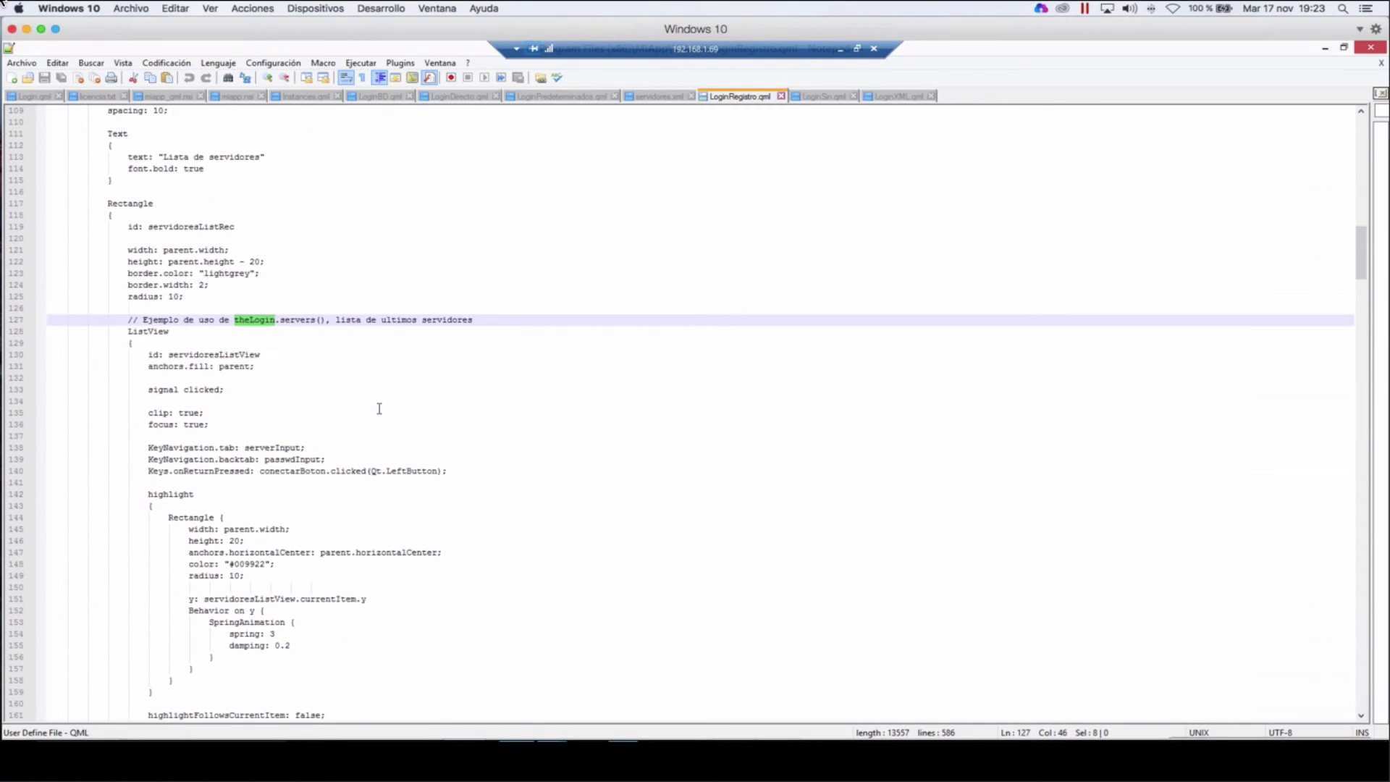
{"action": "scroll", "coordinate": [379, 409], "scroll_direction": "down", "scroll_amount": 2}
{"action": "left_click_drag", "start_coordinate": [183, 668], "coordinate": [276, 666]}
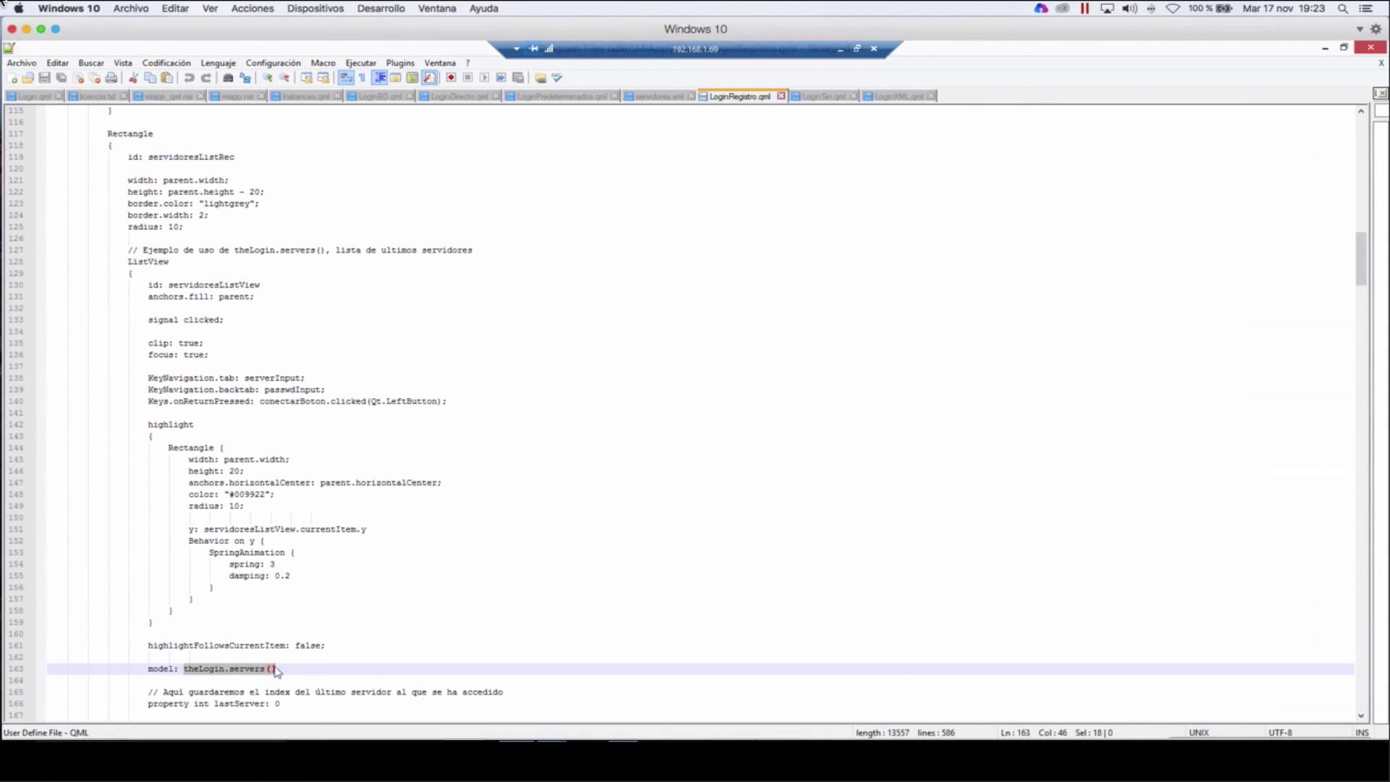
Step: Comment out LoginRegistro in Login.qml, uncomment LoginBD and save the file
{"action": "left_click", "coordinate": [29, 100]}
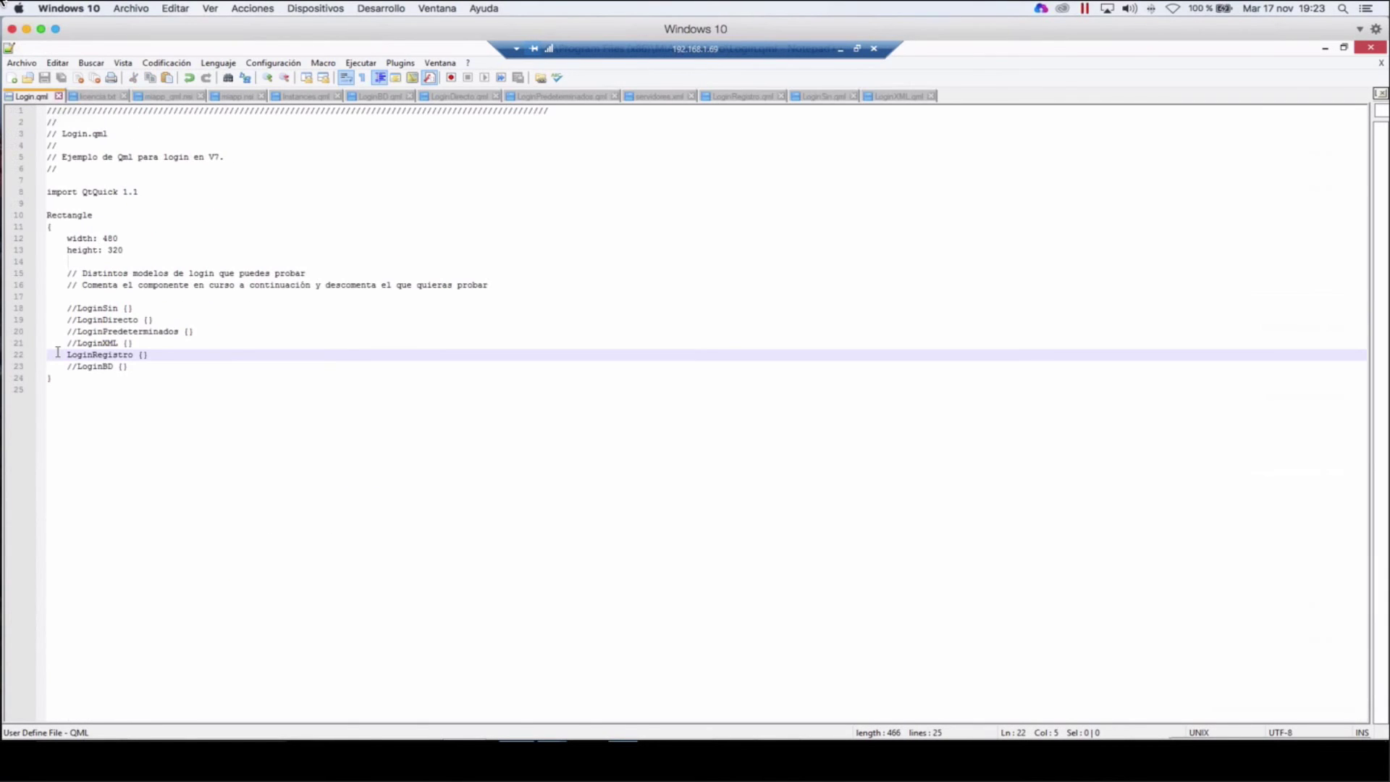
{"action": "type", "text": "//"}
{"action": "key", "text": "Down"}
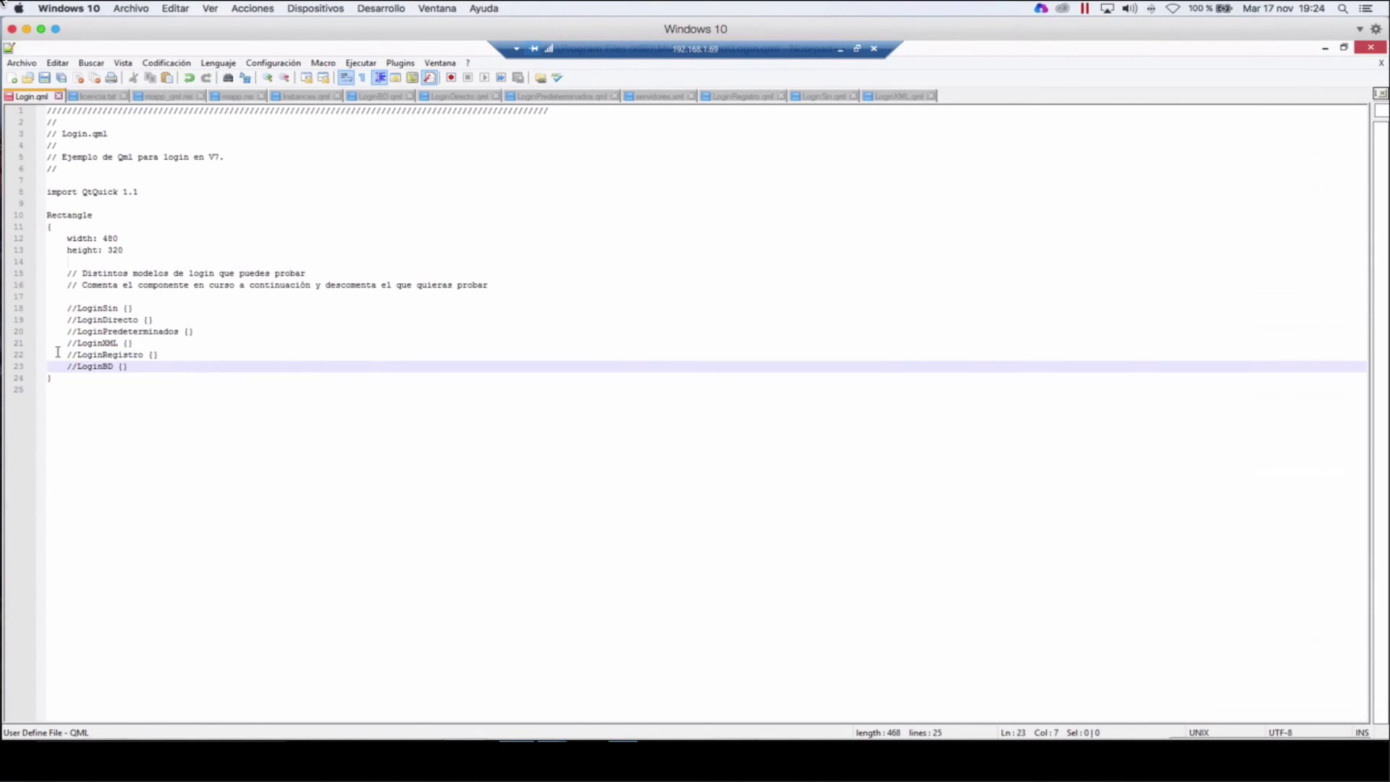
{"action": "key", "text": "BackSpace"}
{"action": "key", "text": "BackSpace"}
{"action": "left_click", "coordinate": [44, 77]}
Step: Minimise the editor, close the registry login form, launch the offline-database login form and show its configuration fields
{"action": "left_click", "coordinate": [1325, 50]}
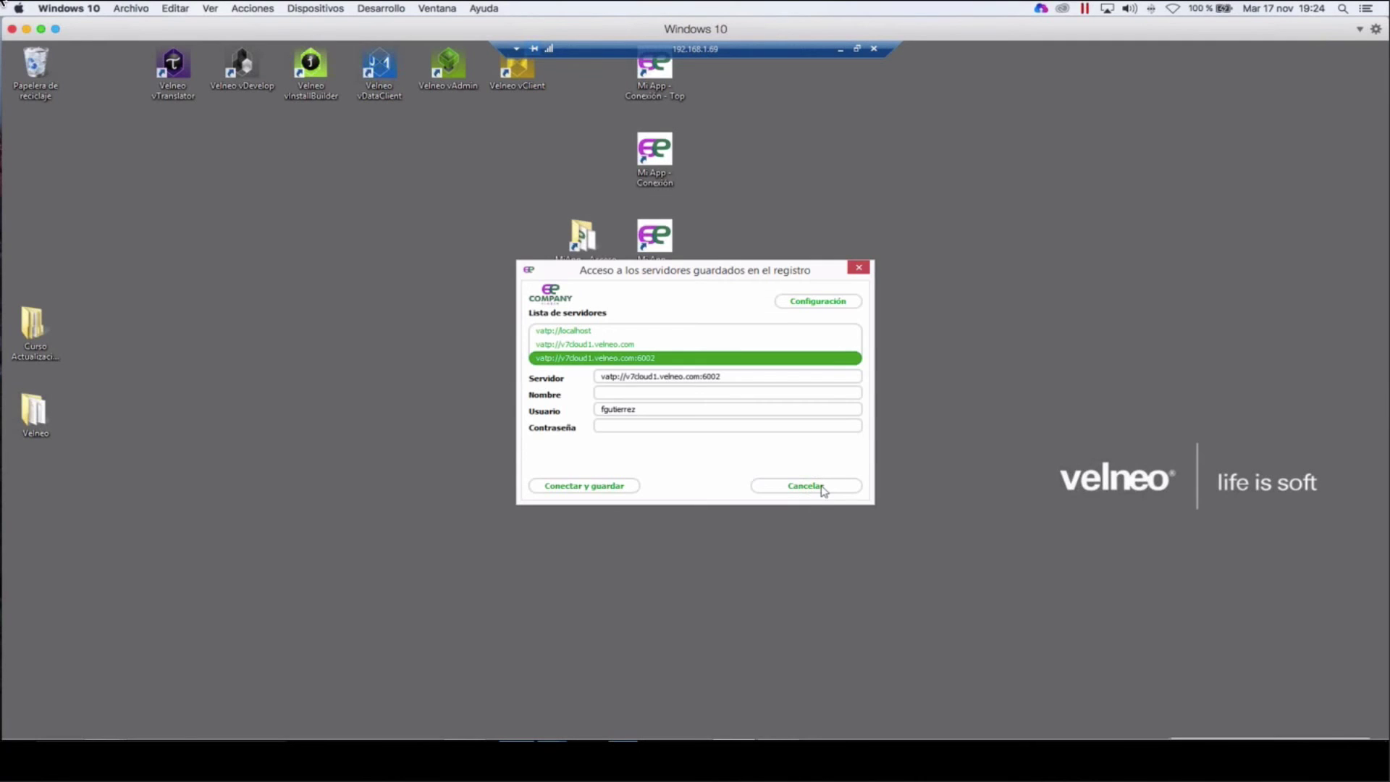
{"action": "left_click", "coordinate": [819, 490]}
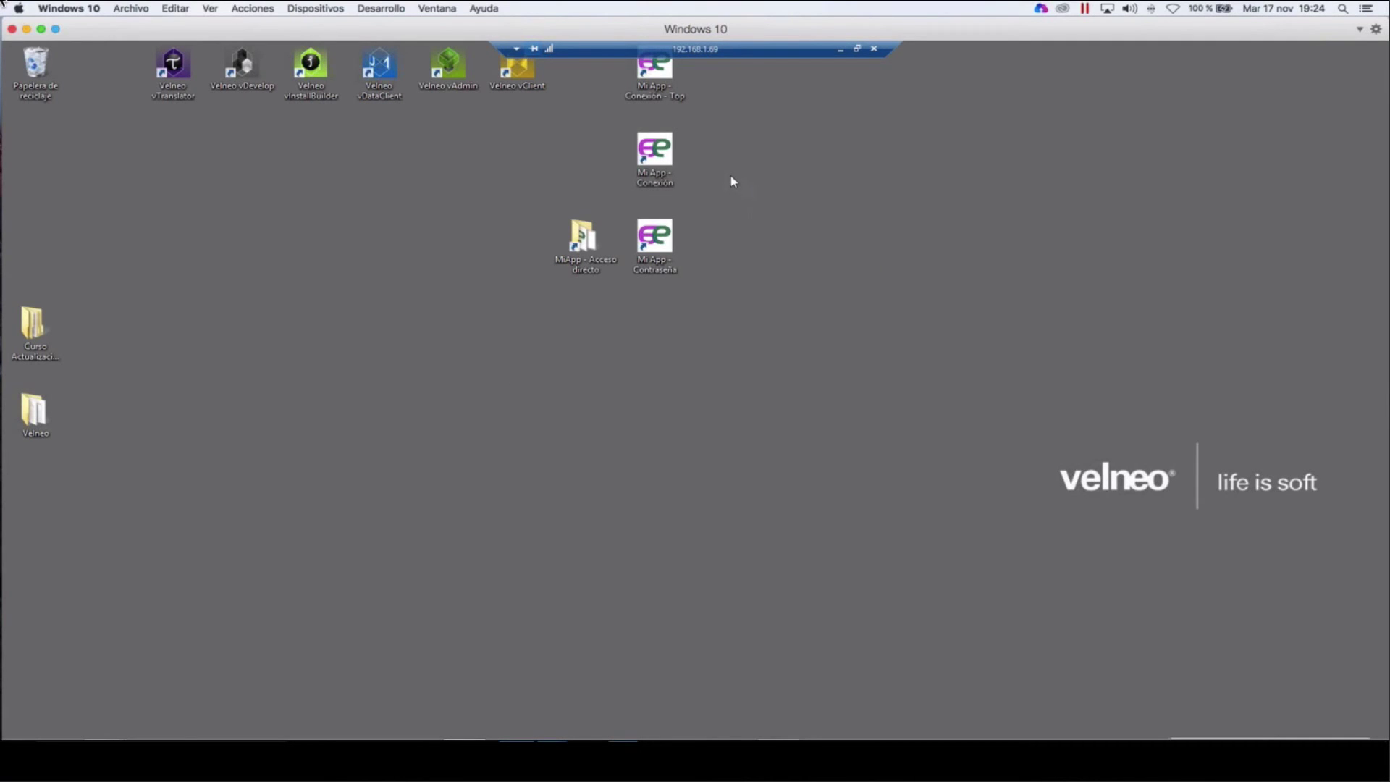
{"action": "left_click", "coordinate": [678, 101]}
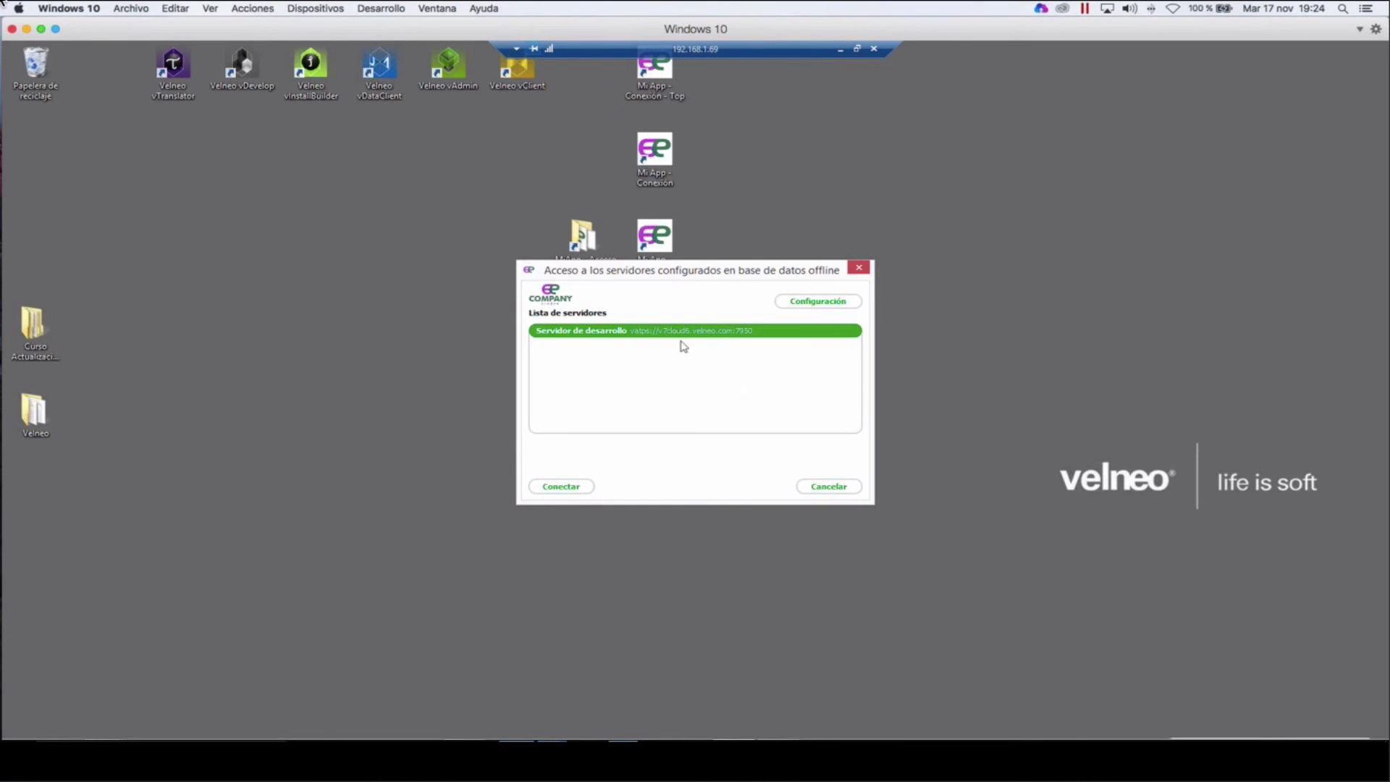
{"action": "left_click", "coordinate": [809, 302]}
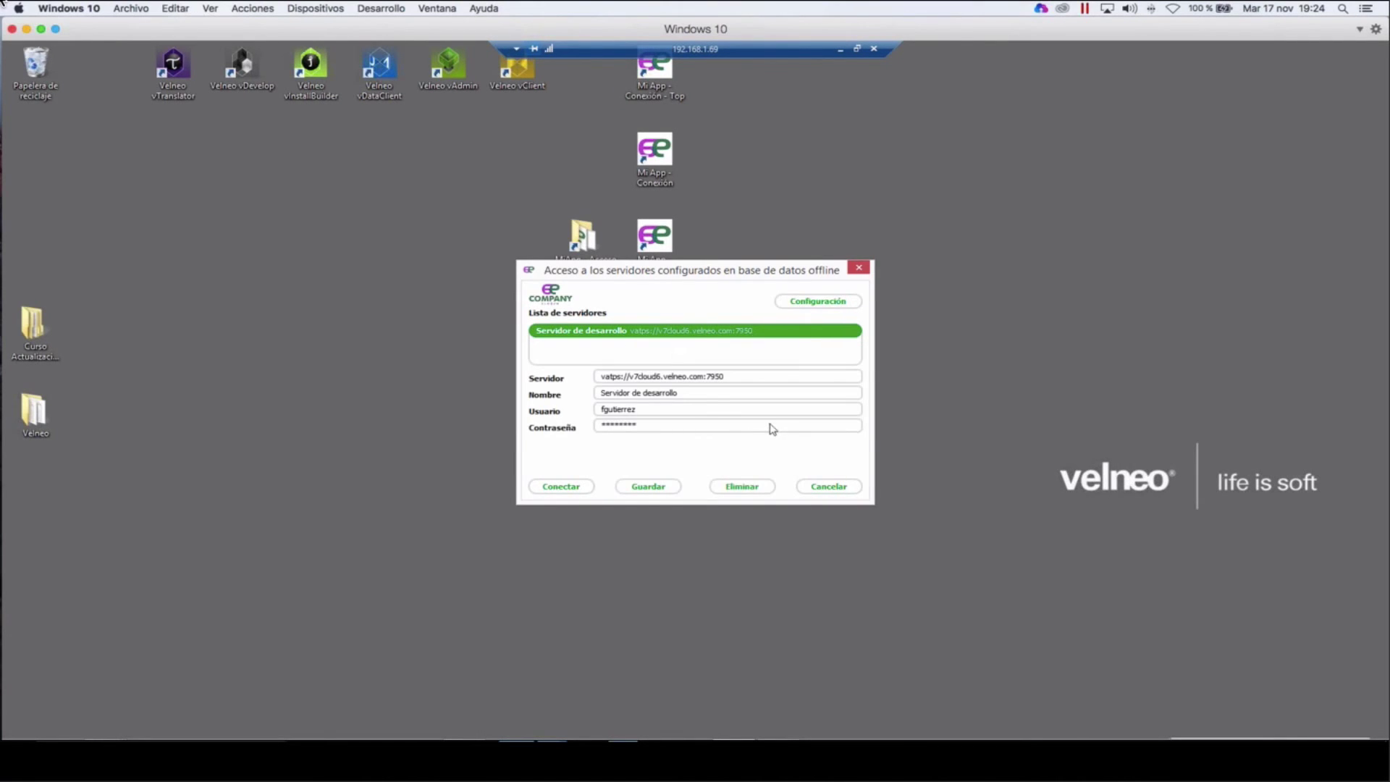
Step: Change the server address in the login configuration to vatp://v7cloud6.velneo.com:7050
{"action": "double_click", "coordinate": [719, 377]}
{"action": "key", "text": "Home"}
{"action": "key", "text": "Right"}
{"action": "key", "text": "Right"}
{"action": "key", "text": "Delete"}
{"action": "key", "text": "BackSpace"}
{"action": "key", "text": "BackSpace"}
{"action": "type", "text": "050"}
Step: Name the server entry Servidor del curso and connect to it
{"action": "key", "text": "BackSpace"}
{"action": "key", "text": "BackSpace"}
{"action": "key", "text": "BackSpace"}
{"action": "key", "text": "BackSpace"}
{"action": "key", "text": "BackSpace"}
{"action": "key", "text": "BackSpace"}
{"action": "key", "text": "BackSpace"}
{"action": "key", "text": "BackSpace"}
{"action": "key", "text": "BackSpace"}
{"action": "key", "text": "BackSpace"}
{"action": "key", "text": "BackSpace"}
{"action": "key", "text": "BackSpace"}
{"action": "key", "text": "BackSpace"}
{"action": "key", "text": "BackSpace"}
{"action": "key", "text": "BackSpace"}
{"action": "type", "text": "r del curso"}
{"action": "left_click", "coordinate": [569, 488]}
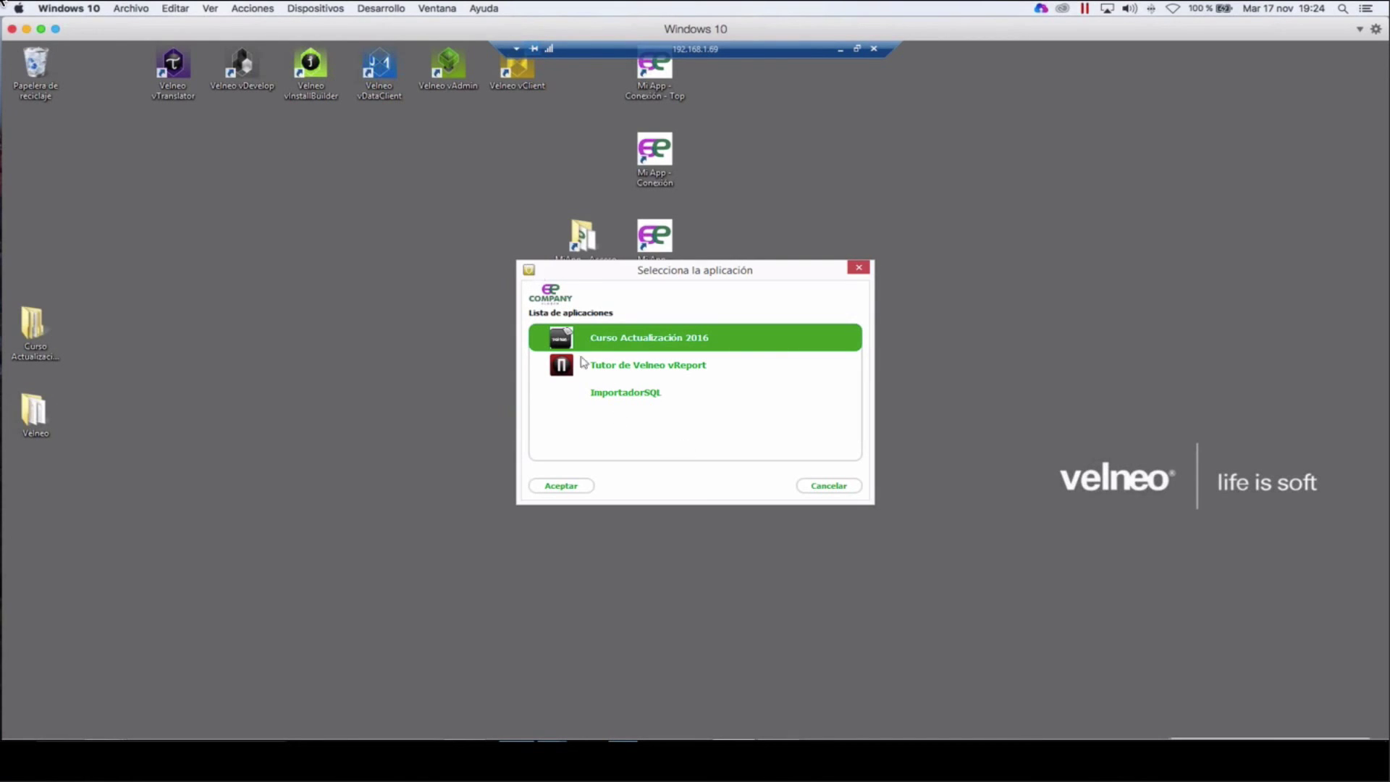
Step: Select Tutor de Velneo vReport and ImportadorSQL in turn in the application list, and cancel the selection
{"action": "left_click", "coordinate": [650, 378]}
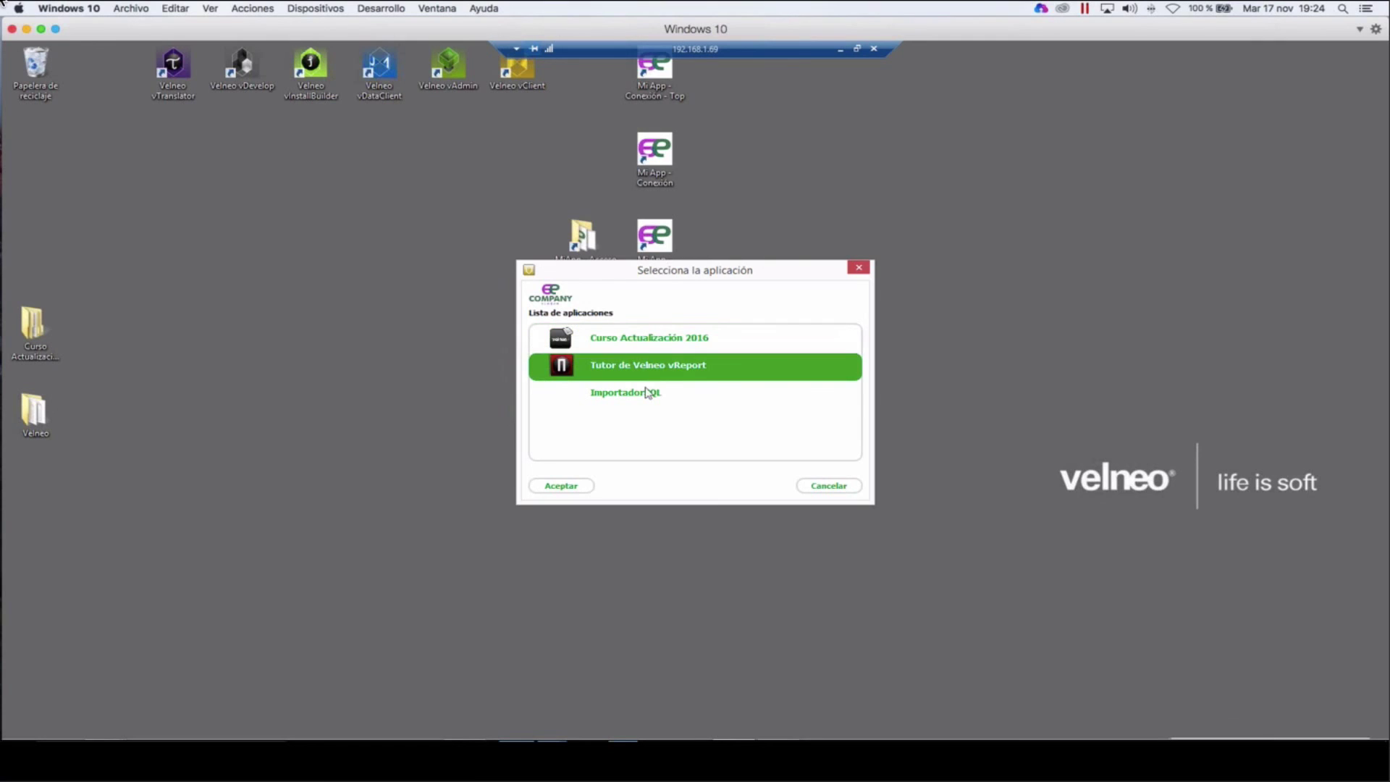
{"action": "left_click", "coordinate": [646, 396]}
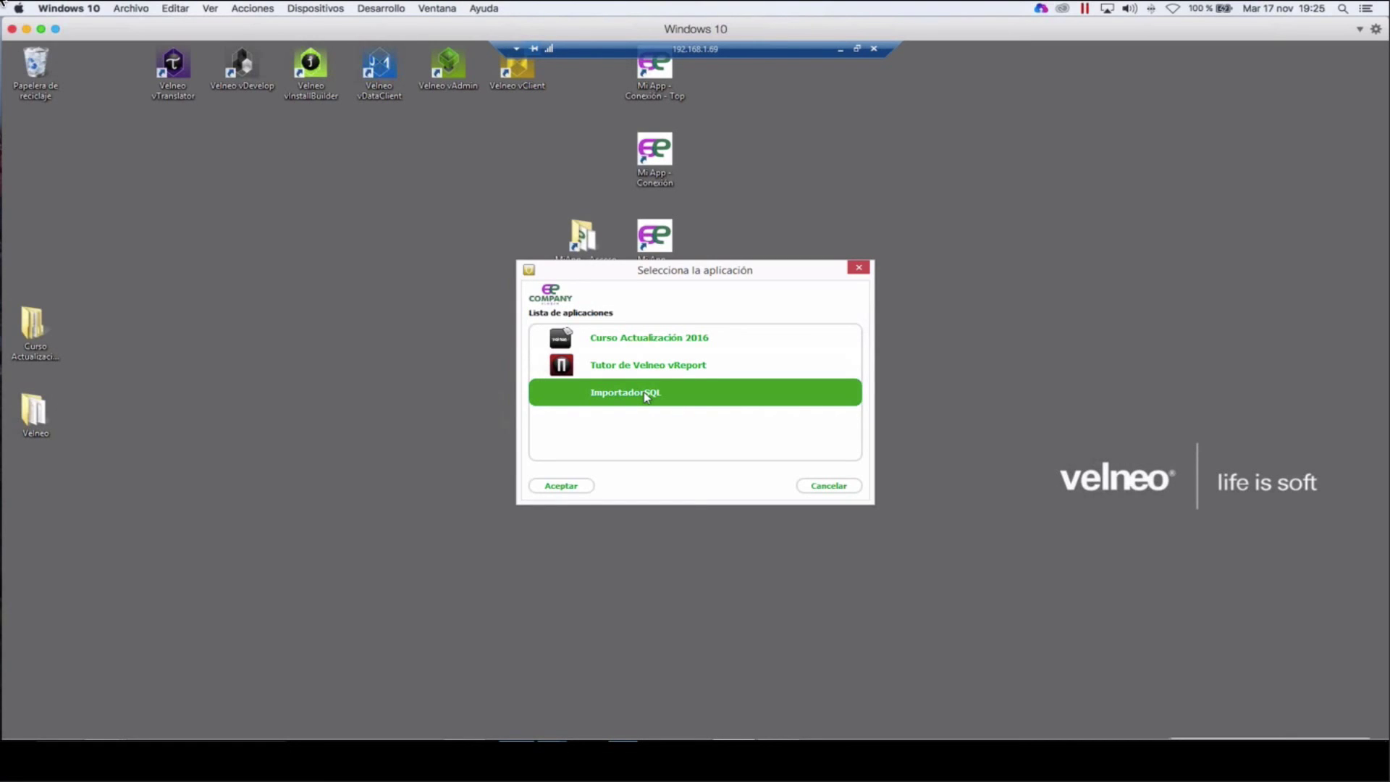
{"action": "left_click", "coordinate": [839, 491]}
Step: Relaunch the offline-database login form, view the configuration of Servidor del curso, connect to it and cancel the application selection
{"action": "left_click", "coordinate": [655, 74]}
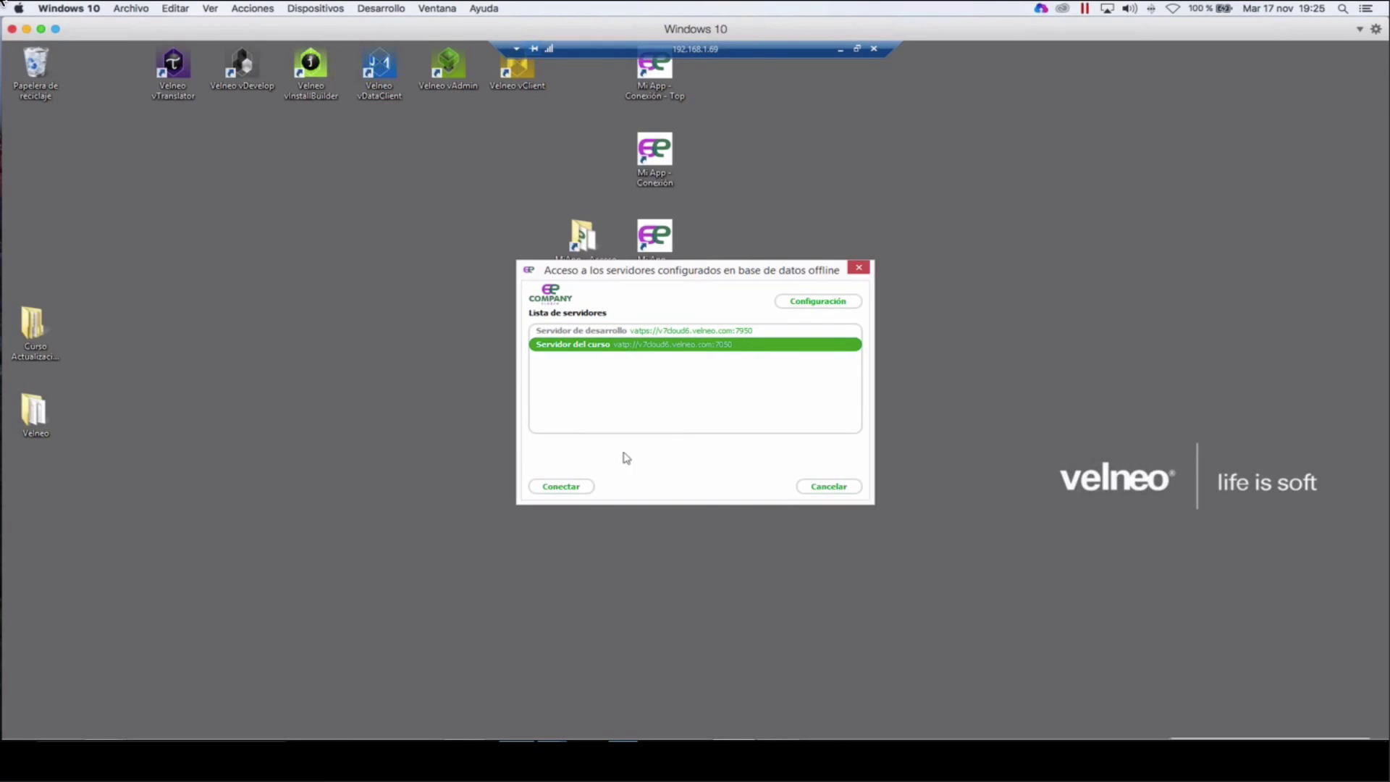
{"action": "left_click", "coordinate": [808, 310]}
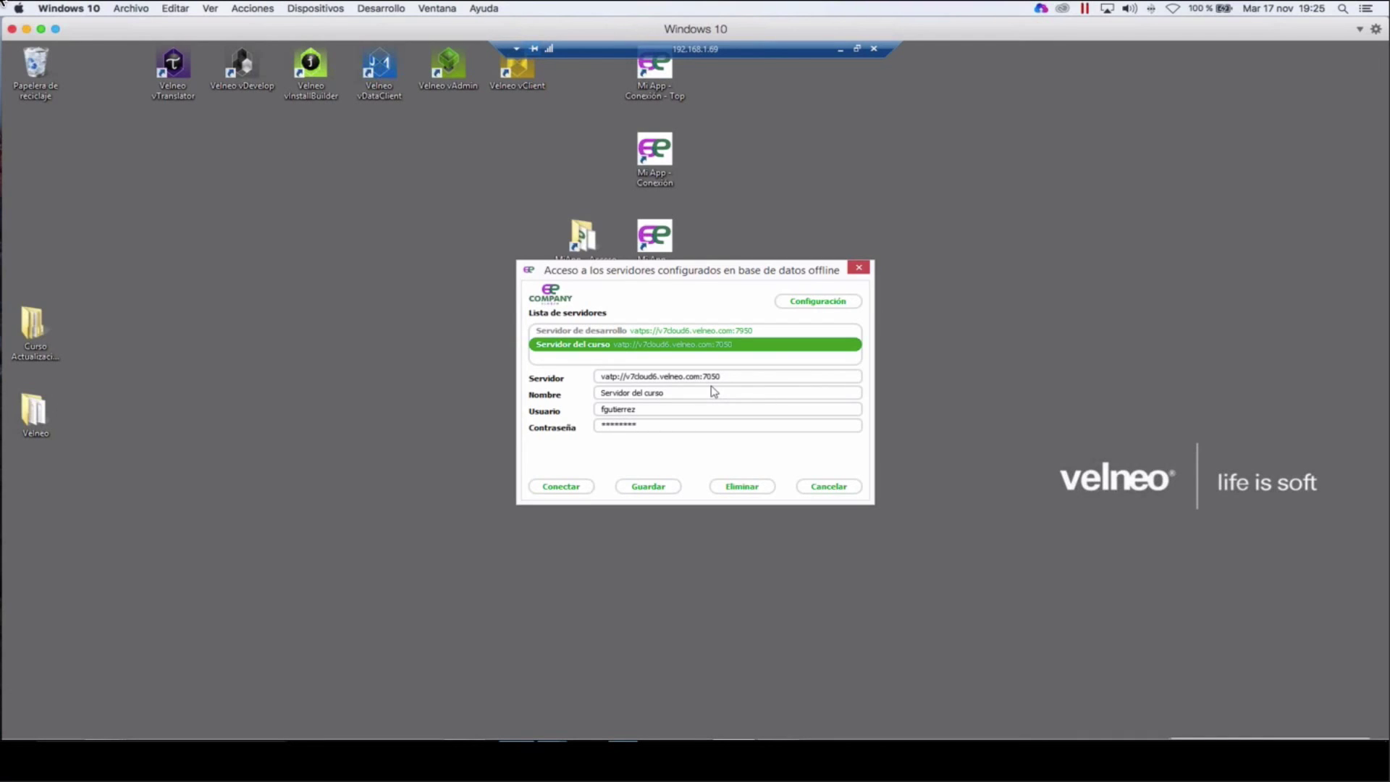
{"action": "left_click", "coordinate": [561, 487]}
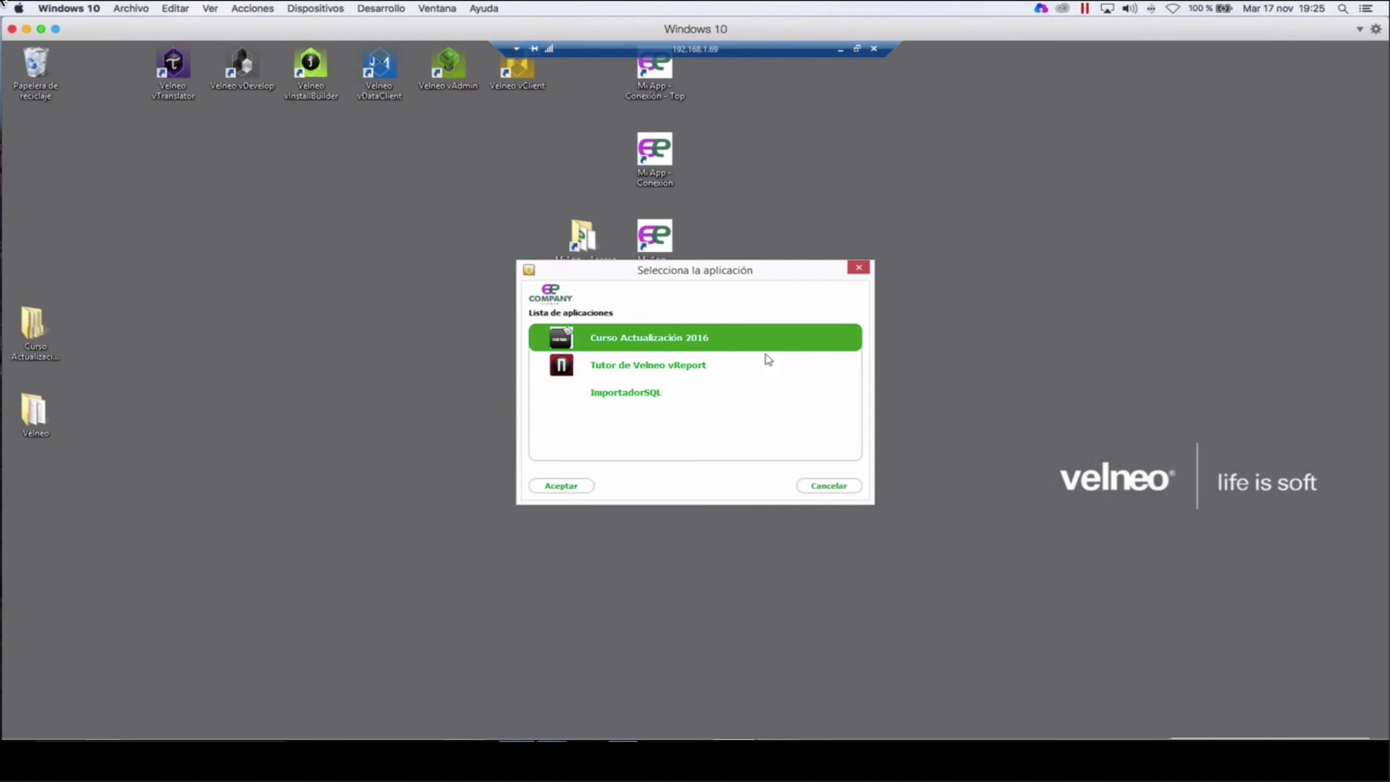
{"action": "key", "text": "Escape"}
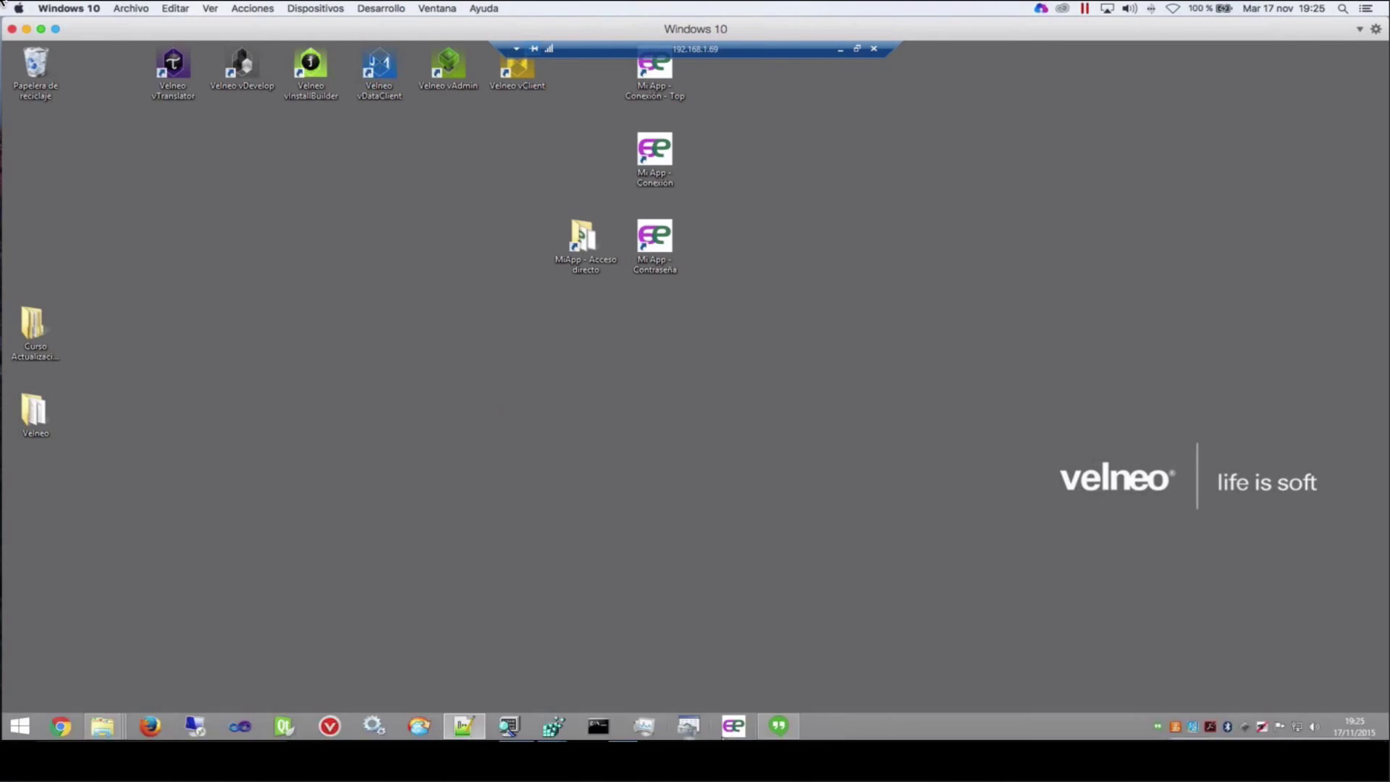
Step: Minimise the remote desktop session and go back to the start of the course 307 presentation
{"action": "left_click", "coordinate": [840, 54]}
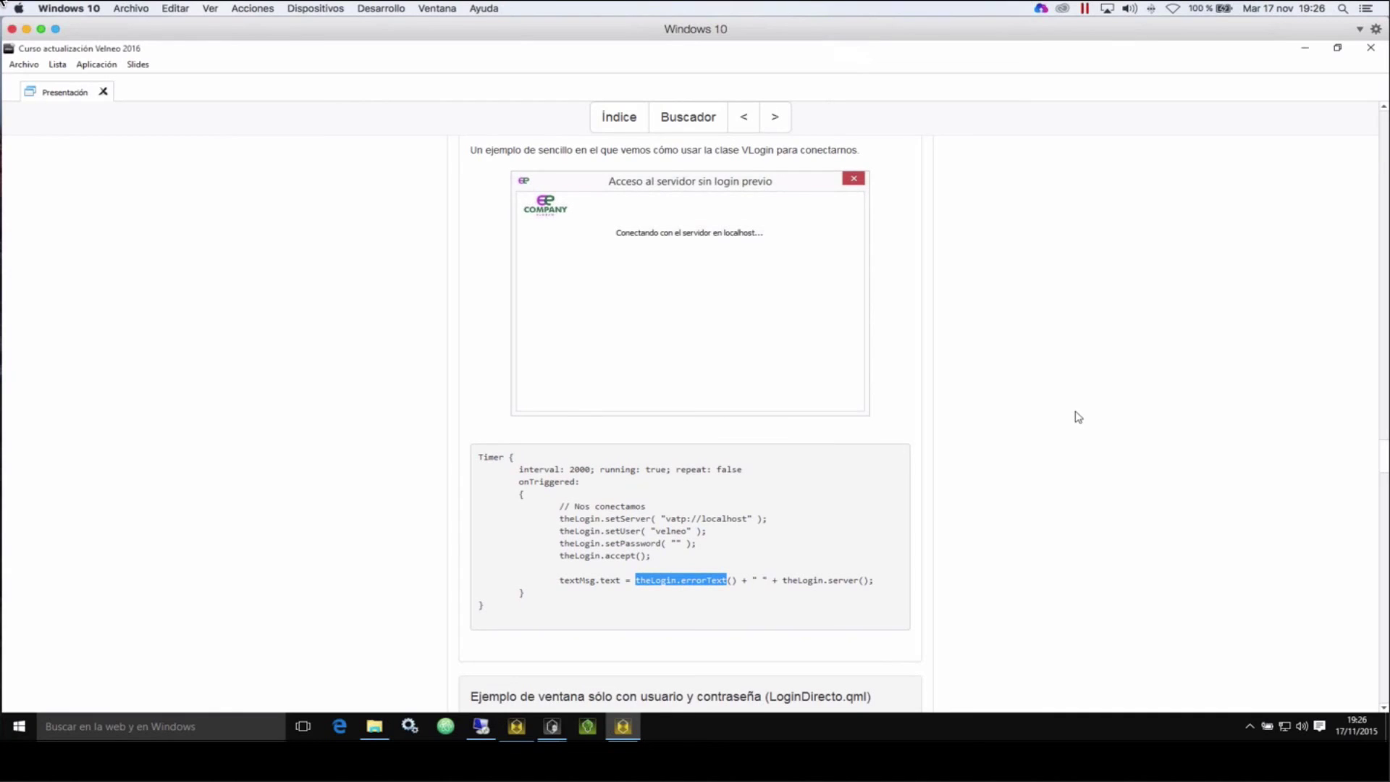
{"action": "scroll", "coordinate": [1078, 417], "scroll_direction": "down", "scroll_amount": 2}
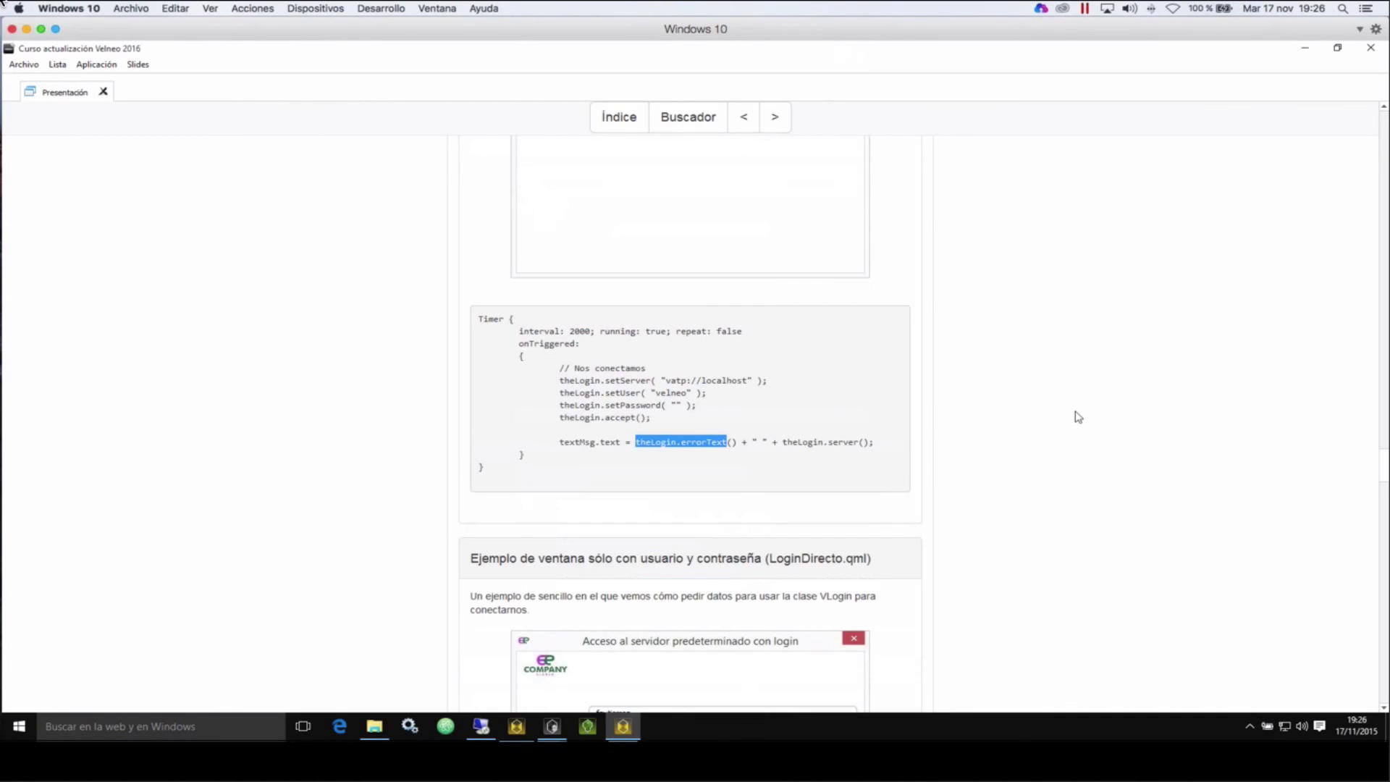
{"action": "key", "text": "Home"}
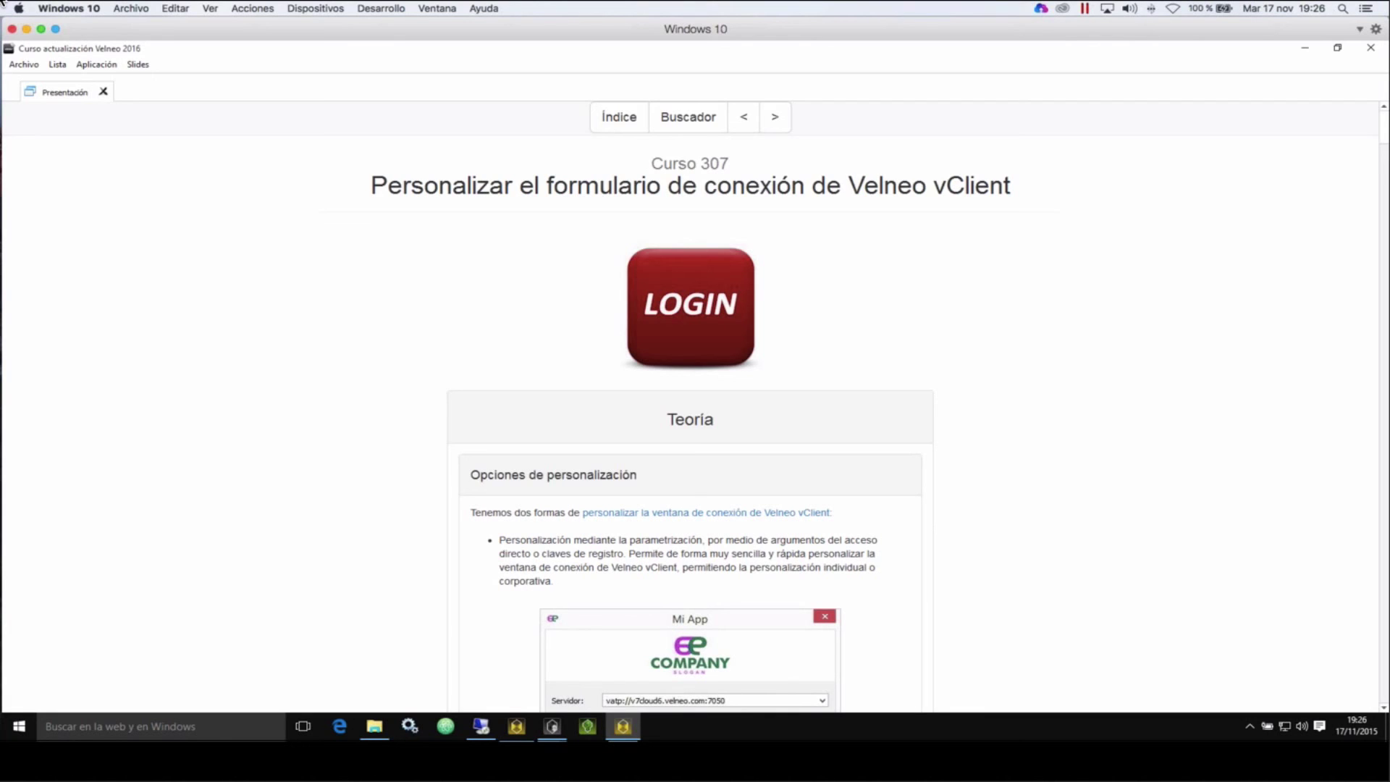
Step: Open the index of the Curso de actualización and look over the courses listed for the three days
{"action": "left_click", "coordinate": [647, 128]}
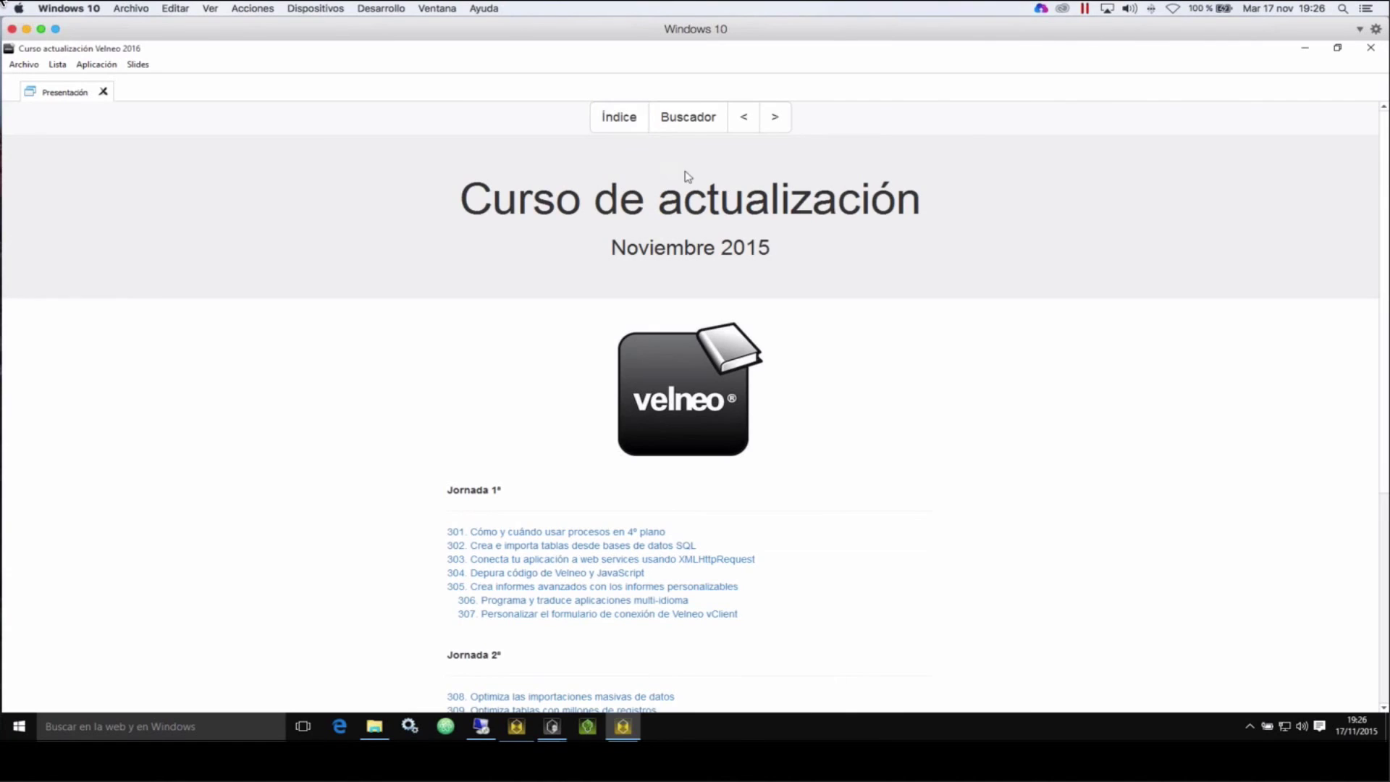
{"action": "scroll", "coordinate": [724, 196], "scroll_direction": "down", "scroll_amount": 1}
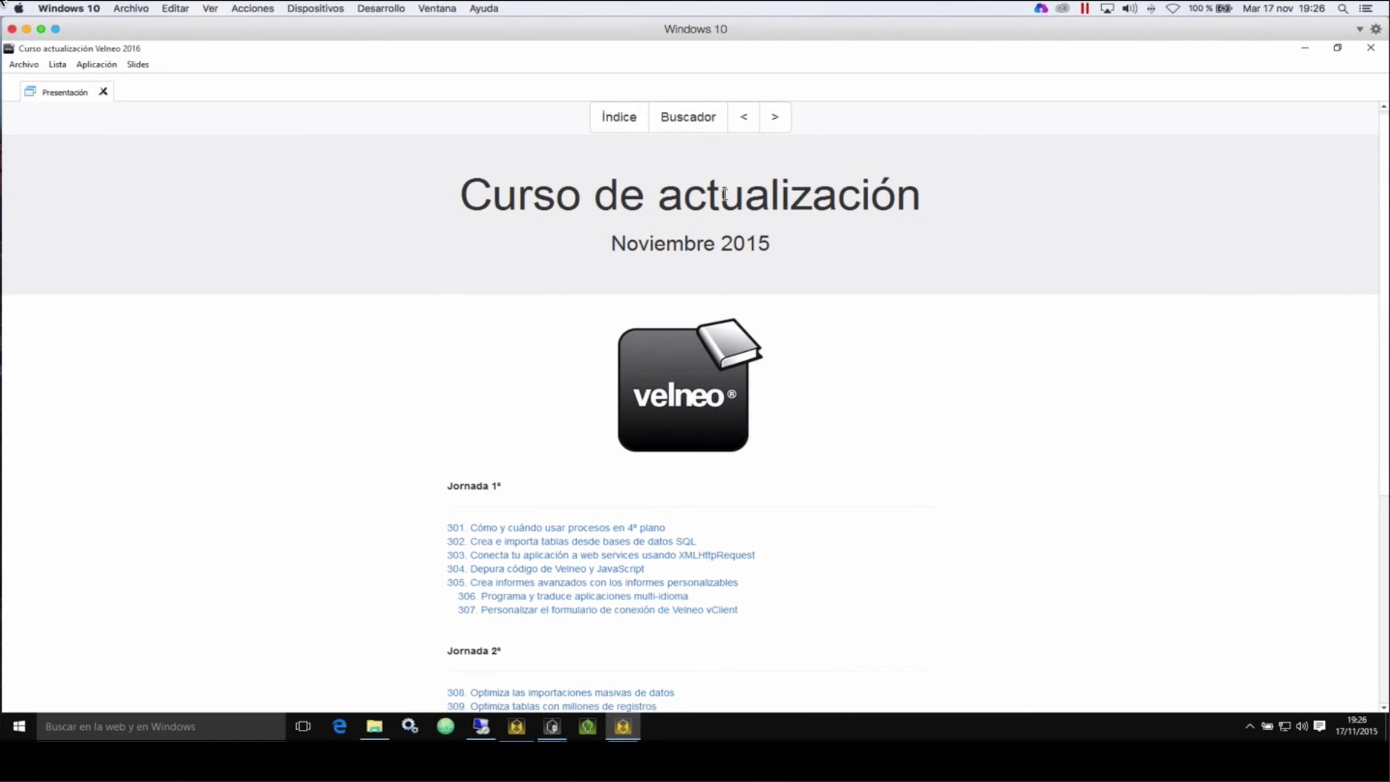
{"action": "scroll", "coordinate": [725, 194], "scroll_direction": "down", "scroll_amount": 1}
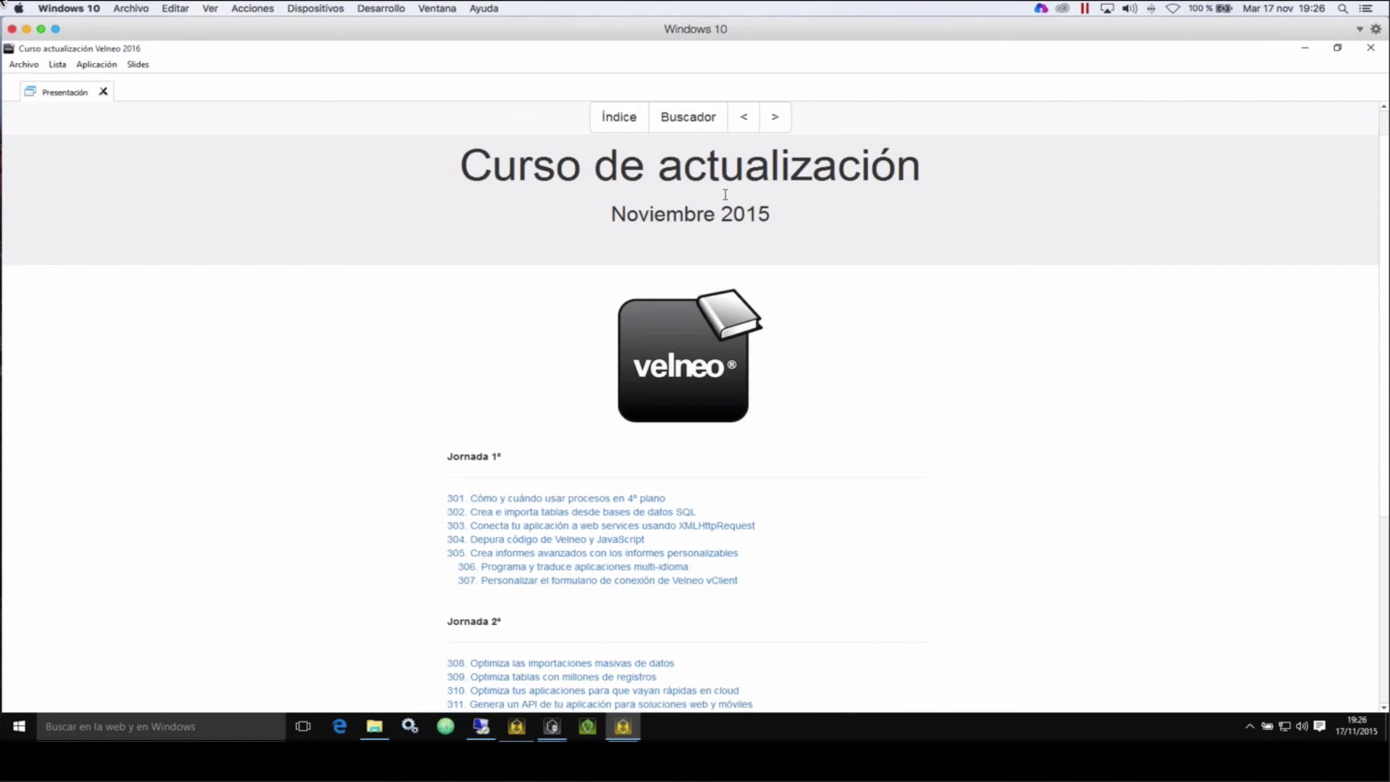
{"action": "scroll", "coordinate": [725, 194], "scroll_direction": "down", "scroll_amount": 5}
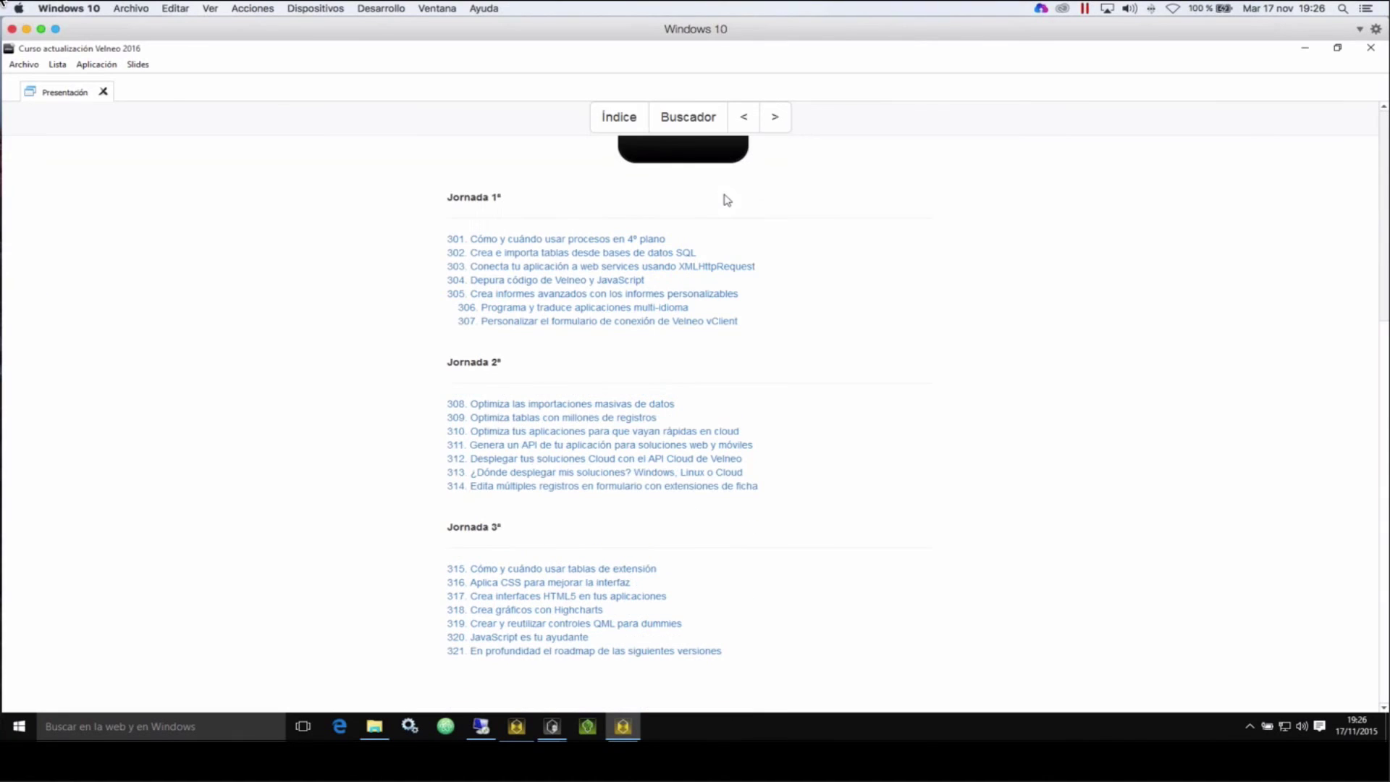